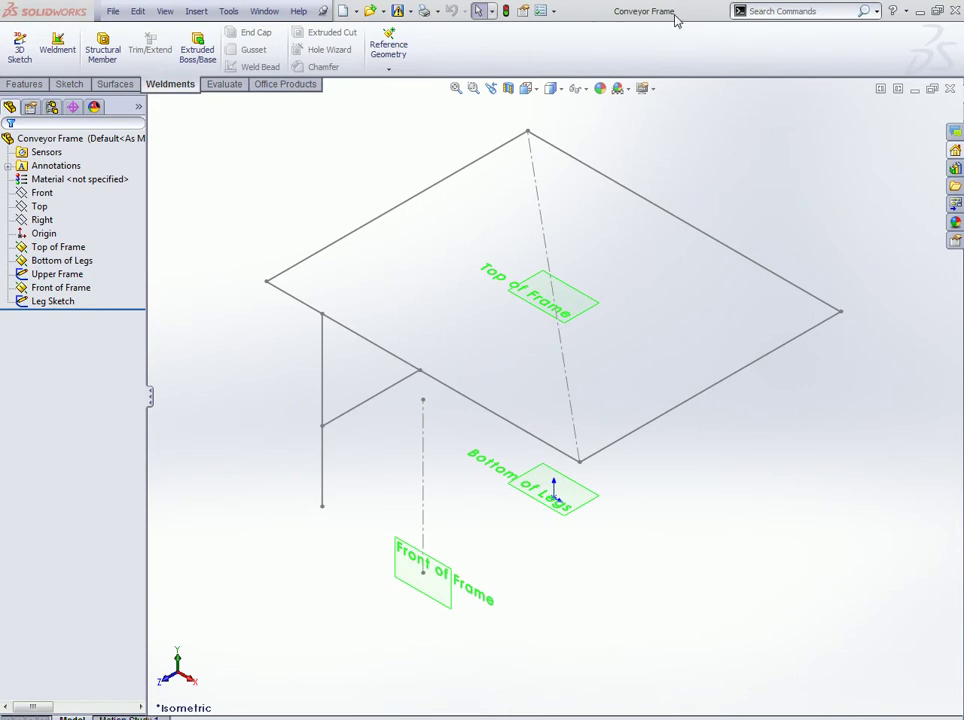
# Step: Add a structural member with the ansi inch standard, square tube type, size 3 x 3 x 0.25
pyautogui.click(95, 40)
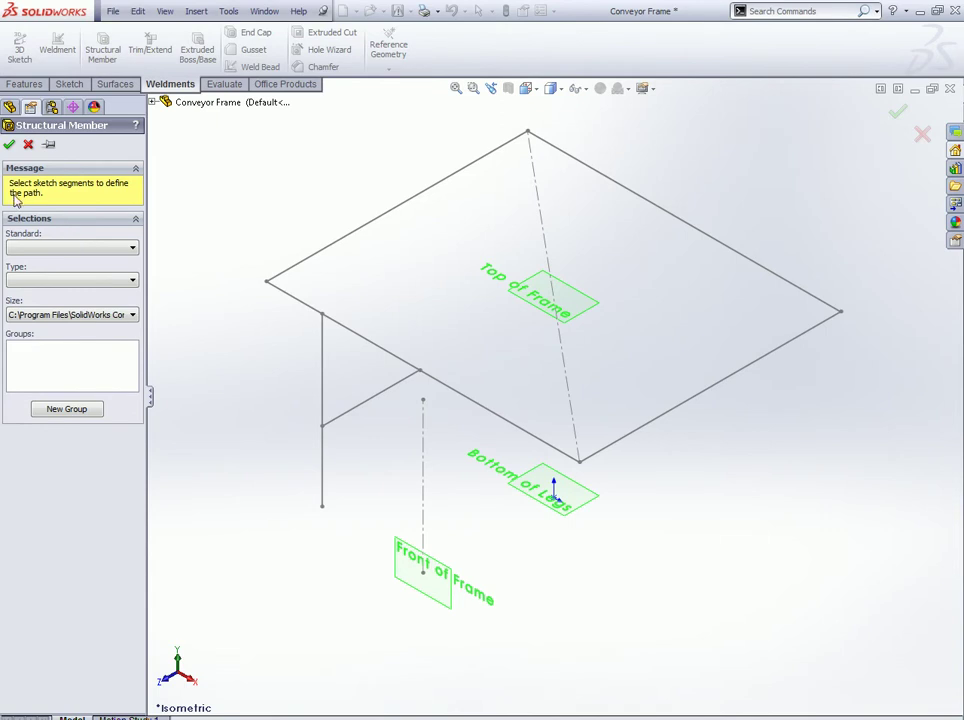
pyautogui.click(50, 248)
pyautogui.click(38, 258)
pyautogui.click(32, 280)
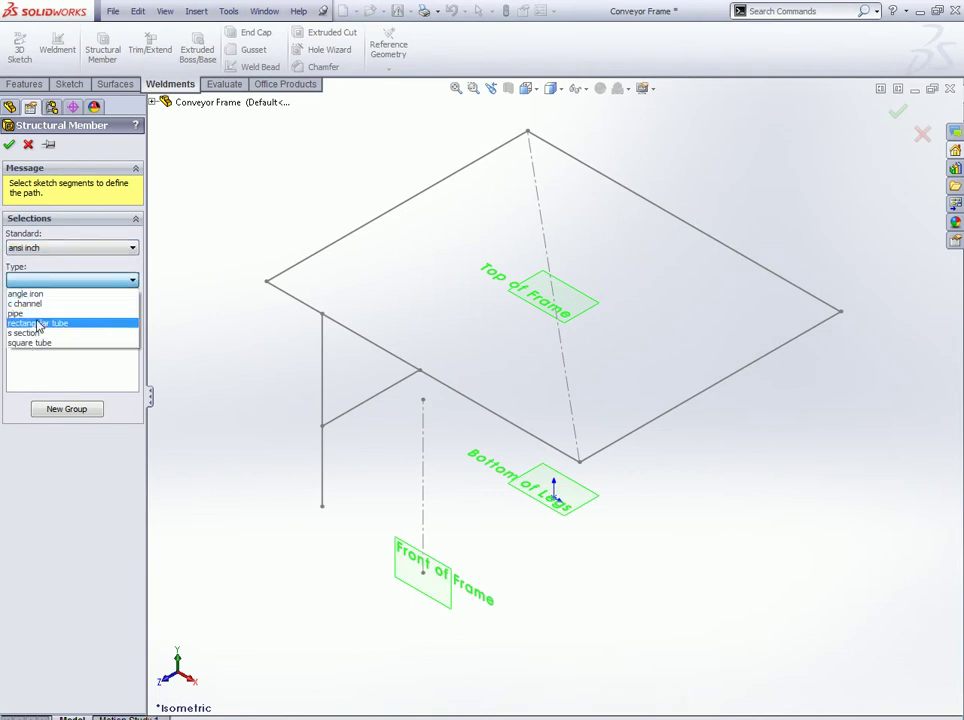
pyautogui.click(27, 342)
pyautogui.click(32, 314)
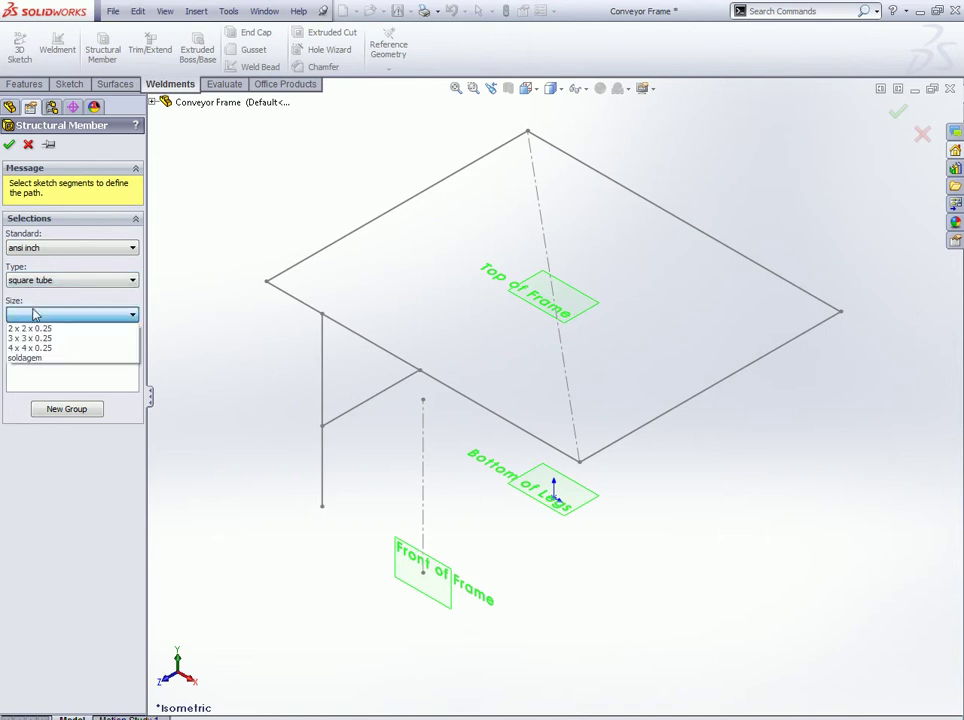
pyautogui.click(42, 337)
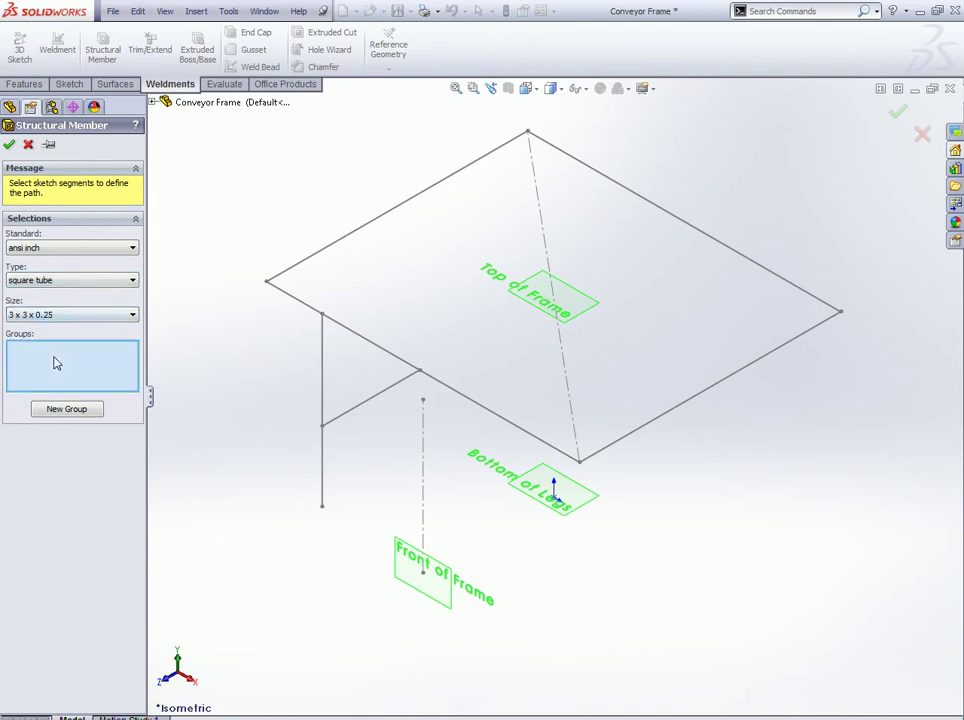
# Step: Select all four Upper Frame lines, Line1 to Line4, as the tube path segments
pyautogui.click(349, 243)
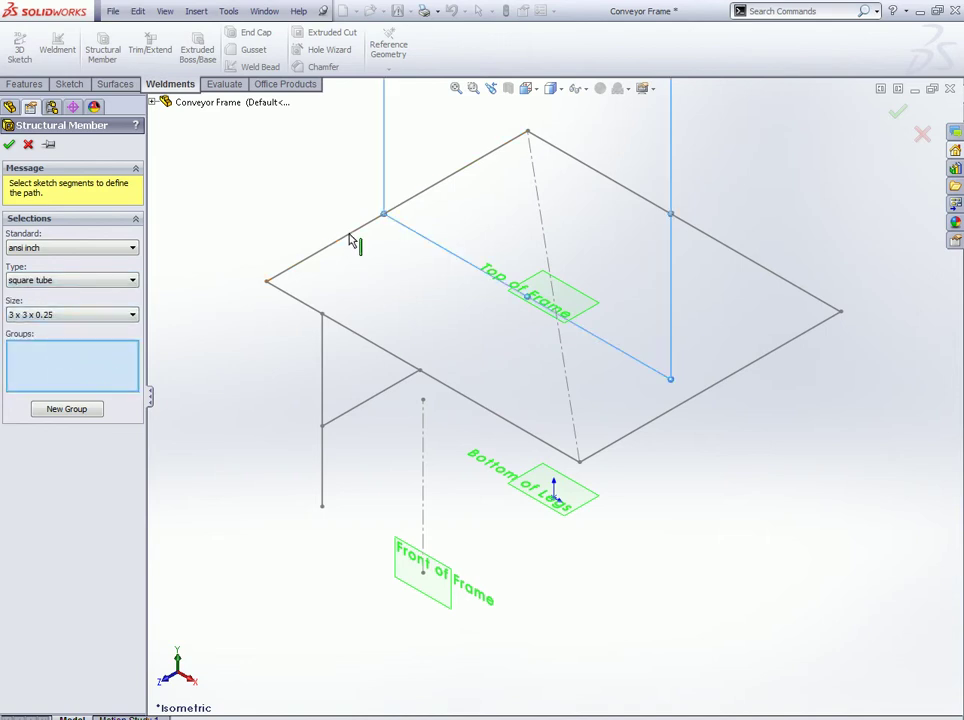
pyautogui.click(366, 338)
pyautogui.click(667, 421)
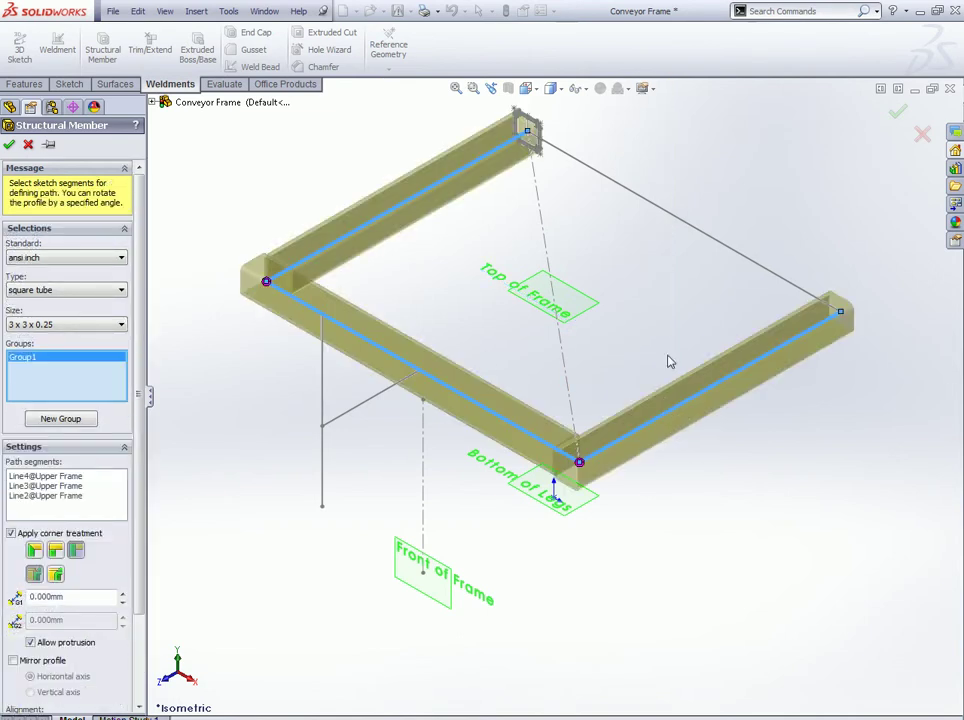
pyautogui.click(700, 237)
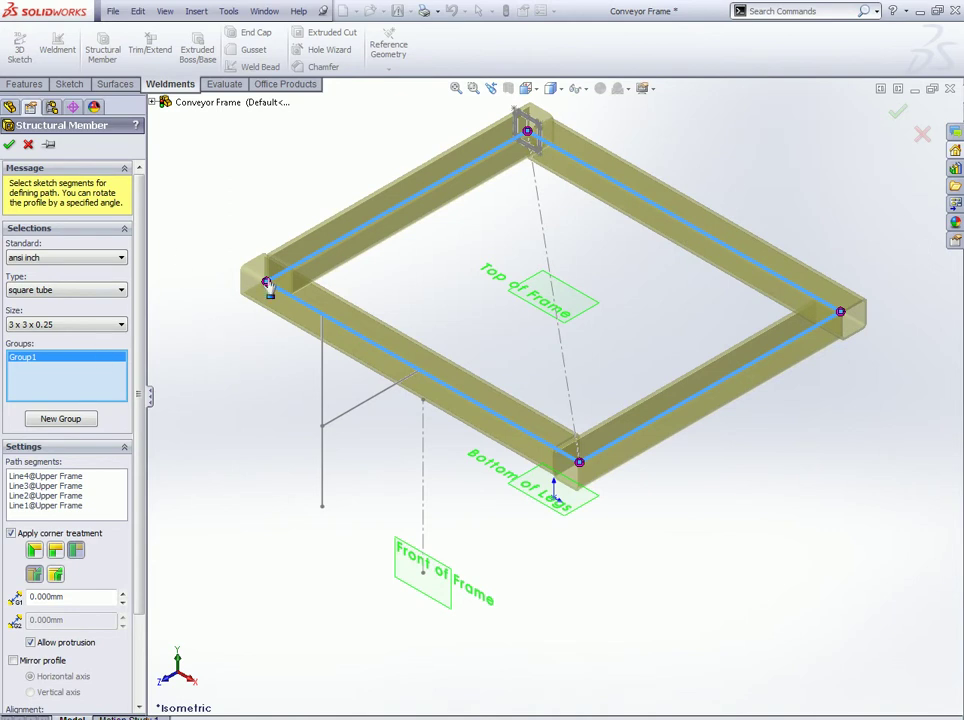
# Step: Set the left and right frame corners to End Butt corner treatment
pyautogui.click(267, 283)
pyautogui.click(309, 340)
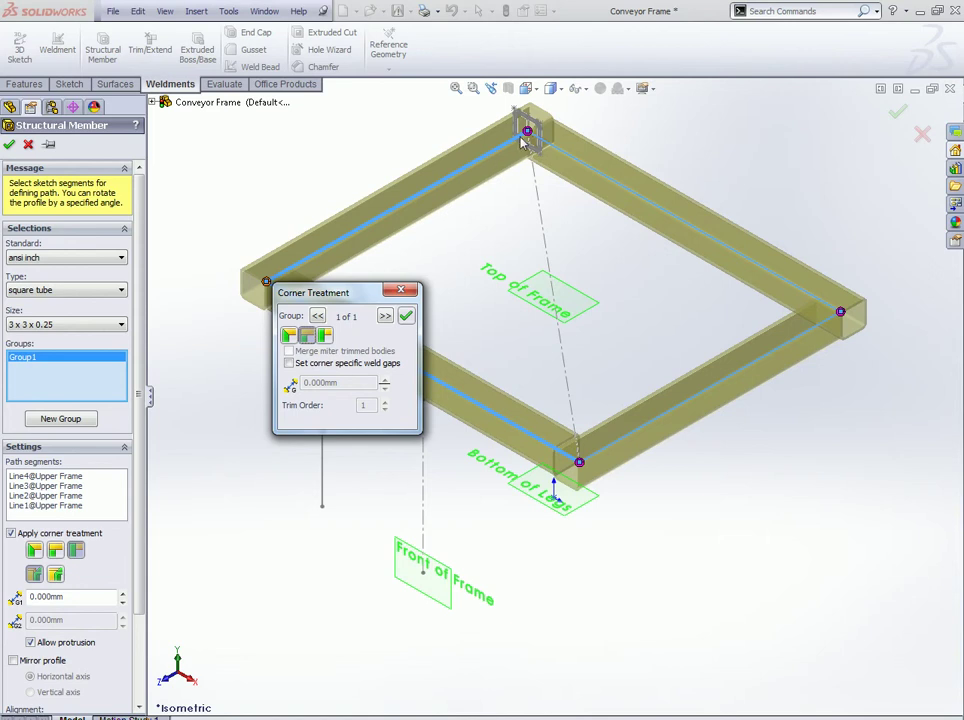
pyautogui.click(406, 315)
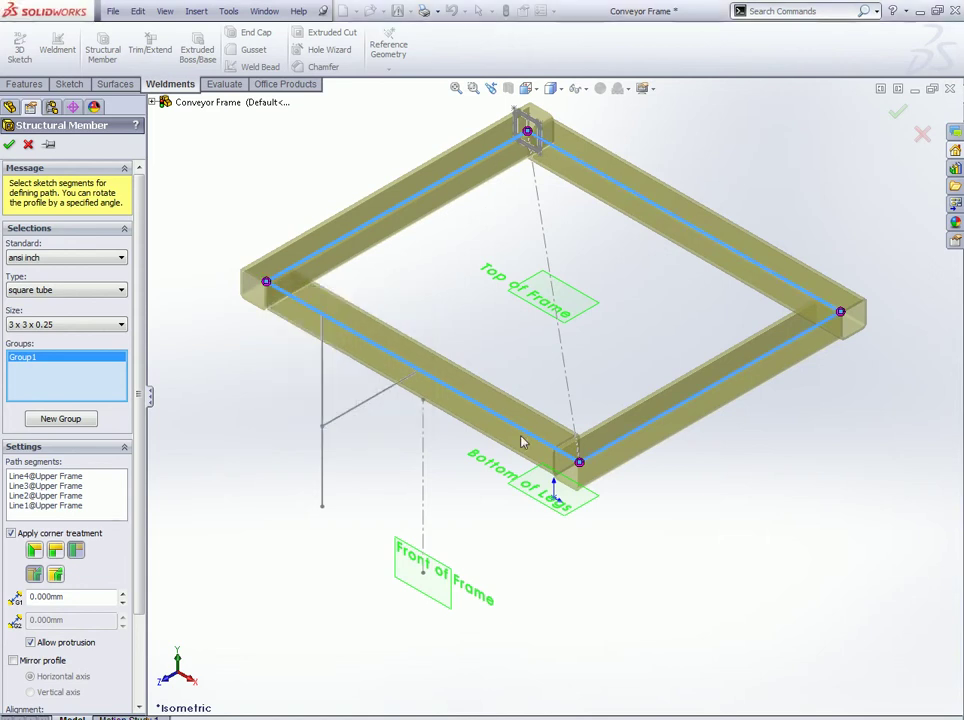
pyautogui.click(841, 314)
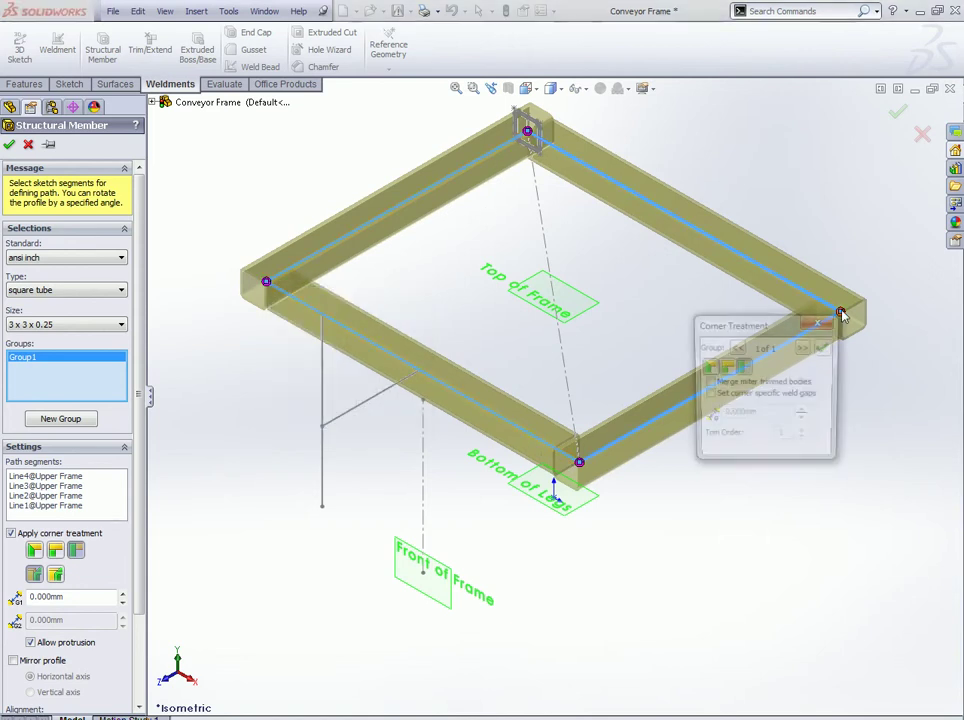
pyautogui.moveTo(789, 325); pyautogui.dragTo(711, 303)
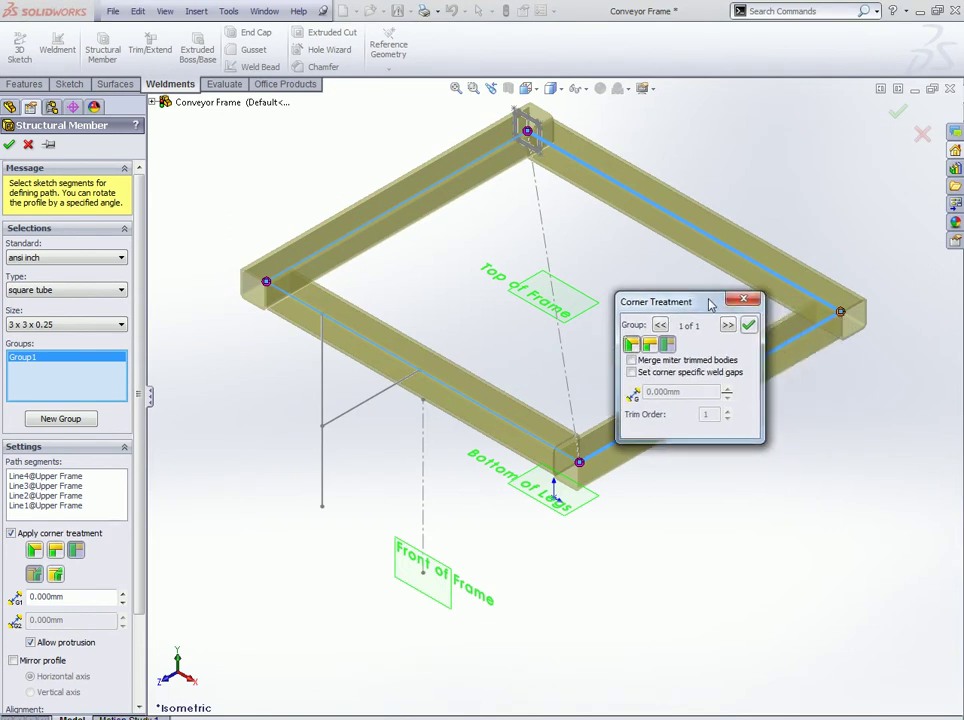
pyautogui.click(650, 343)
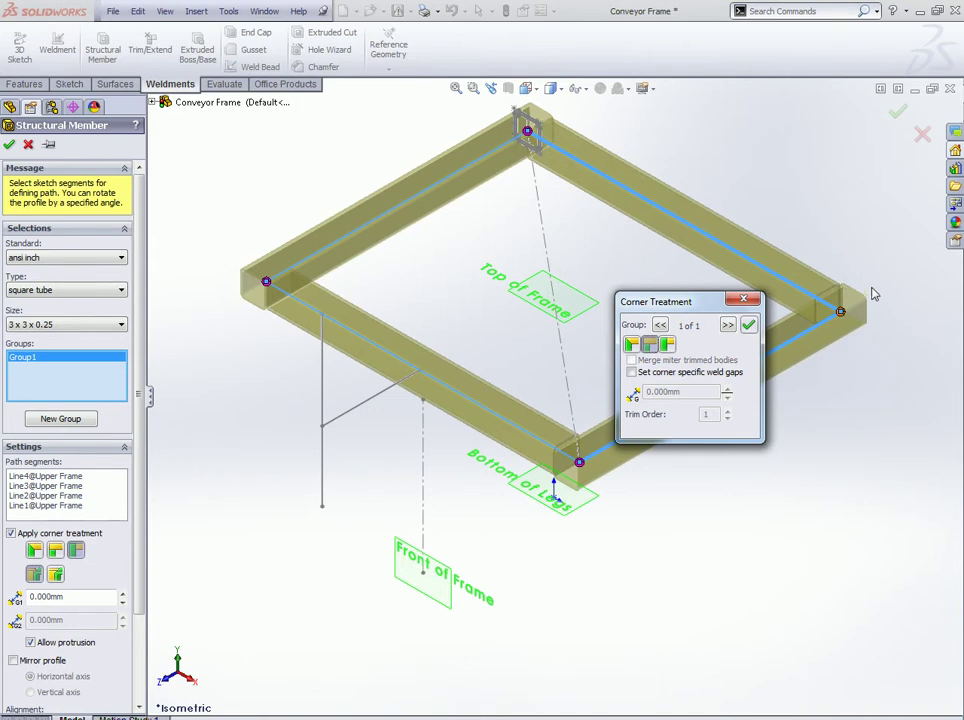
pyautogui.click(748, 325)
pyautogui.moveTo(891, 275)
pyautogui.mouseDown(button='middle')
pyautogui.moveTo(686, 364)
pyautogui.moveTo(736, 374)
pyautogui.moveTo(843, 296)
pyautogui.mouseUp(button='middle')
pyautogui.hotkey('ctrl', '7')
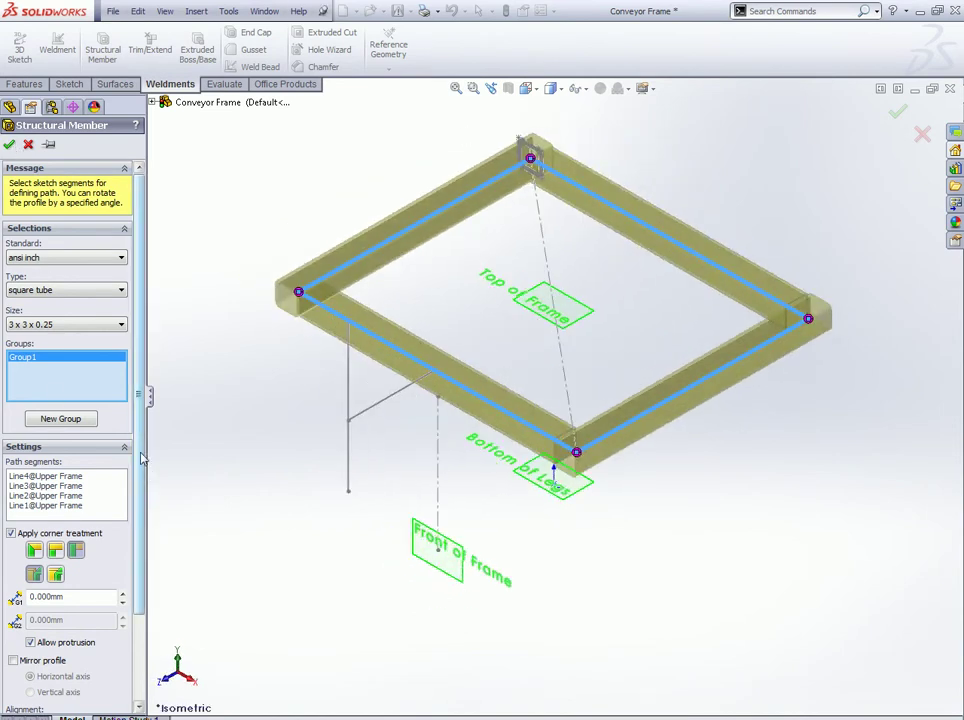
# Step: Use Locate Profile to inspect where the square tube profile sits on its path
pyautogui.scroll(-3, 138, 557)
pyautogui.scroll(-5, 643, 424)
pyautogui.moveTo(643, 424)
pyautogui.mouseDown(button='middle')
pyautogui.moveTo(745, 265)
pyautogui.moveTo(747, 344)
pyautogui.moveTo(768, 329)
pyautogui.moveTo(783, 293)
pyautogui.moveTo(818, 272)
pyautogui.mouseUp(button='middle')
pyautogui.scroll(-3, 749, 351)
pyautogui.scroll(-2, 684, 364)
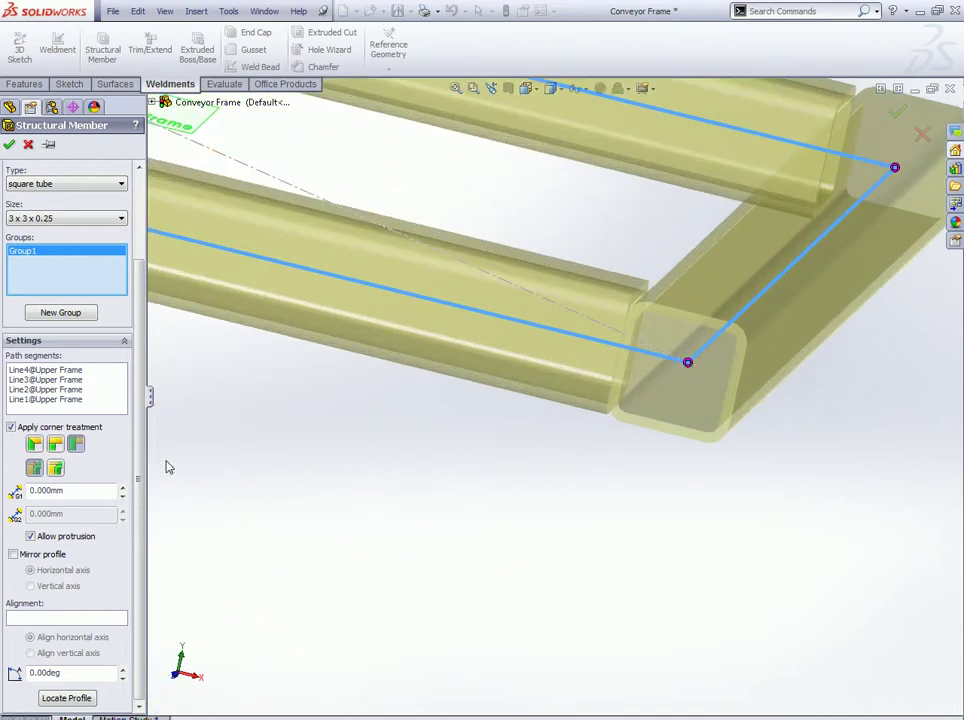
pyautogui.click(66, 697)
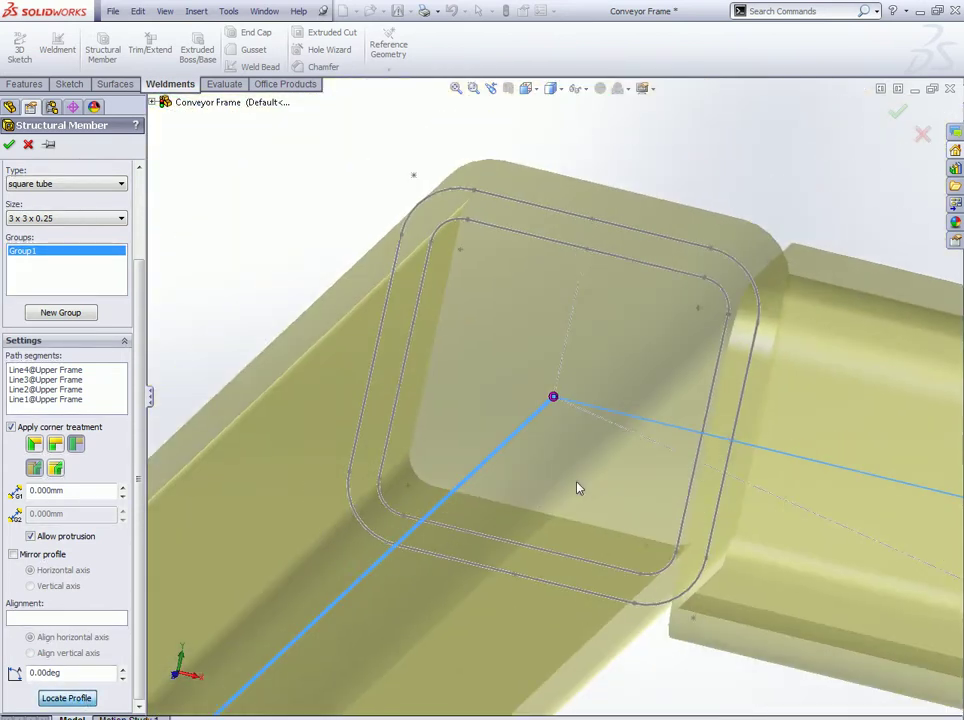
pyautogui.scroll(-2, 485, 300)
pyautogui.scroll(3, 484, 265)
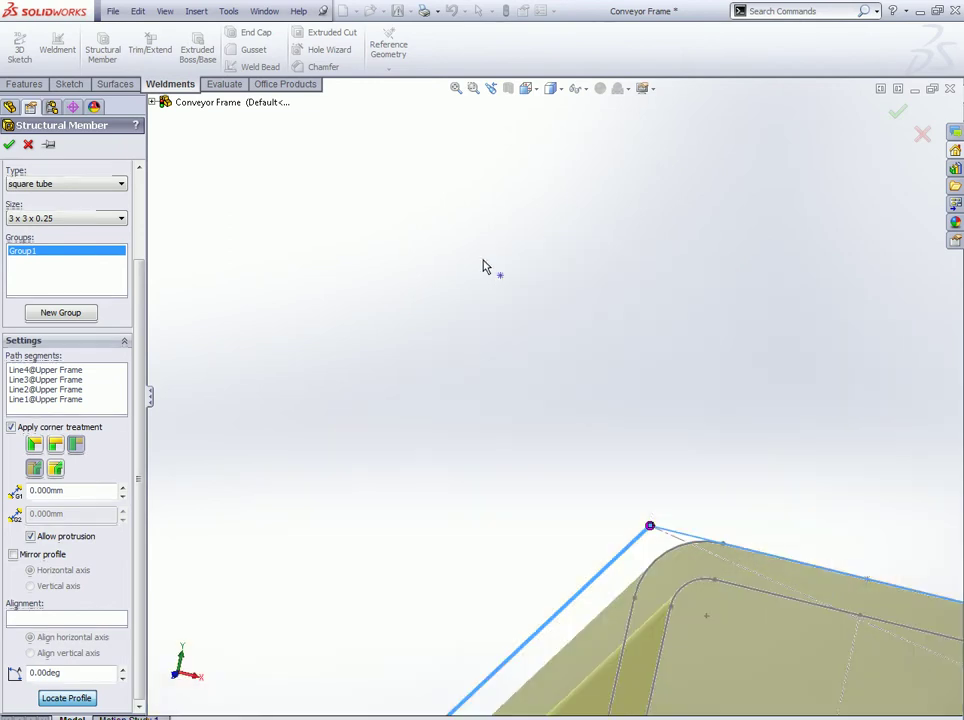
pyautogui.scroll(1, 598, 441)
pyautogui.scroll(2, 610, 470)
pyautogui.scroll(2, 650, 556)
pyautogui.moveTo(649, 556)
pyautogui.mouseDown(button='middle')
pyautogui.moveTo(603, 496)
pyautogui.moveTo(594, 514)
pyautogui.moveTo(271, 529)
pyautogui.moveTo(425, 521)
pyautogui.mouseUp(button='middle')
pyautogui.scroll(-5, 432, 490)
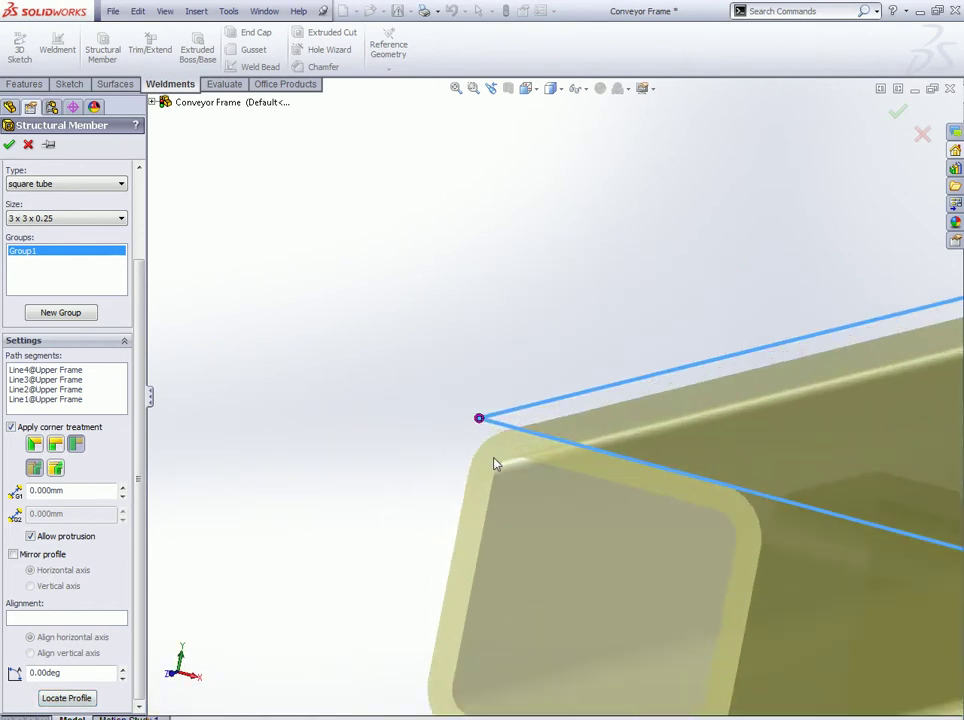
pyautogui.scroll(4, 441, 411)
# Step: Commit the square-tube frame as Structural Member1 with a four-piece cut list
pyautogui.moveTo(193, 365)
pyautogui.mouseDown(button='middle')
pyautogui.moveTo(473, 441)
pyautogui.moveTo(871, 355)
pyautogui.moveTo(813, 359)
pyautogui.mouseUp(button='middle')
pyautogui.scroll(-3, 815, 375)
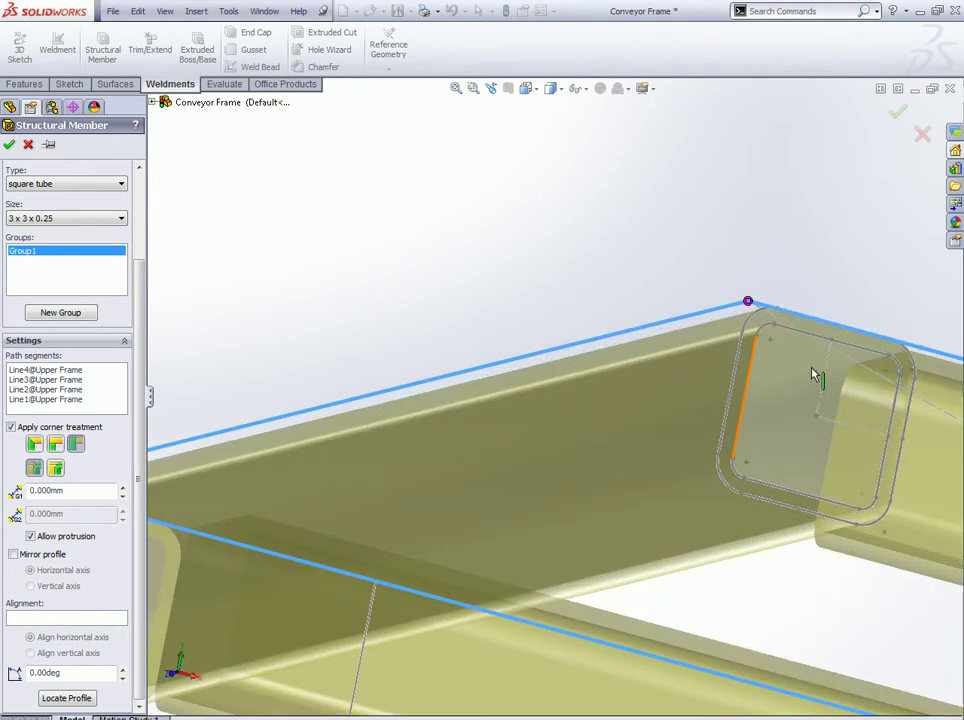
pyautogui.scroll(-2, 810, 383)
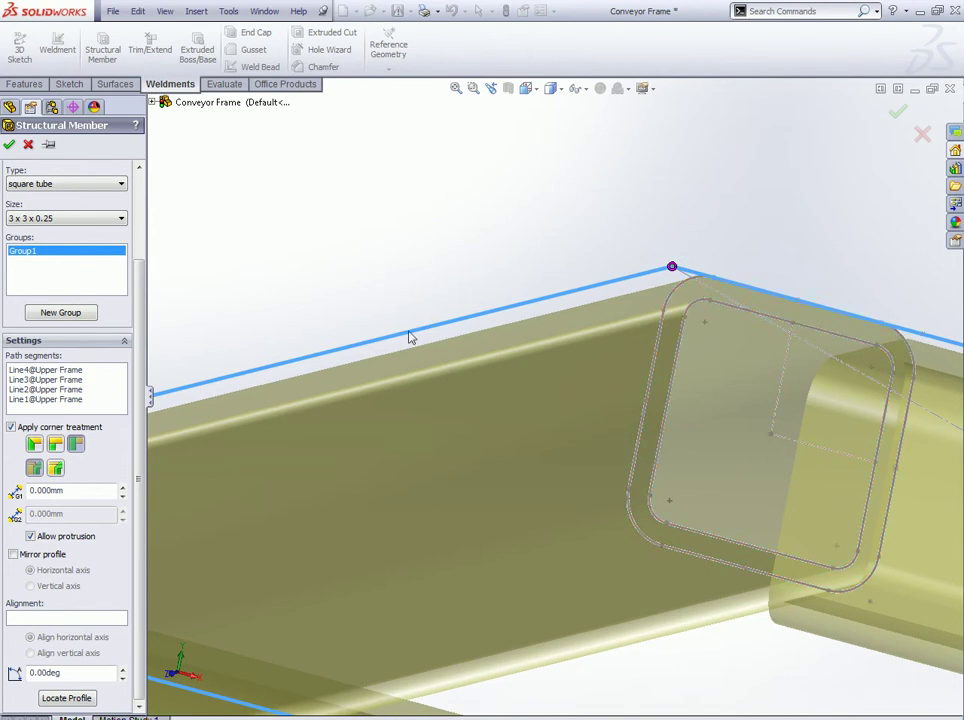
pyautogui.click(8, 146)
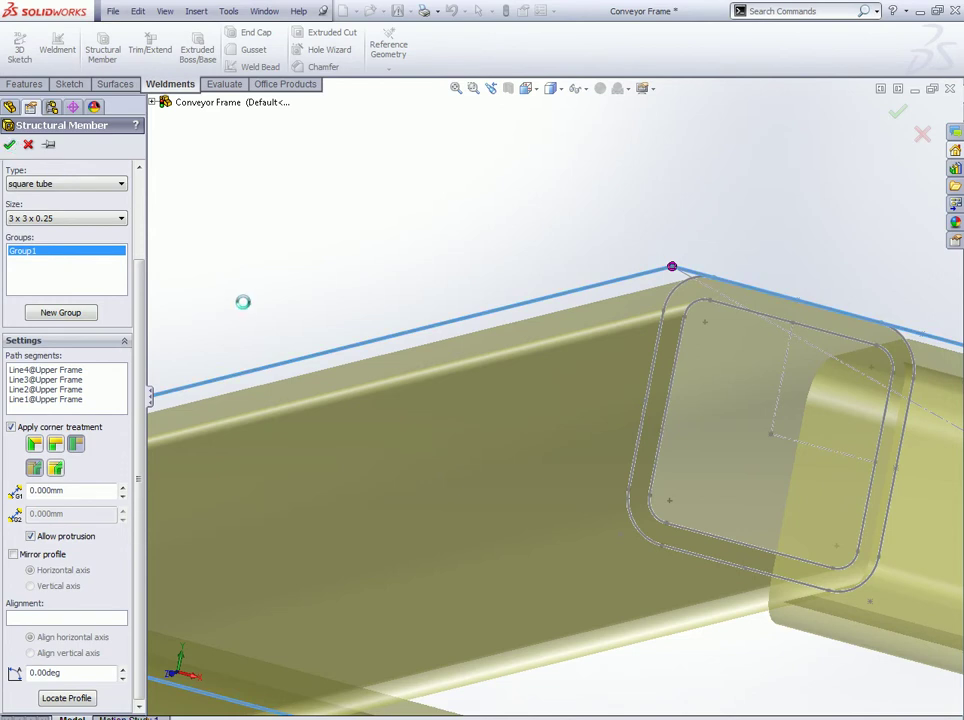
pyautogui.hotkey('ctrl', '7')
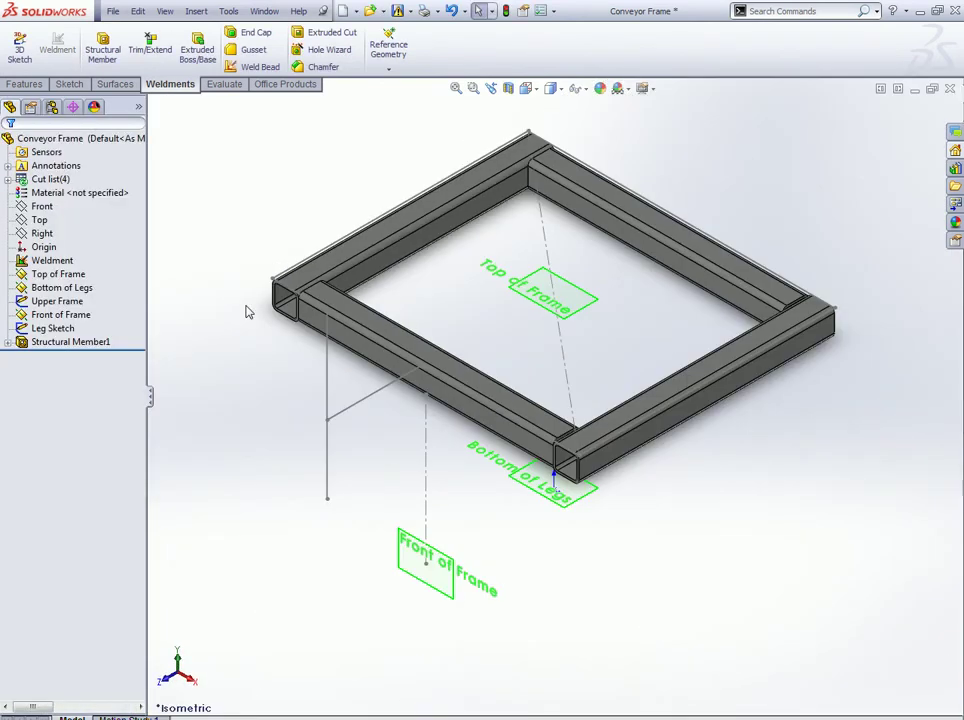
# Step: Start a structural member on the vertical leg line, with the brace line as a separate group
pyautogui.click(120, 47)
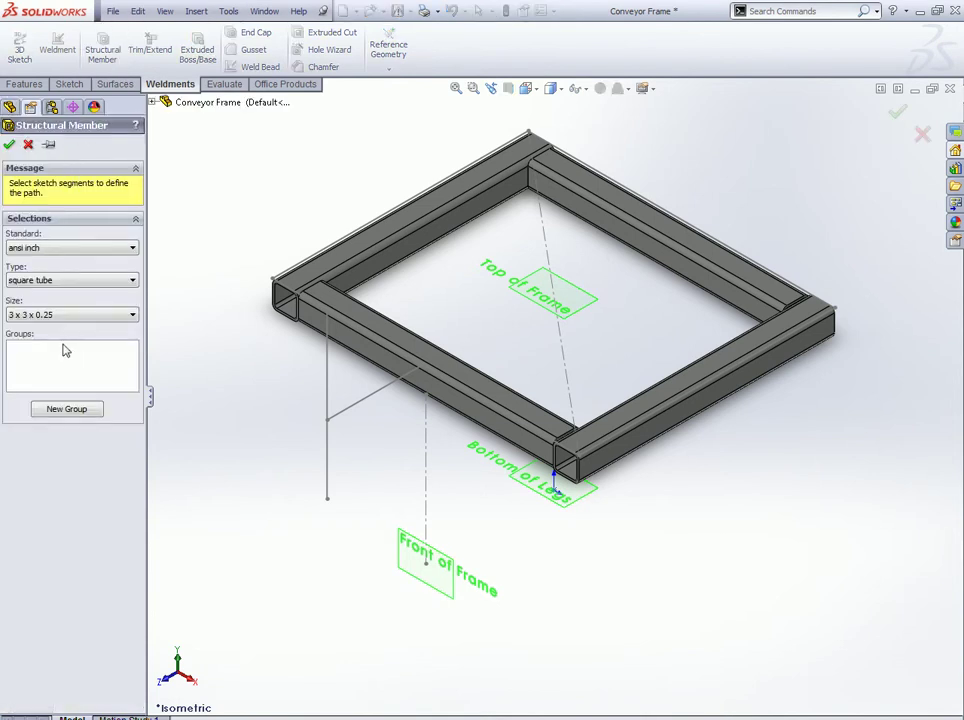
pyautogui.click(327, 378)
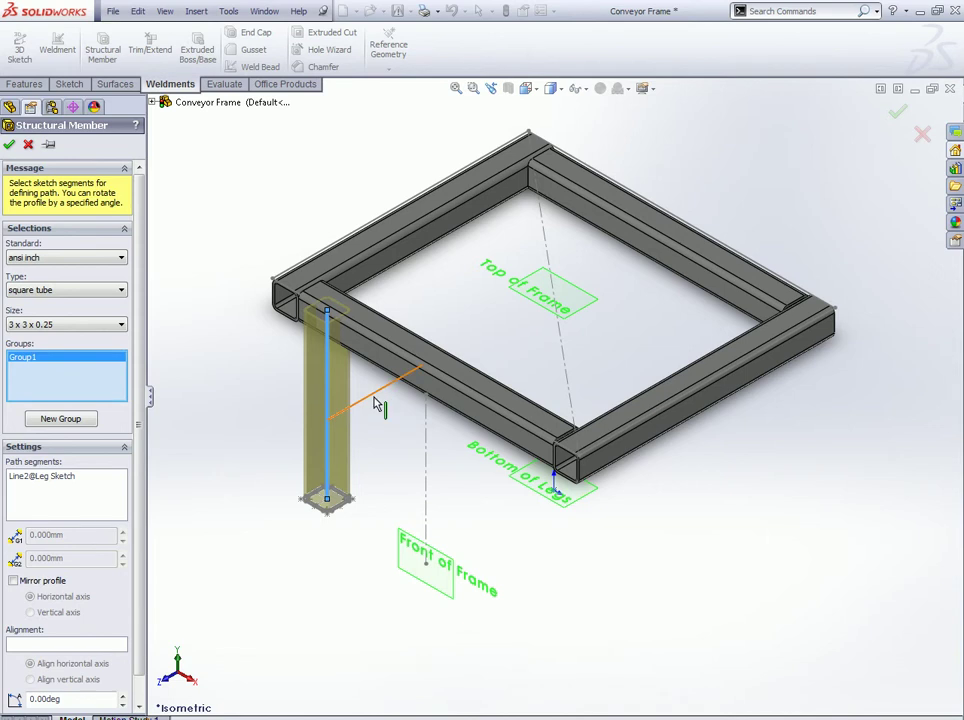
pyautogui.scroll(-3, 378, 405)
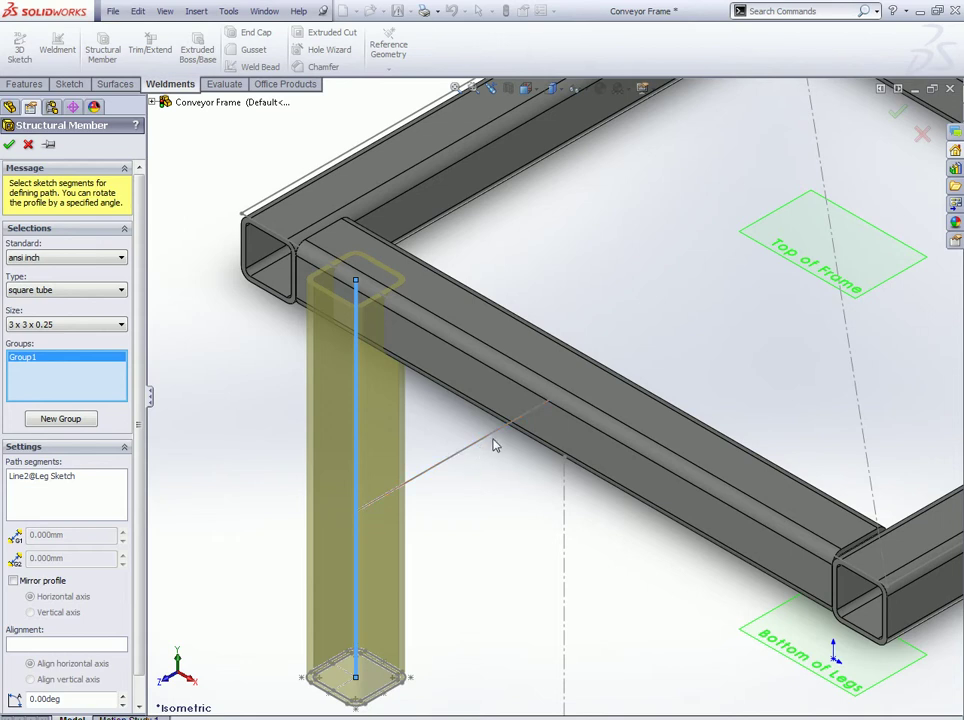
pyautogui.click(61, 419)
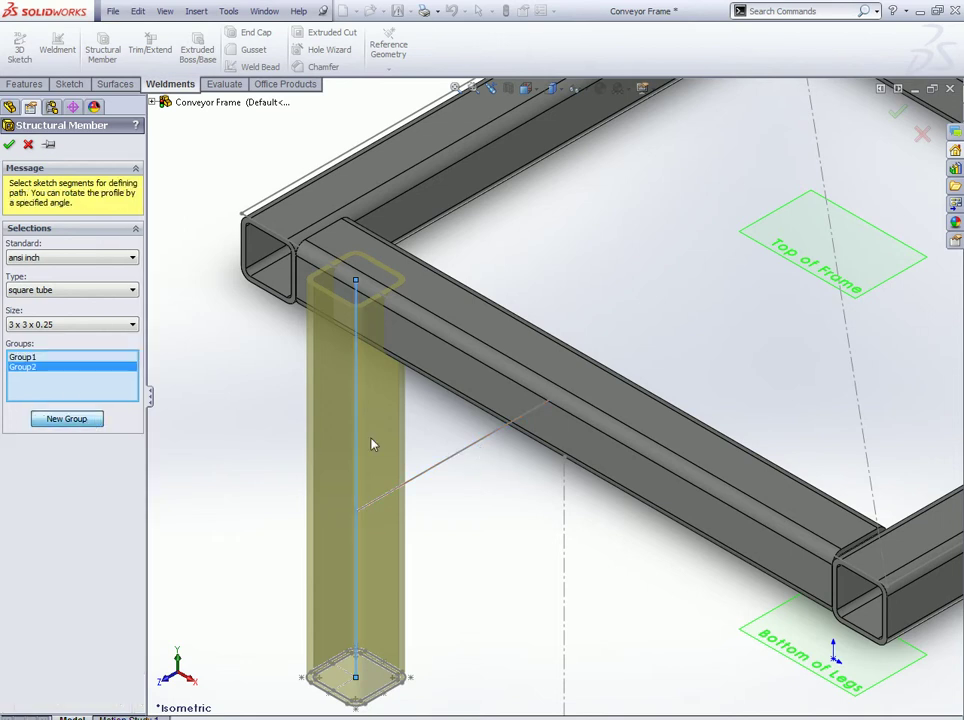
pyautogui.click(462, 452)
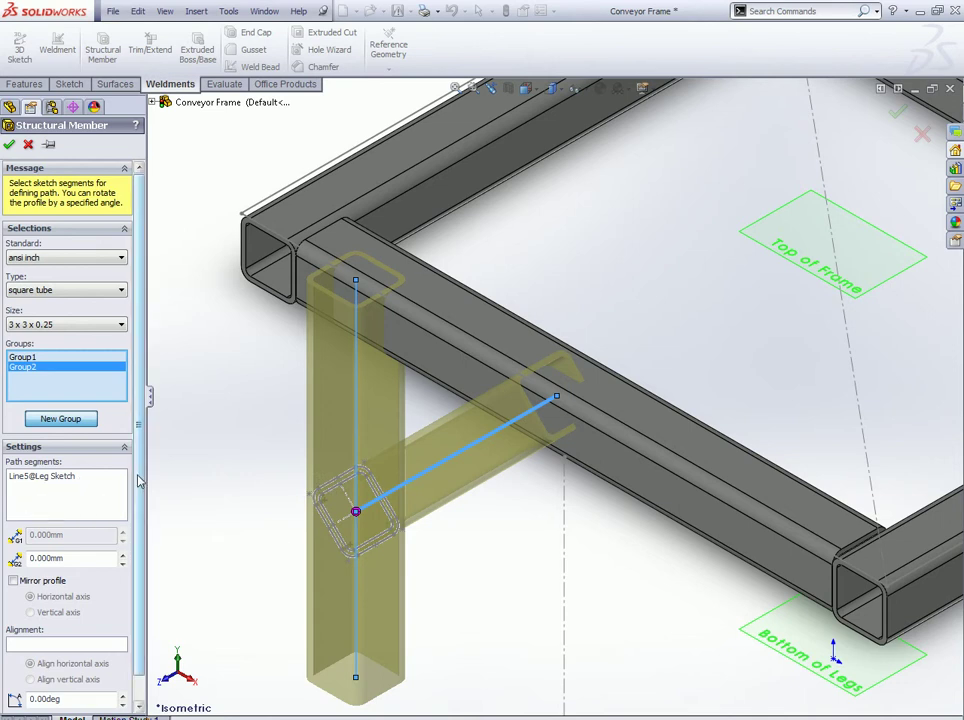
# Step: Anchor the brace profile at a corner point and create Structural Member2
pyautogui.scroll(-1, 105, 362)
pyautogui.moveTo(178, 474); pyautogui.dragTo(167, 519, button='middle')
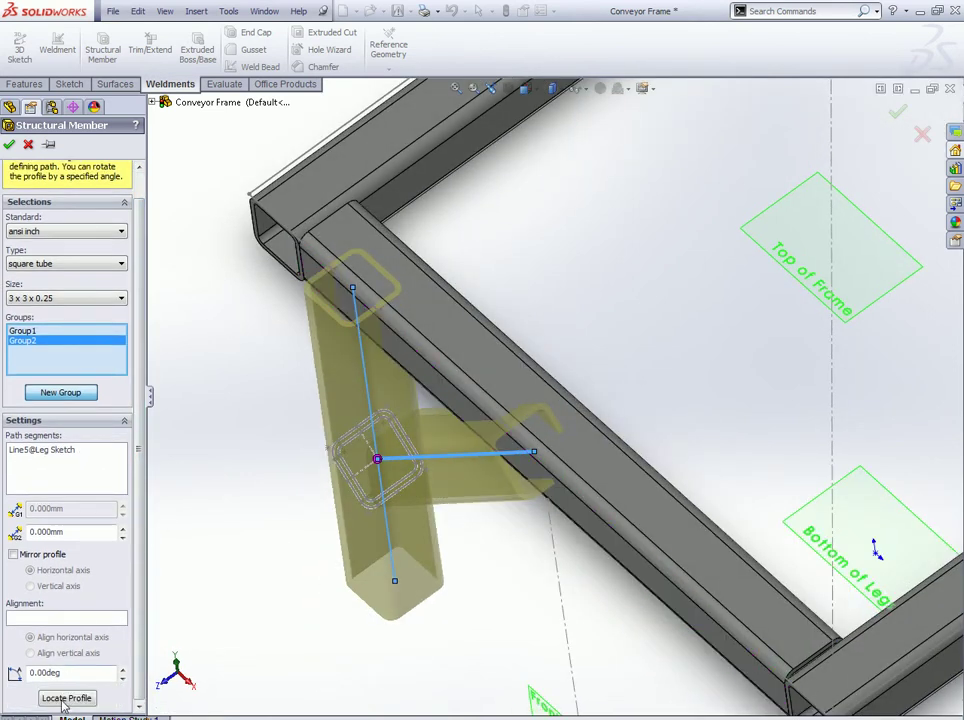
pyautogui.click(63, 700)
pyautogui.click(406, 503)
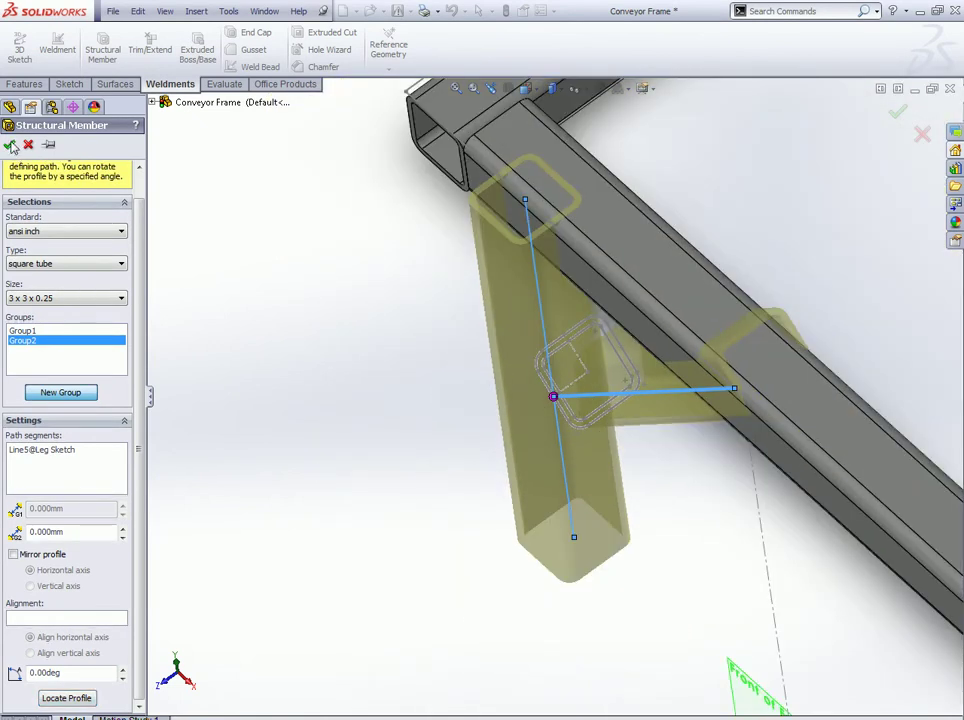
pyautogui.click(9, 144)
pyautogui.moveTo(432, 366)
pyautogui.mouseDown(button='middle')
pyautogui.moveTo(387, 377)
pyautogui.moveTo(463, 373)
pyautogui.mouseUp(button='middle')
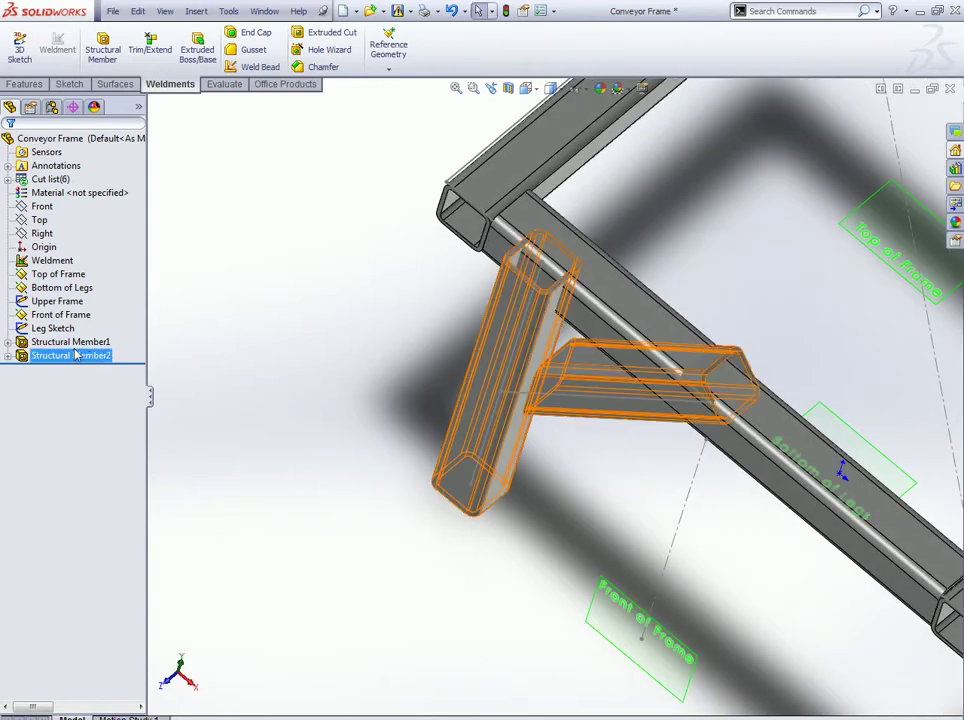
# Step: Reopen Structural Member2 for editing and review its brace and leg groups
pyautogui.rightClick(45, 341)
pyautogui.rightClick(45, 355)
pyautogui.click(58, 311)
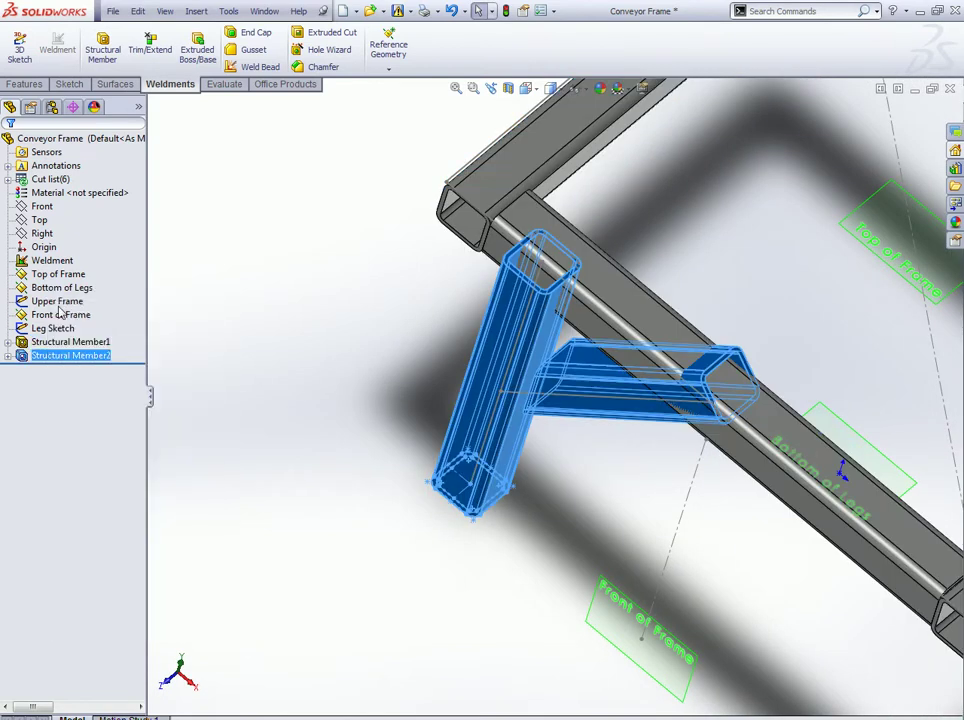
pyautogui.click(28, 368)
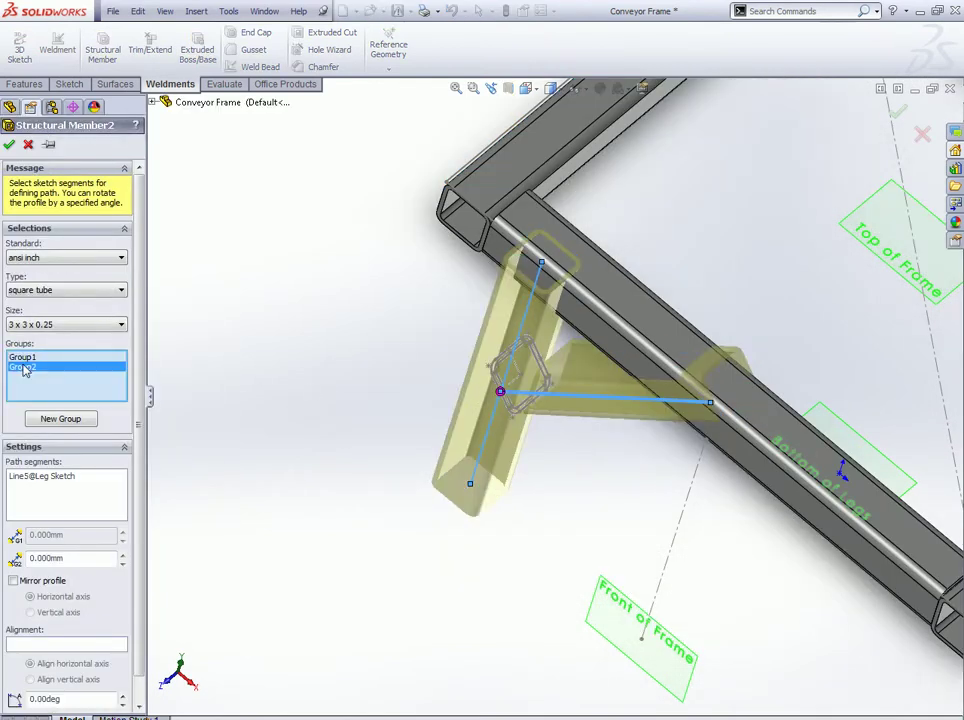
pyautogui.click(22, 357)
pyautogui.moveTo(322, 396)
pyautogui.mouseDown(button='middle')
pyautogui.moveTo(299, 398)
pyautogui.moveTo(567, 389)
pyautogui.mouseUp(button='middle')
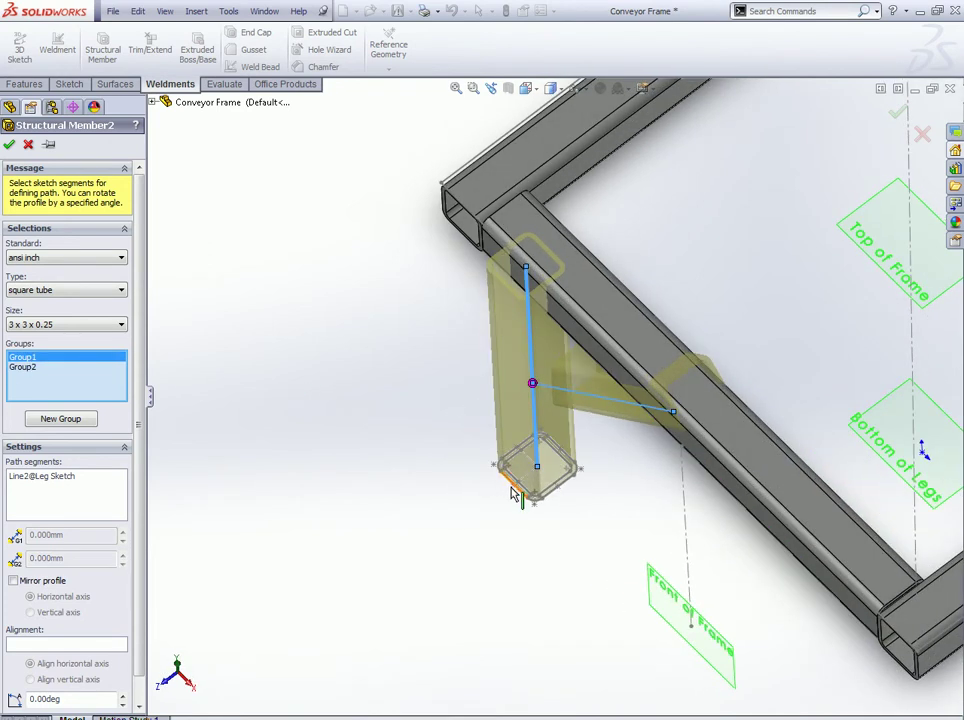
# Step: Locate the leg's tube profile at the leg line's end and confirm the member
pyautogui.scroll(-1, 505, 492)
pyautogui.scroll(-2, 540, 460)
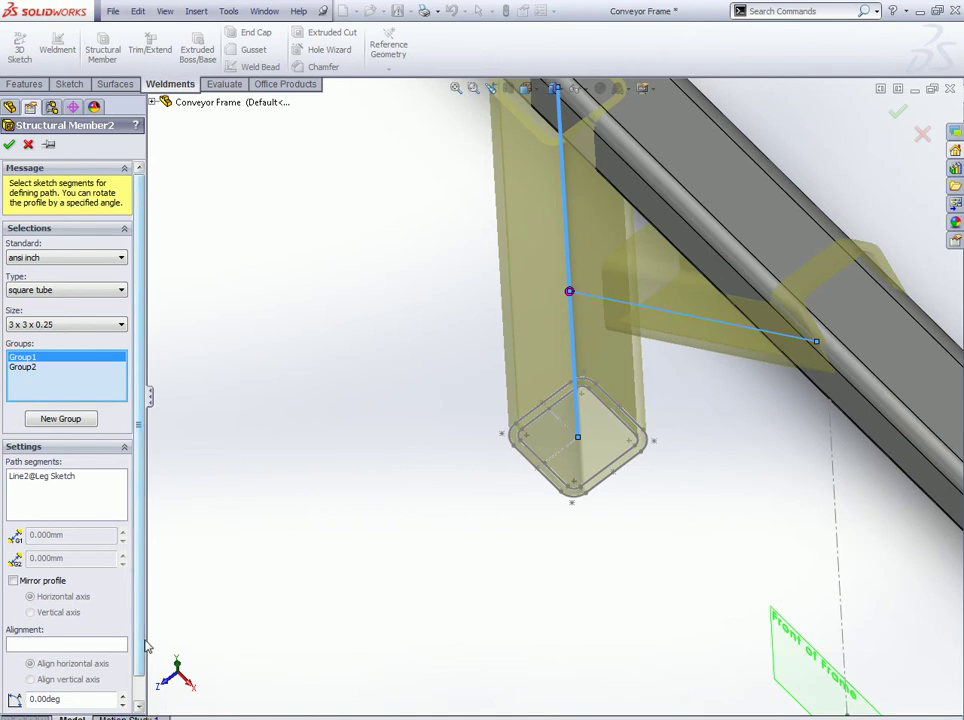
pyautogui.scroll(-1, 140, 600)
pyautogui.scroll(-3, 293, 573)
pyautogui.scroll(-2, 381, 545)
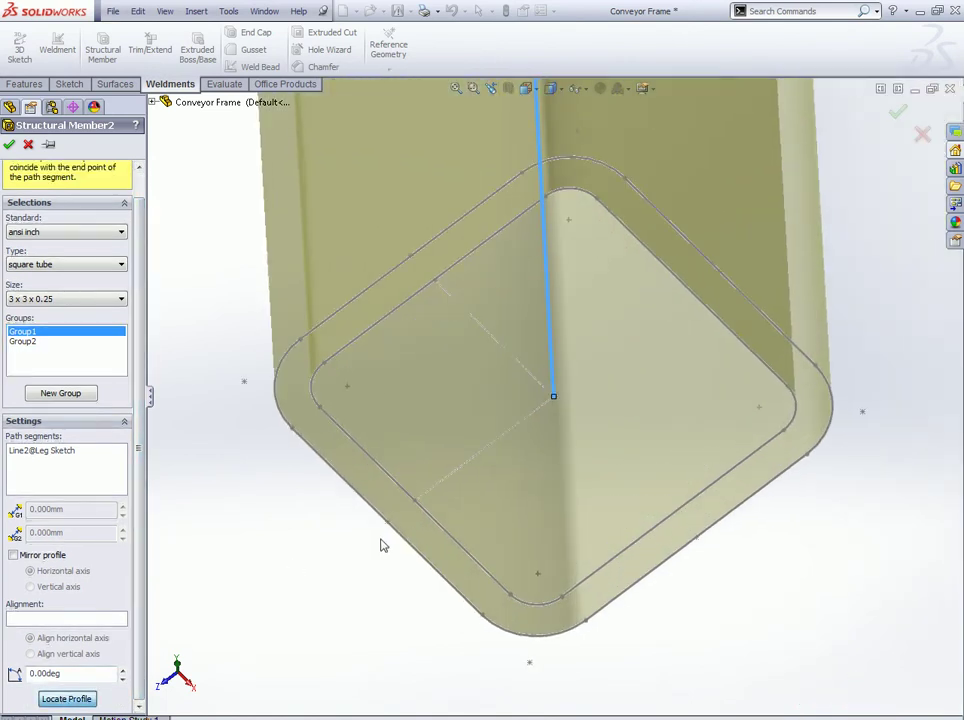
pyautogui.click(387, 523)
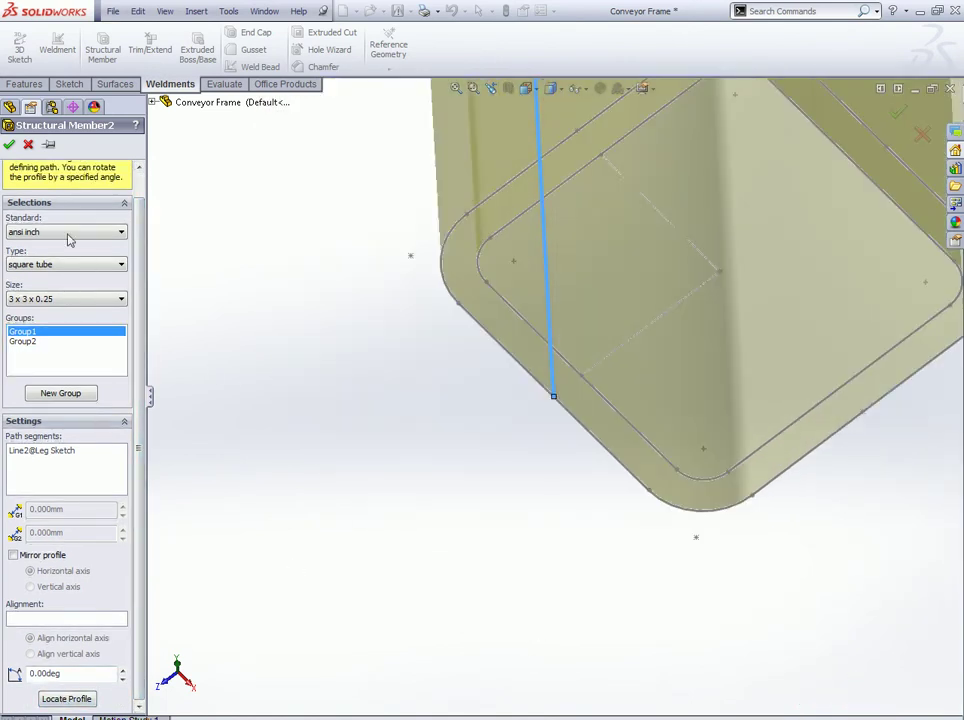
pyautogui.press('Return')
pyautogui.scroll(3, 383, 333)
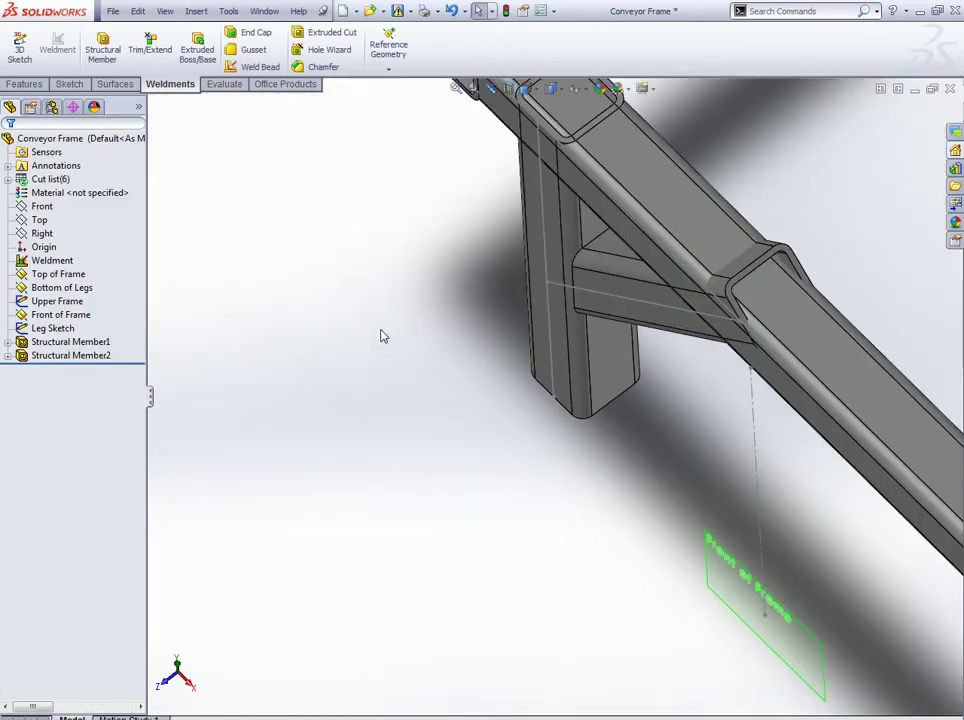
pyautogui.scroll(2, 383, 333)
pyautogui.moveTo(383, 333)
pyautogui.mouseDown(button='middle')
pyautogui.moveTo(438, 323)
pyautogui.moveTo(399, 307)
pyautogui.moveTo(423, 299)
pyautogui.moveTo(397, 307)
pyautogui.moveTo(409, 307)
pyautogui.moveTo(312, 231)
pyautogui.mouseUp(button='middle')
# Step: Start Trim/Extend with the leg and brace tubes as the bodies to trim
pyautogui.click(150, 48)
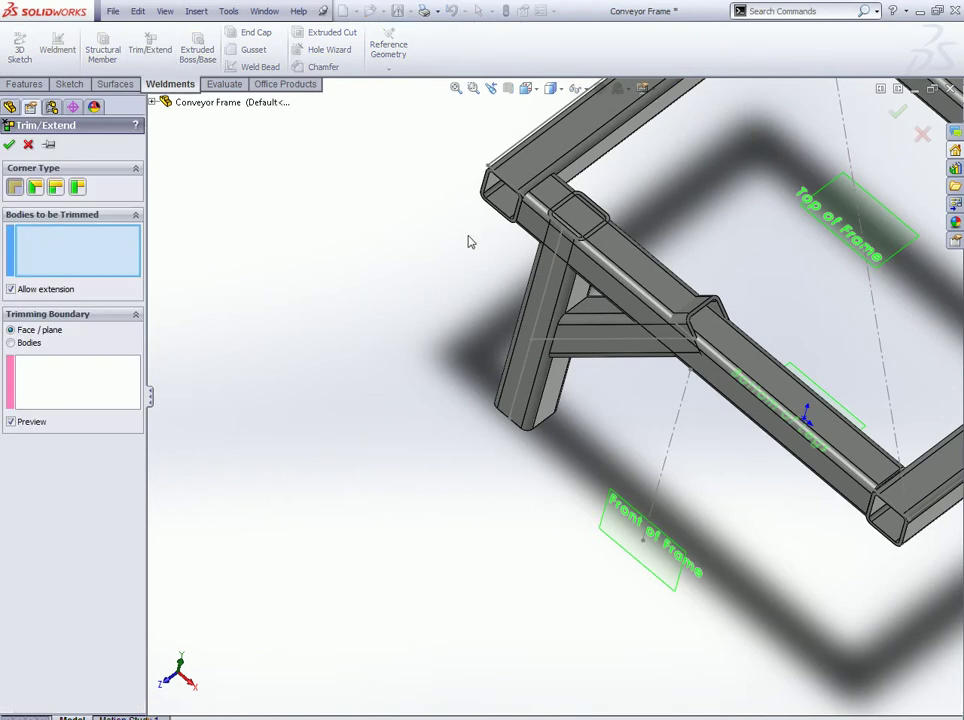
pyautogui.click(560, 290)
pyautogui.click(628, 338)
pyautogui.moveTo(254, 357)
pyautogui.mouseDown(button='middle')
pyautogui.moveTo(373, 287)
pyautogui.moveTo(54, 350)
pyautogui.mouseUp(button='middle')
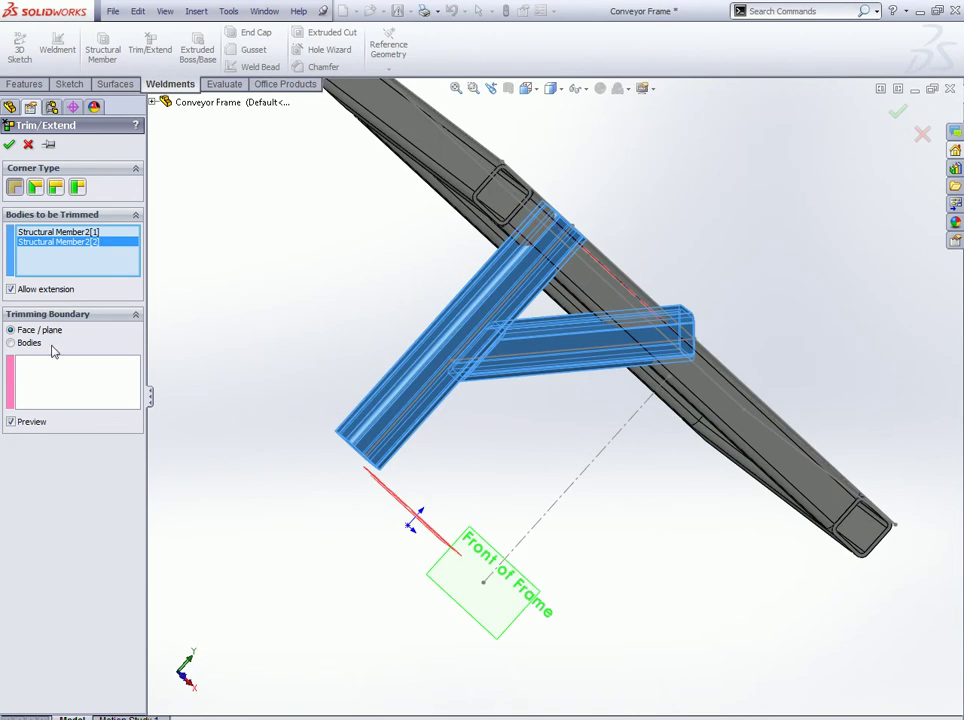
pyautogui.moveTo(471, 325); pyautogui.dragTo(549, 312, button='middle')
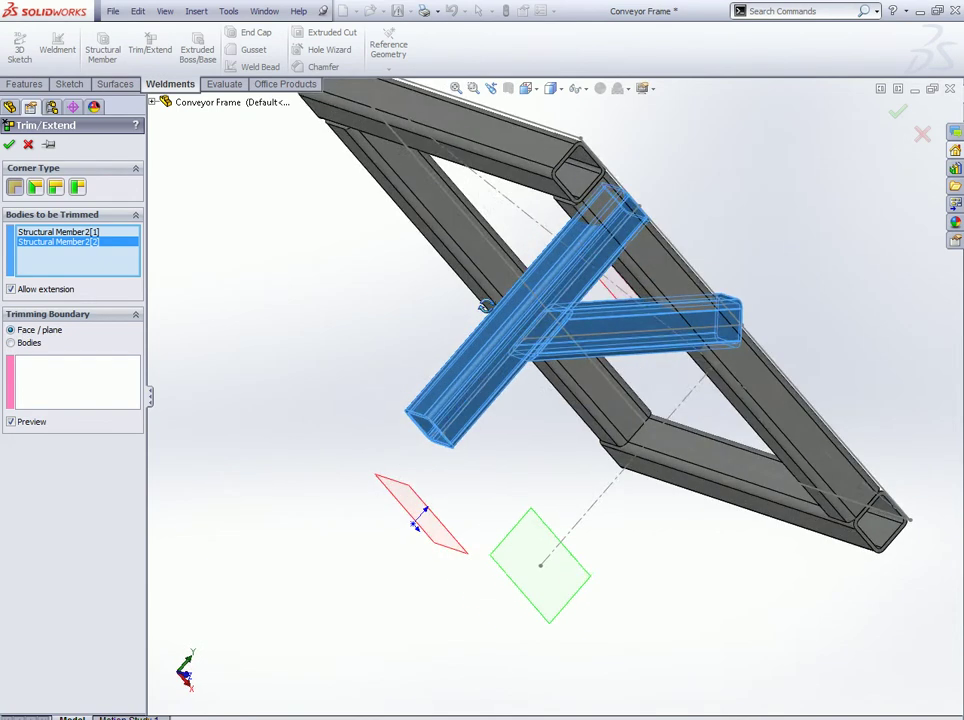
pyautogui.scroll(-5, 549, 312)
pyautogui.scroll(-3, 594, 289)
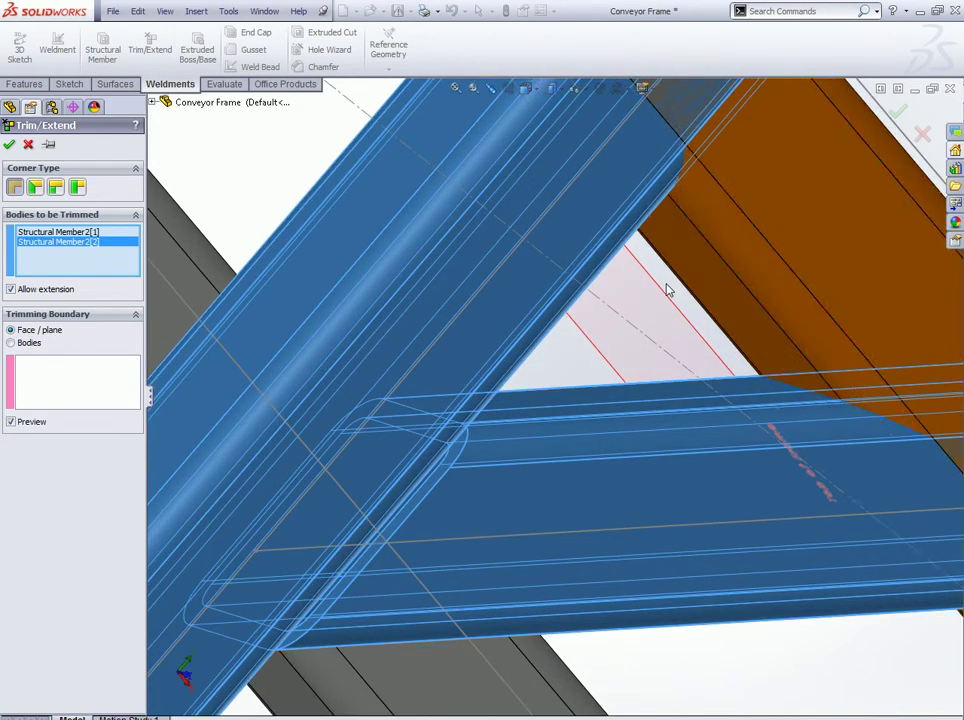
pyautogui.moveTo(667, 290); pyautogui.dragTo(630, 275, button='middle')
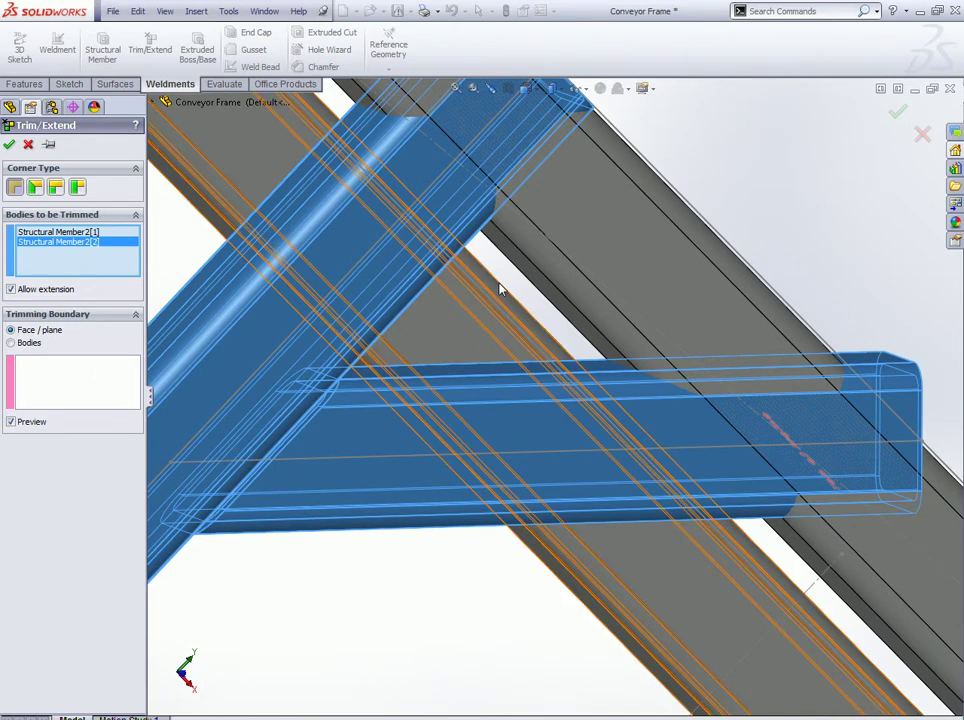
pyautogui.click(540, 296)
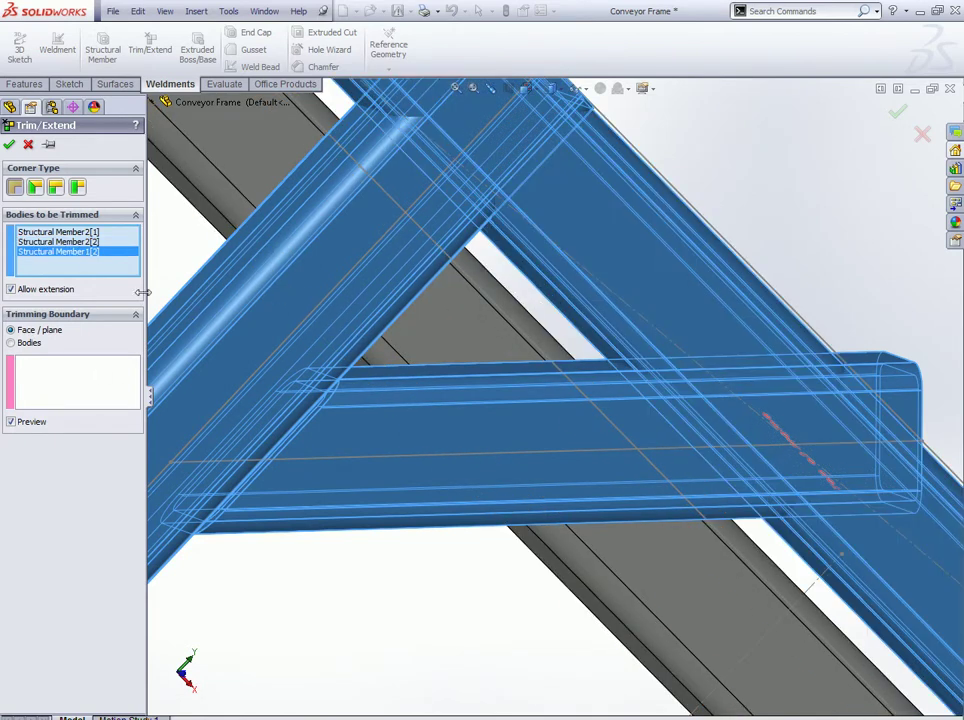
pyautogui.rightClick(84, 257)
pyautogui.click(118, 273)
# Step: Pick the top frame rail's face as the trimming boundary
pyautogui.click(60, 385)
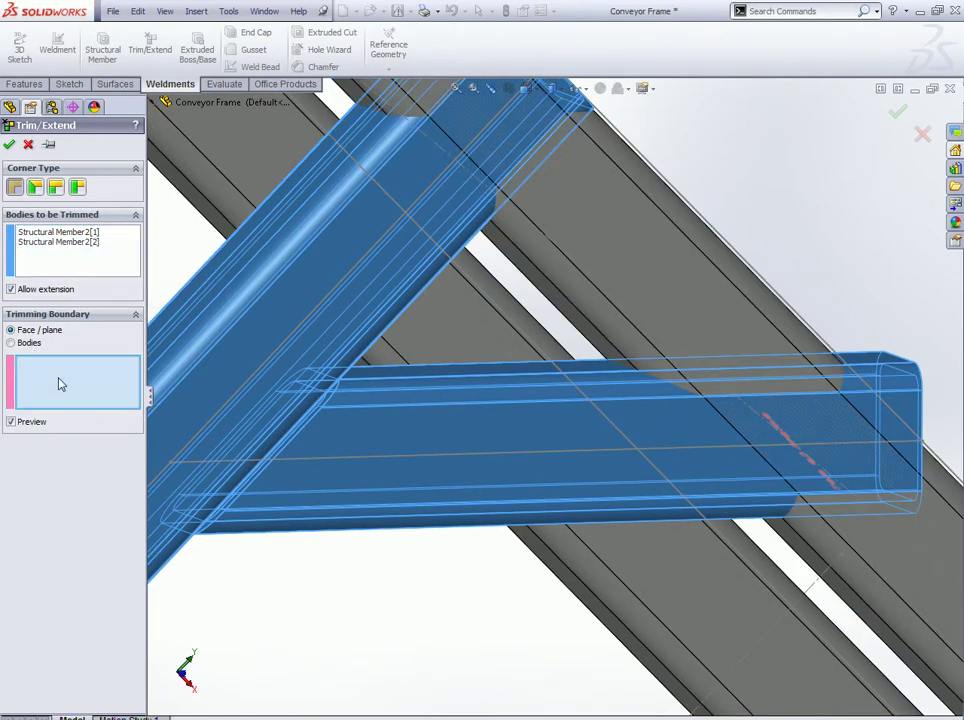
pyautogui.click(560, 311)
pyautogui.press('f')
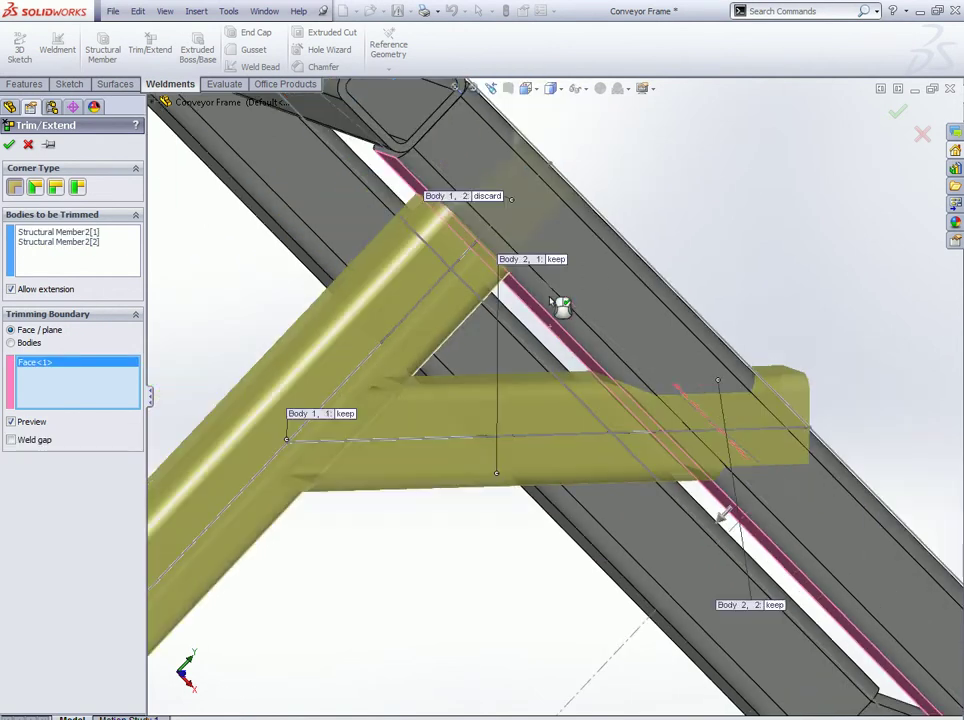
pyautogui.moveTo(556, 303)
pyautogui.mouseDown(button='middle')
pyautogui.moveTo(467, 290)
pyautogui.moveTo(452, 301)
pyautogui.mouseUp(button='middle')
pyautogui.scroll(-2, 578, 362)
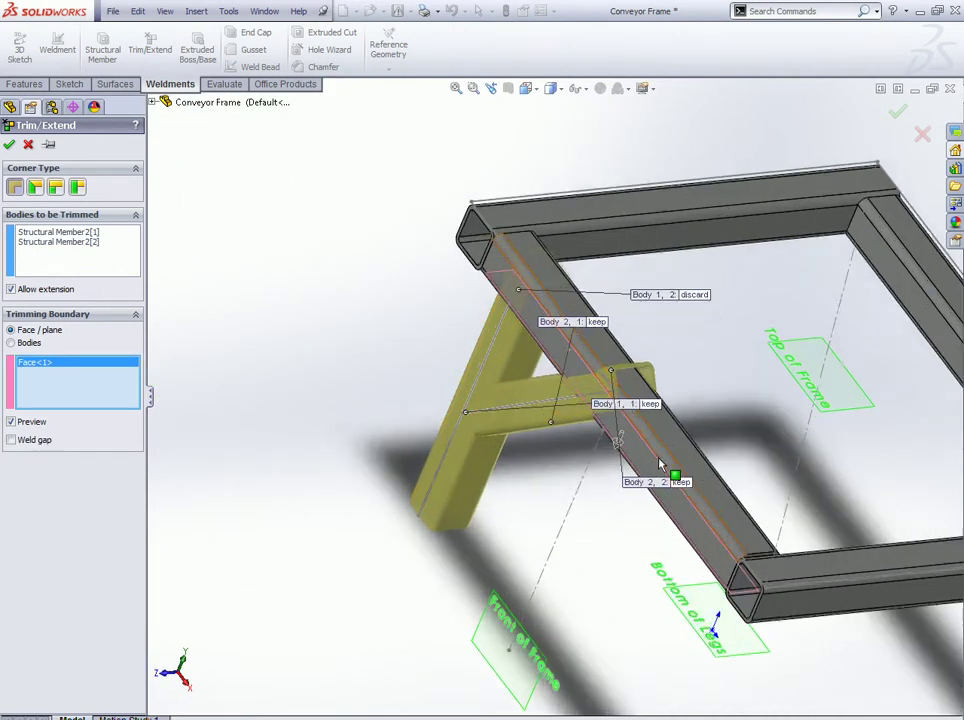
pyautogui.scroll(-3, 578, 362)
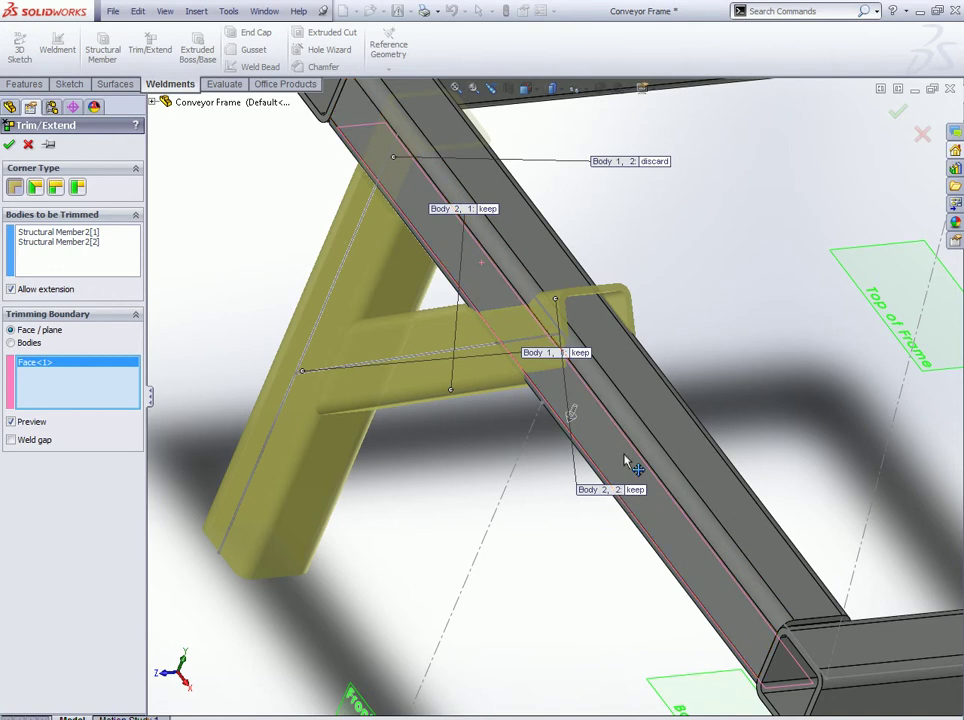
# Step: Mark the tube ends protruding past the rail as discard in the trim preview
pyautogui.moveTo(615, 489); pyautogui.dragTo(668, 278)
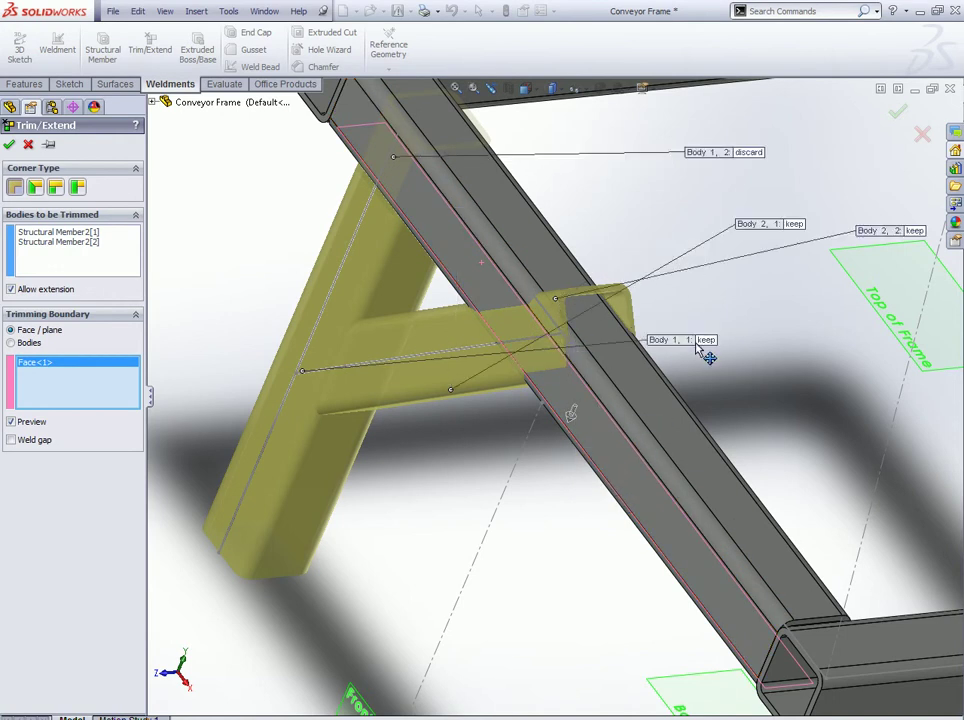
pyautogui.moveTo(683, 301)
pyautogui.mouseDown(button='middle')
pyautogui.moveTo(709, 345)
pyautogui.moveTo(430, 322)
pyautogui.moveTo(643, 375)
pyautogui.mouseUp(button='middle')
pyautogui.scroll(-3, 643, 375)
pyautogui.scroll(-3, 643, 375)
pyautogui.scroll(2, 700, 380)
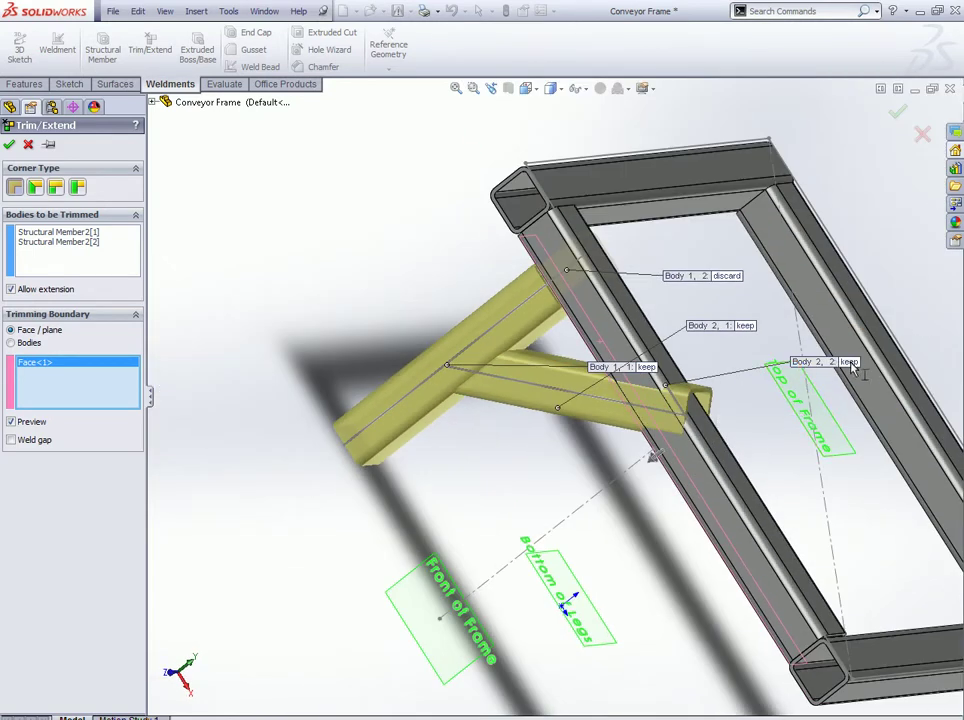
pyautogui.click(850, 362)
pyautogui.moveTo(697, 395)
pyautogui.mouseDown(button='middle')
pyautogui.moveTo(722, 406)
pyautogui.moveTo(710, 404)
pyautogui.mouseUp(button='middle')
pyautogui.scroll(-2, 549, 333)
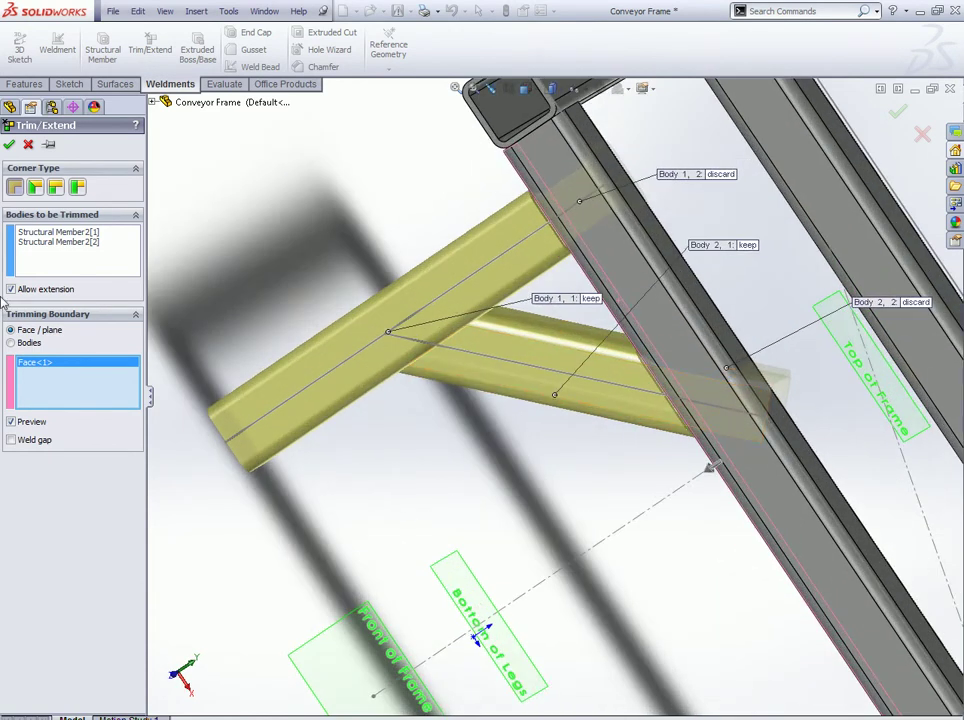
# Step: Apply Trim/Extend1, cutting the leg and brace flush with the frame rail
pyautogui.click(8, 143)
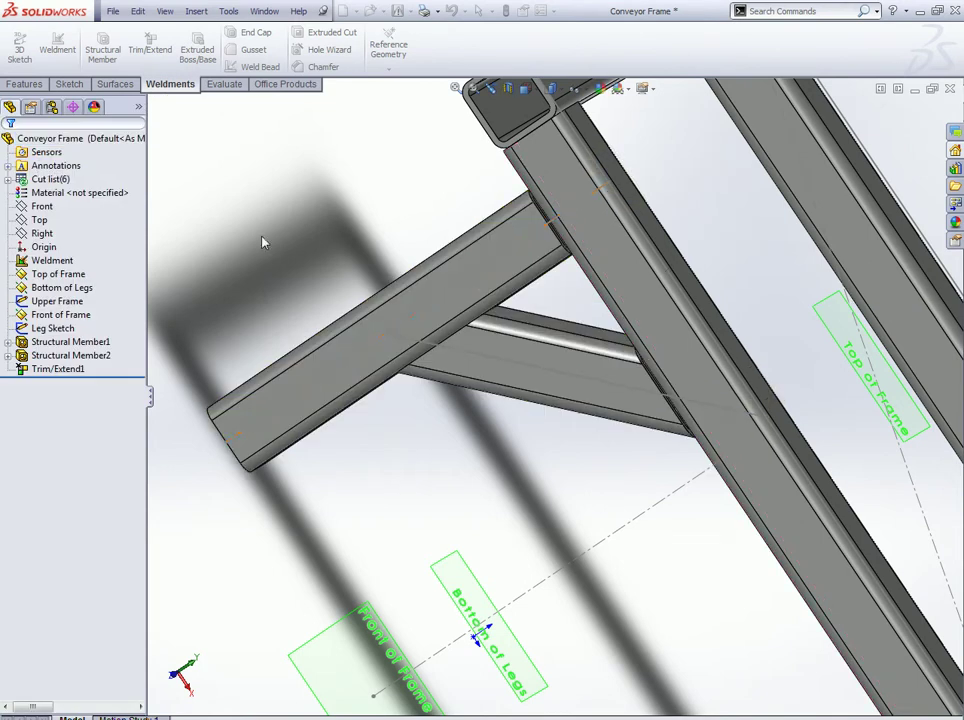
pyautogui.moveTo(484, 301)
pyautogui.mouseDown(button='middle')
pyautogui.moveTo(661, 250)
pyautogui.moveTo(613, 256)
pyautogui.moveTo(535, 318)
pyautogui.moveTo(639, 344)
pyautogui.moveTo(561, 344)
pyautogui.mouseUp(button='middle')
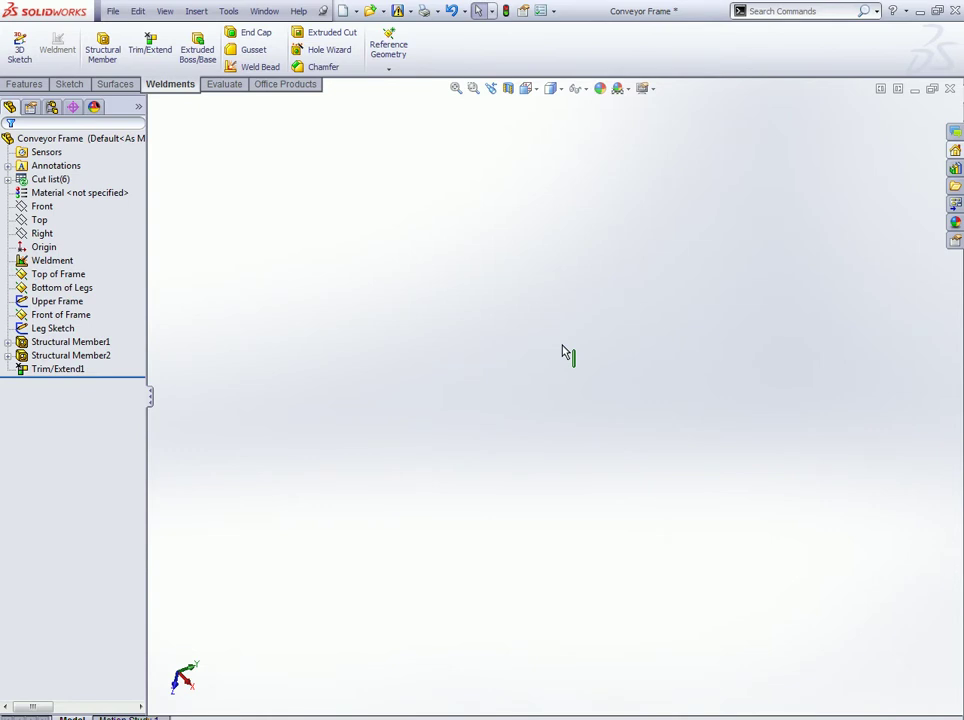
pyautogui.hotkey('ctrl', '7')
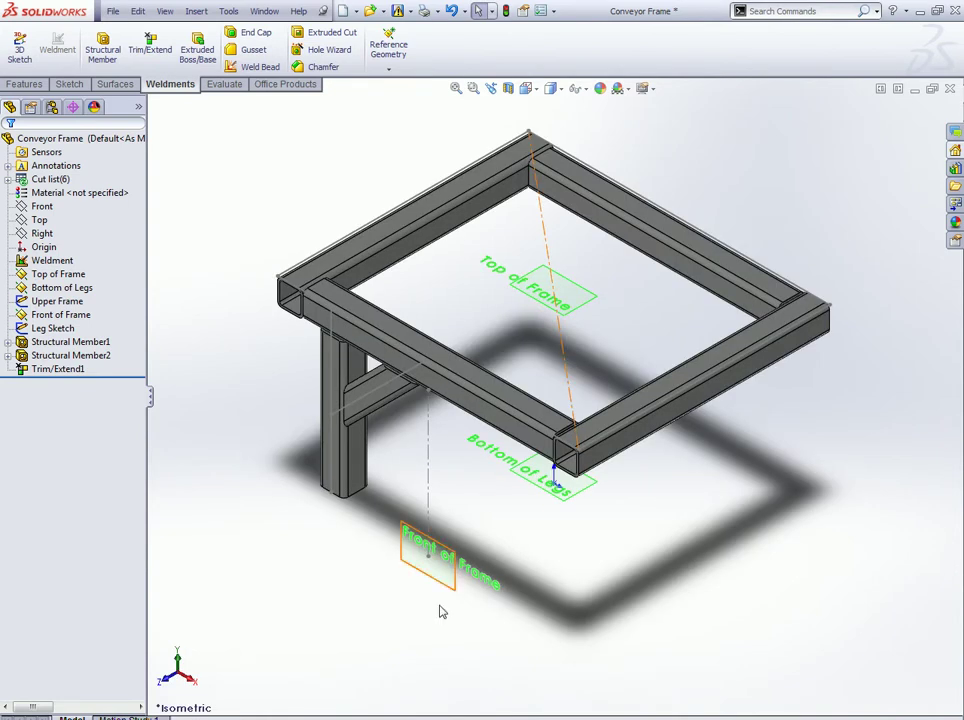
# Step: Start a new sketch on the Bottom of Legs plane
pyautogui.scroll(-3, 330, 550)
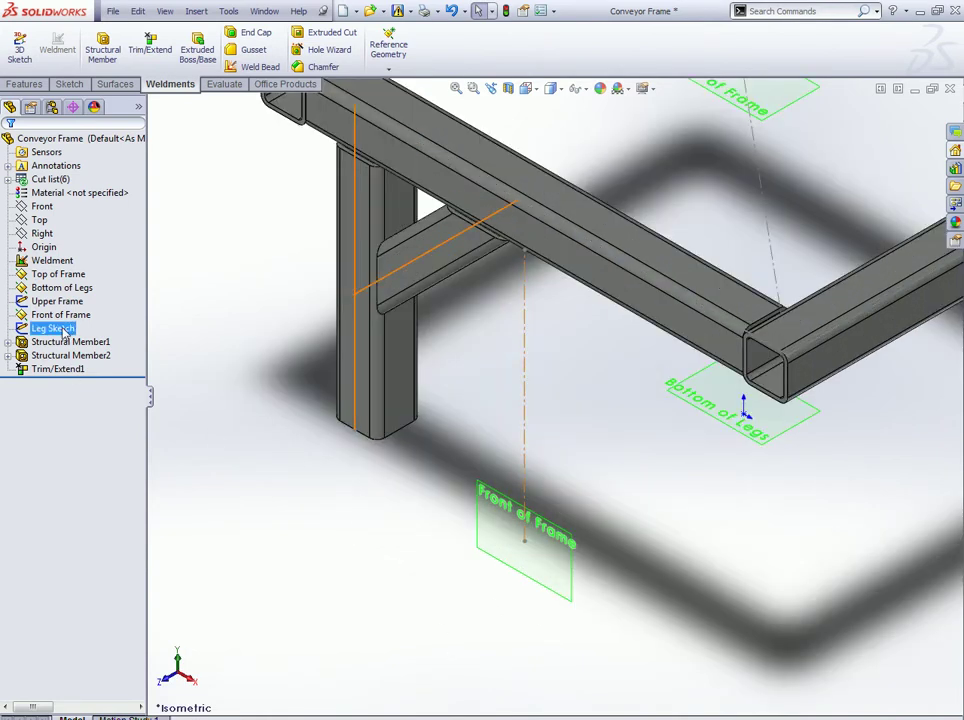
pyautogui.click(55, 290)
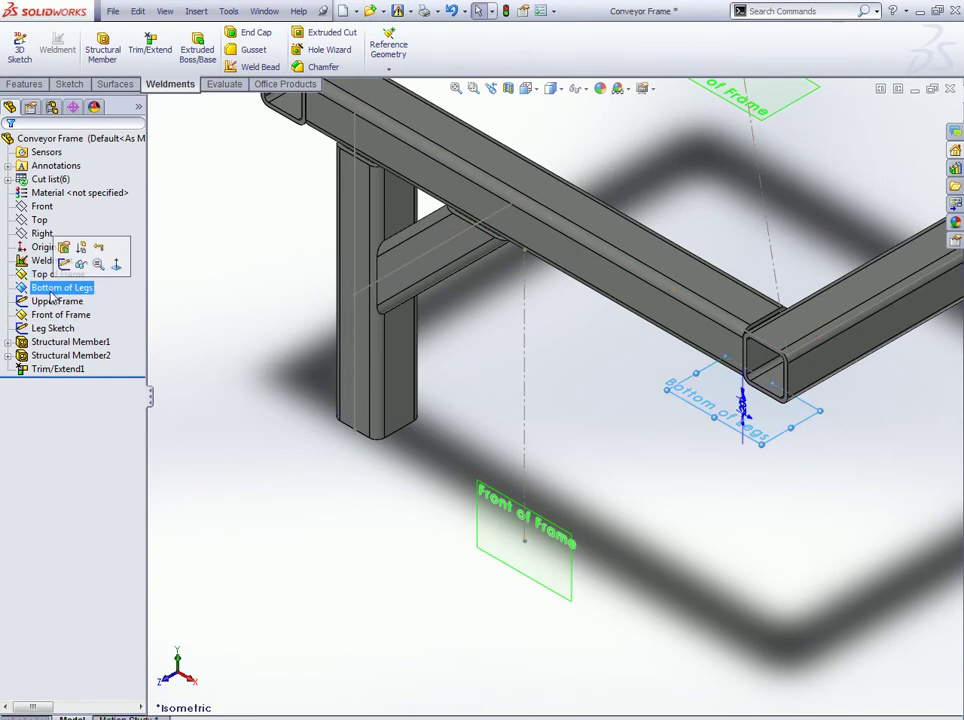
pyautogui.rightClick(46, 294)
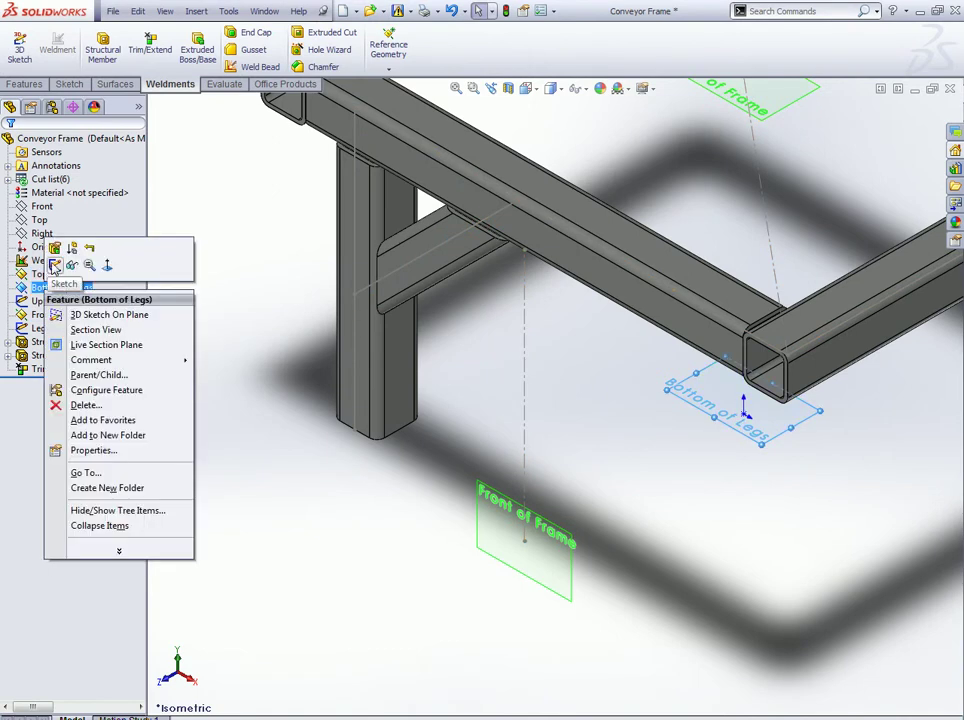
pyautogui.click(54, 264)
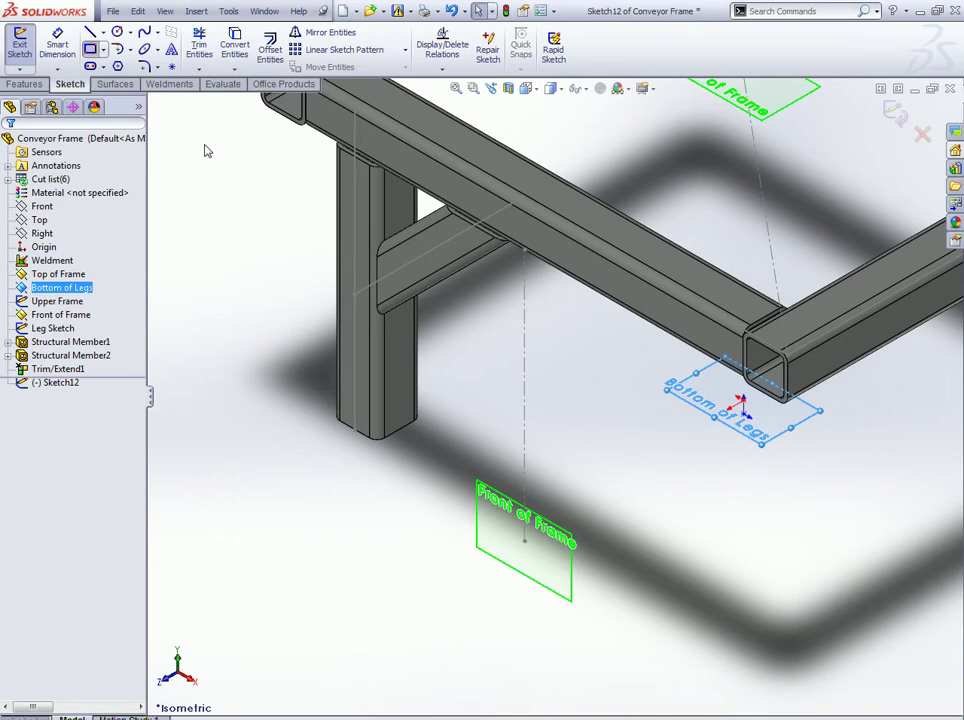
# Step: Draw the leg-foot rectangle and dimension one edge with the expression =6pol as a global variable
pyautogui.click(301, 357)
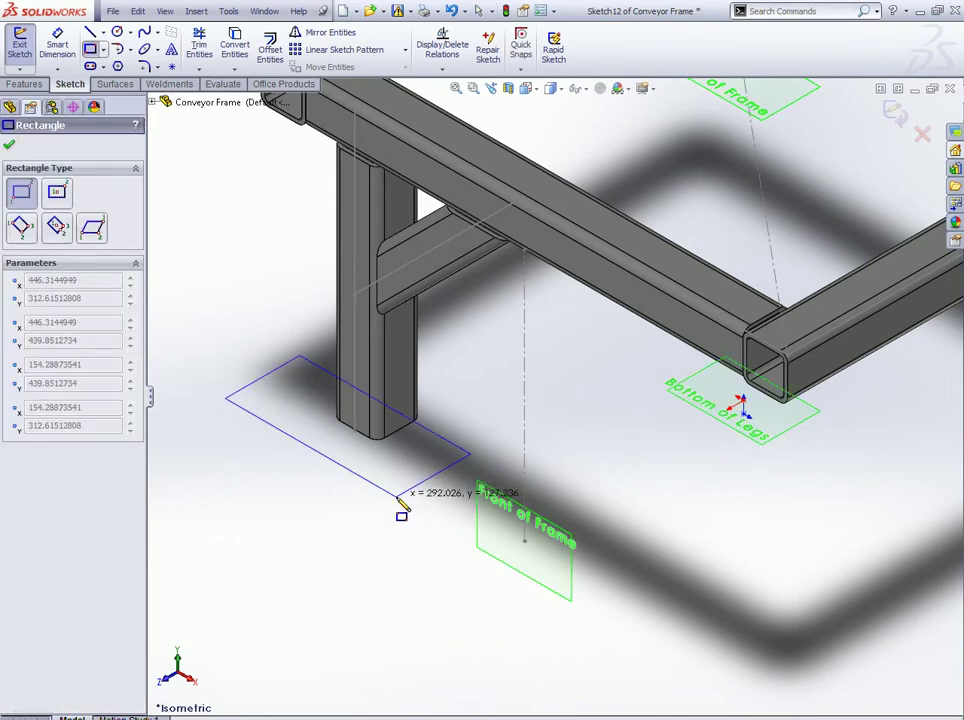
pyautogui.click(398, 495)
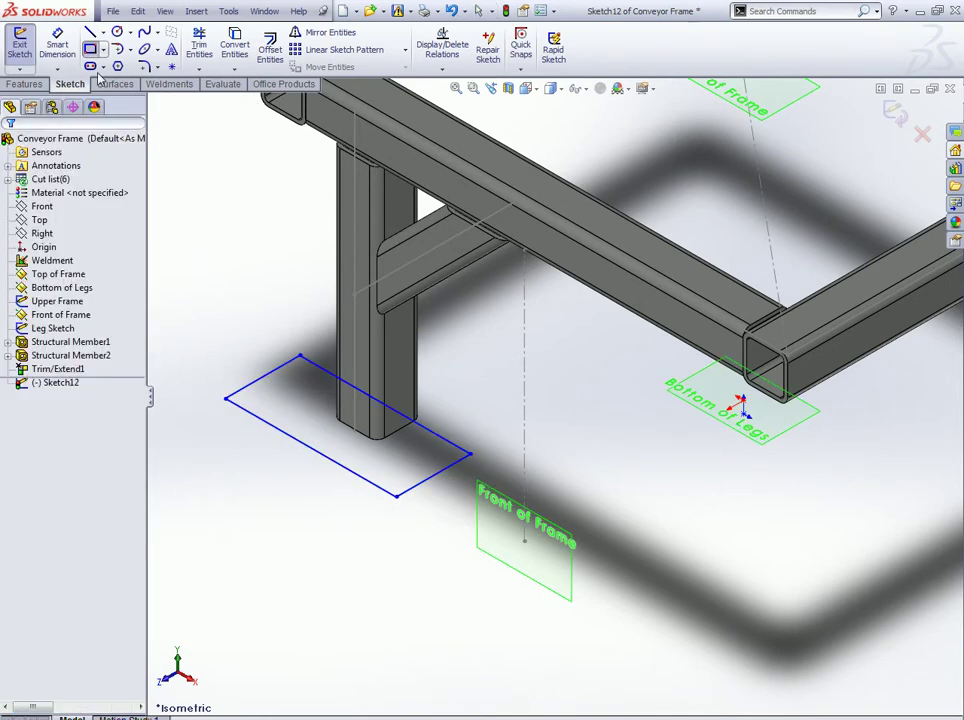
pyautogui.click(425, 482)
pyautogui.click(423, 480)
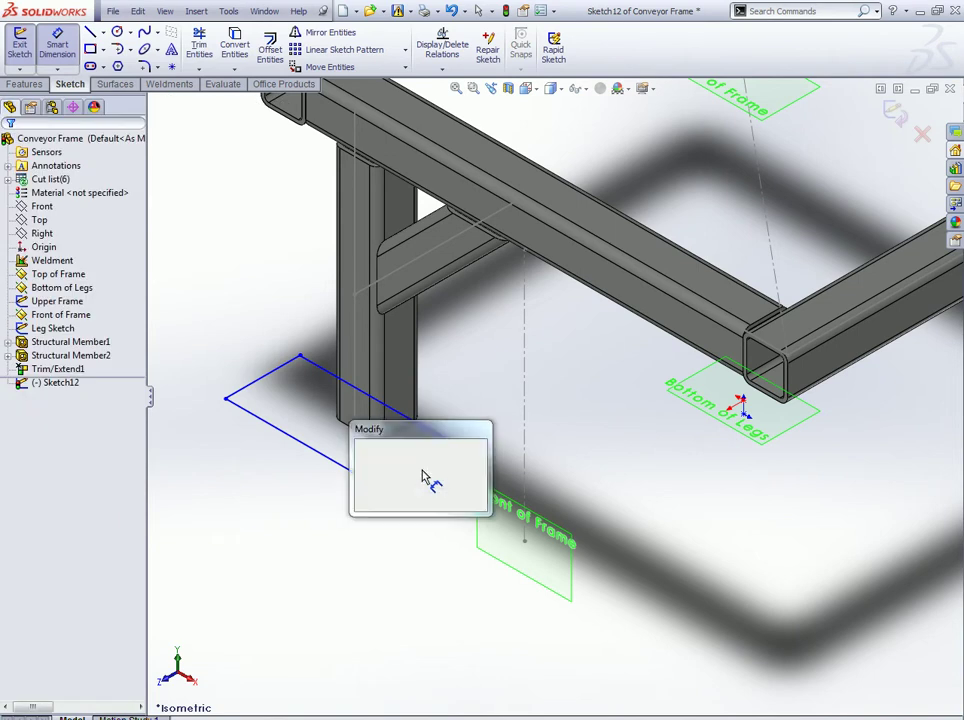
pyautogui.write('=6pol')
pyautogui.press('Return')
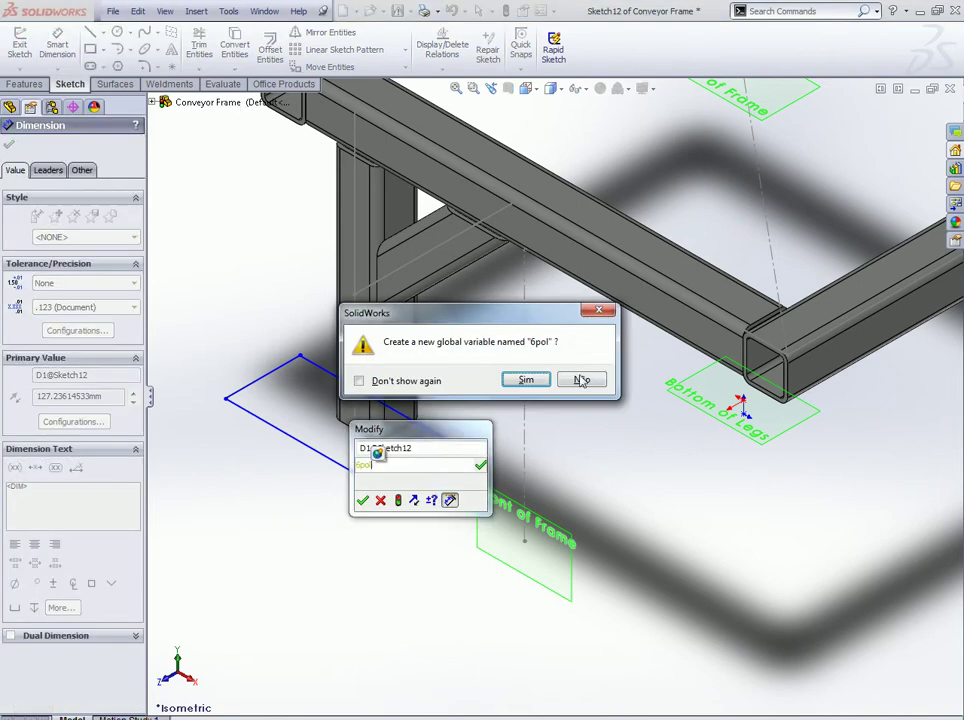
pyautogui.click(528, 380)
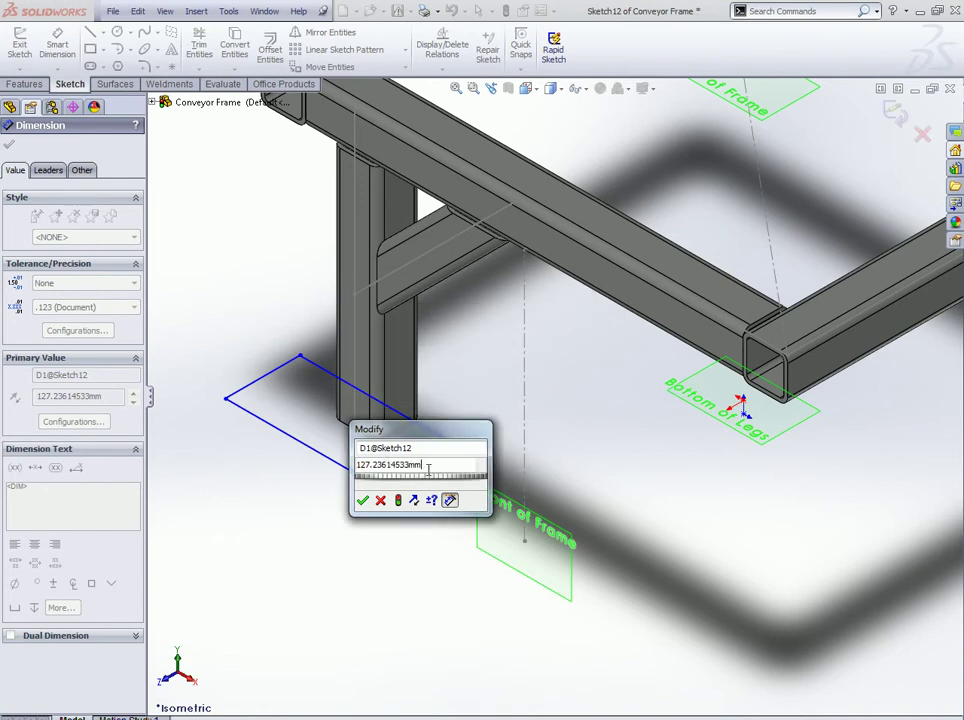
pyautogui.click(364, 500)
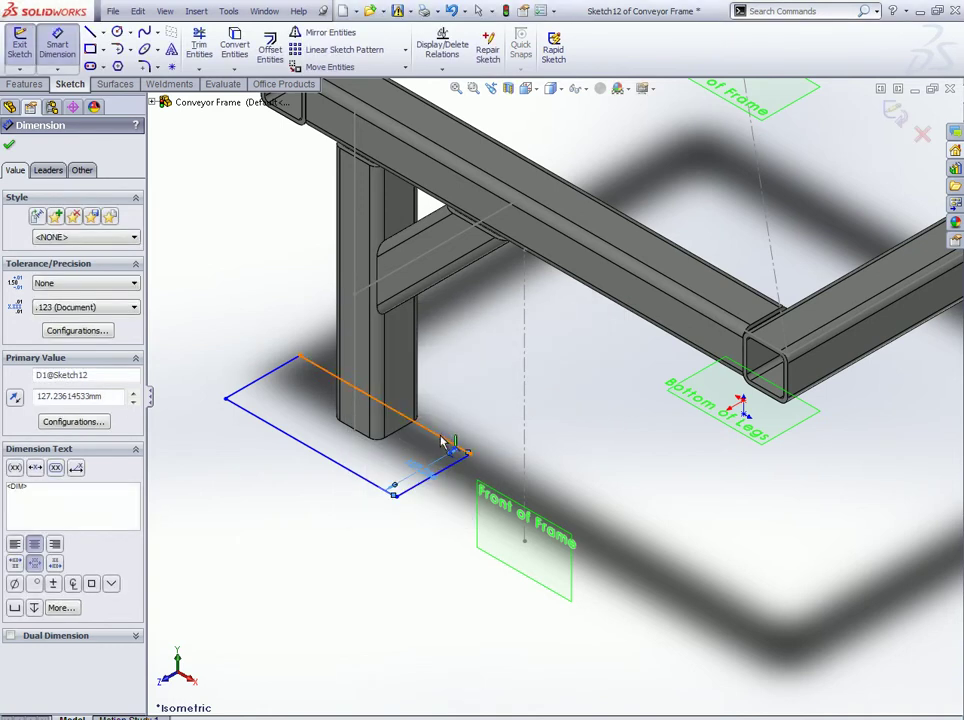
# Step: Dimension the other rectangle edge at 400, declining the global variable
pyautogui.click(445, 443)
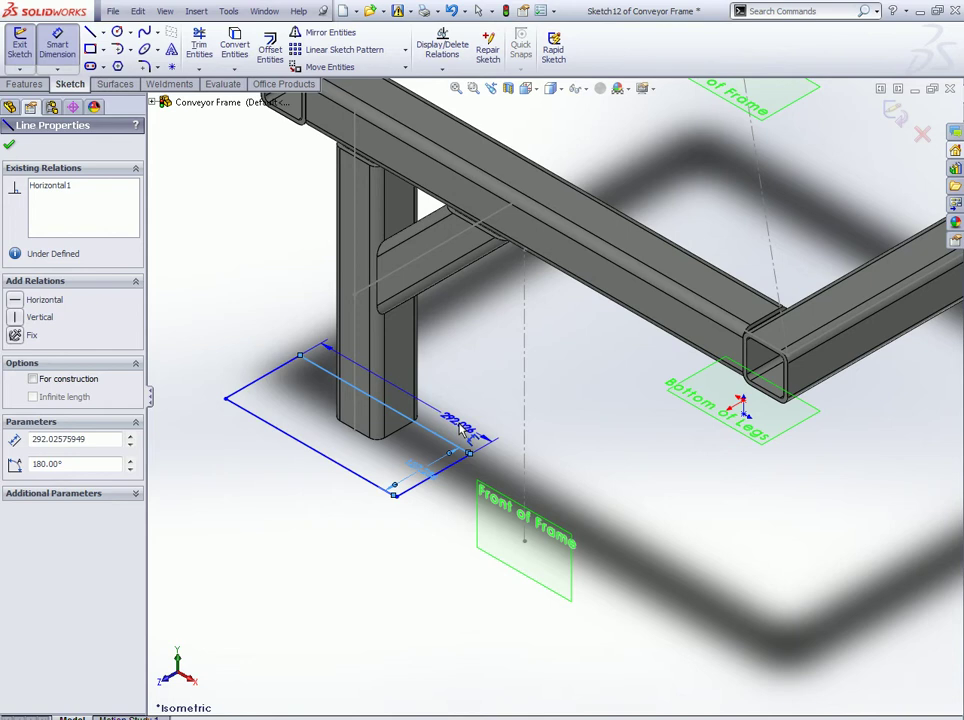
pyautogui.click(461, 427)
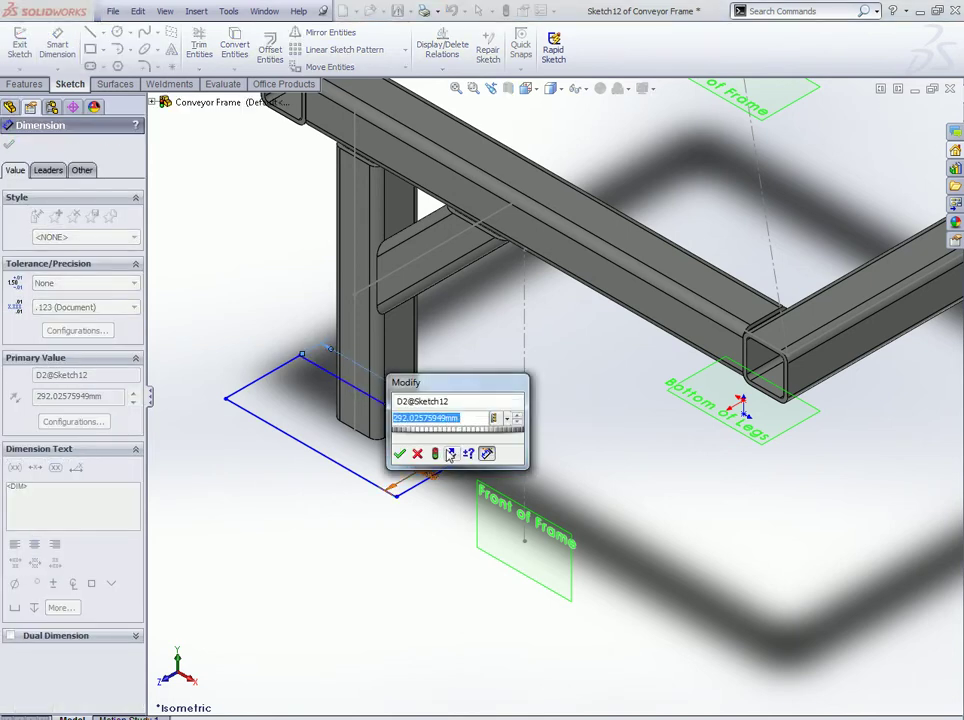
pyautogui.write('400')
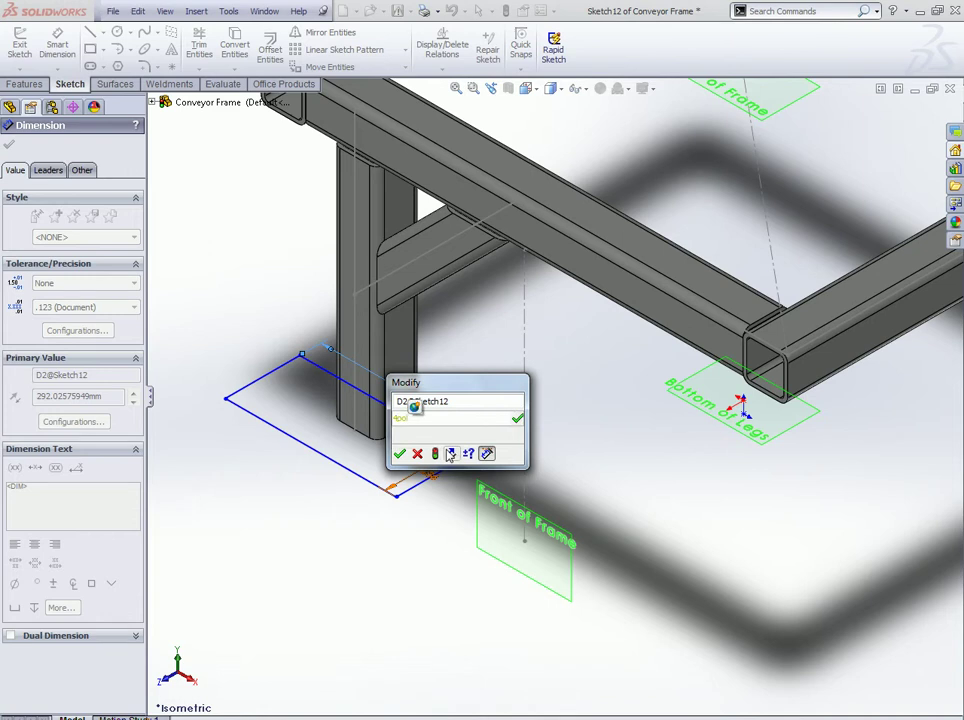
pyautogui.press('Return')
pyautogui.click(524, 381)
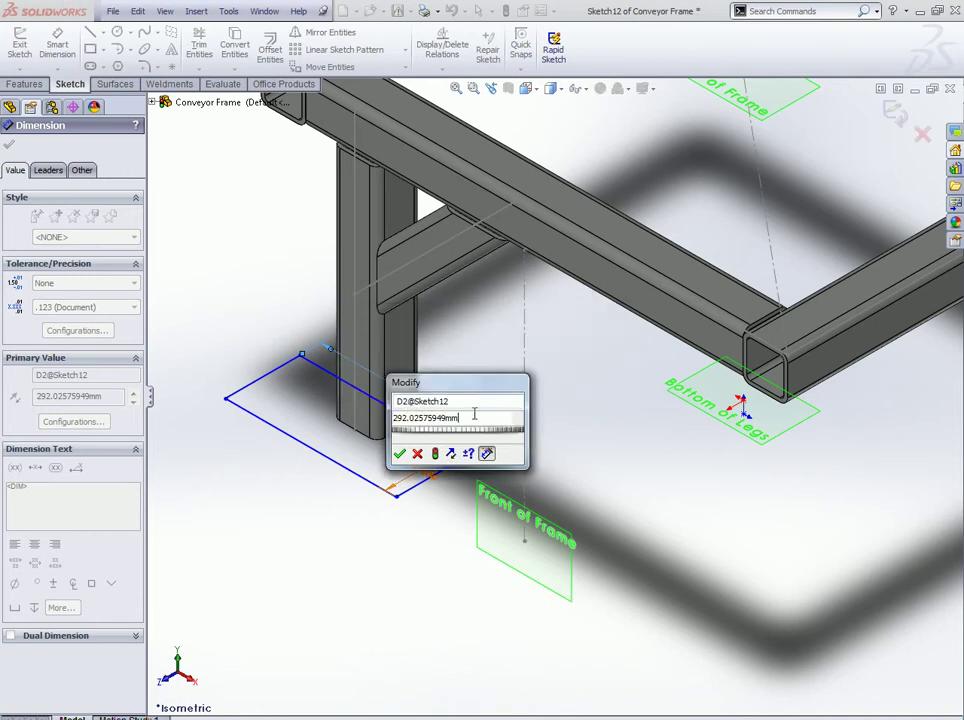
pyautogui.click(399, 454)
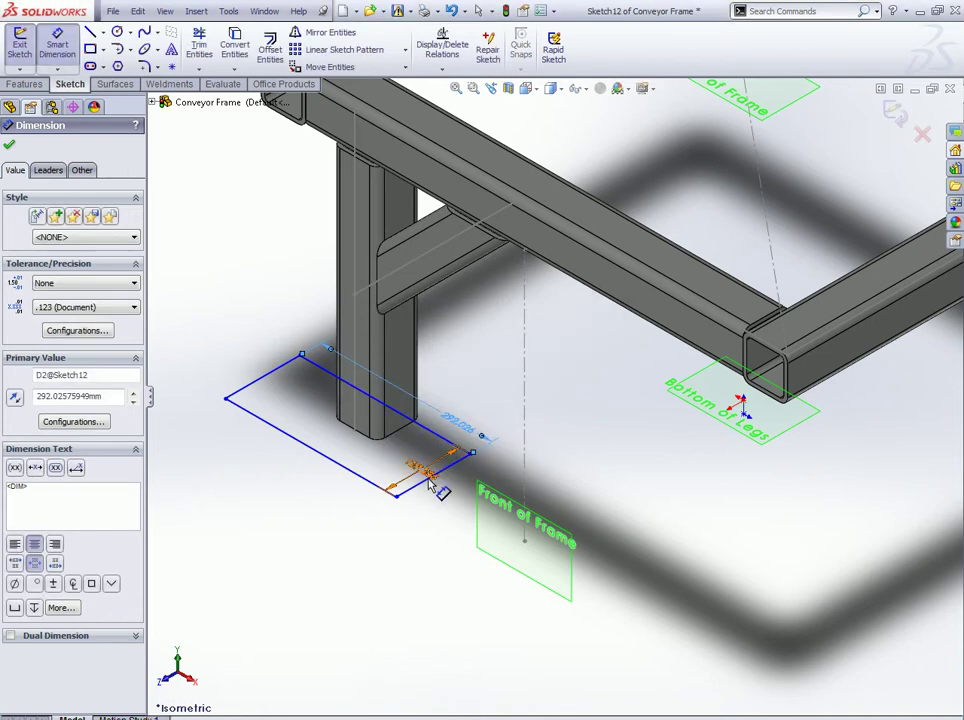
pyautogui.press('Escape')
# Step: Keep the dimensions at 292.026 mm and 127.236 mm and exit Sketch12
pyautogui.doubleClick(456, 421)
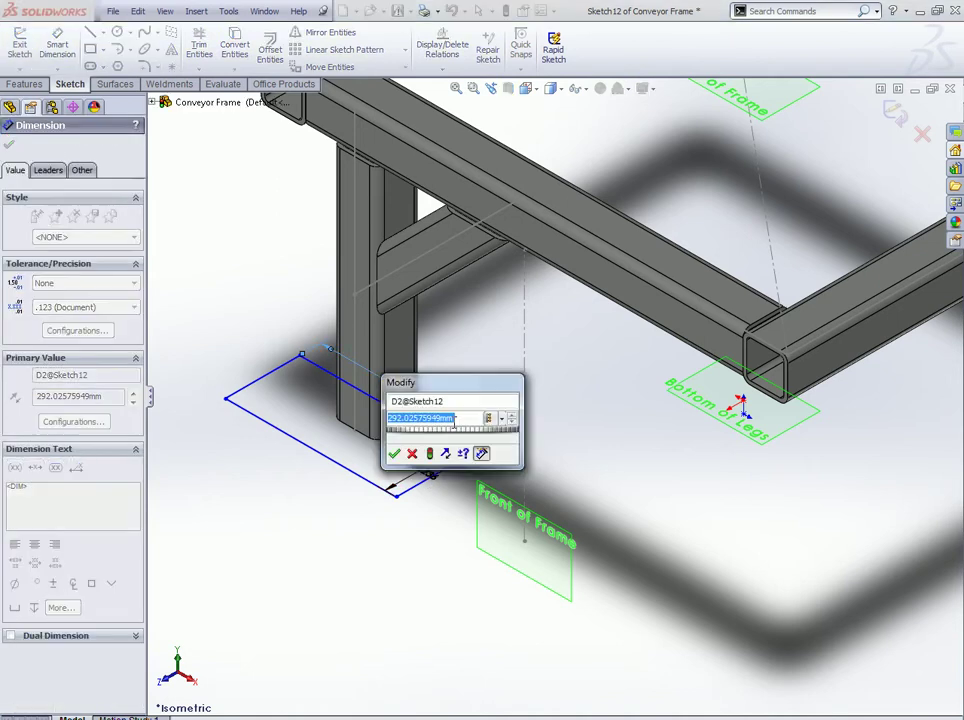
pyautogui.write('=')
pyautogui.press('Escape')
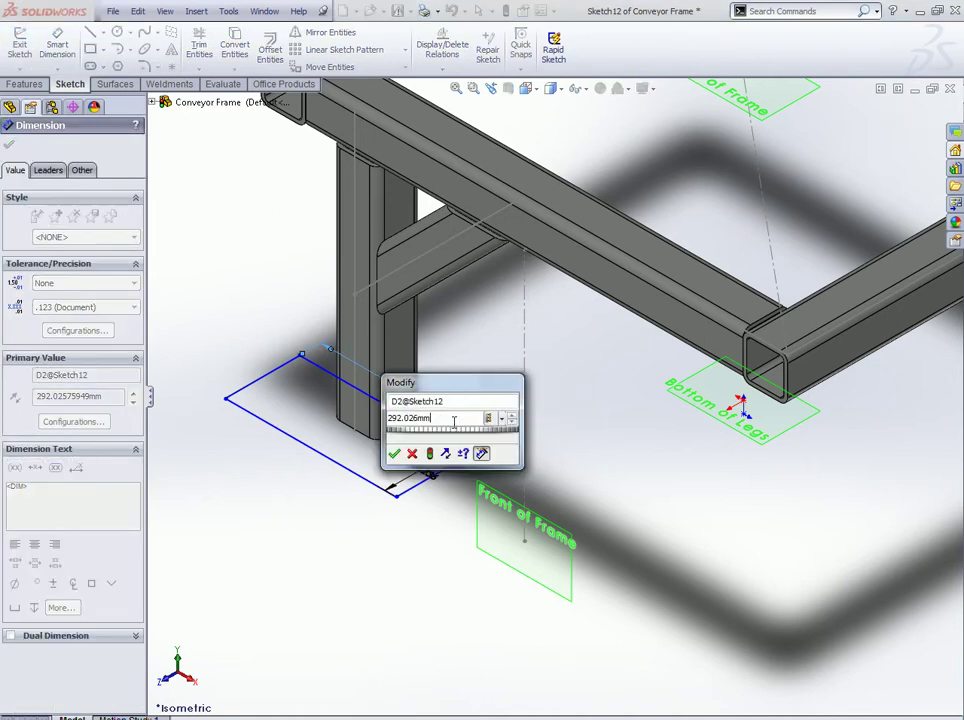
pyautogui.click(394, 454)
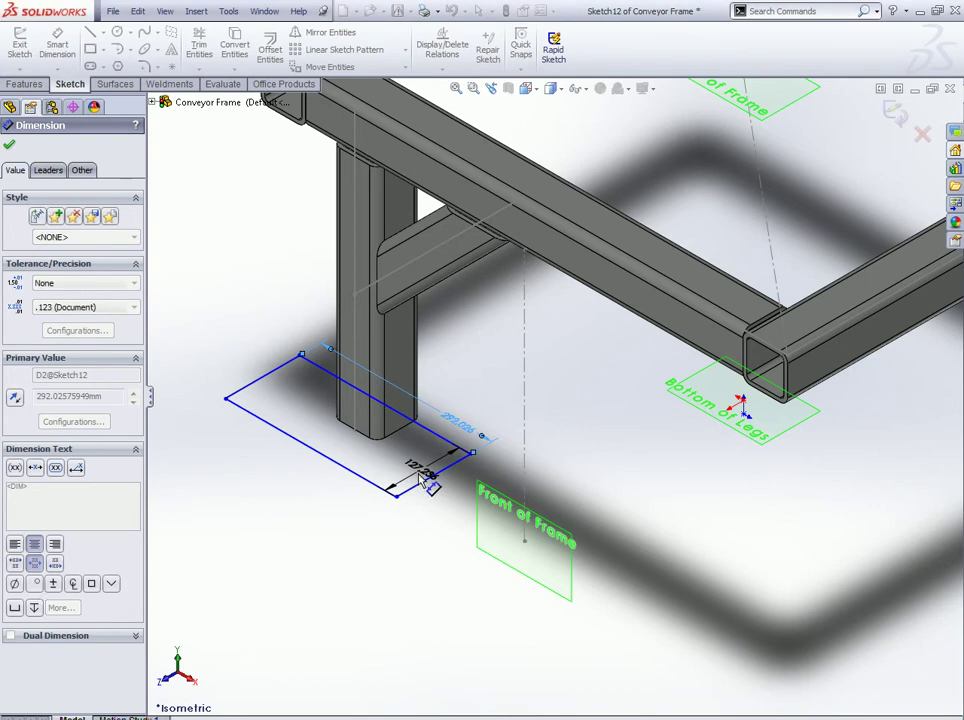
pyautogui.doubleClick(427, 466)
pyautogui.write('=')
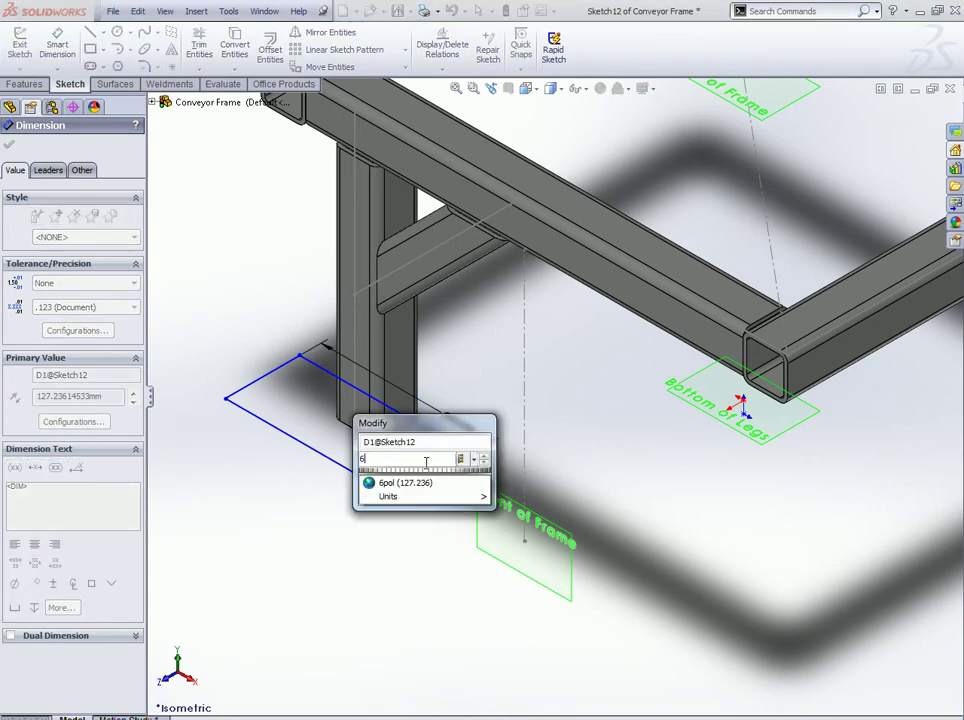
pyautogui.press('Escape')
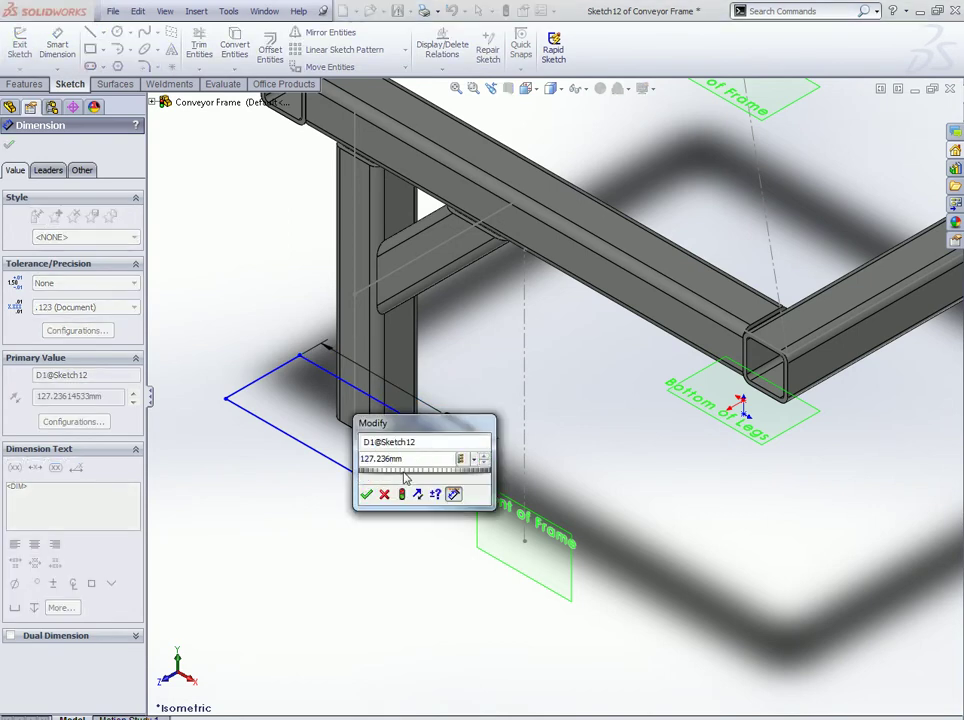
pyautogui.click(366, 494)
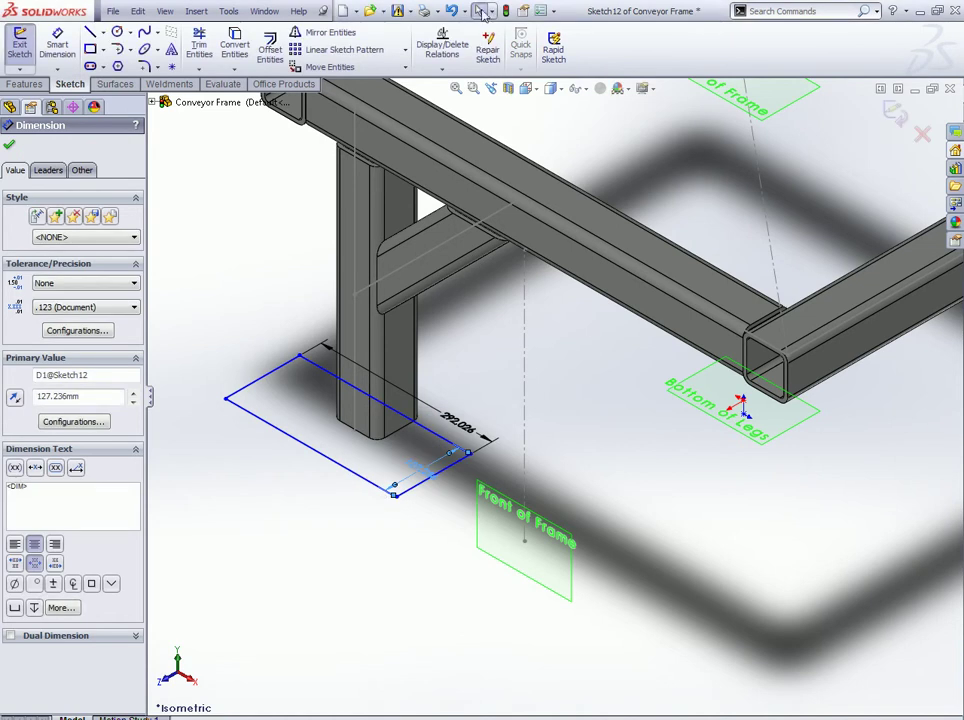
pyautogui.press('Escape')
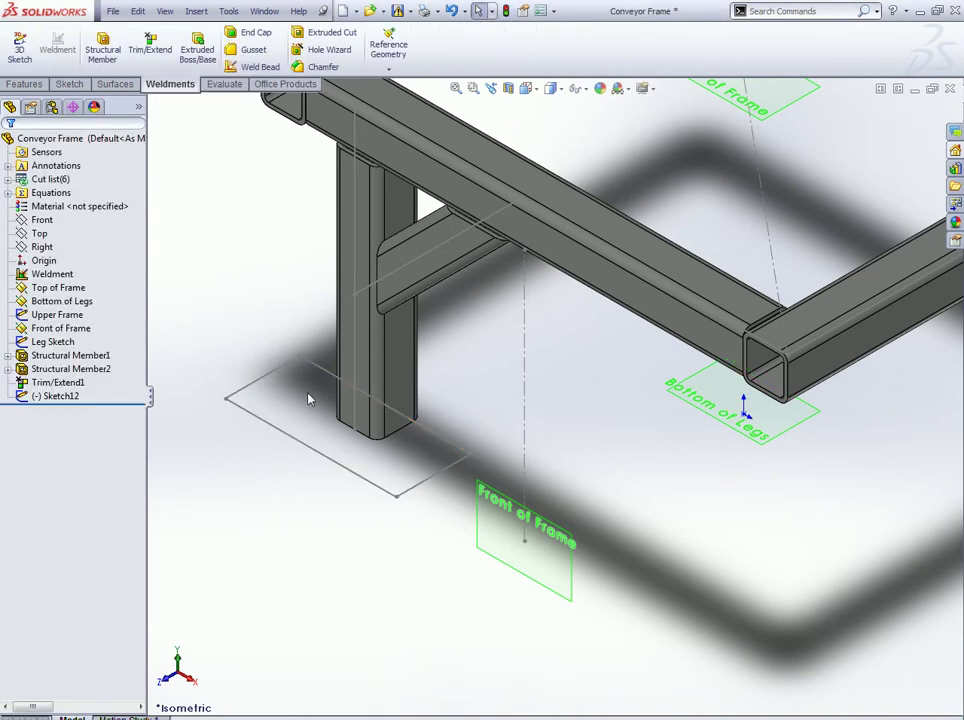
# Step: Edit Sketch12 and apply the 292.026 dimension to all configurations
pyautogui.rightClick(57, 397)
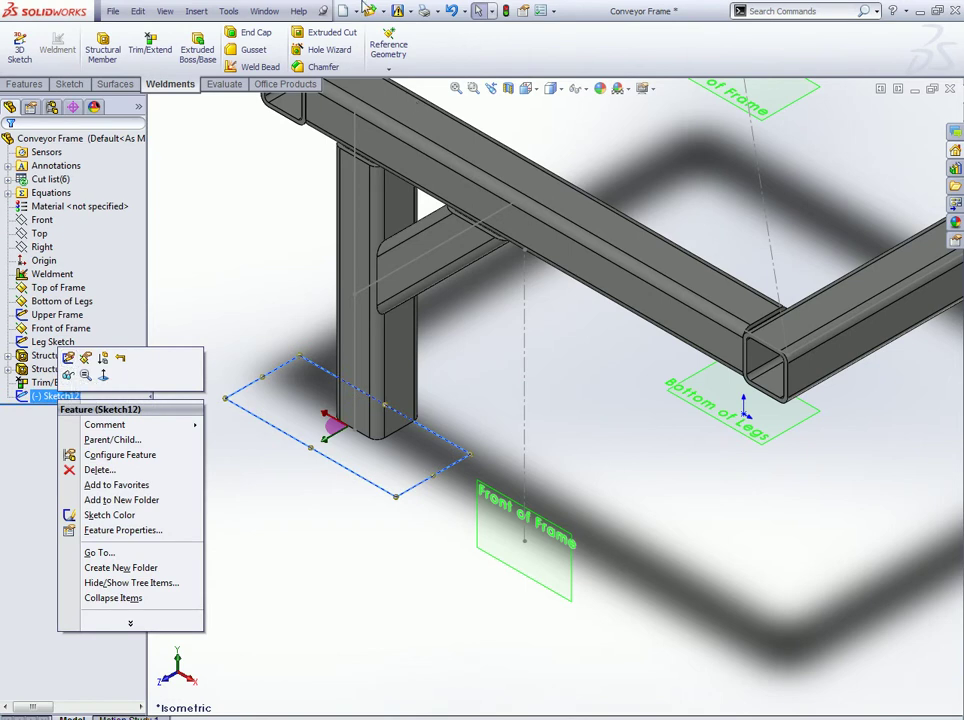
pyautogui.click(68, 357)
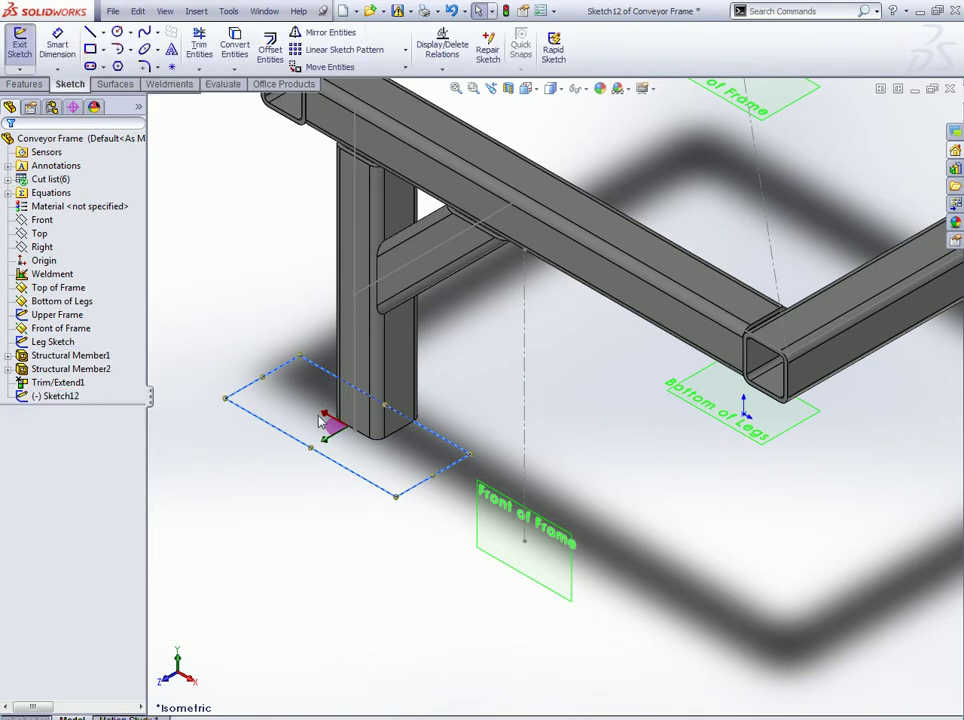
pyautogui.scroll(-2, 459, 478)
pyautogui.doubleClick(501, 370)
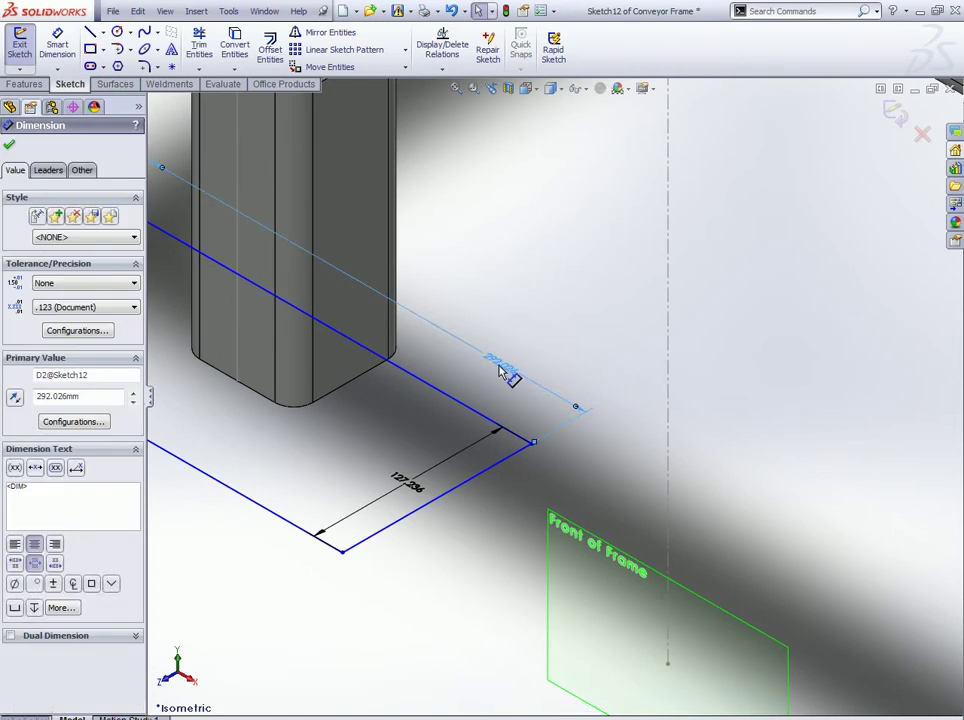
pyautogui.click(547, 364)
pyautogui.click(550, 393)
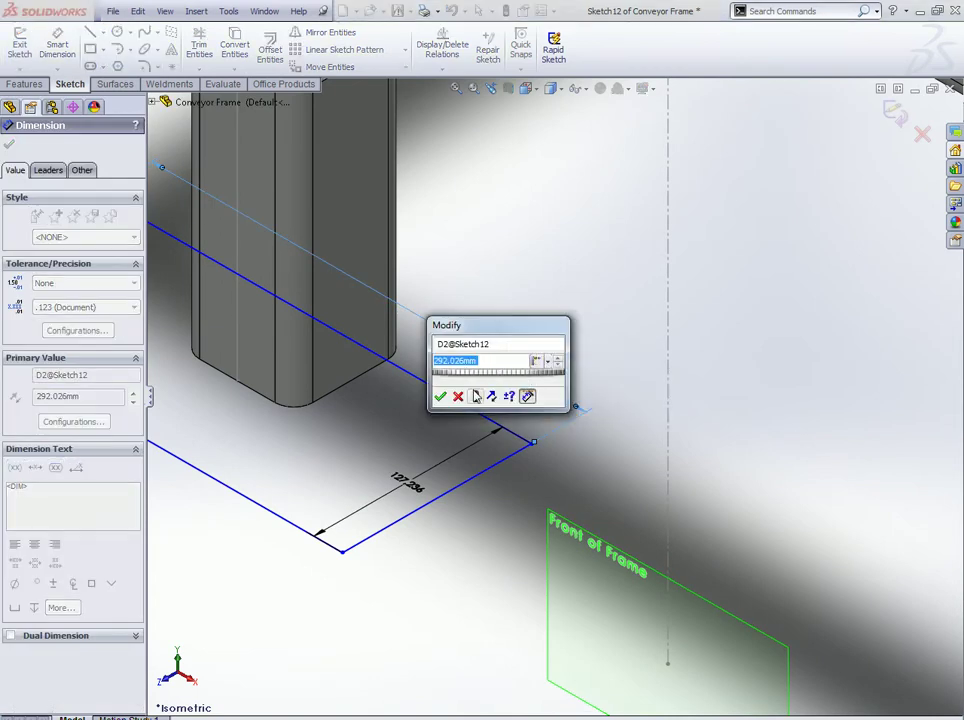
pyautogui.click(443, 398)
pyautogui.scroll(2, 441, 398)
pyautogui.scroll(2, 456, 411)
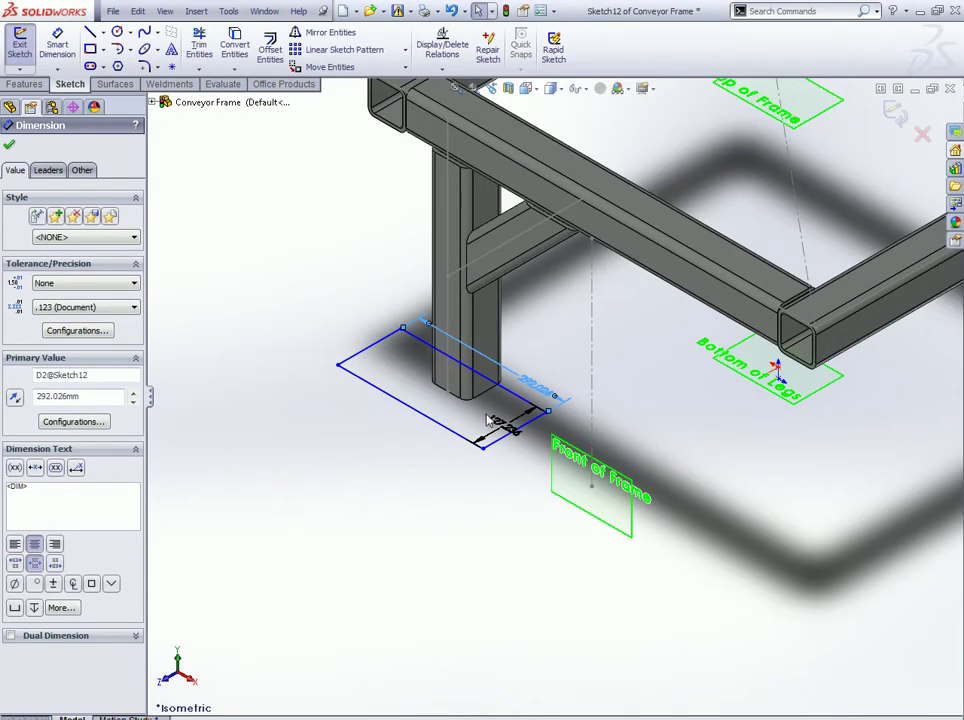
pyautogui.click(9, 148)
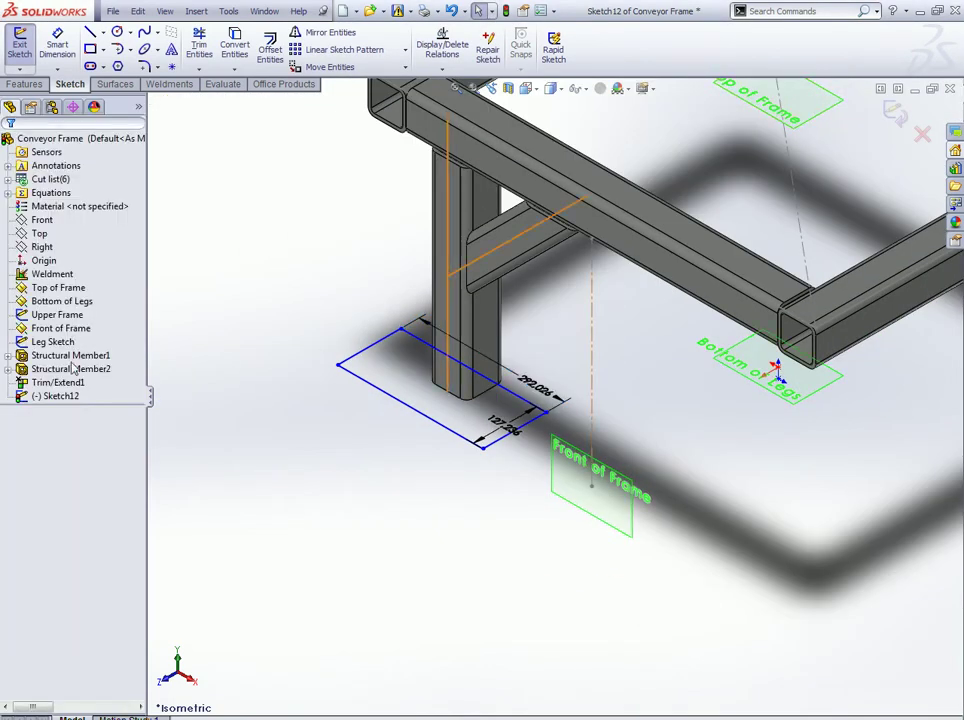
# Step: Change the rectangle's length to 4in and width to 6in, then close the sketch
pyautogui.doubleClick(537, 389)
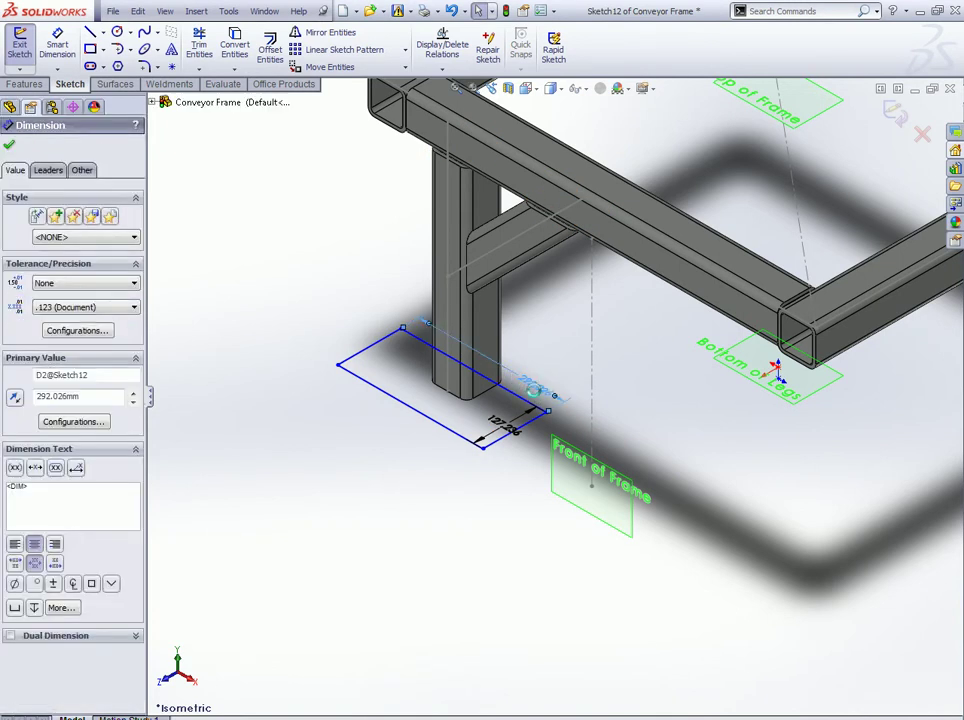
pyautogui.write('4in')
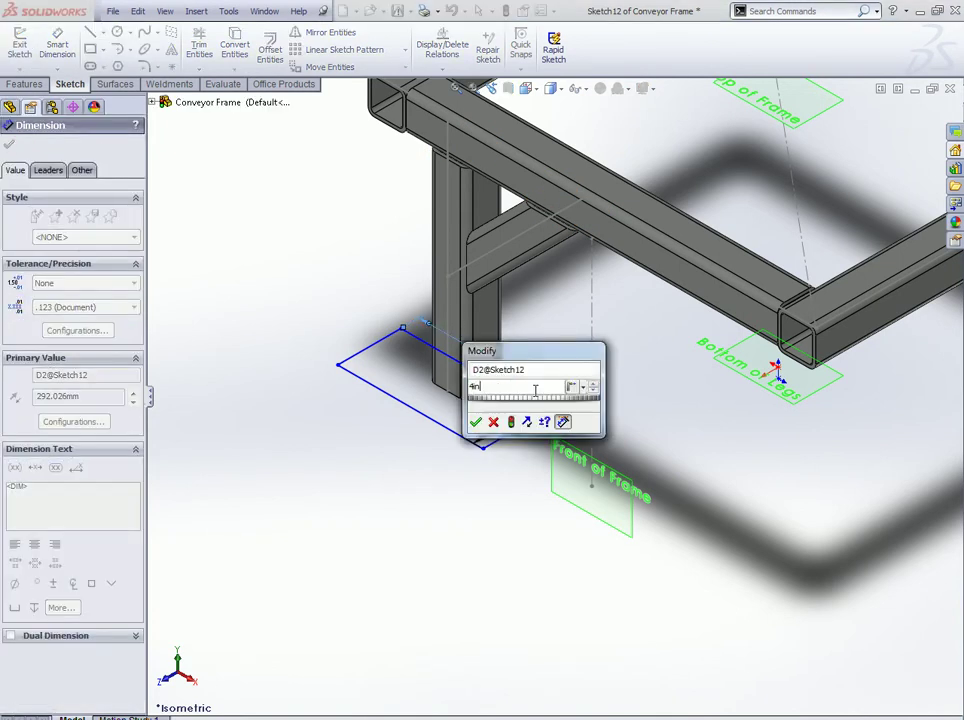
pyautogui.press('Return')
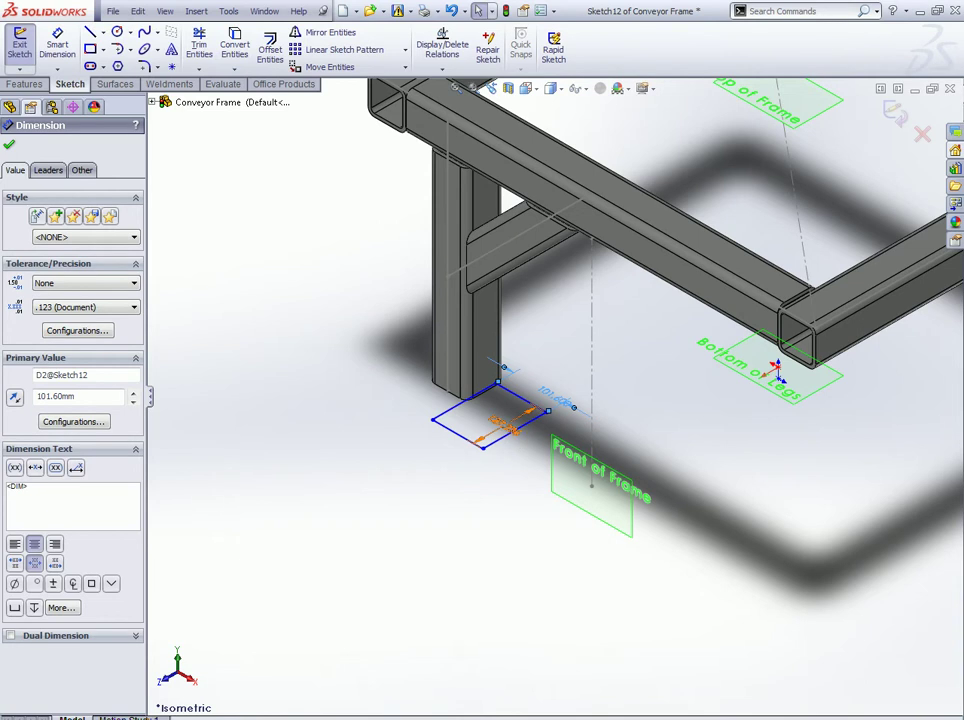
pyautogui.doubleClick(493, 430)
pyautogui.write('6in')
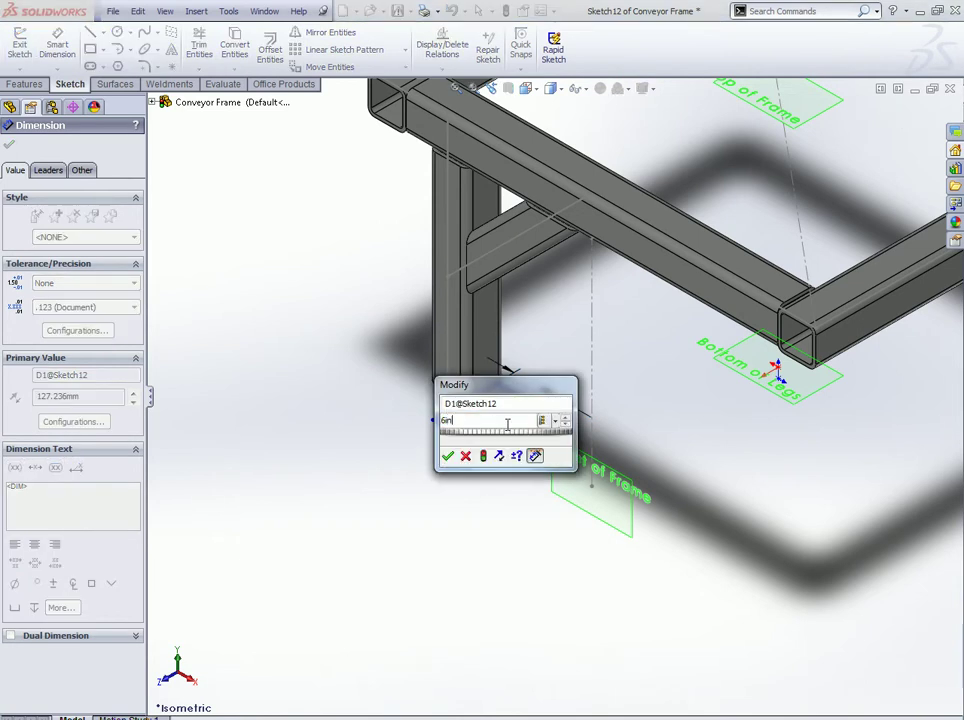
pyautogui.press('Return')
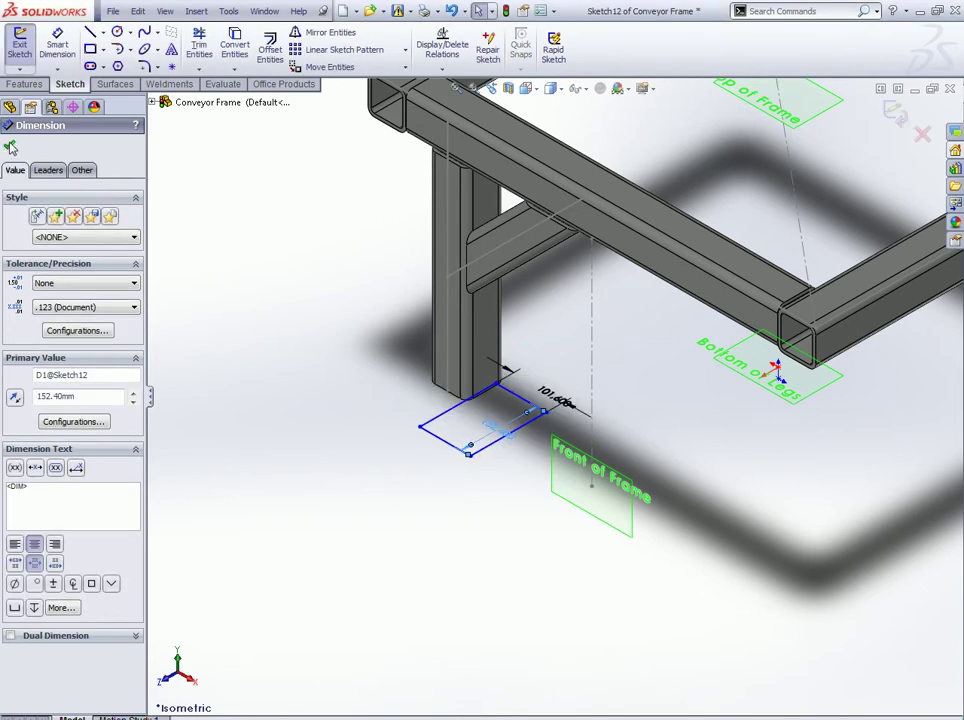
pyautogui.click(10, 148)
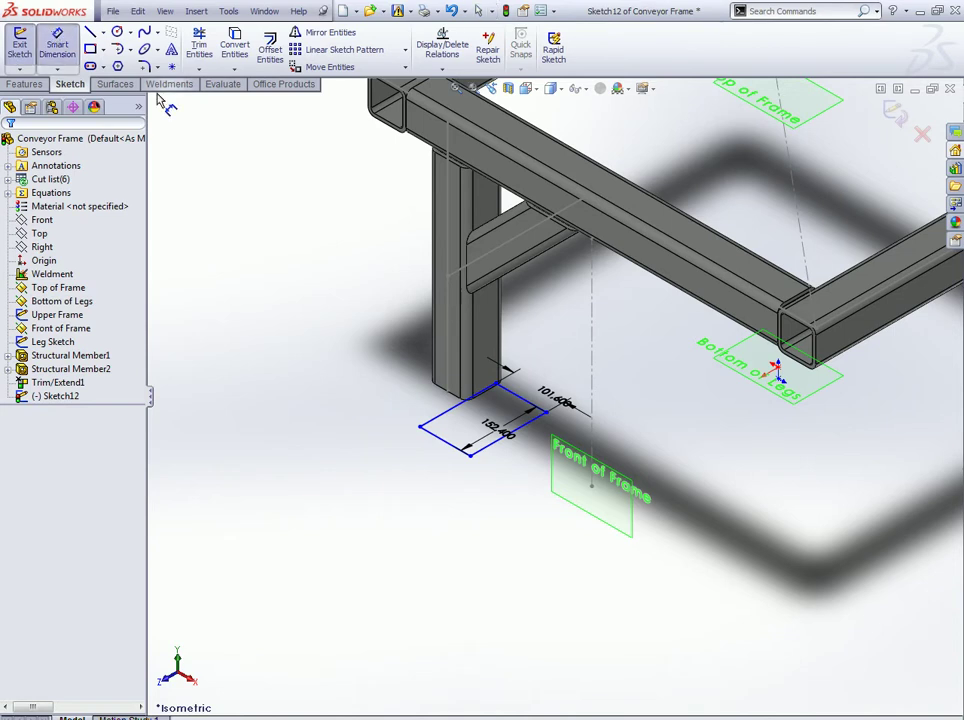
# Step: Dimension the rectangle's short edge 0.5 in from the leg edge
pyautogui.scroll(-2, 290, 220)
pyautogui.scroll(-2, 308, 236)
pyautogui.scroll(-2, 854, 520)
pyautogui.scroll(-2, 724, 528)
pyautogui.moveTo(724, 528)
pyautogui.mouseDown(button='middle')
pyautogui.moveTo(682, 527)
pyautogui.moveTo(660, 548)
pyautogui.moveTo(699, 555)
pyautogui.moveTo(737, 437)
pyautogui.moveTo(680, 300)
pyautogui.mouseUp(button='middle')
pyautogui.scroll(3, 737, 437)
pyautogui.scroll(-3, 622, 187)
pyautogui.scroll(-2, 622, 187)
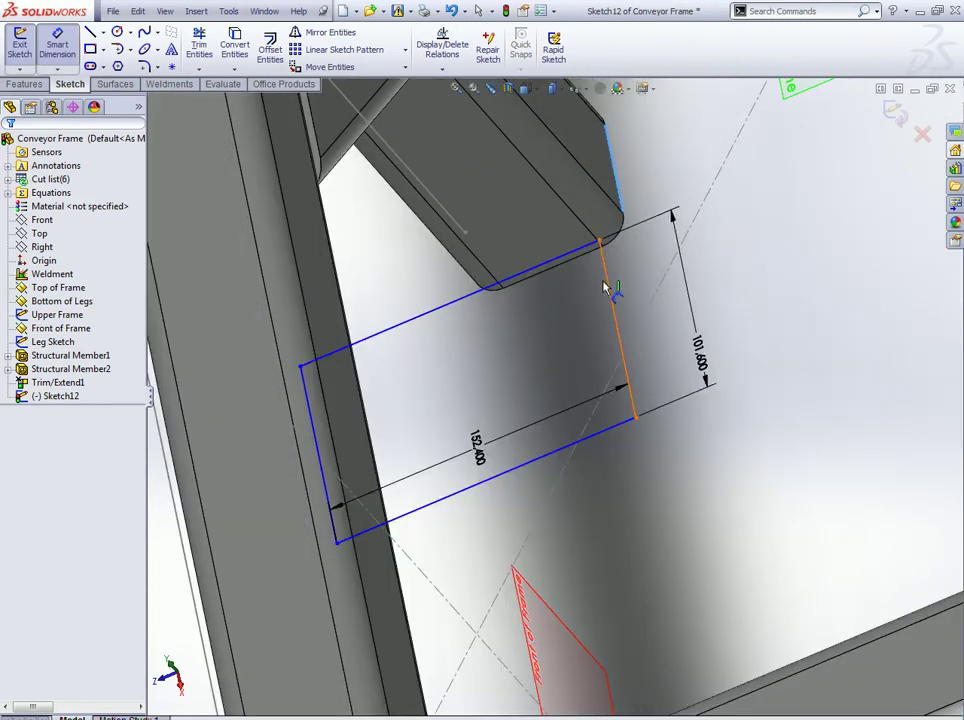
pyautogui.click(617, 314)
pyautogui.doubleClick(619, 318)
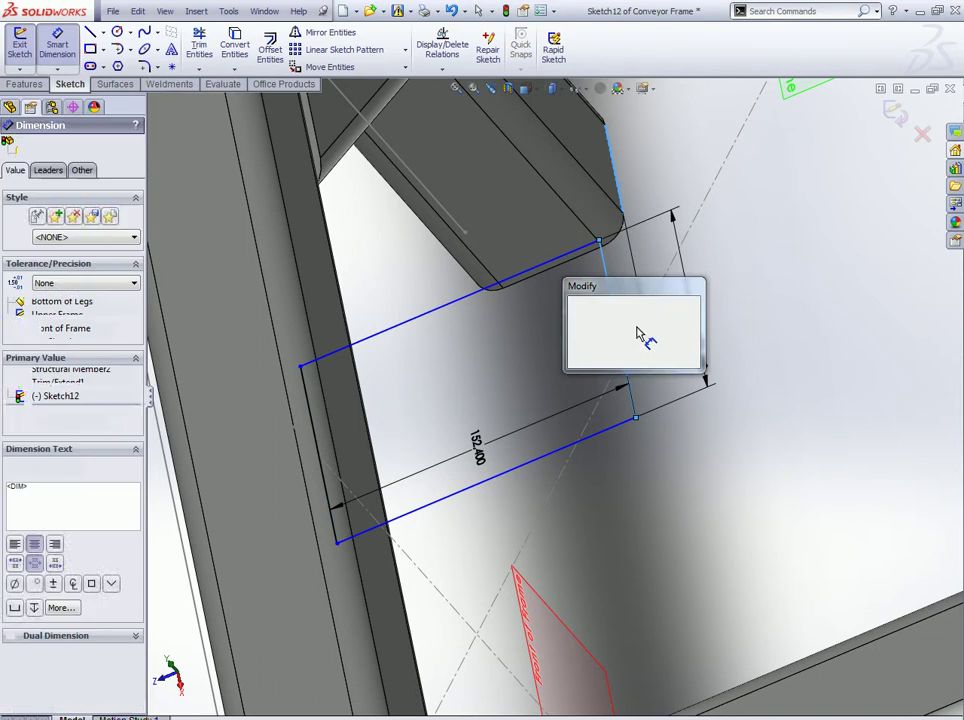
pyautogui.write('0,5')
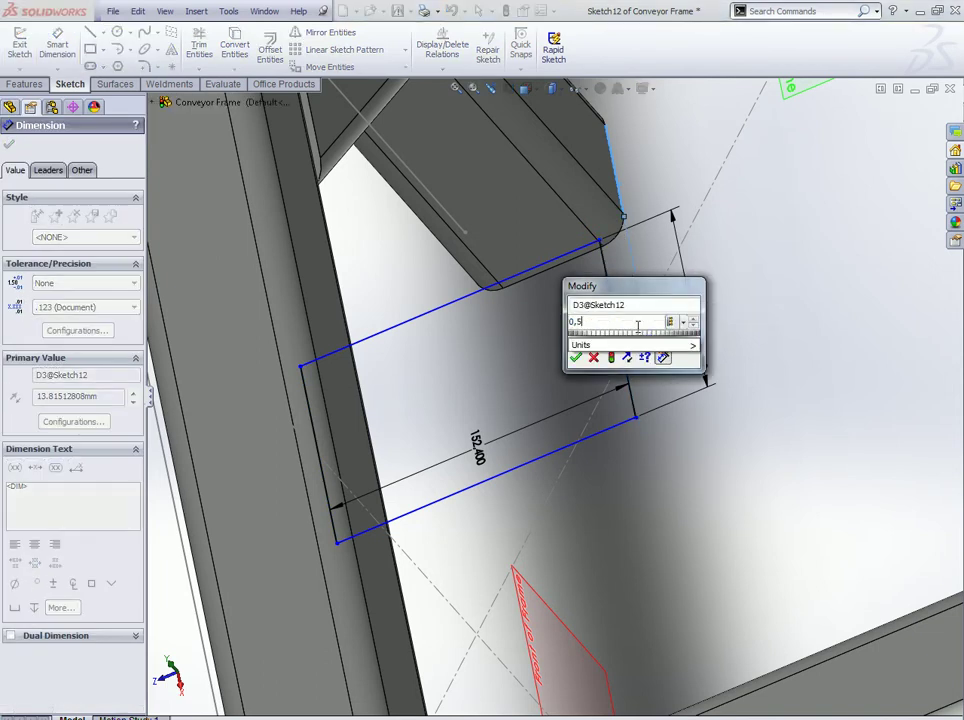
pyautogui.write('in')
pyautogui.press('Return')
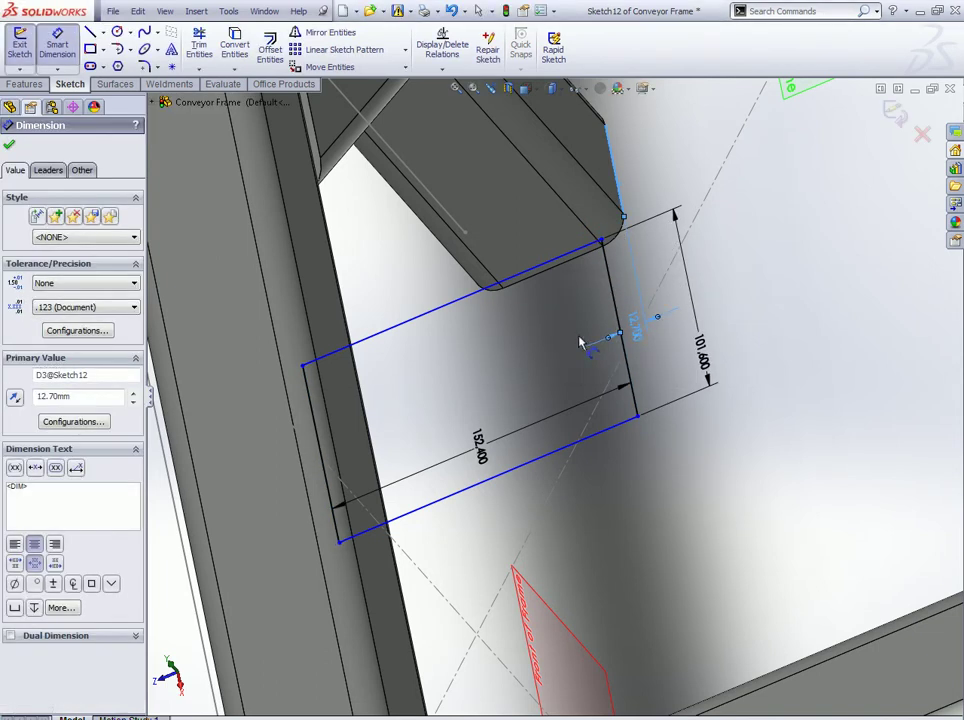
# Step: Add a second 0.5 in gap from the rectangle's long edge to the leg, fully defining Sketch12
pyautogui.moveTo(581, 342); pyautogui.dragTo(489, 338, button='middle')
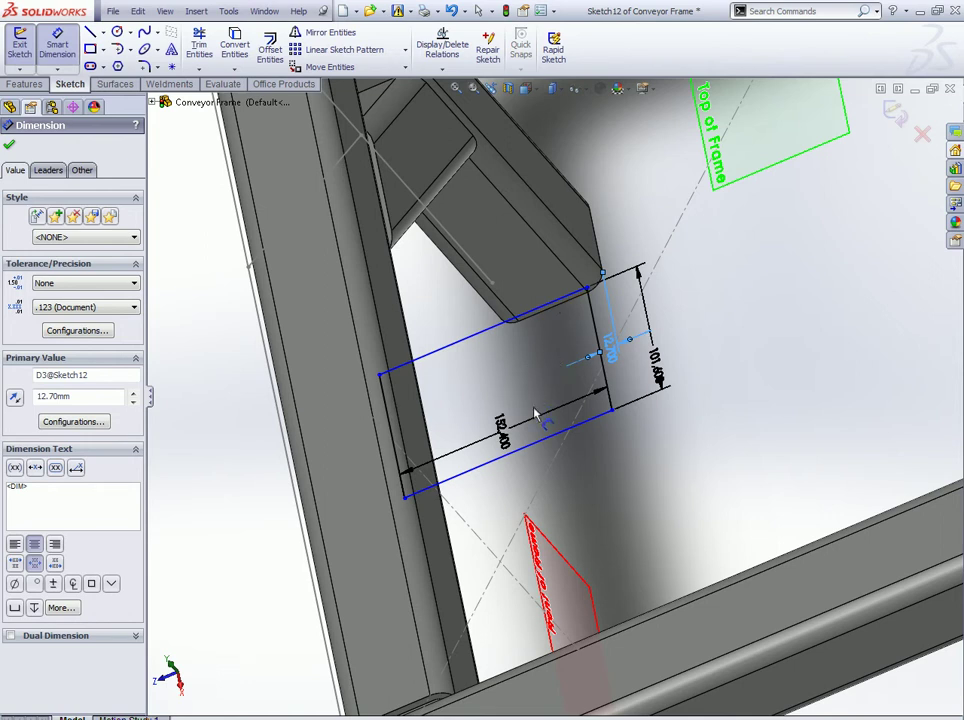
pyautogui.click(541, 441)
pyautogui.keyDown('ctrl'); pyautogui.click(543, 316); pyautogui.keyUp('ctrl')
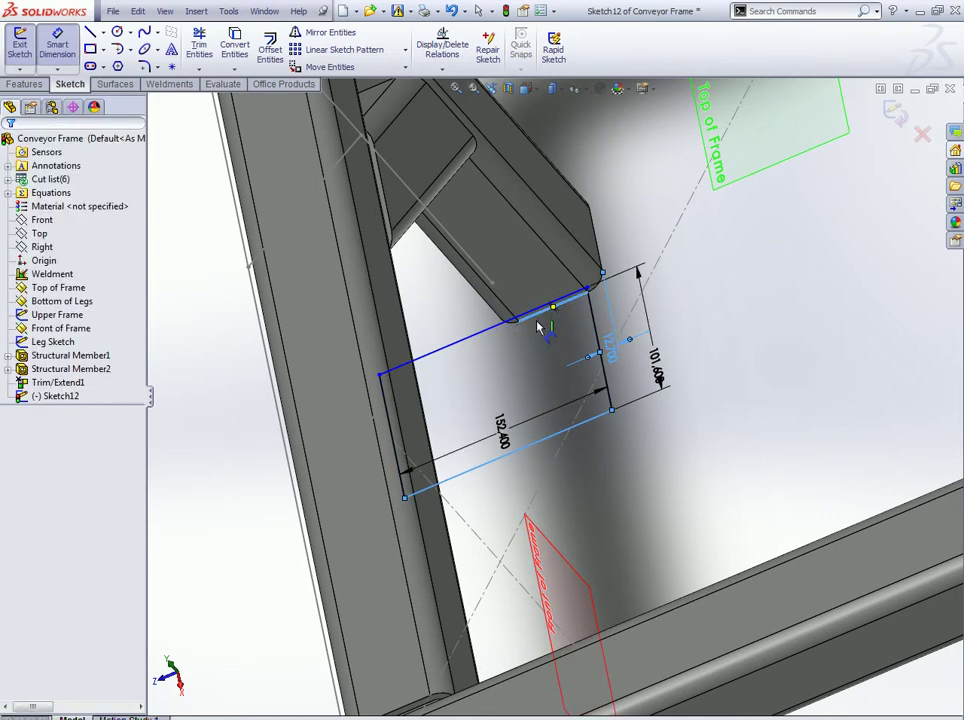
pyautogui.click(537, 368)
pyautogui.write('0,5')
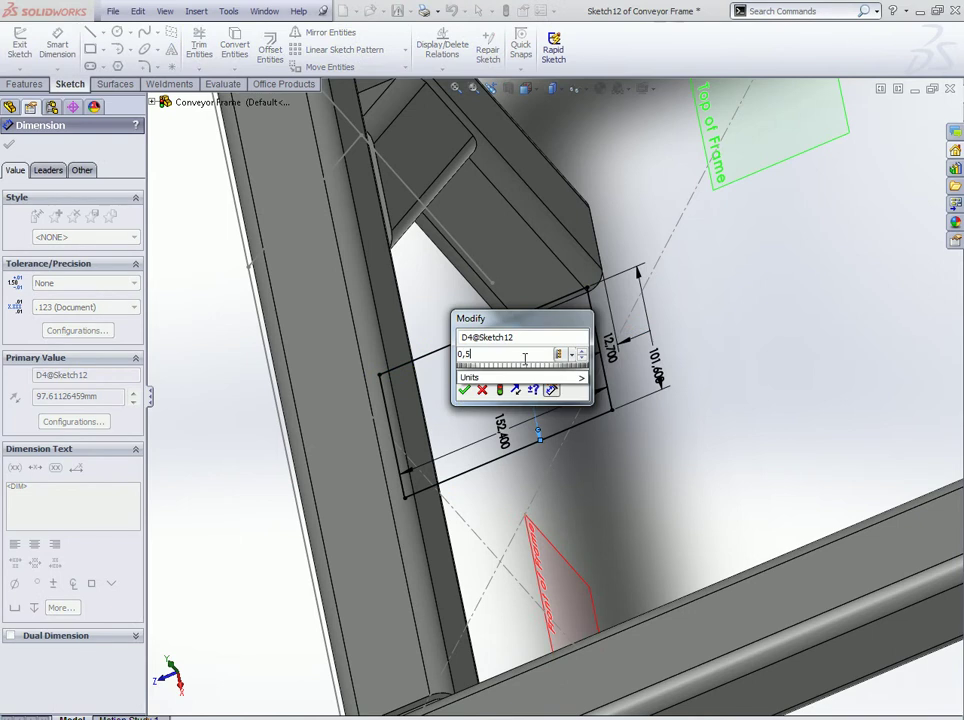
pyautogui.press('Return')
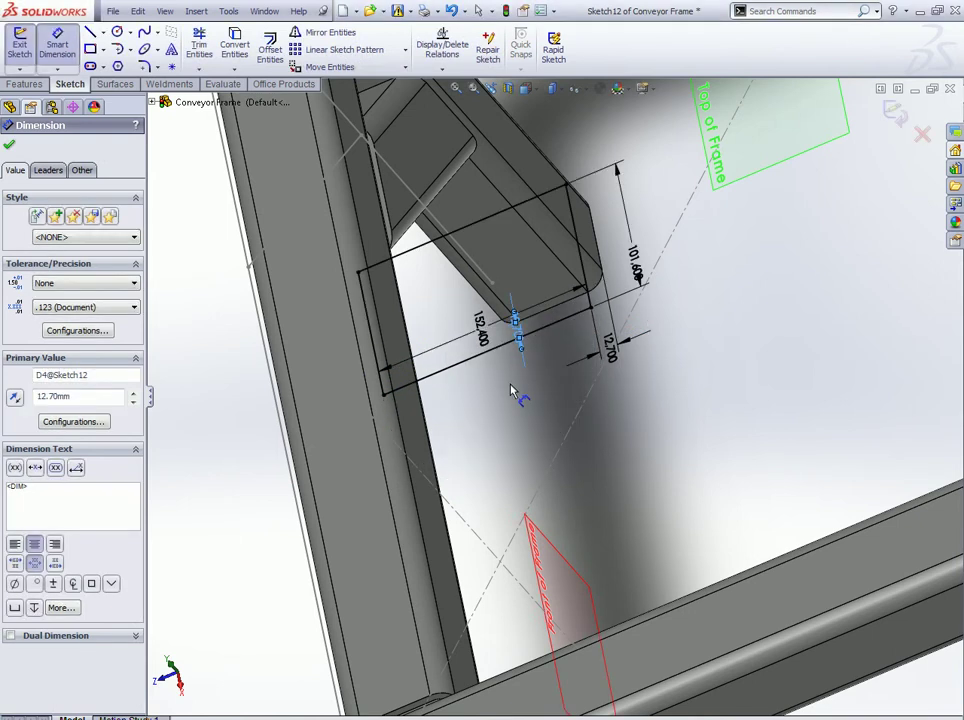
pyautogui.scroll(3, 510, 390)
pyautogui.scroll(3, 555, 379)
pyautogui.scroll(2, 441, 388)
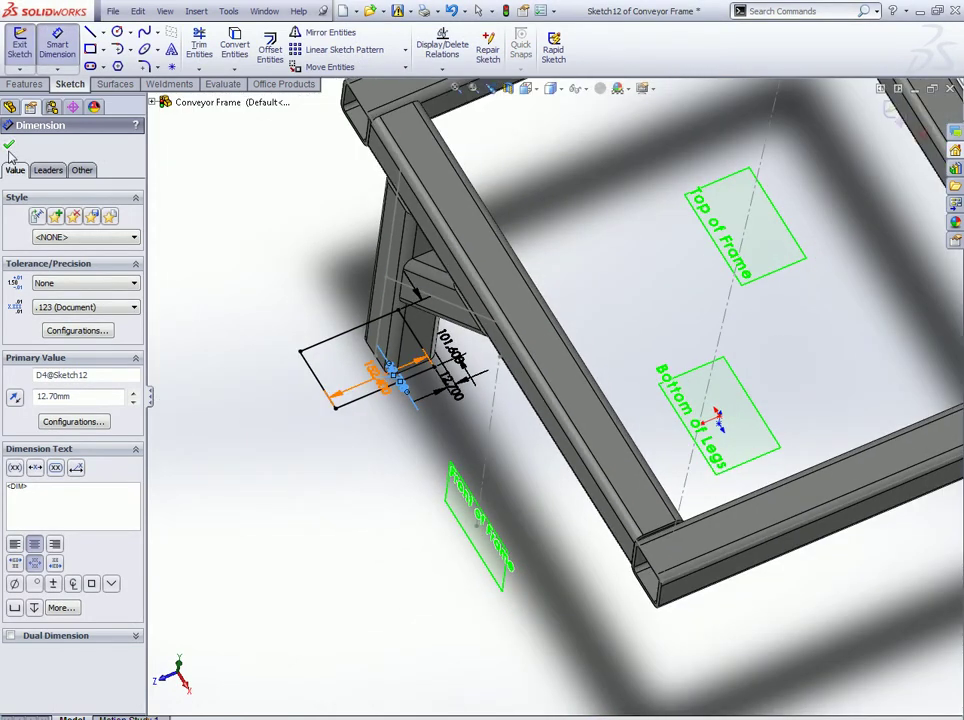
pyautogui.click(9, 147)
pyautogui.scroll(2, 278, 333)
pyautogui.moveTo(452, 441); pyautogui.dragTo(557, 375, button='middle')
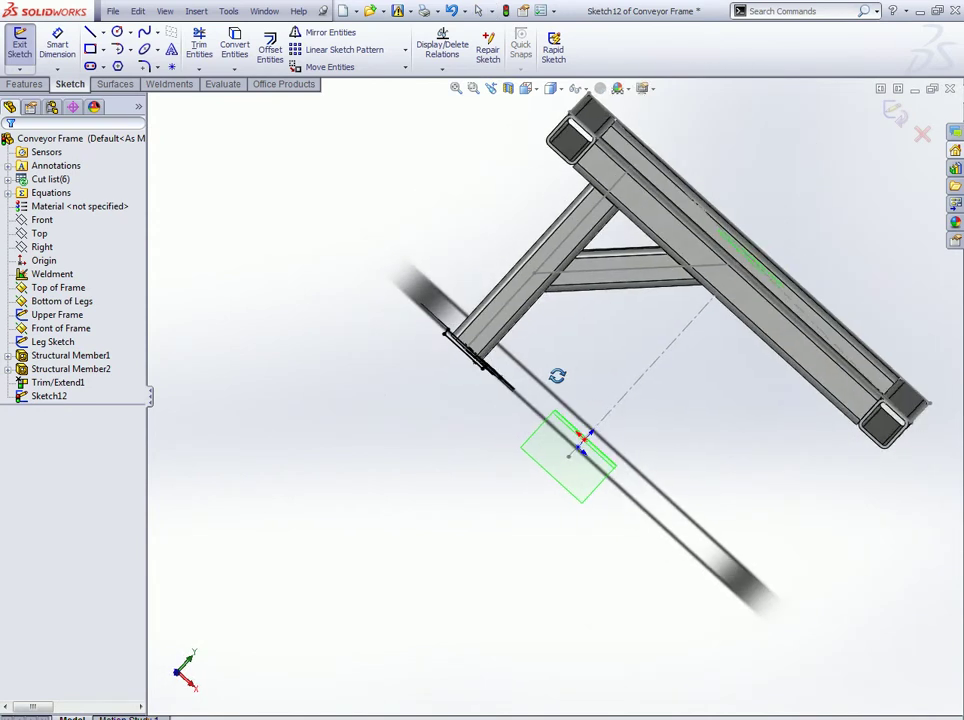
# Step: Extrude the foot rectangle 0.75 in (19.05 mm) as Boss-Extrude1 to form the pad
pyautogui.hotkey('ctrl', '7')
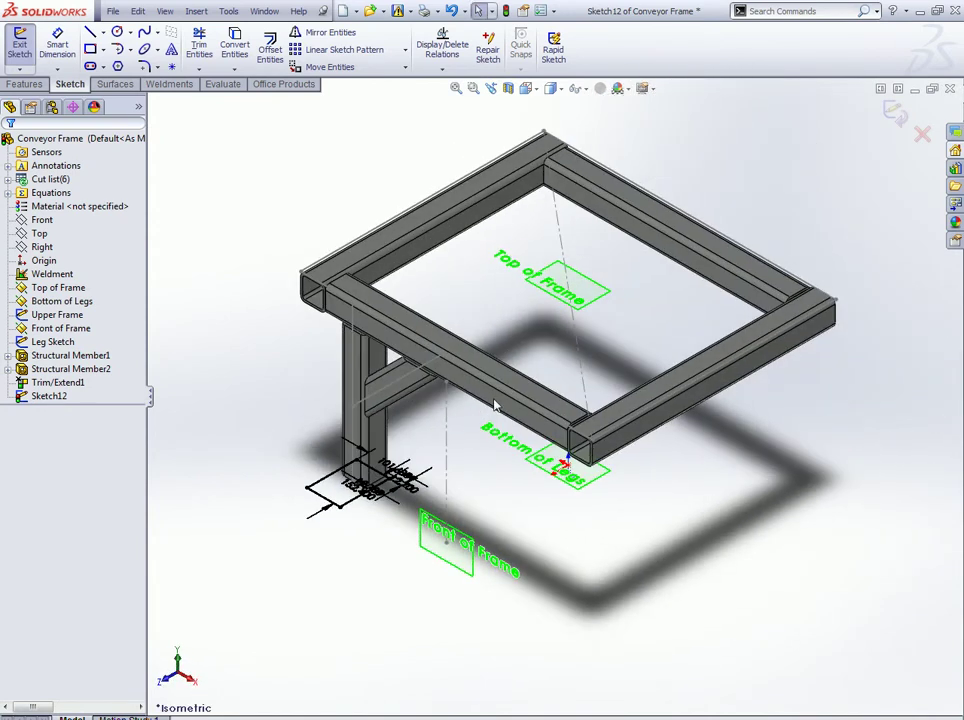
pyautogui.click(24, 84)
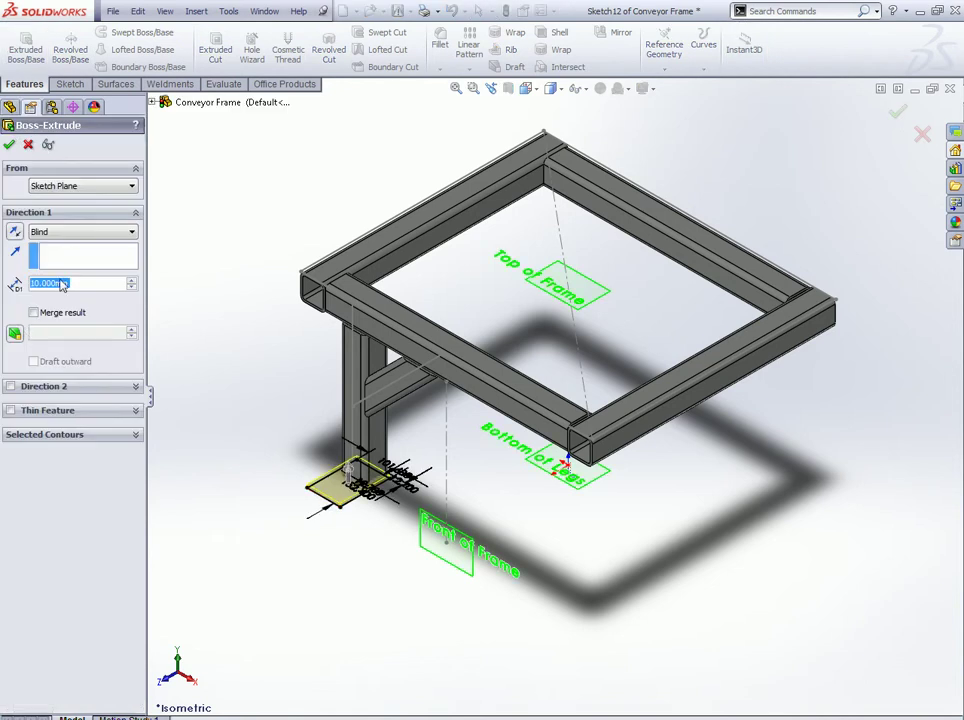
pyautogui.write('0,75')
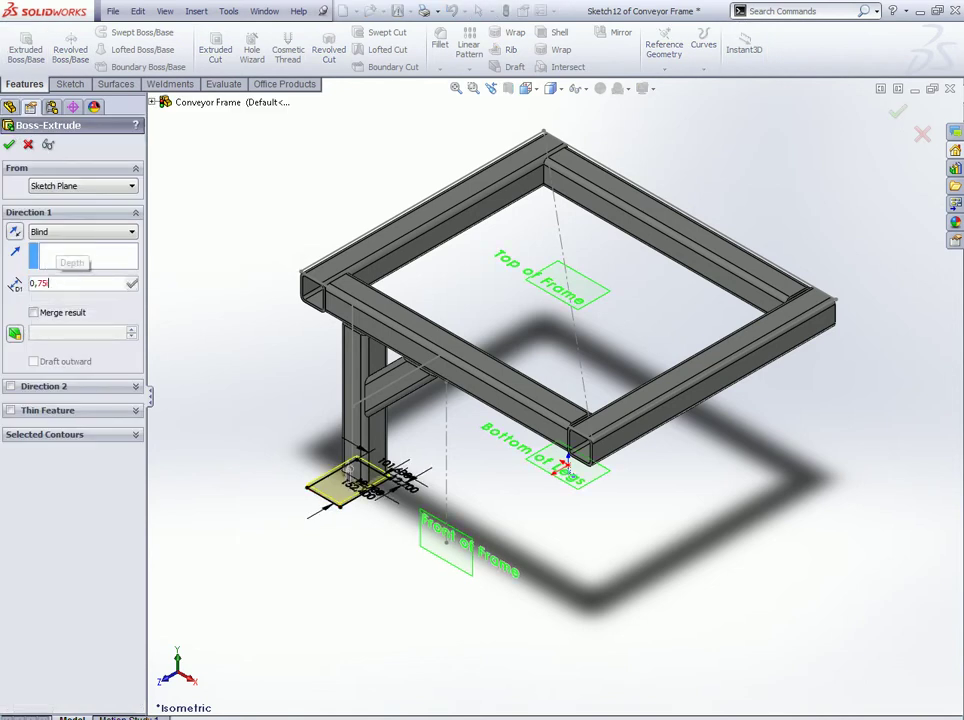
pyautogui.press('Return')
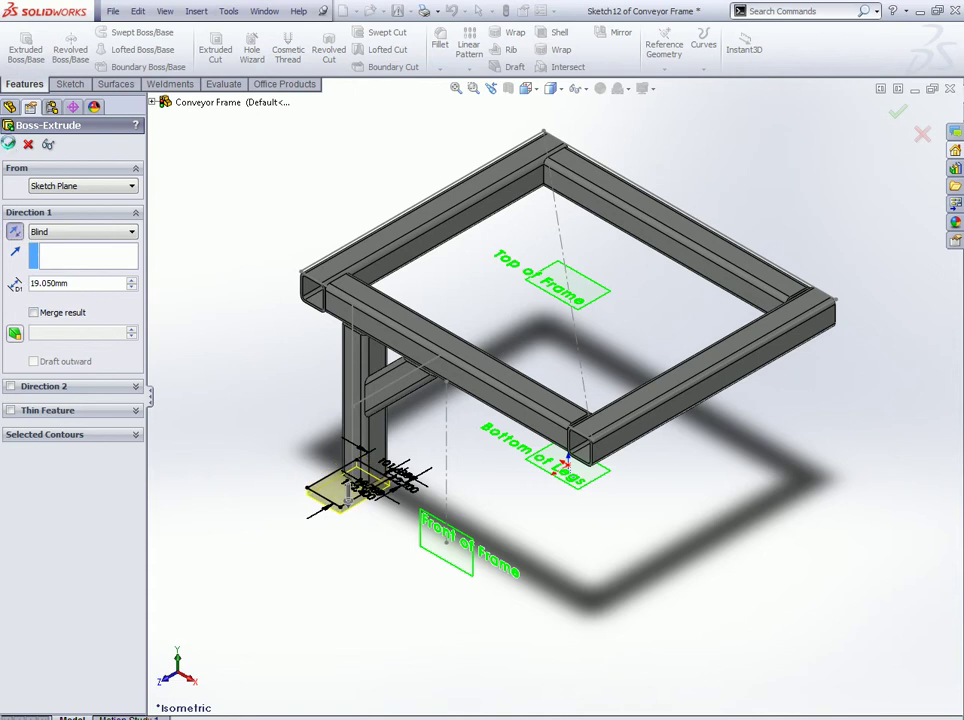
pyautogui.click(10, 145)
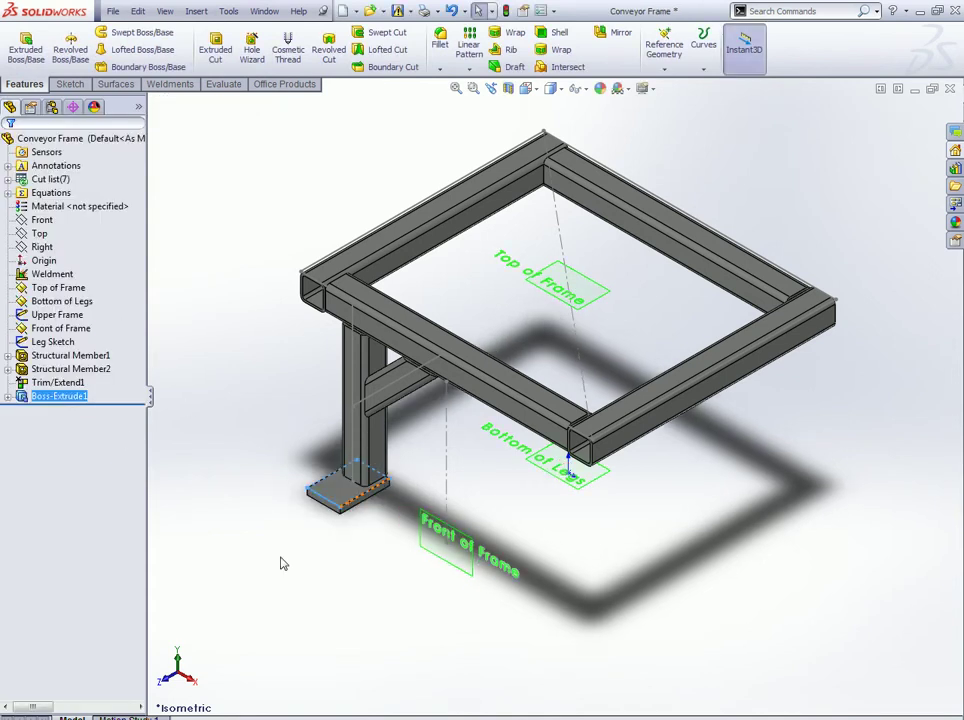
pyautogui.click(346, 493)
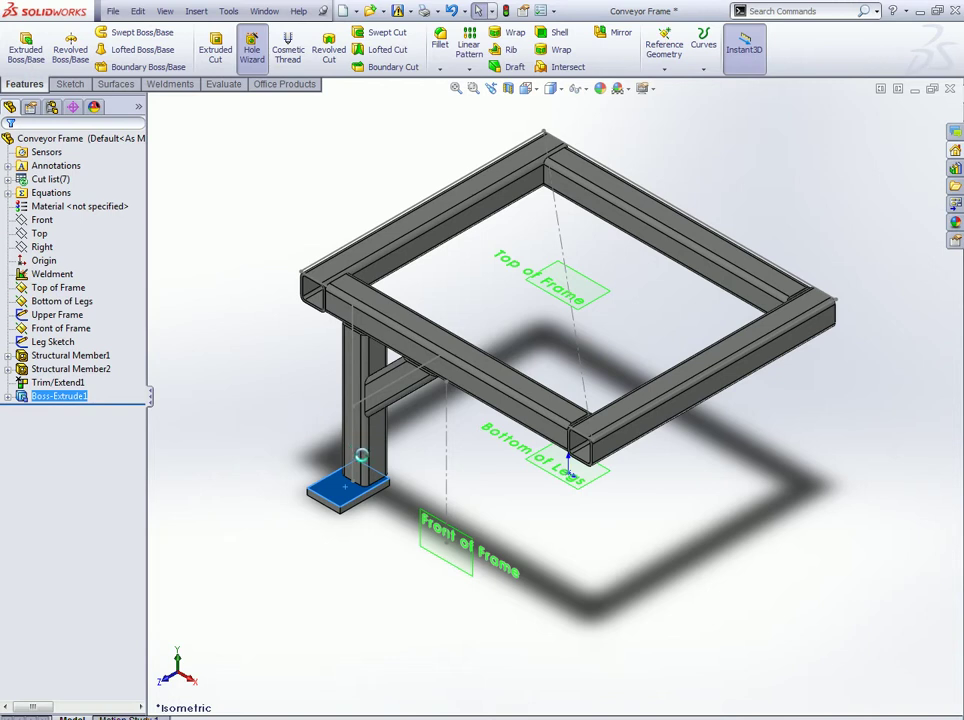
pyautogui.scroll(-3, 395, 492)
pyautogui.moveTo(409, 477); pyautogui.dragTo(652, 452, button='middle')
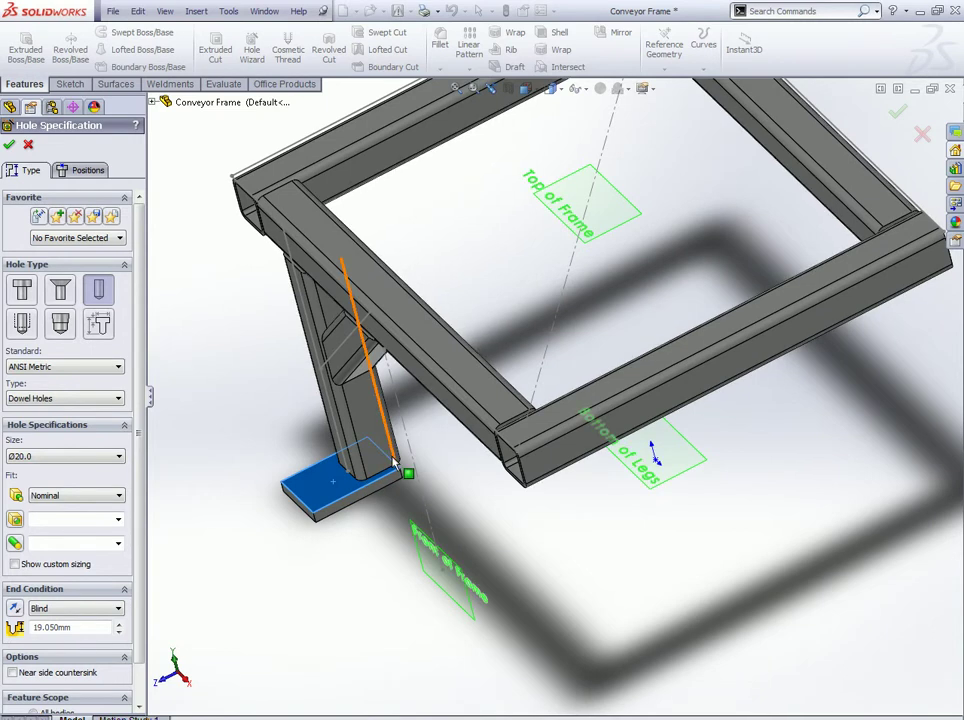
pyautogui.scroll(-3, 340, 482)
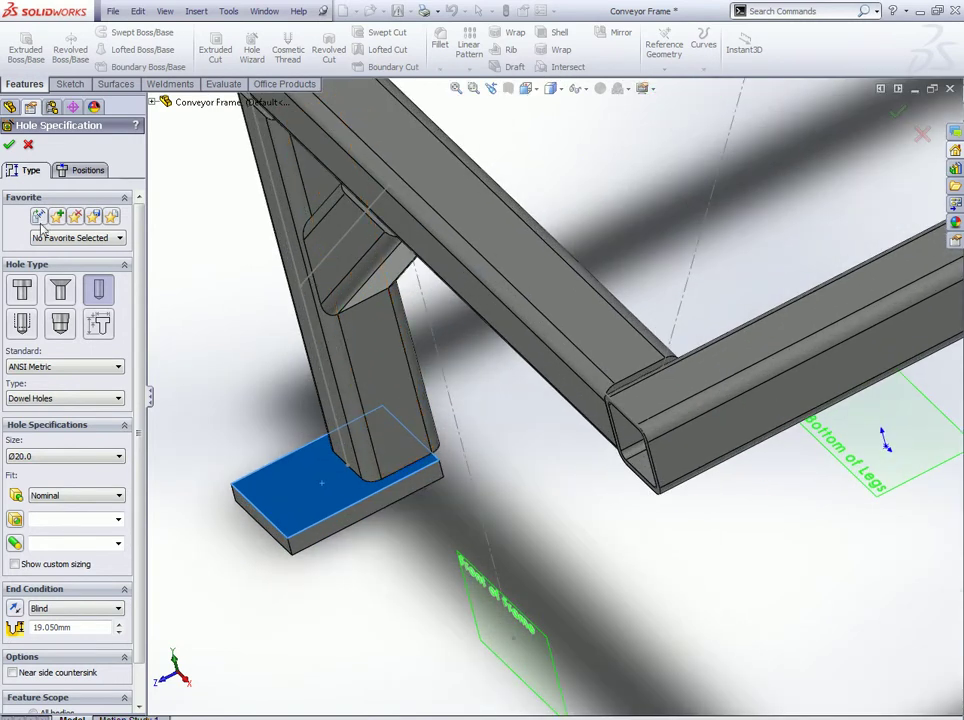
pyautogui.click(28, 144)
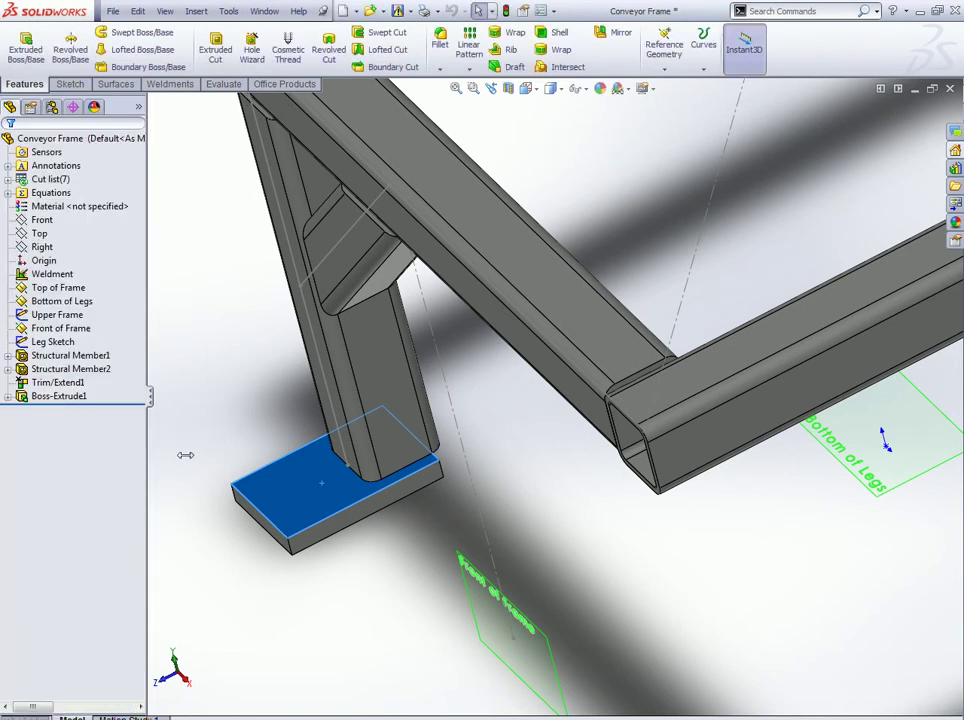
pyautogui.click(60, 396)
# Step: Reverse the pad's 12.70 mm offset dimension to -12.70 mm and rebuild the model
pyautogui.moveTo(196, 454); pyautogui.dragTo(435, 467, button='middle')
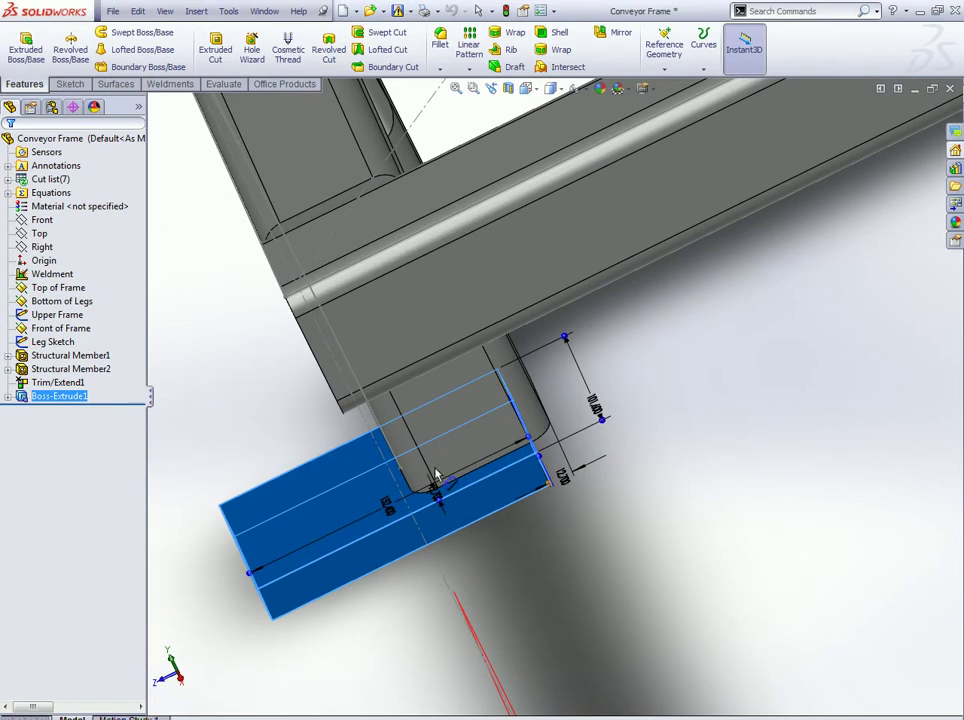
pyautogui.doubleClick(563, 478)
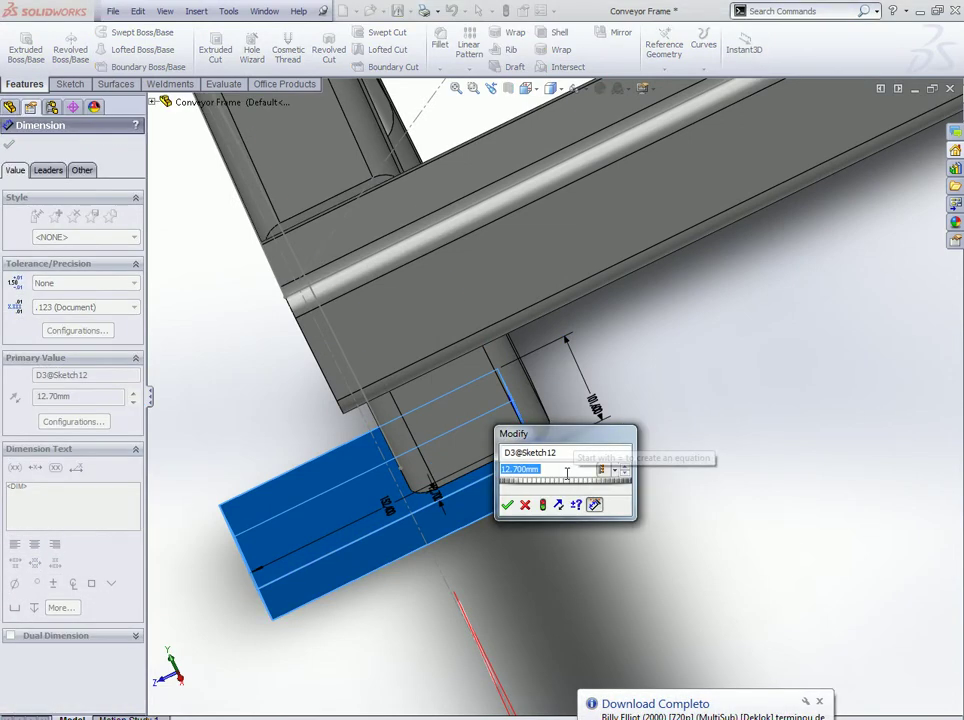
pyautogui.click(559, 505)
pyautogui.click(559, 505)
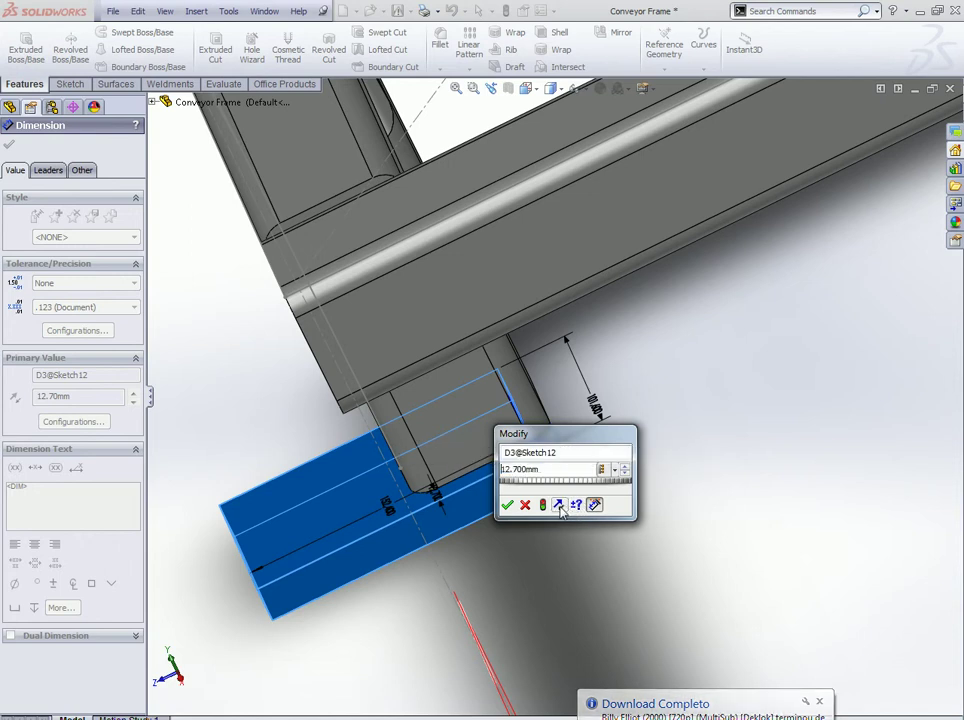
pyautogui.click(507, 505)
pyautogui.click(609, 516)
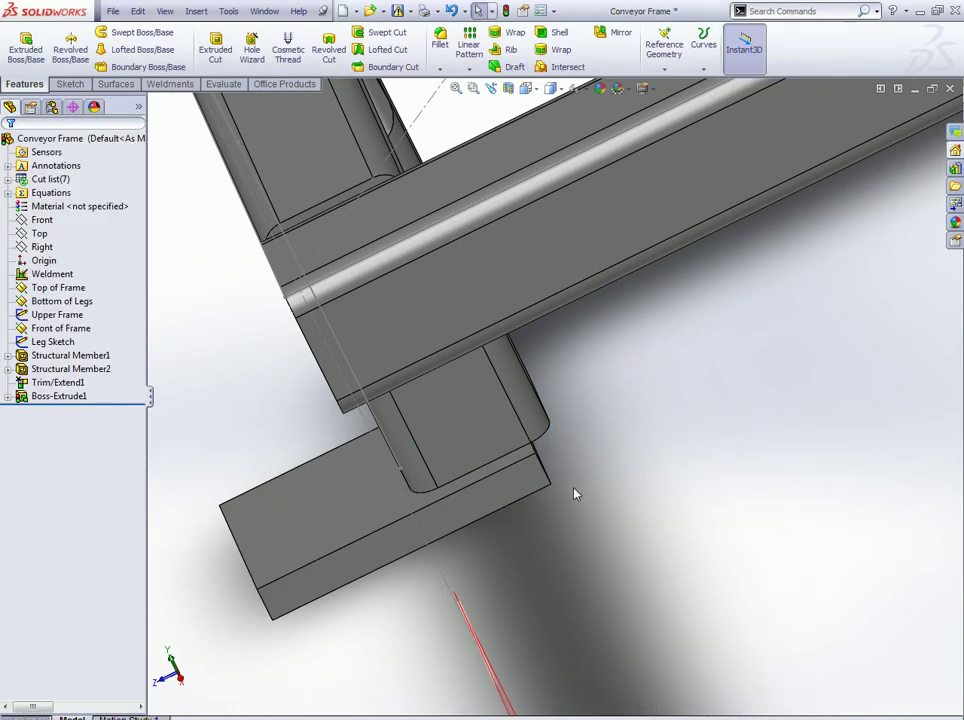
pyautogui.click(68, 403)
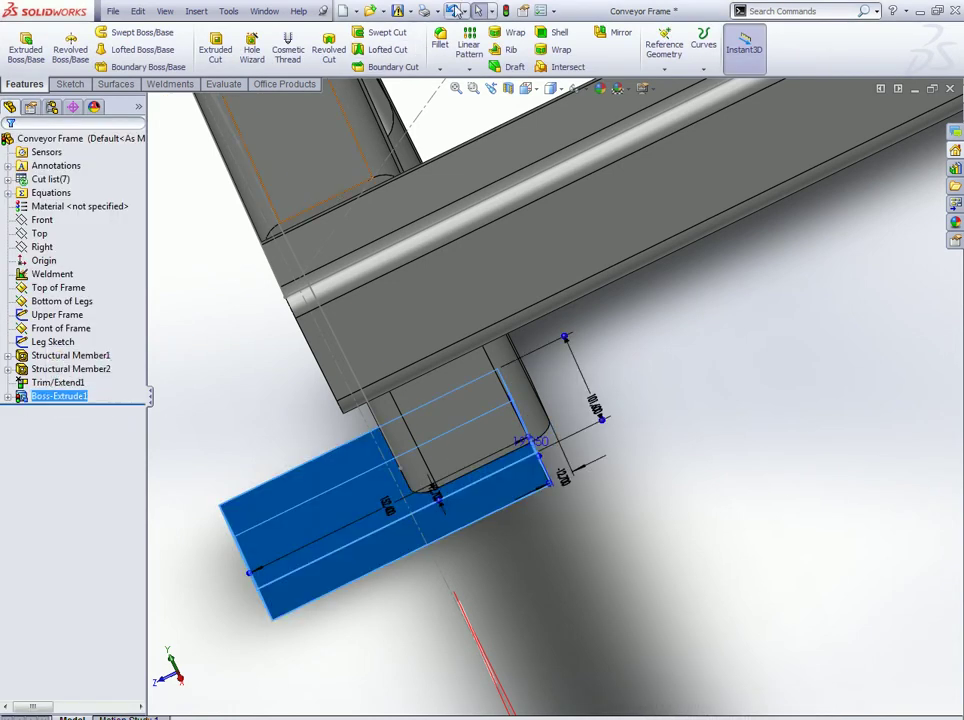
pyautogui.click(507, 10)
pyautogui.moveTo(596, 441)
pyautogui.mouseDown(button='middle')
pyautogui.moveTo(632, 413)
pyautogui.moveTo(629, 422)
pyautogui.mouseUp(button='middle')
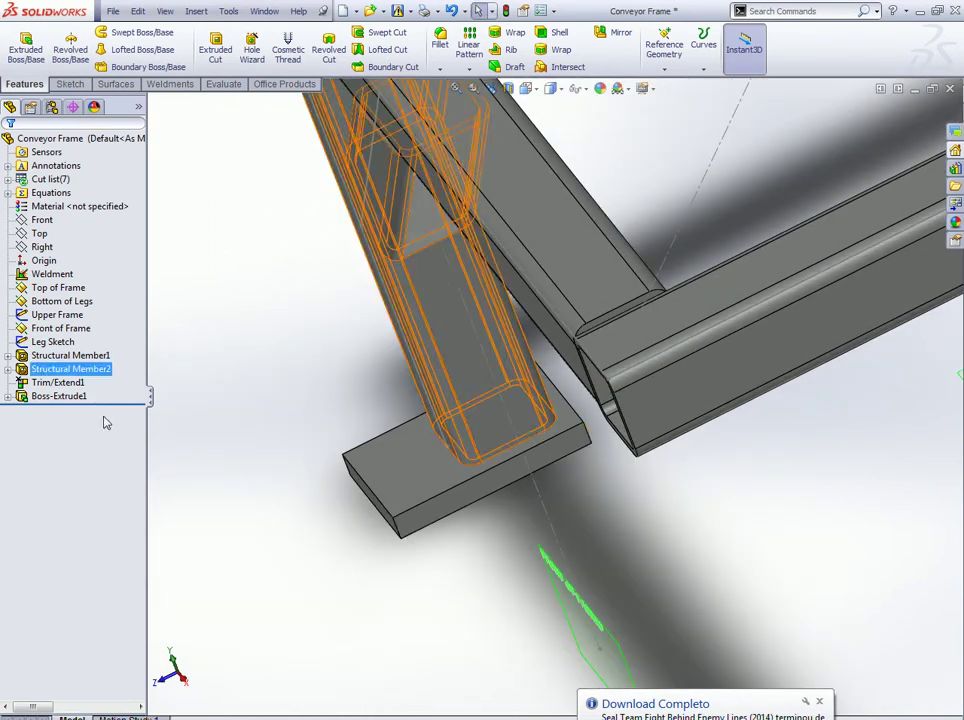
pyautogui.click(392, 464)
# Step: Start a Hole Wizard dowel hole on the foot plate and place two hole points
pyautogui.click(251, 48)
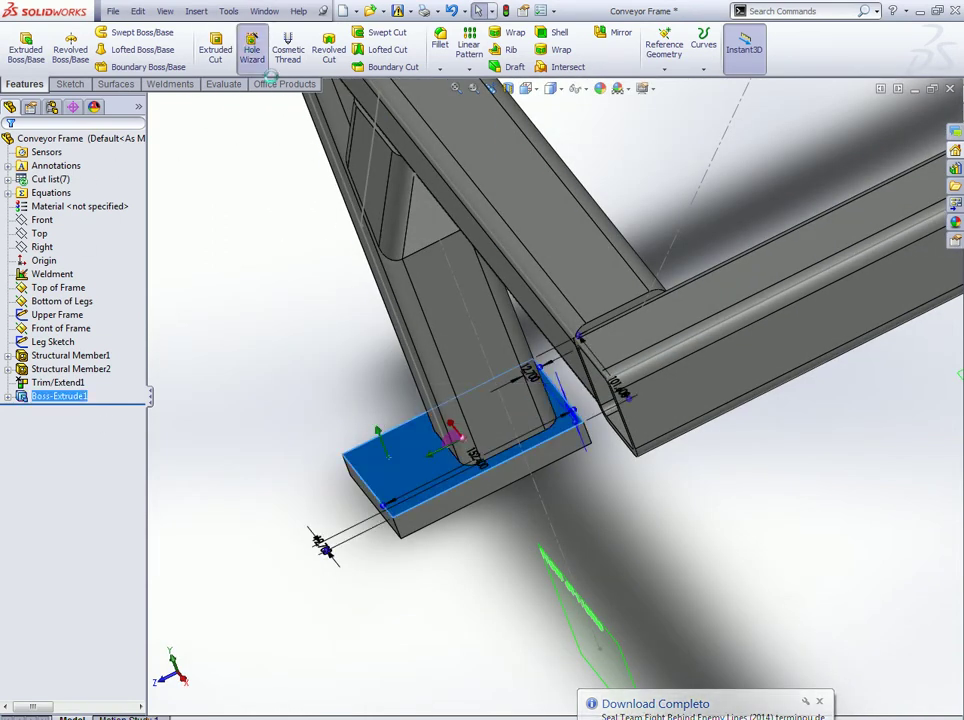
pyautogui.click(820, 704)
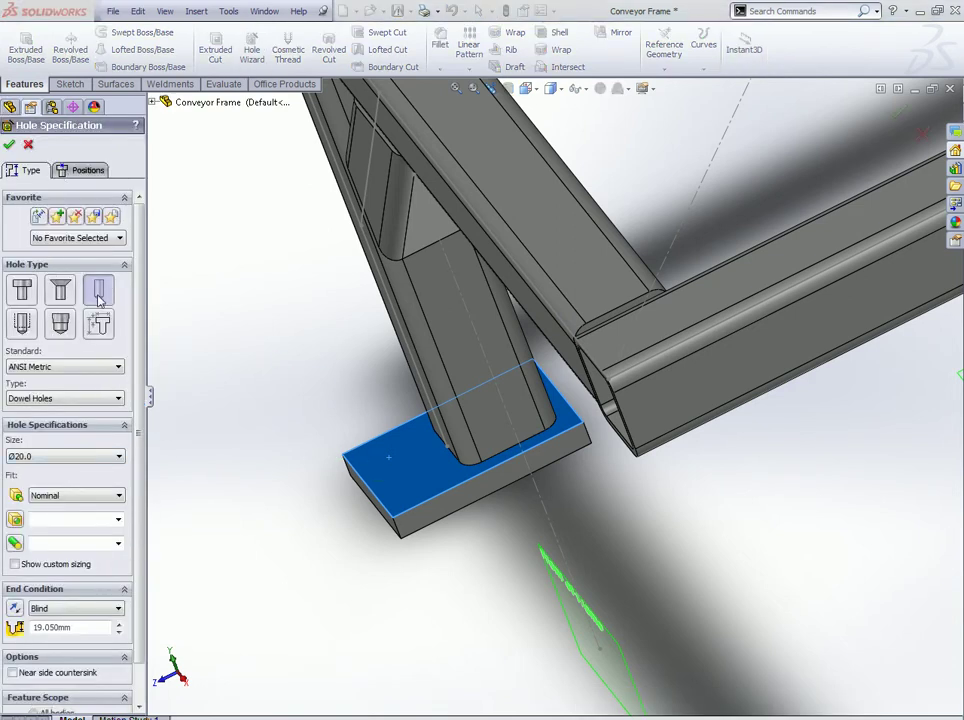
pyautogui.scroll(-2, 110, 340)
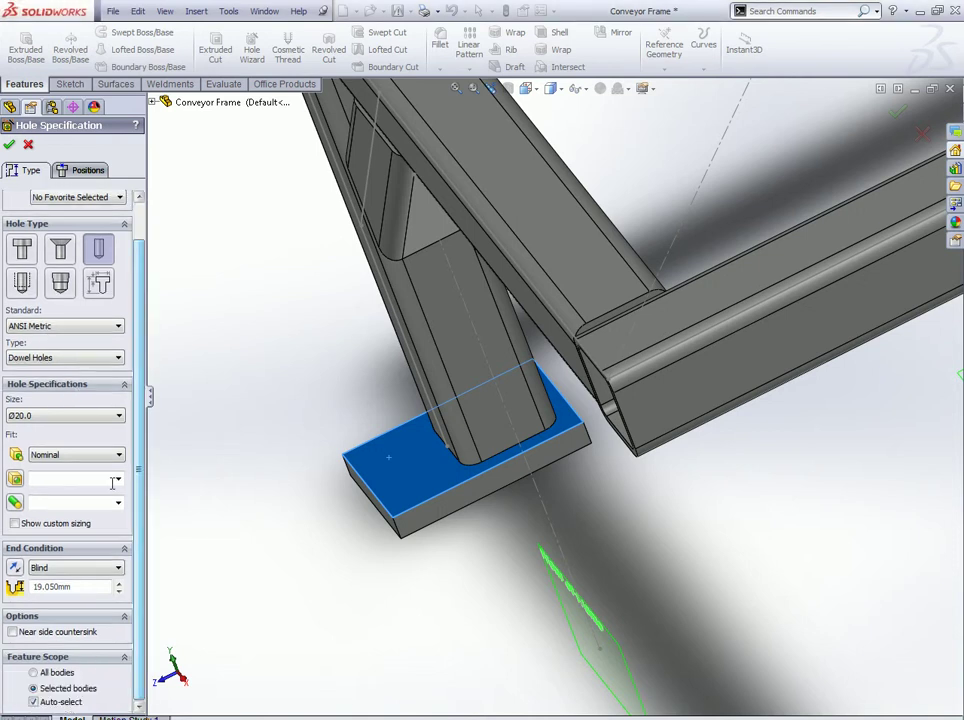
pyautogui.click(72, 174)
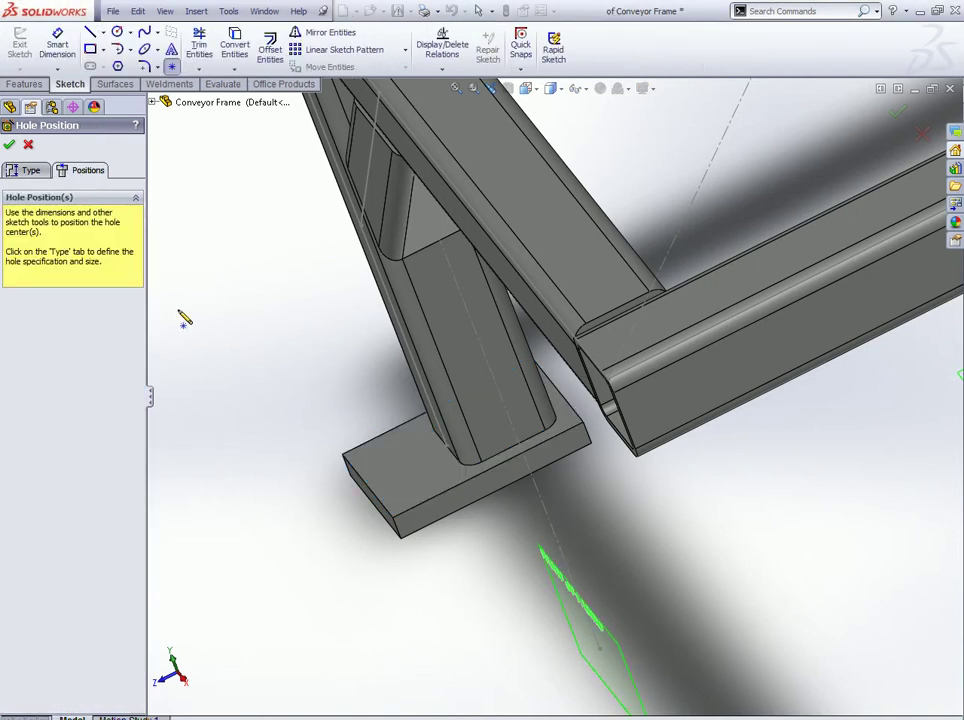
pyautogui.click(389, 477)
pyautogui.click(402, 491)
pyautogui.click(414, 506)
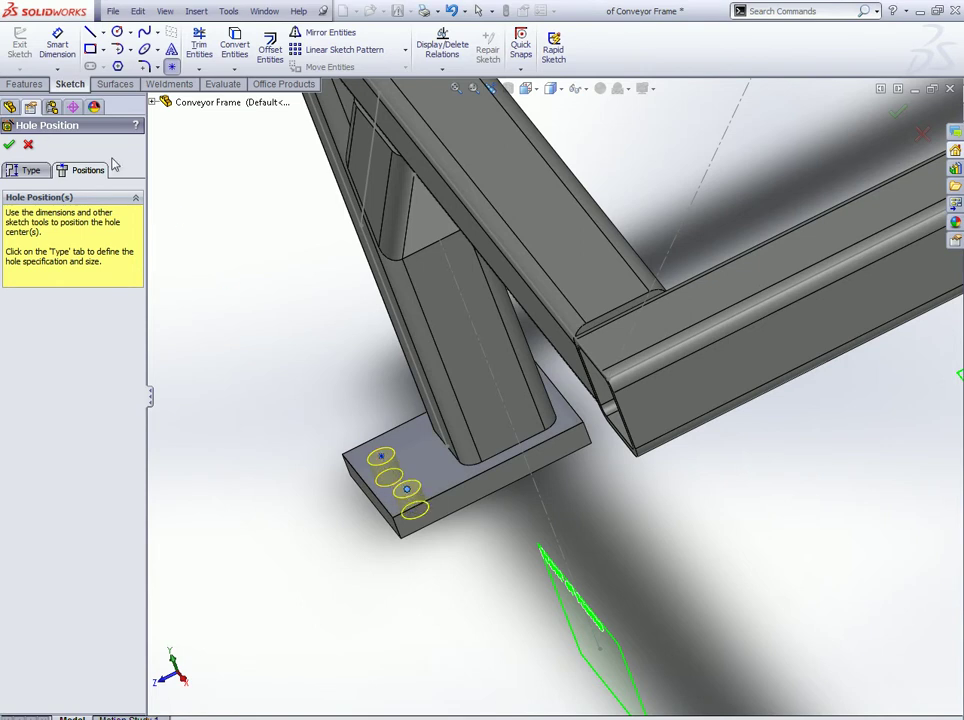
# Step: Dimension the first hole point from the plate's back edge, entering 20
pyautogui.click(57, 45)
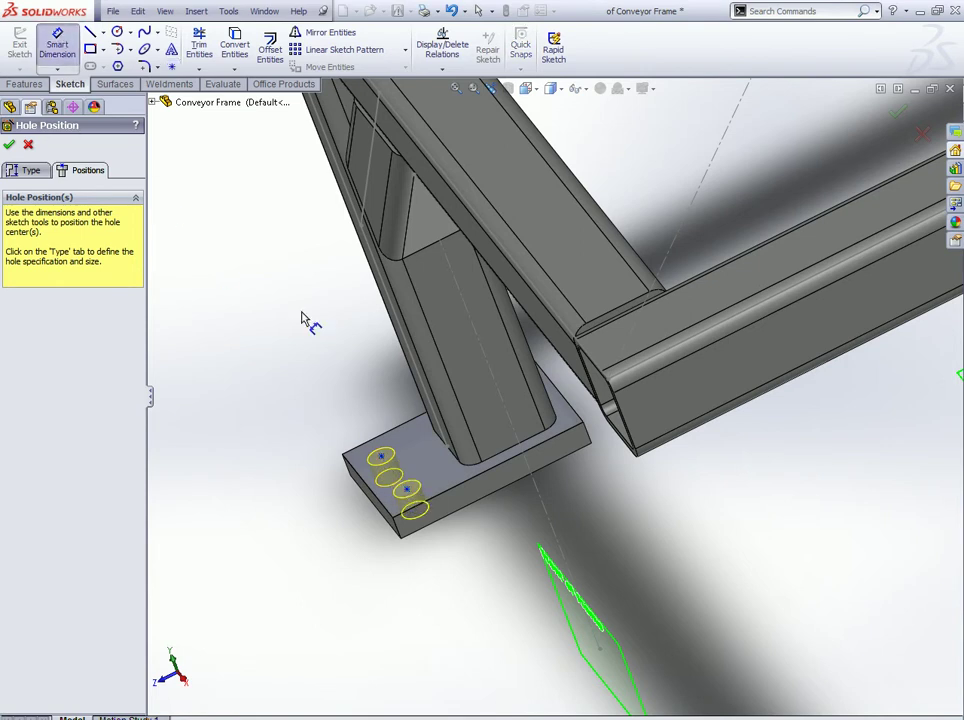
pyautogui.click(383, 461)
pyautogui.click(388, 440)
pyautogui.click(300, 452)
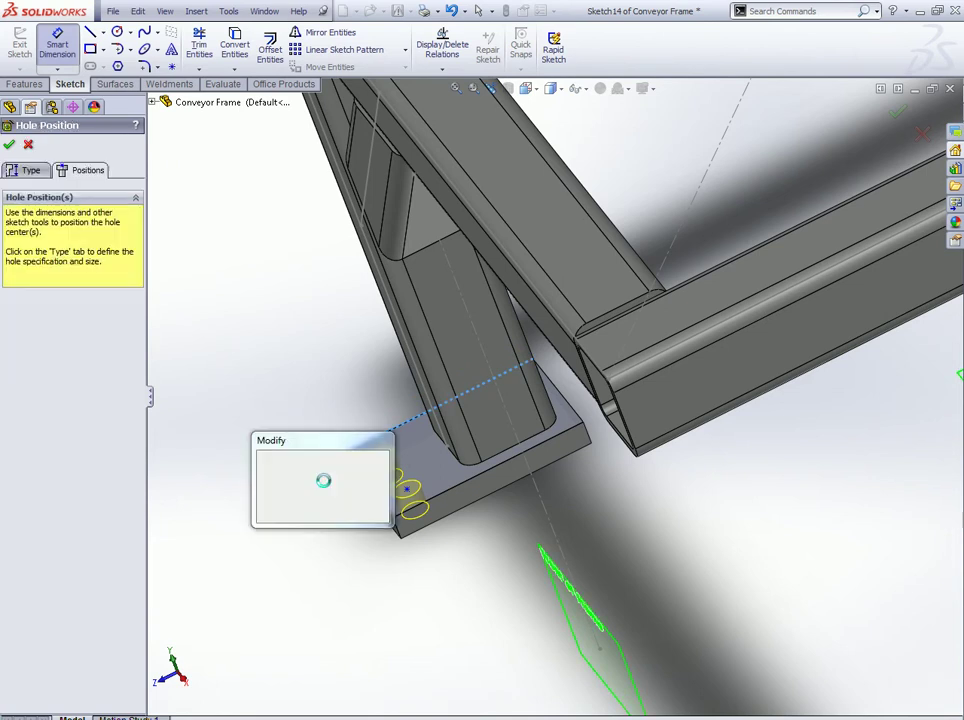
pyautogui.write('20')
pyautogui.press('Return')
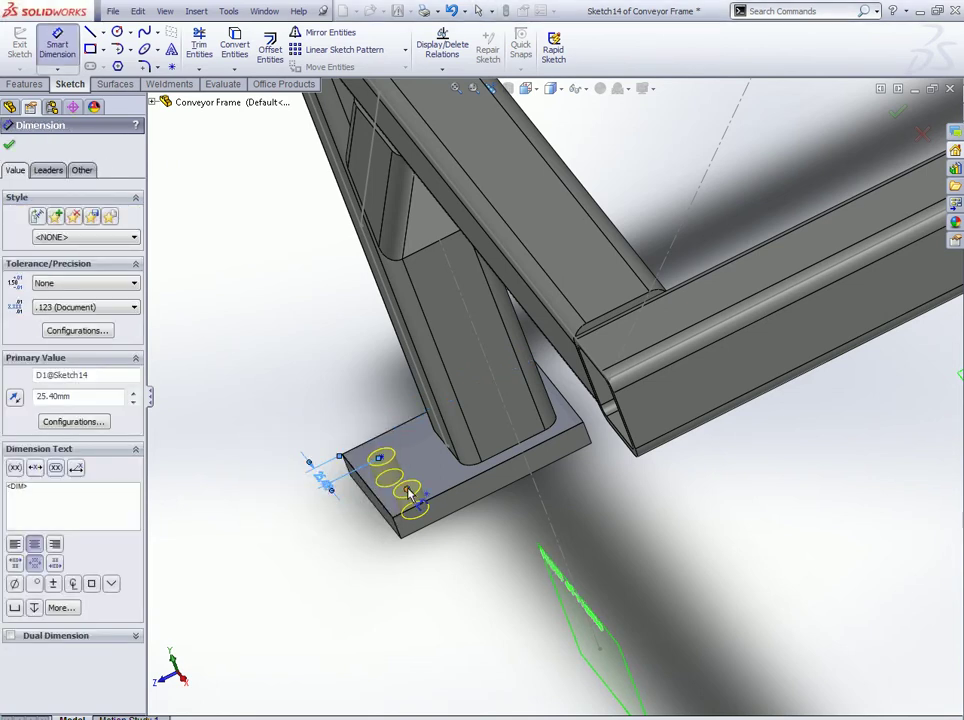
# Step: Set the hole points 1 in from the plate's front edge
pyautogui.click(408, 492)
pyautogui.click(437, 497)
pyautogui.click(355, 518)
pyautogui.press('BackSpace')
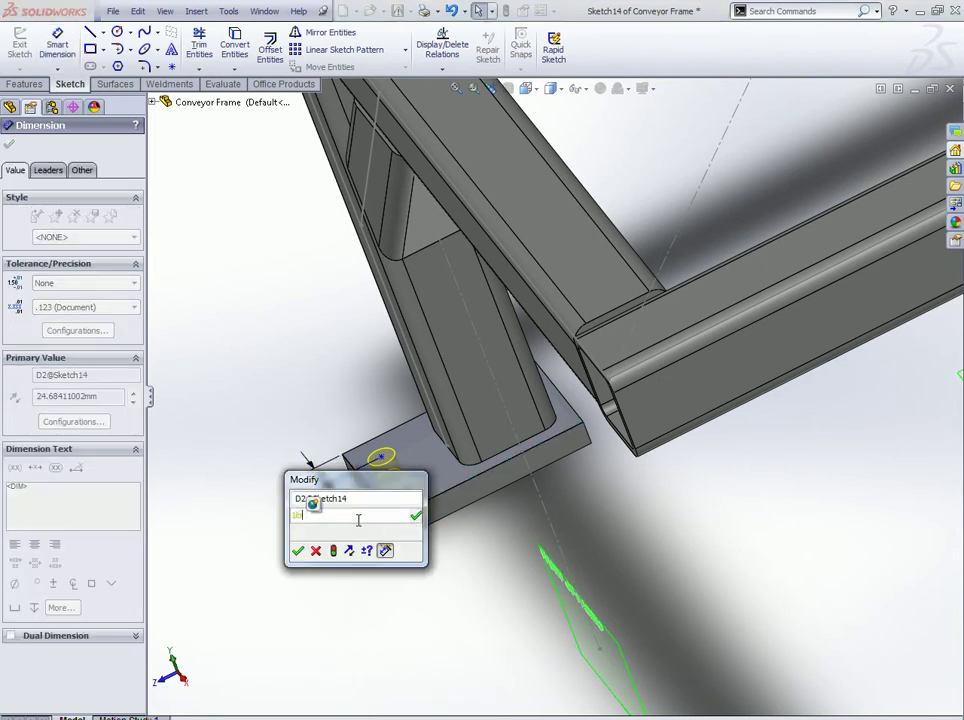
pyautogui.write('1')
pyautogui.write('in')
pyautogui.press('Return')
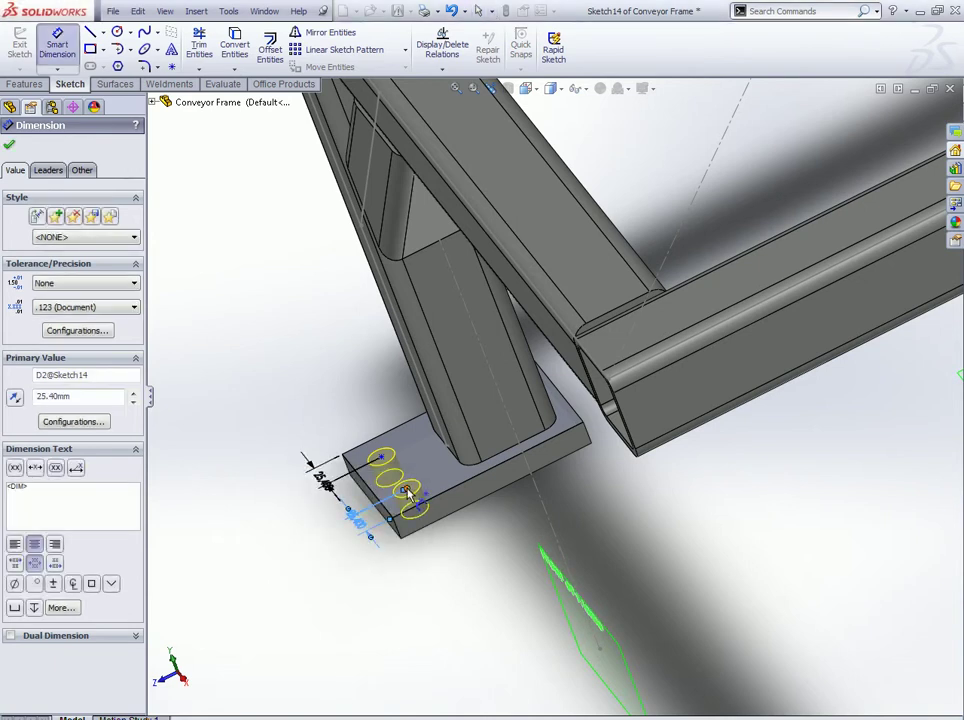
pyautogui.click(369, 530)
pyautogui.click(424, 557)
pyautogui.write('1in')
pyautogui.press('Return')
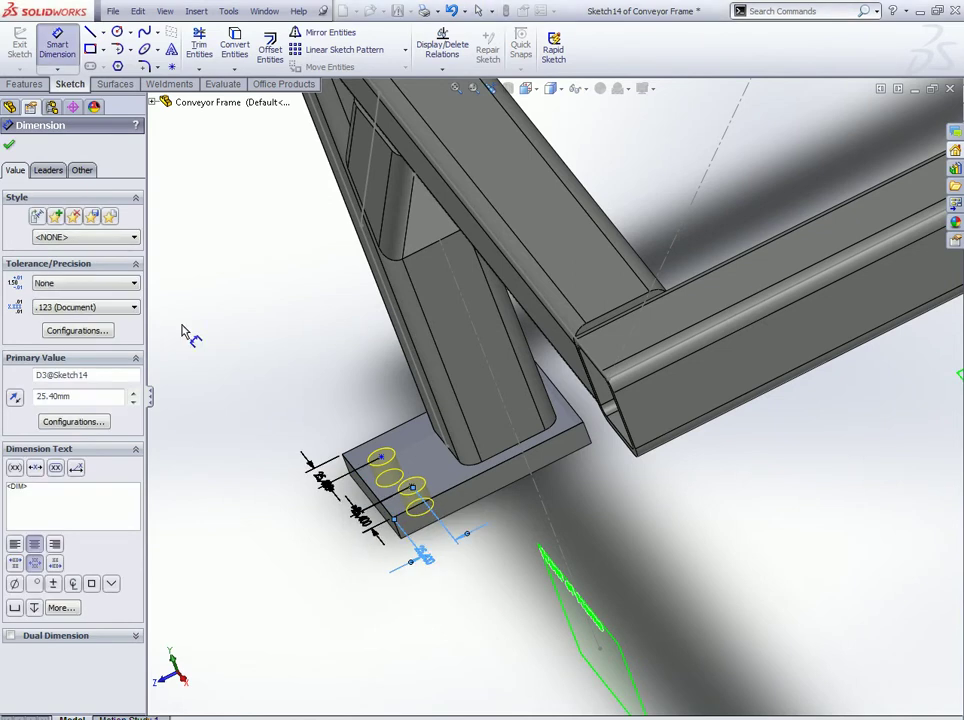
# Step: Align the two hole points horizontally
pyautogui.press('Escape')
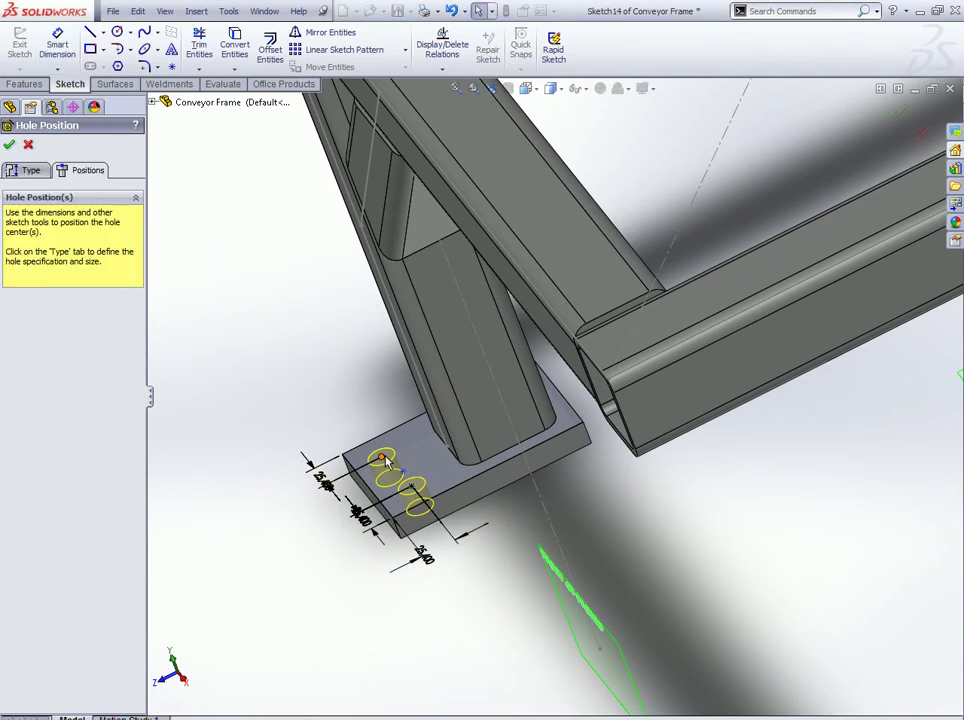
pyautogui.click(380, 457)
pyautogui.keyDown('ctrl'); pyautogui.click(411, 488); pyautogui.keyUp('ctrl')
pyautogui.click(45, 387)
pyautogui.click(277, 414)
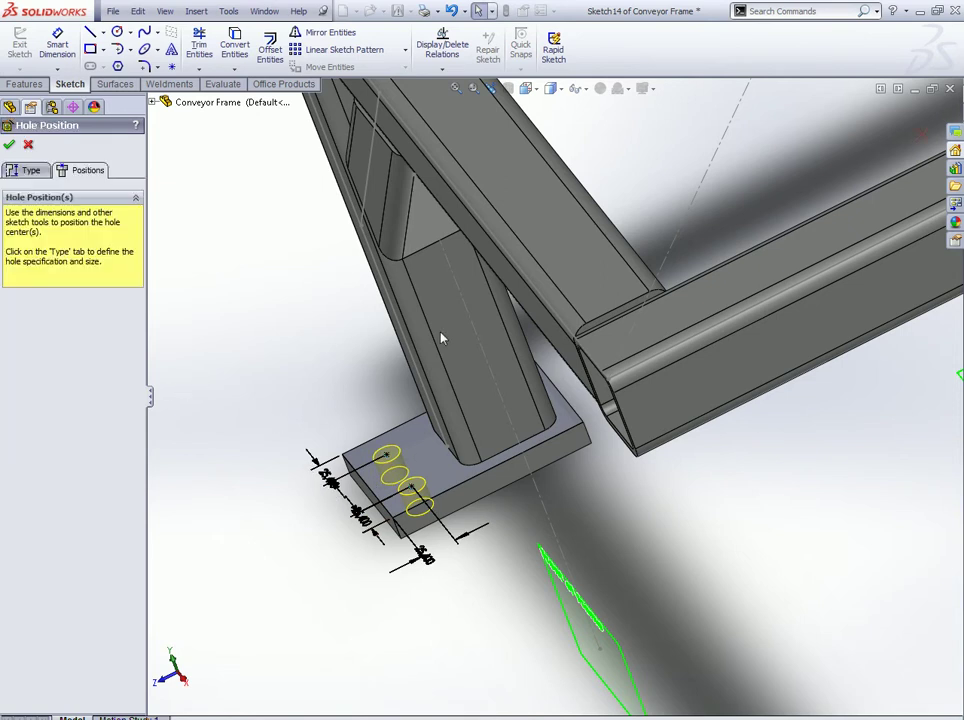
pyautogui.scroll(2, 557, 395)
pyautogui.scroll(2, 557, 395)
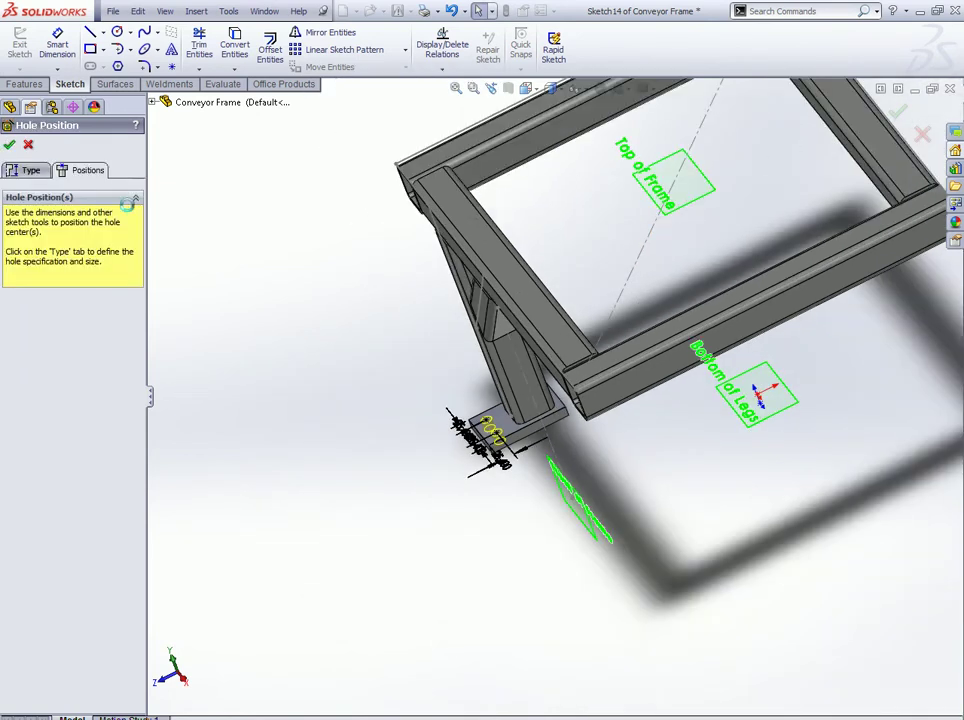
pyautogui.moveTo(413, 294)
pyautogui.mouseDown(button='middle')
pyautogui.moveTo(314, 332)
pyautogui.moveTo(338, 335)
pyautogui.mouseUp(button='middle')
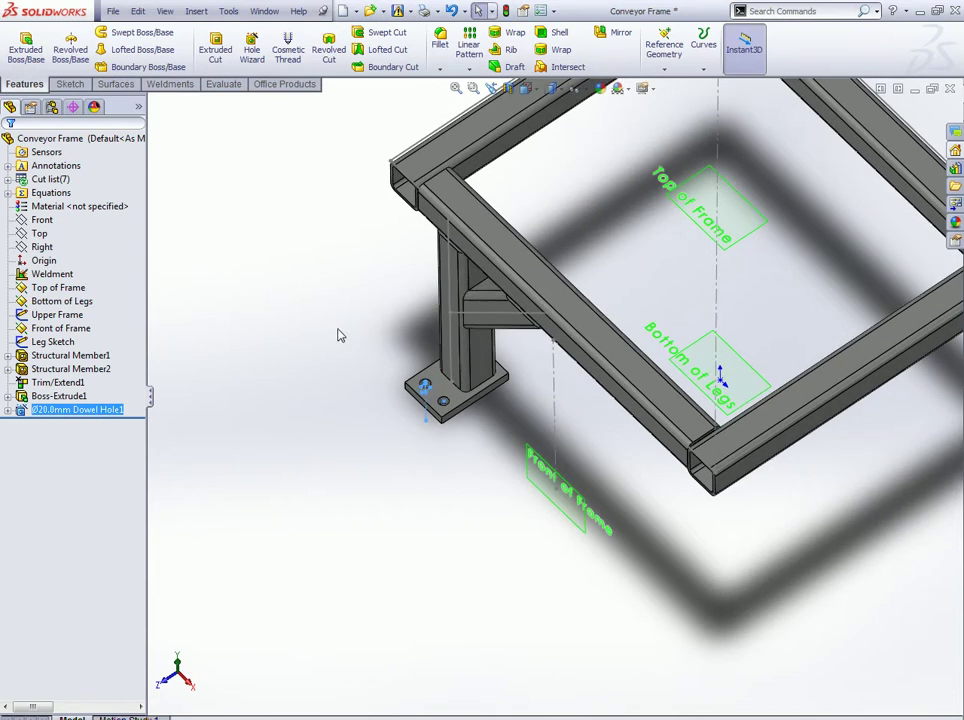
pyautogui.scroll(-2, 338, 335)
pyautogui.scroll(-2, 312, 452)
pyautogui.scroll(1, 400, 460)
pyautogui.scroll(3, 400, 463)
pyautogui.moveTo(381, 501); pyautogui.dragTo(402, 467, button='middle')
pyautogui.scroll(-1, 402, 470)
pyautogui.hotkey('ctrl', '7')
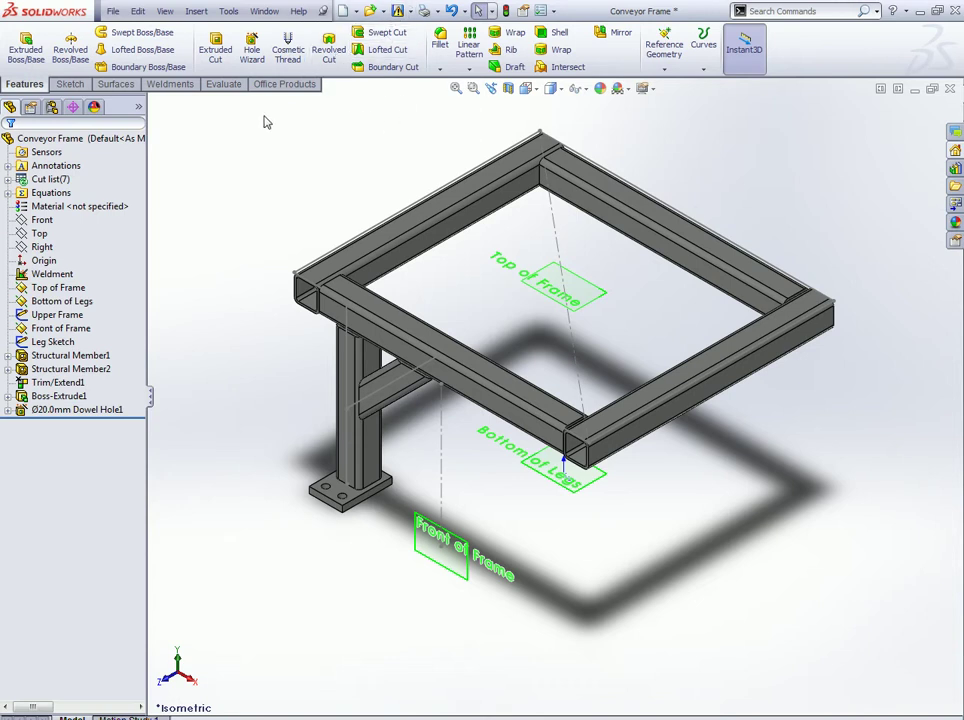
pyautogui.click(163, 88)
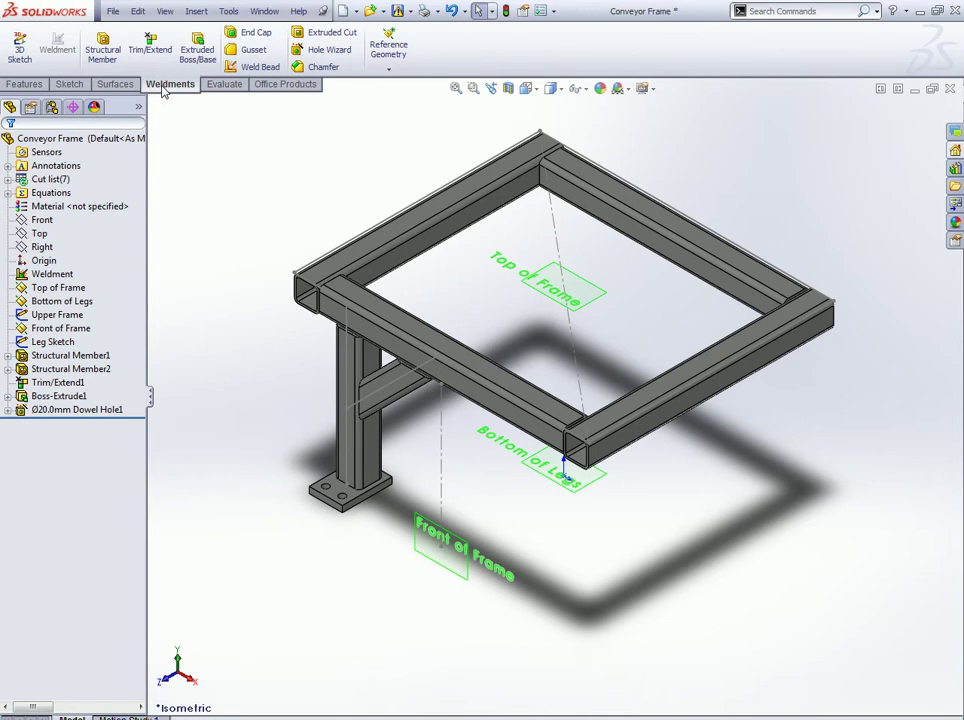
pyautogui.rightClick(163, 88)
pyautogui.click(177, 118)
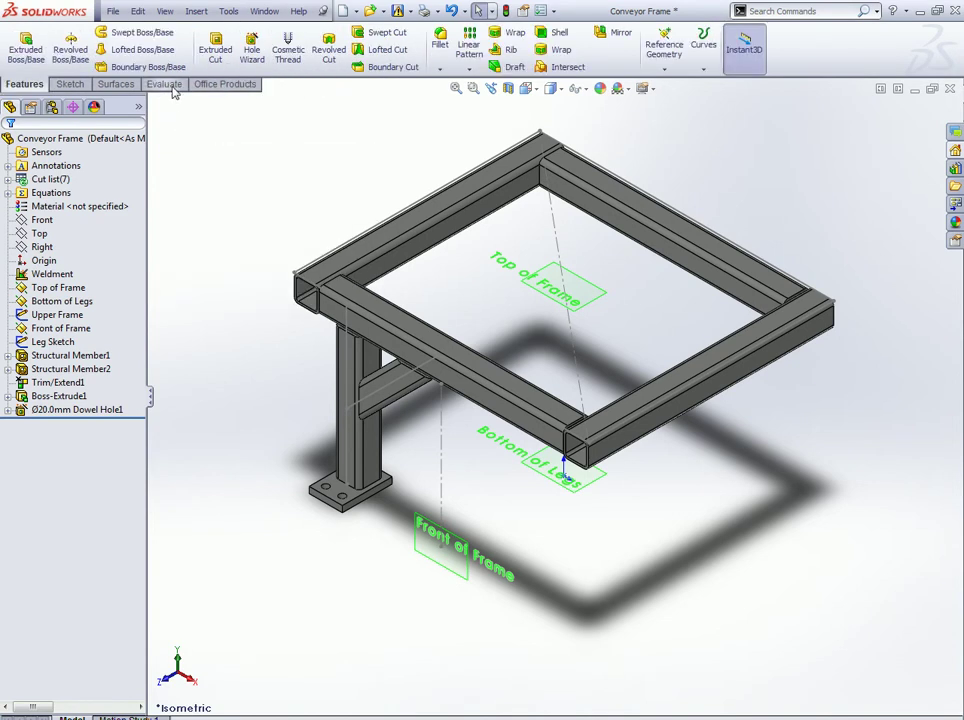
pyautogui.rightClick(177, 92)
pyautogui.click(204, 153)
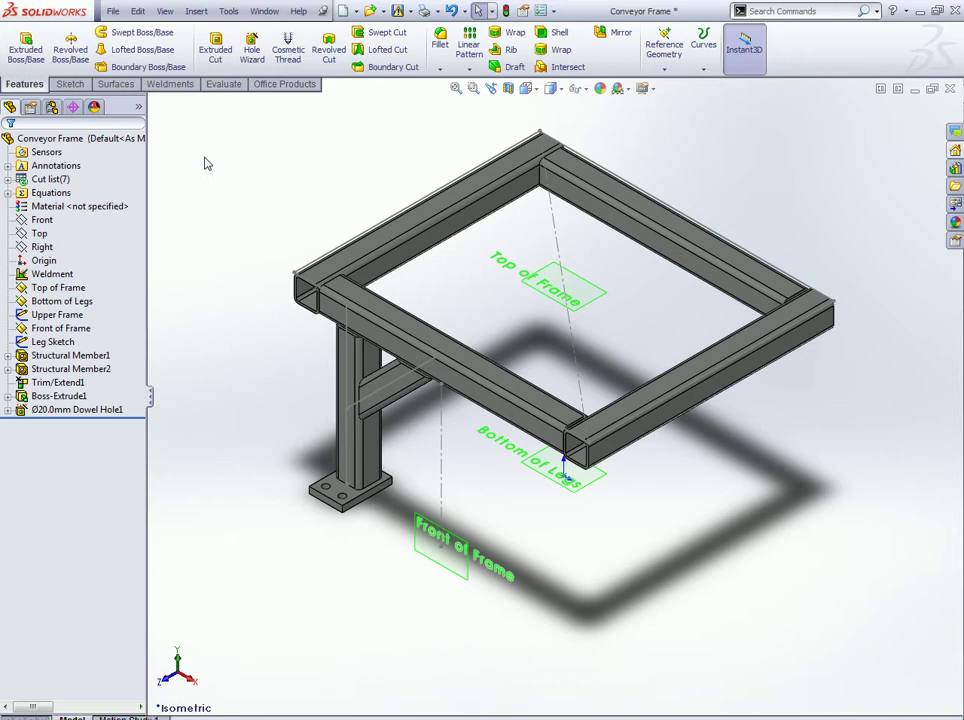
pyautogui.click(164, 88)
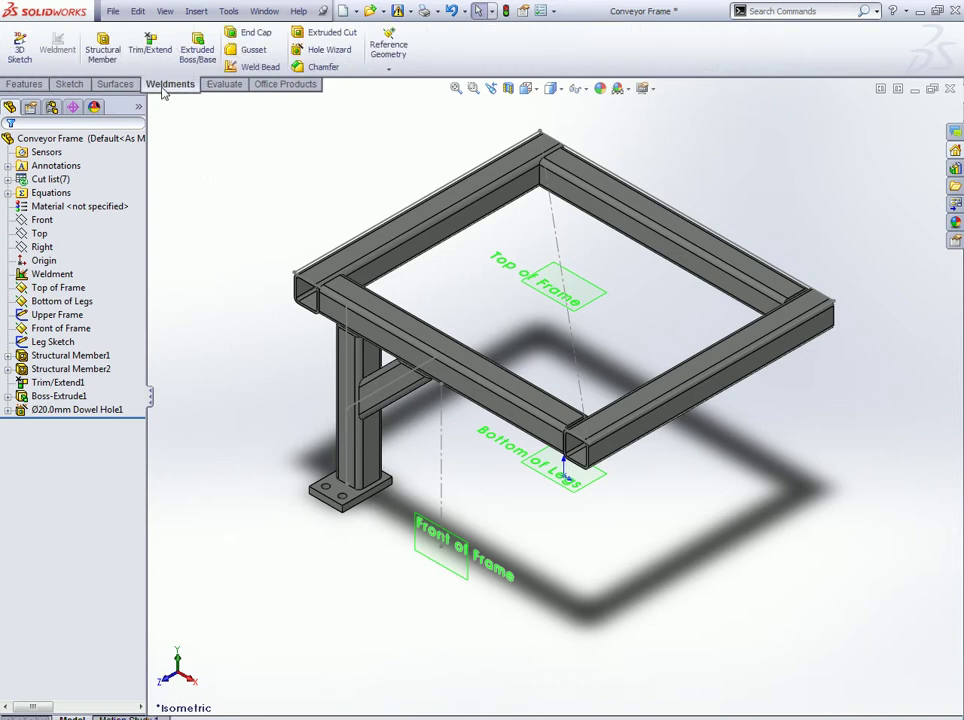
# Step: Start a gusset supported by the top rail's and leg's inner faces
pyautogui.click(240, 50)
pyautogui.moveTo(387, 265)
pyautogui.mouseDown(button='middle')
pyautogui.moveTo(426, 271)
pyautogui.moveTo(388, 283)
pyautogui.moveTo(402, 273)
pyautogui.moveTo(405, 316)
pyautogui.moveTo(400, 290)
pyautogui.moveTo(413, 290)
pyautogui.mouseUp(button='middle')
pyautogui.click(428, 280)
pyautogui.click(402, 292)
# Step: Give the gusset a chamfered profile with 5 in sides and a 1 in chamfer
pyautogui.click(60, 277)
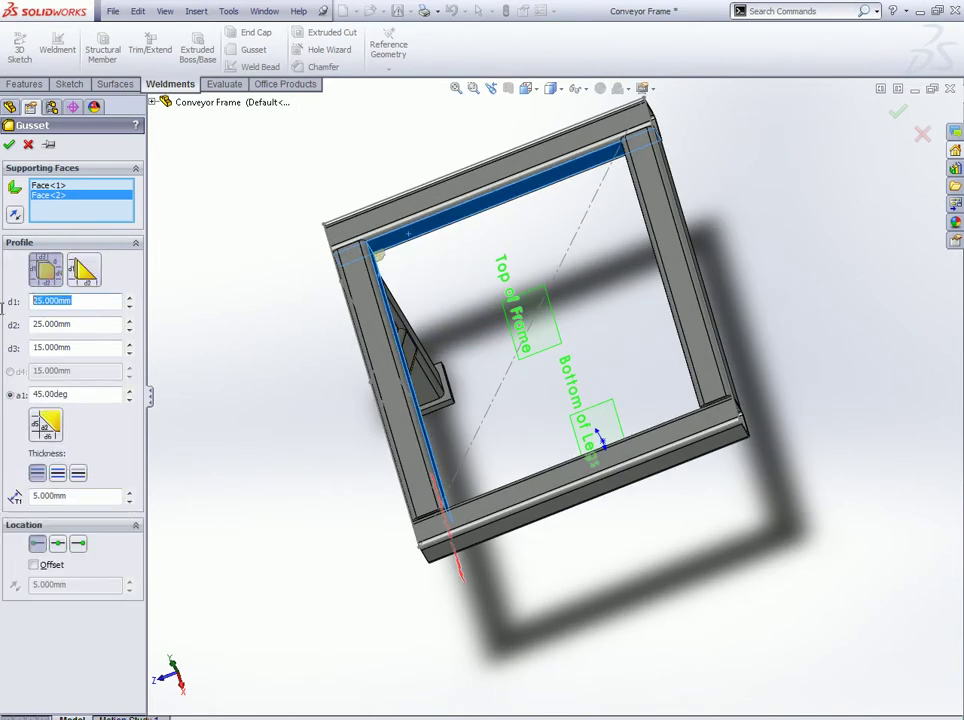
pyautogui.write('5in')
pyautogui.click(34, 323)
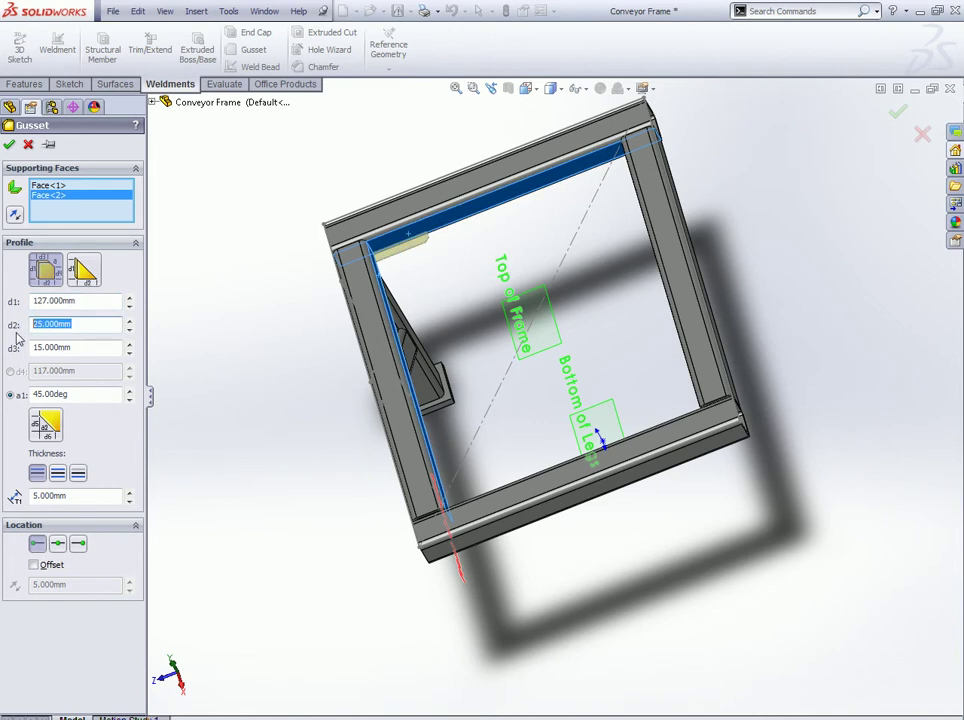
pyautogui.write('5in')
pyautogui.press('Return')
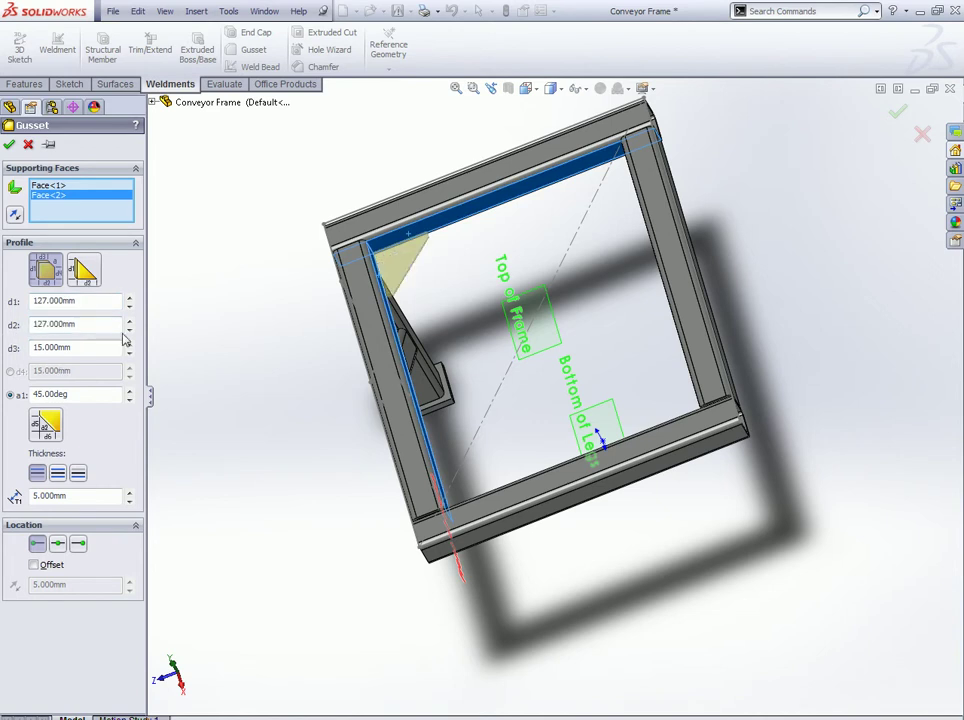
pyautogui.click(79, 346)
pyautogui.write('1in')
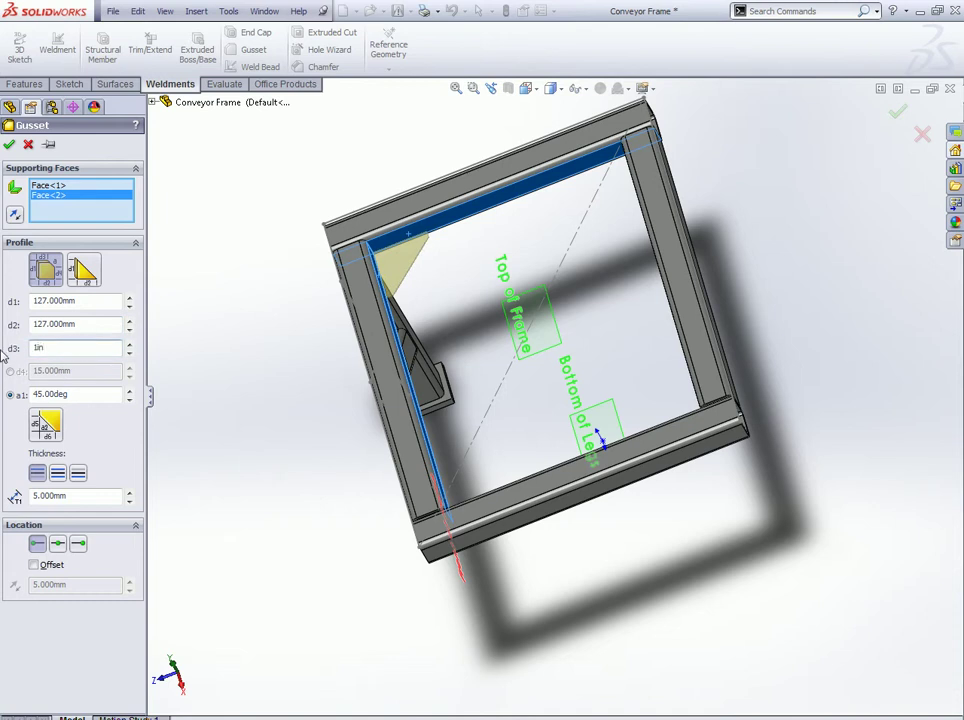
pyautogui.press('Return')
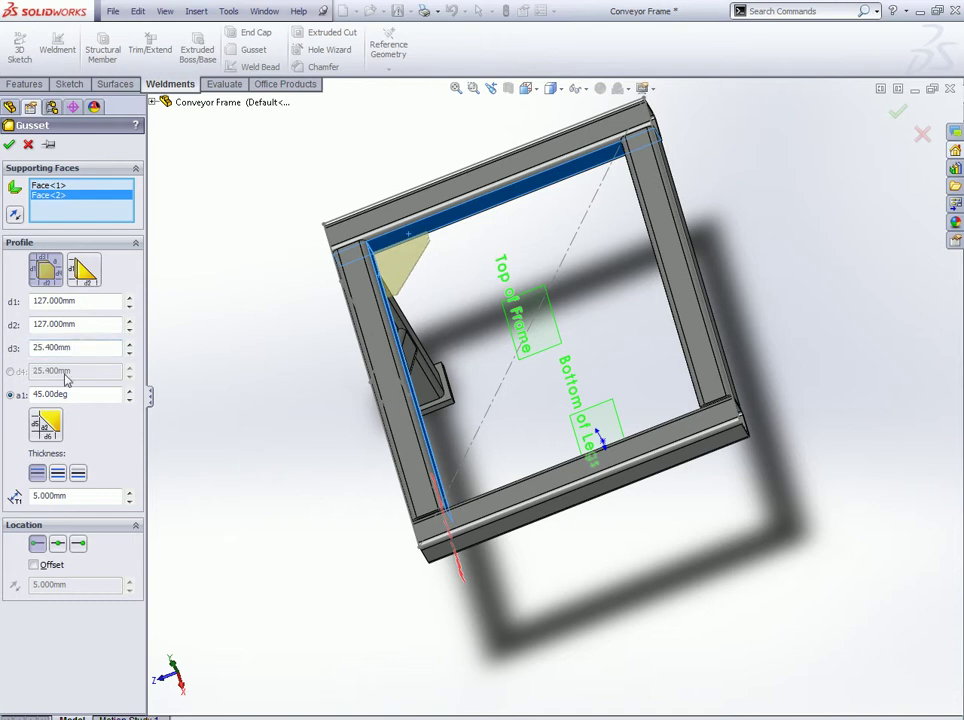
# Step: Make the gusset 0.375 in thick, symmetric and centred, and create Gusset1
pyautogui.click(58, 476)
pyautogui.click(57, 543)
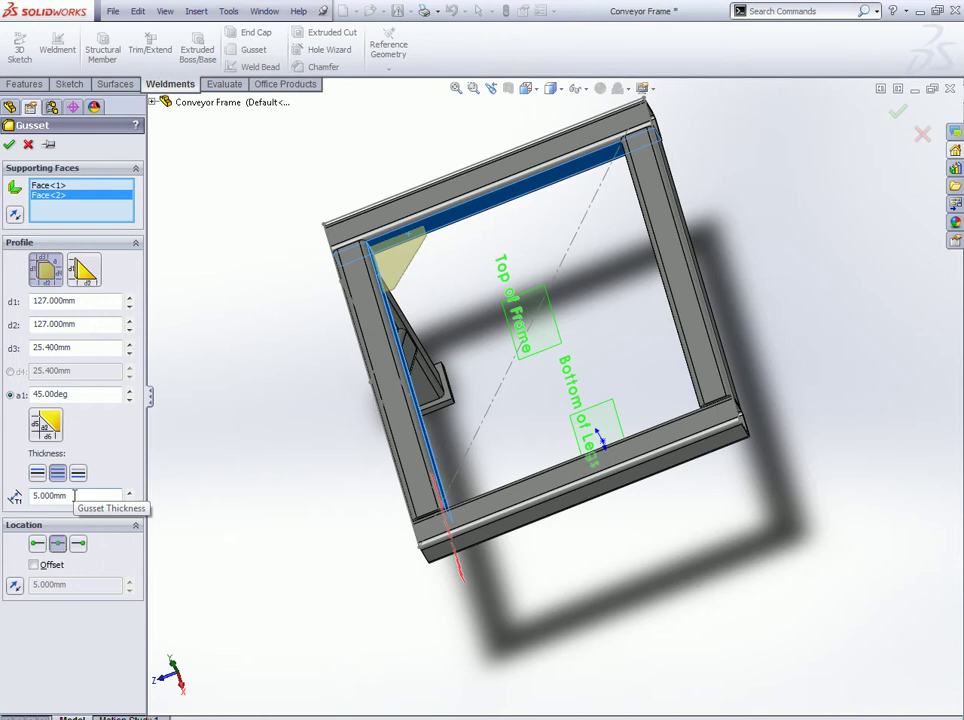
pyautogui.moveTo(86, 497); pyautogui.dragTo(3, 506)
pyautogui.write('0.375in')
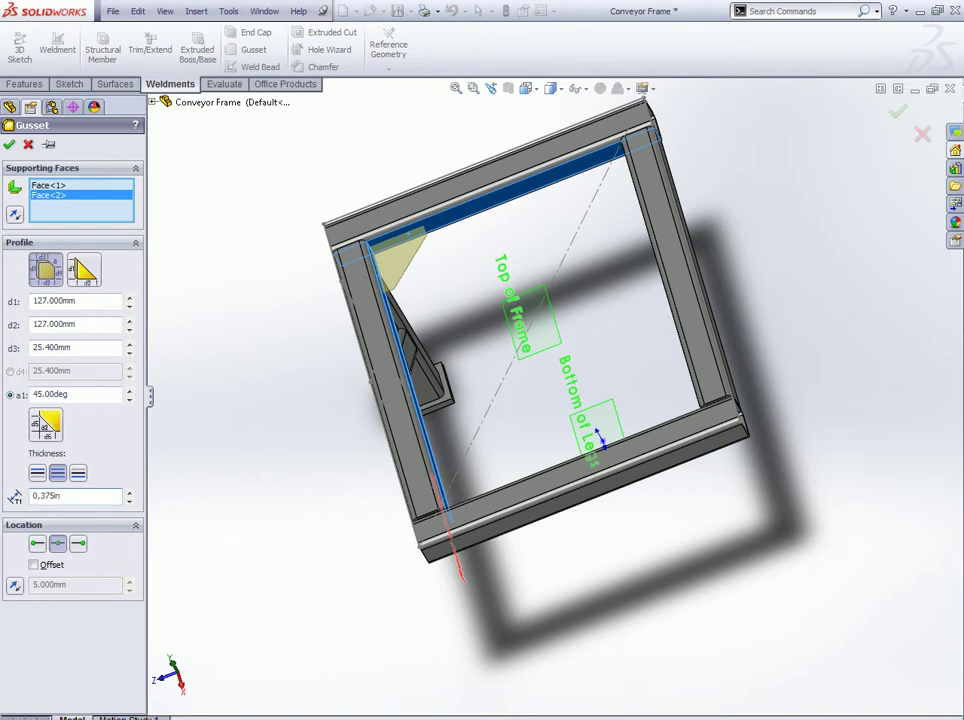
pyautogui.press('Return')
pyautogui.click(9, 144)
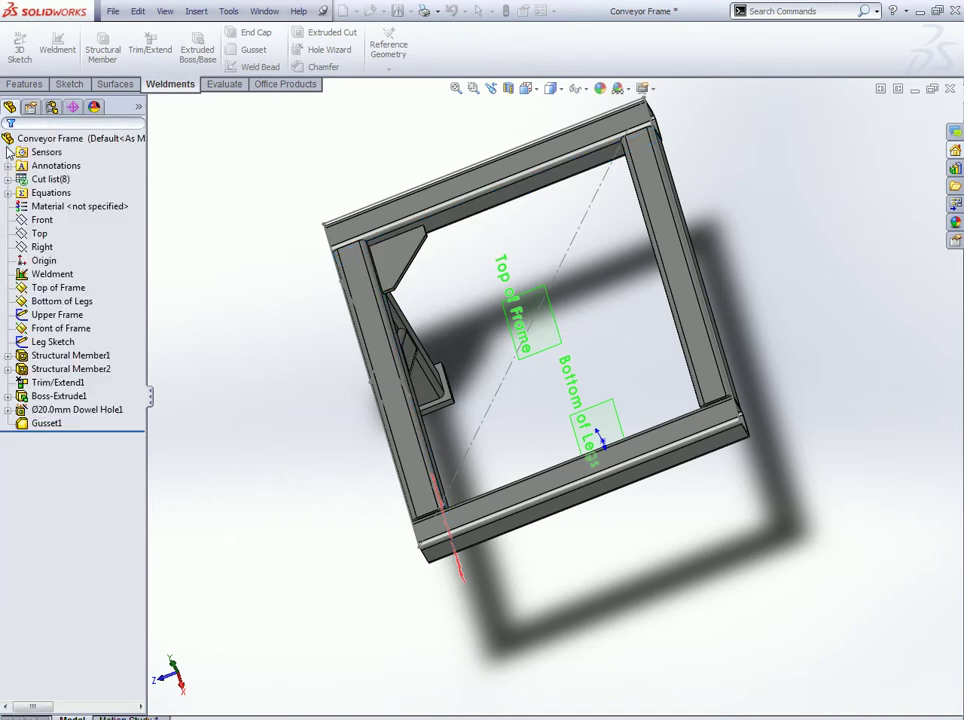
# Step: Cap the rail's open tube end with 0.25 in (6.35 mm) chamfered corners
pyautogui.moveTo(176, 327)
pyautogui.mouseDown(button='middle')
pyautogui.moveTo(272, 316)
pyautogui.moveTo(333, 290)
pyautogui.mouseUp(button='middle')
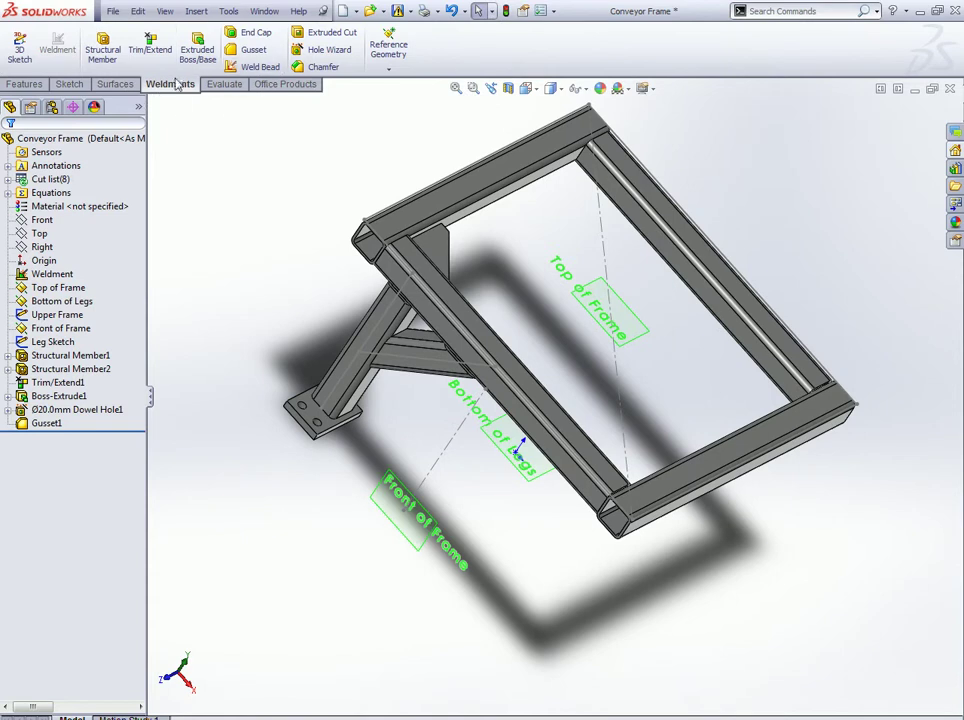
pyautogui.click(260, 37)
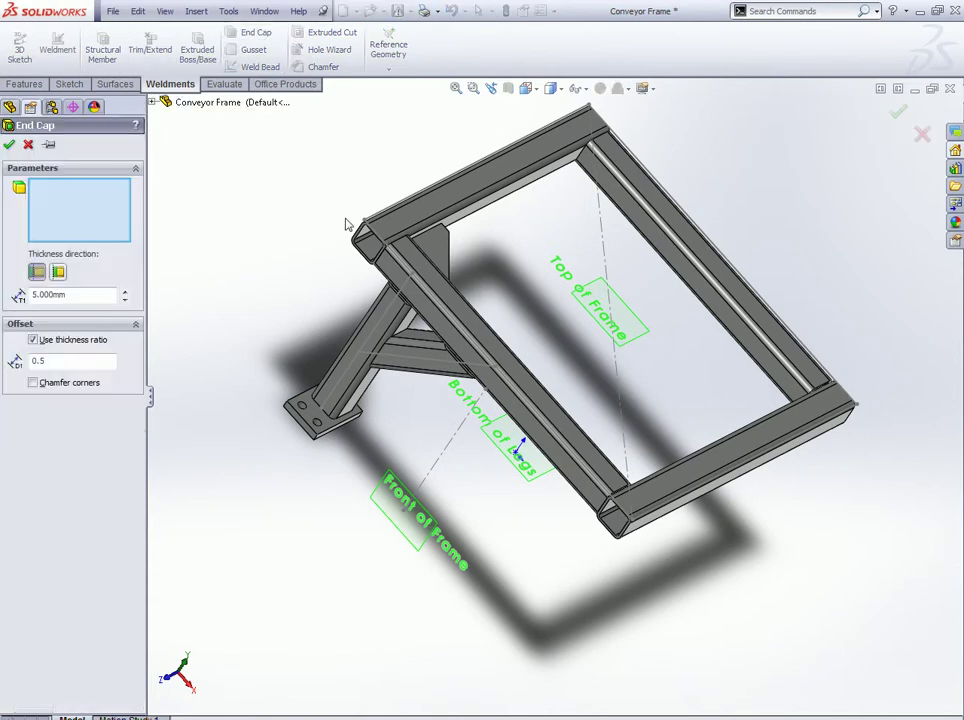
pyautogui.scroll(-3, 430, 290)
pyautogui.scroll(-3, 413, 286)
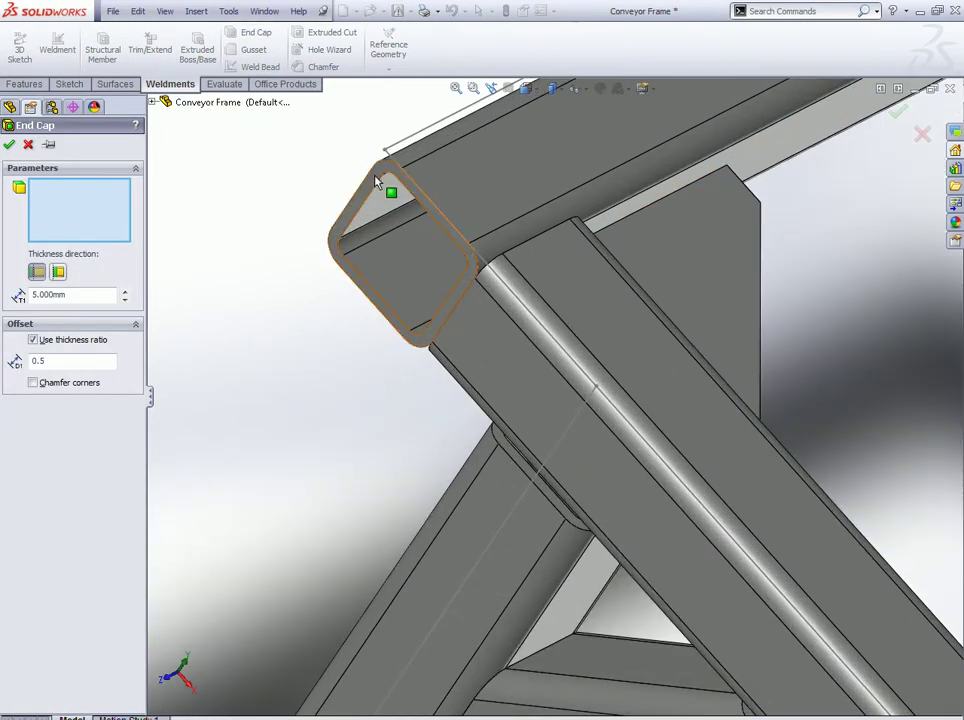
pyautogui.click(389, 188)
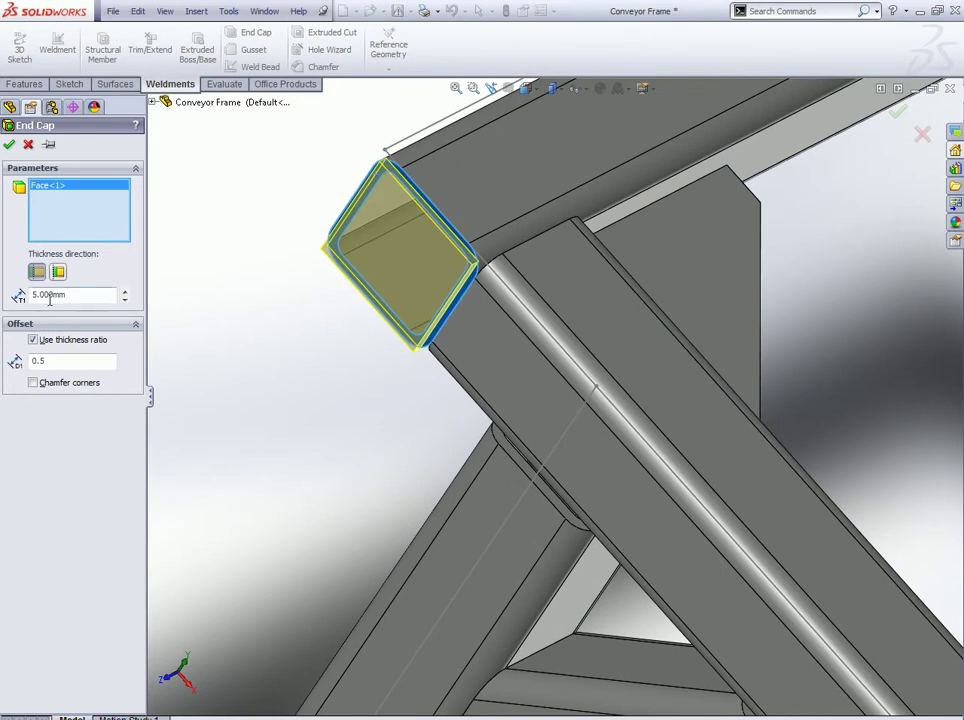
pyautogui.click(38, 382)
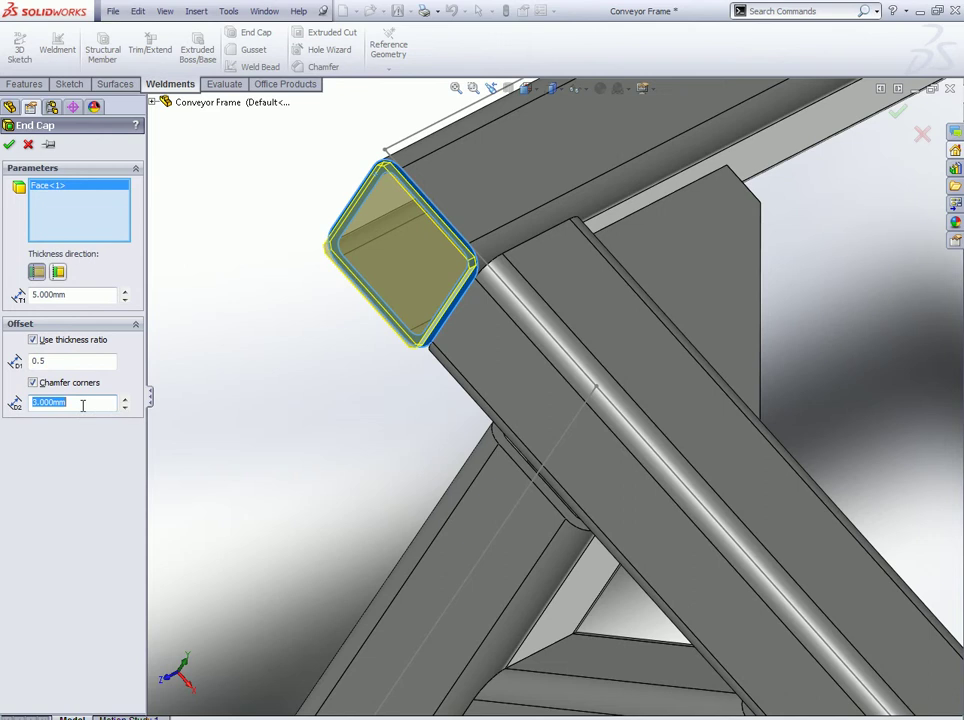
pyautogui.write('0.25in')
pyautogui.press('Return')
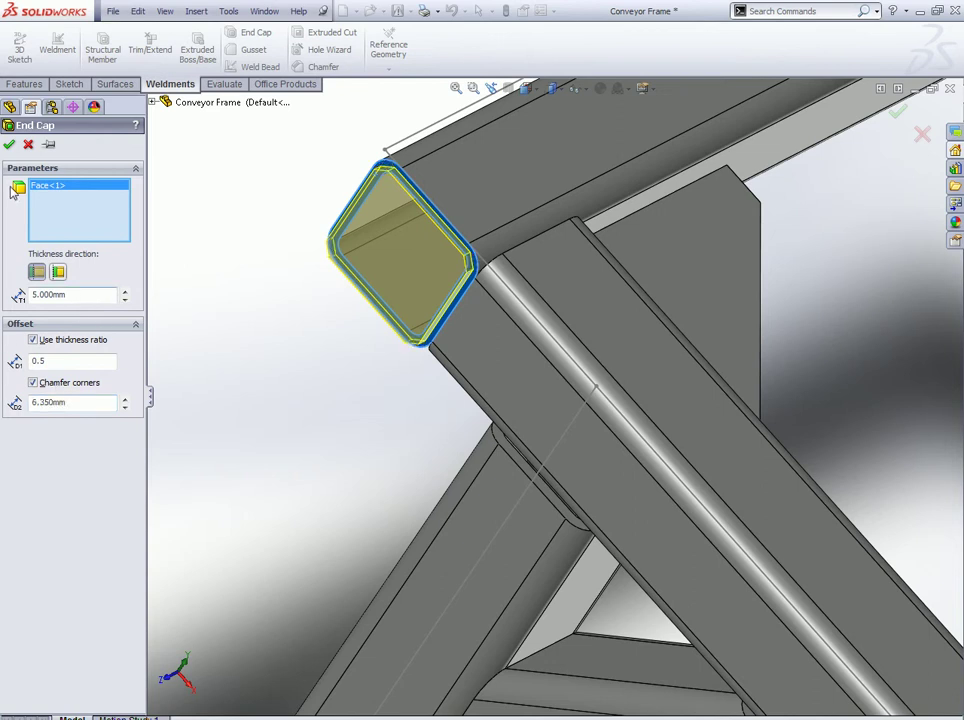
pyautogui.scroll(5, 243, 361)
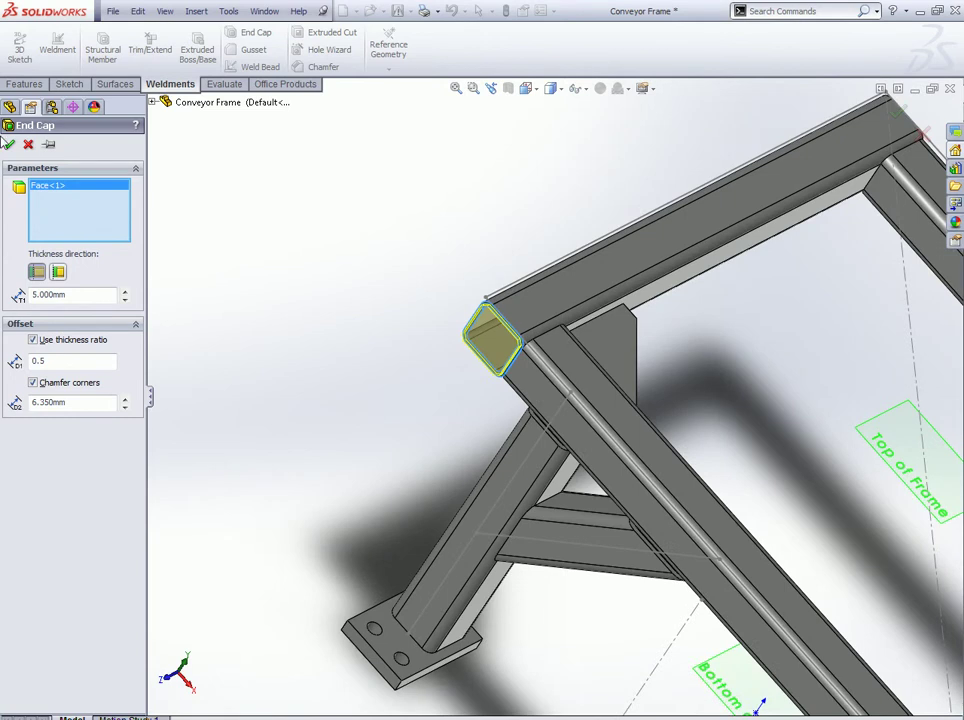
pyautogui.press('Return')
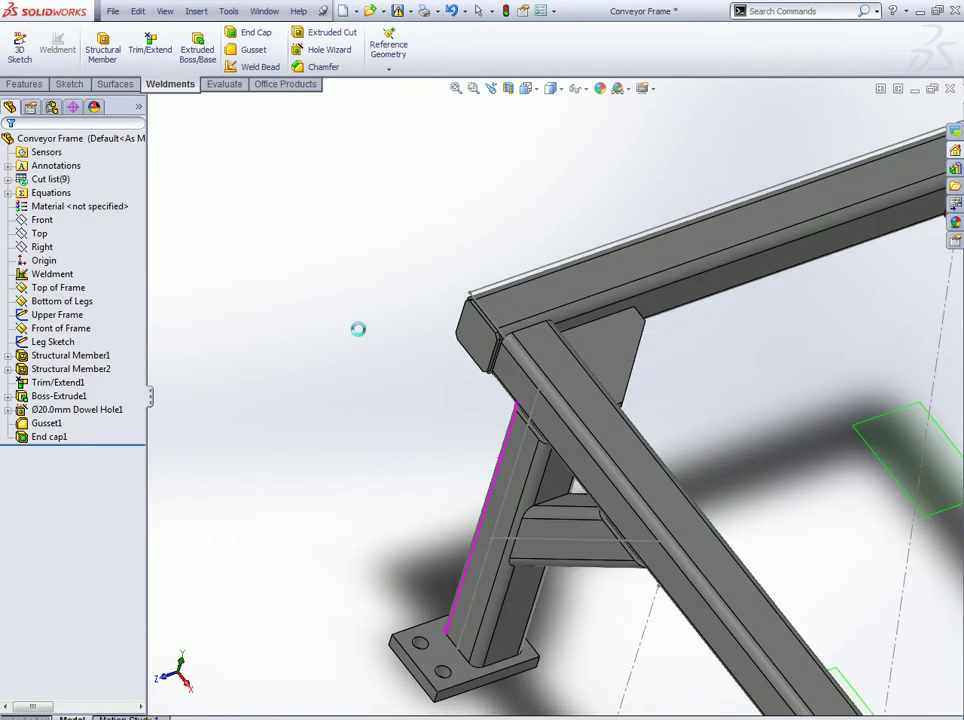
pyautogui.hotkey('ctrl', '7')
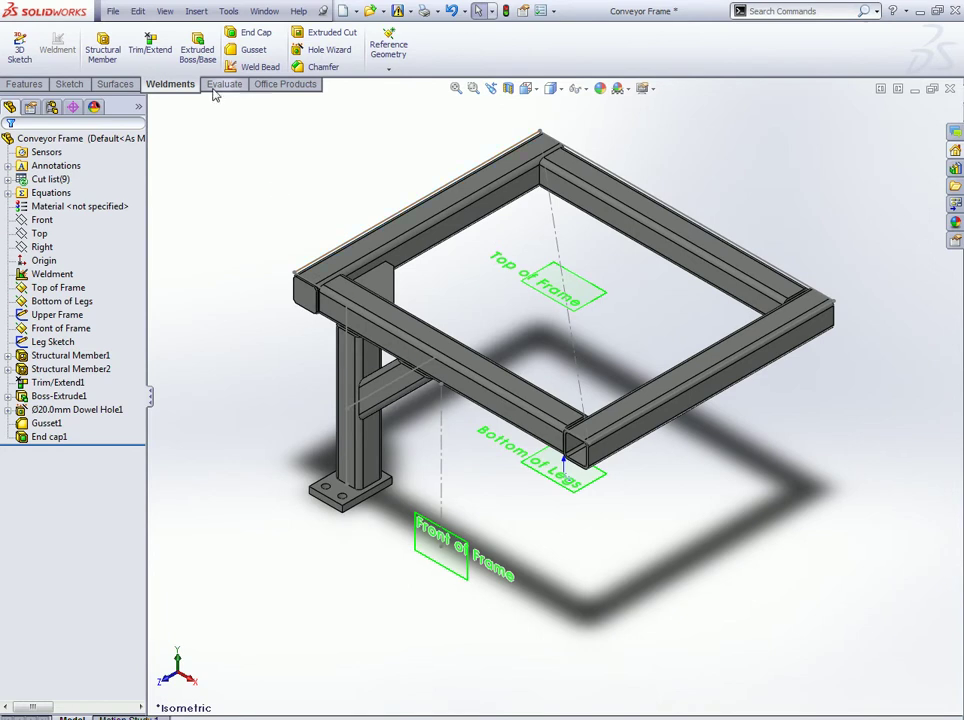
# Step: Start a Mirror feature with the Right plane as the mirror plane
pyautogui.click(24, 84)
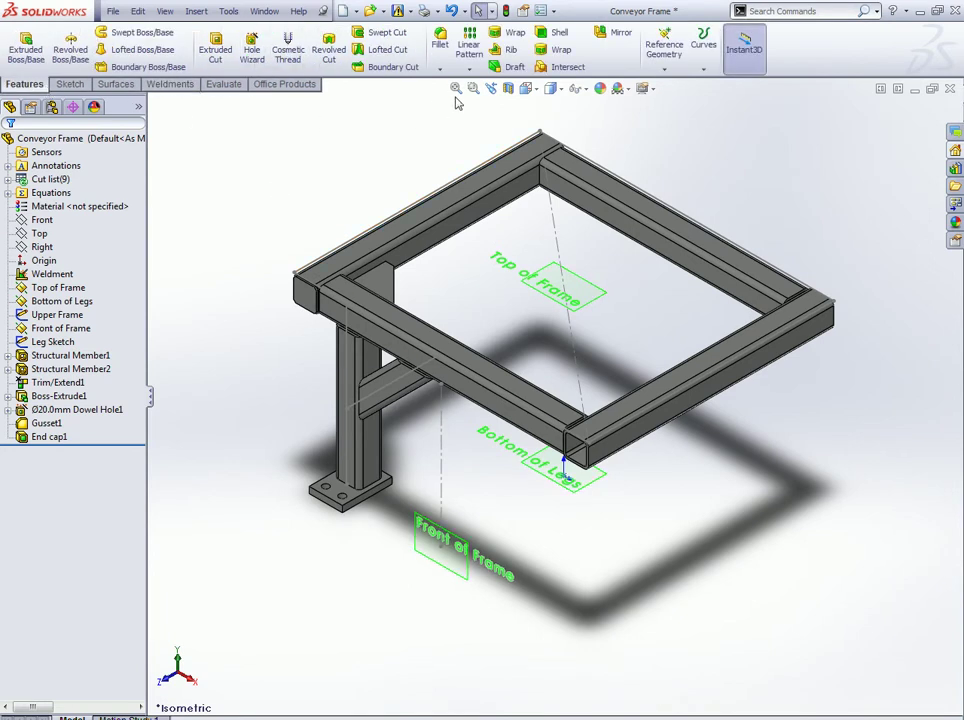
pyautogui.click(469, 67)
pyautogui.click(478, 113)
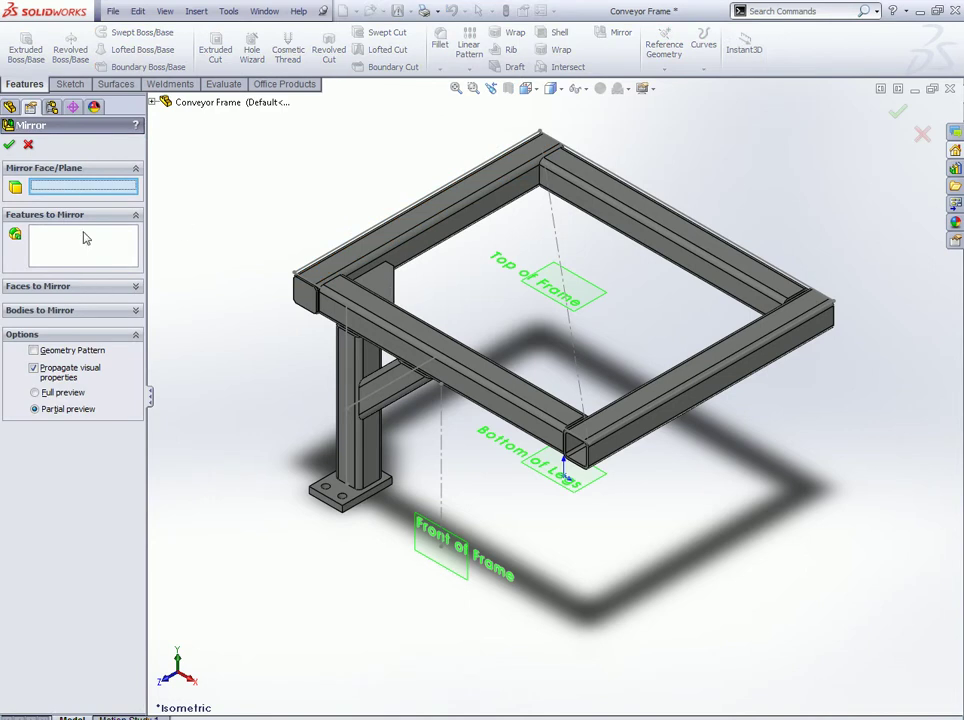
pyautogui.click(152, 102)
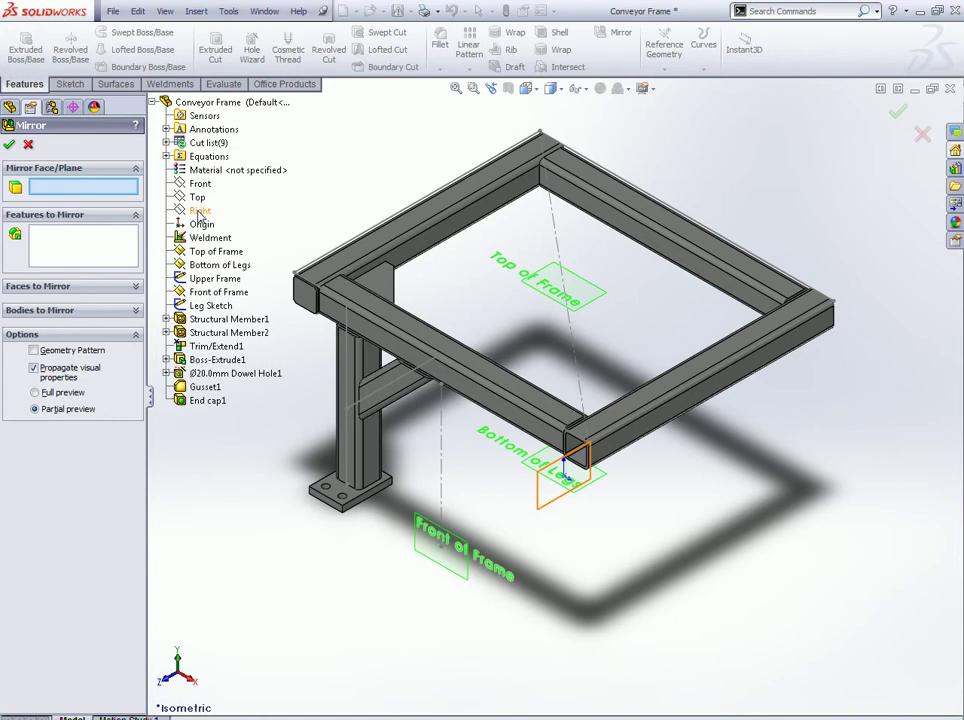
pyautogui.click(199, 212)
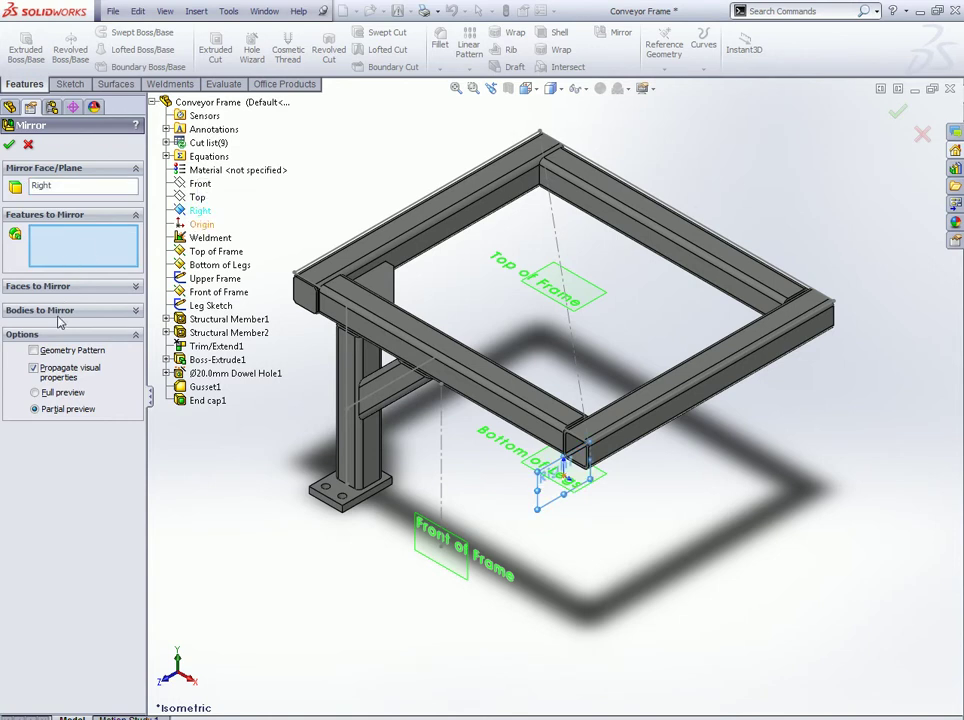
# Step: Mirror the end cap, gusset, leg, cross brace and base plate bodies to create Mirror1
pyautogui.click(109, 312)
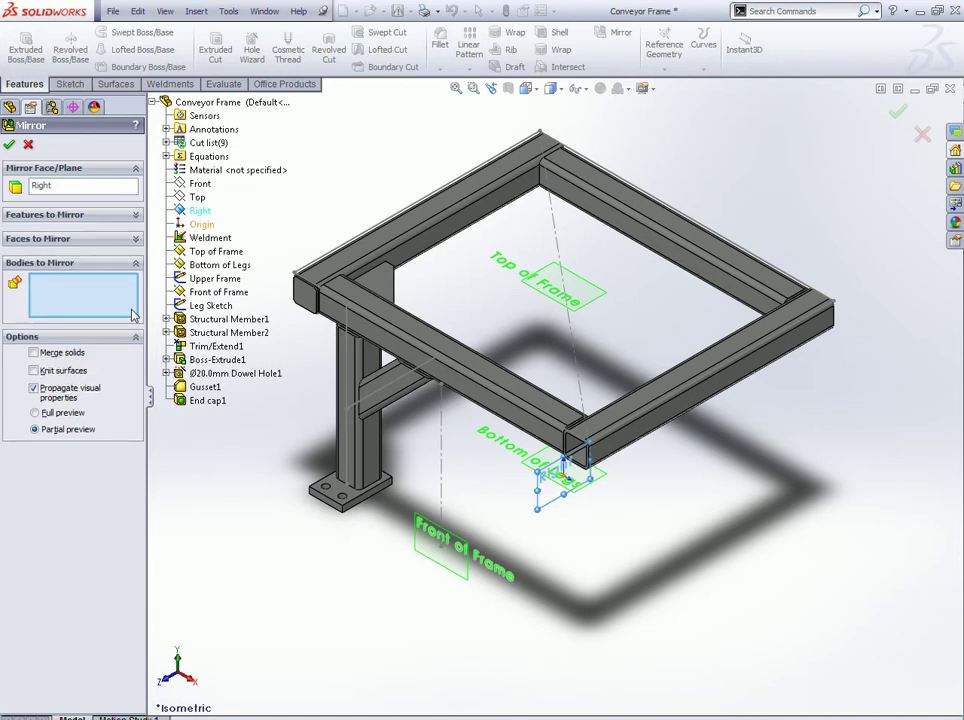
pyautogui.click(306, 293)
pyautogui.click(381, 290)
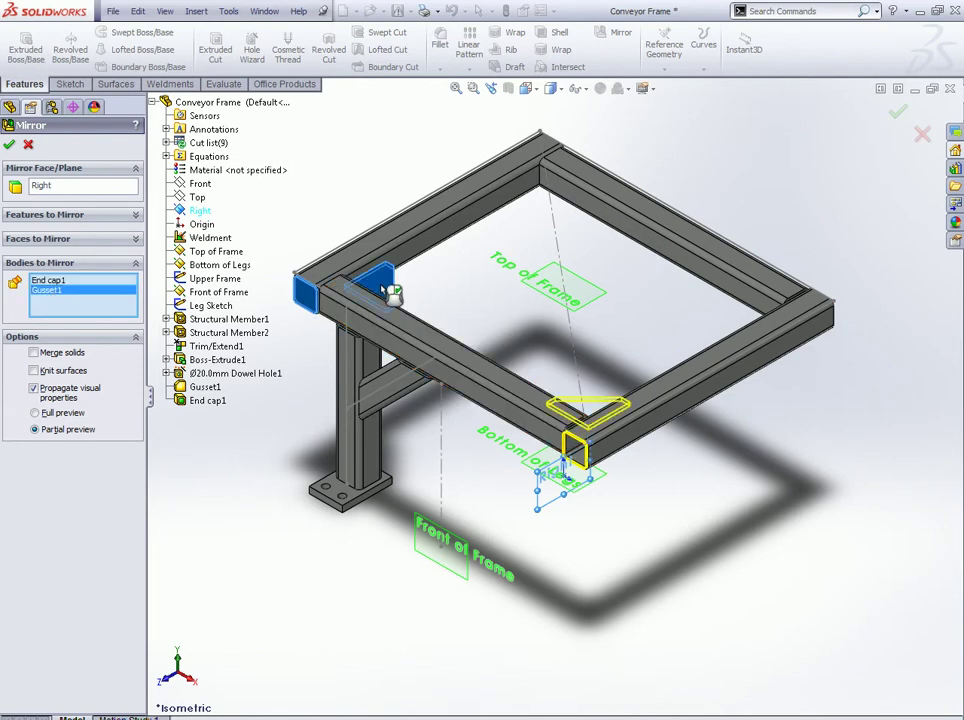
pyautogui.click(362, 370)
pyautogui.click(397, 381)
pyautogui.click(325, 494)
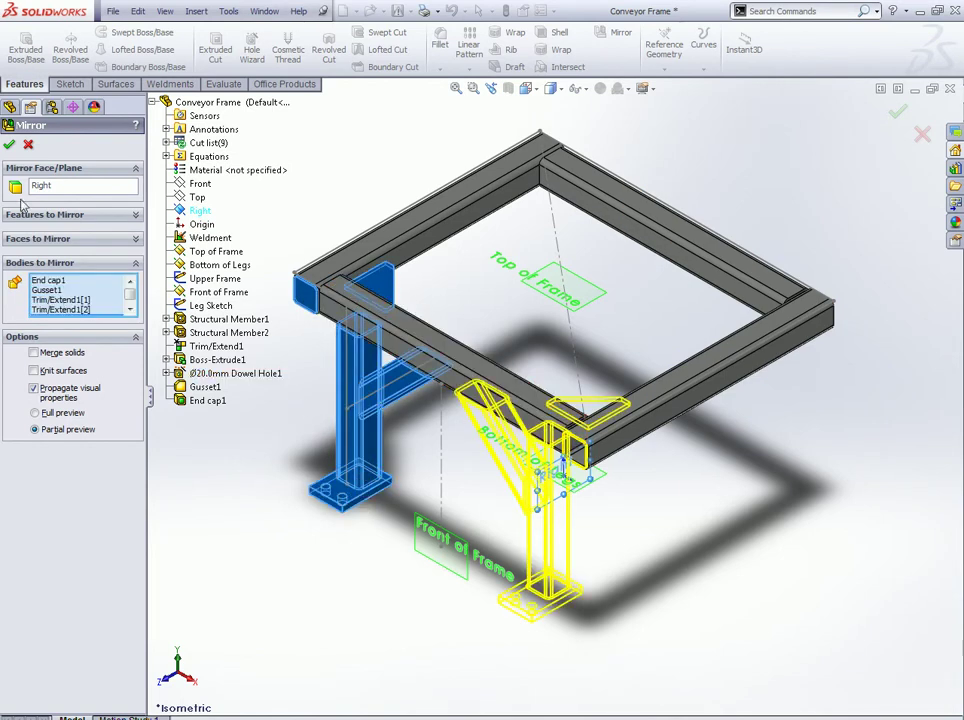
pyautogui.click(10, 143)
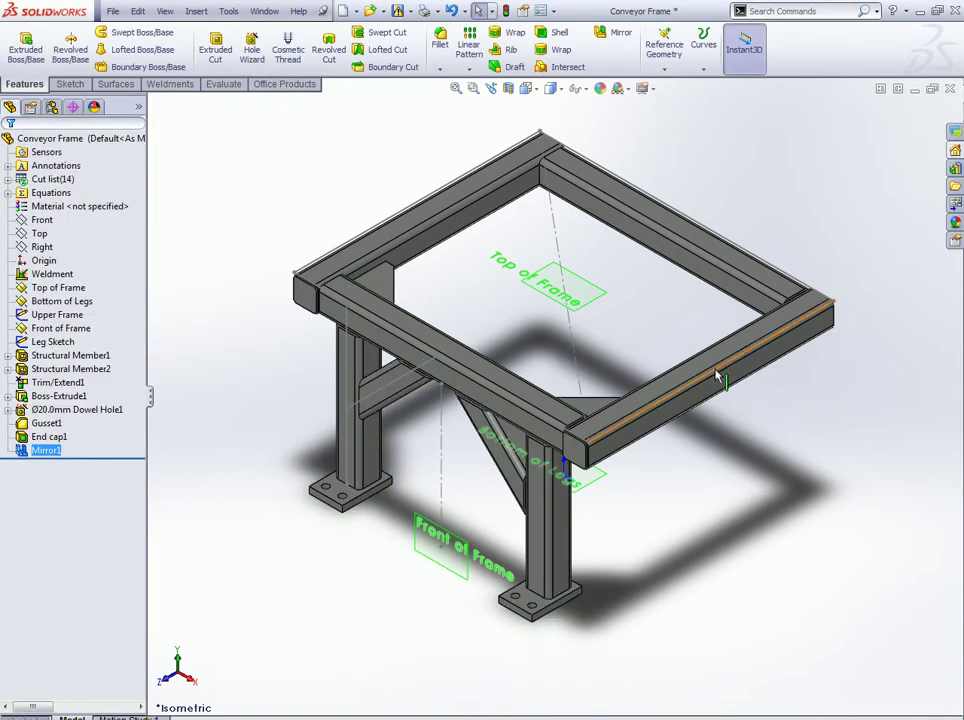
pyautogui.moveTo(721, 377); pyautogui.dragTo(690, 390, button='middle')
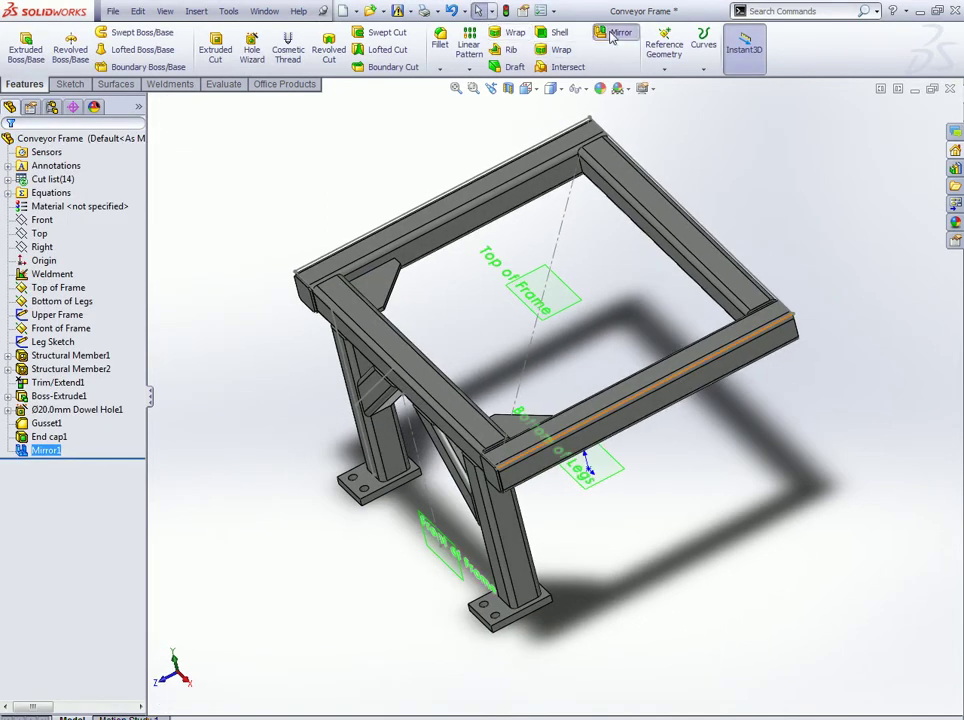
# Step: Start a second mirror about the Front plane, selecting both gussets and end caps
pyautogui.click(617, 32)
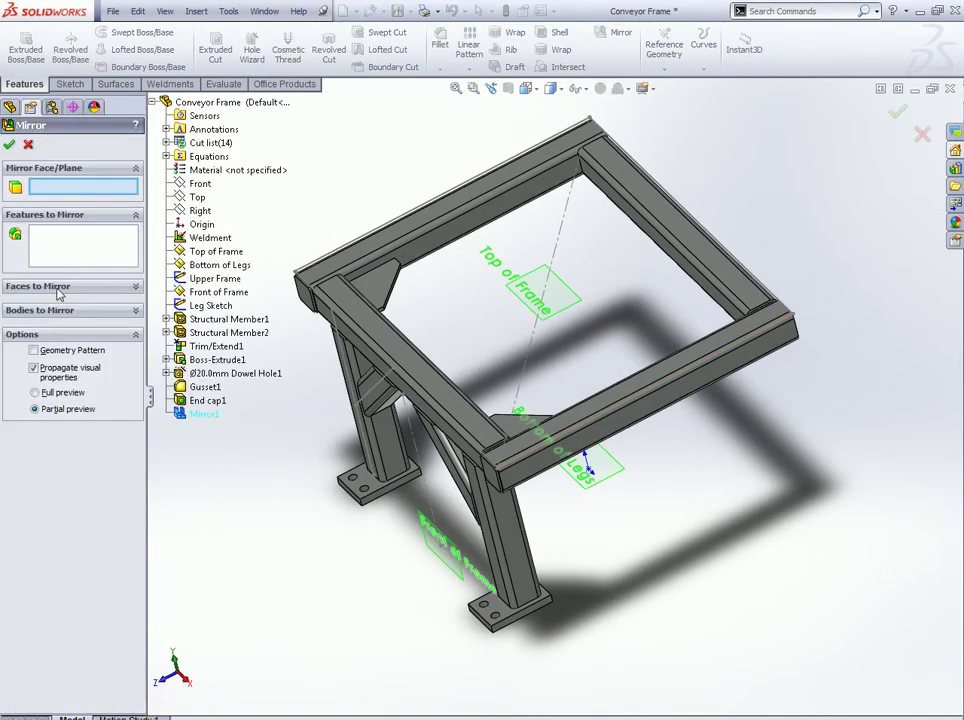
pyautogui.click(200, 185)
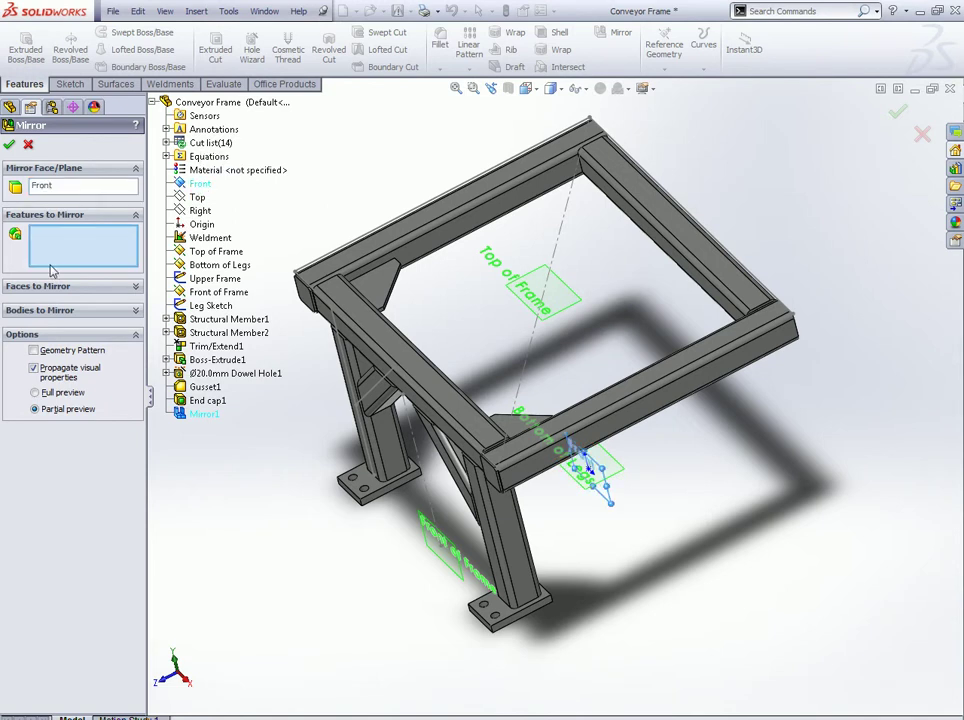
pyautogui.click(55, 308)
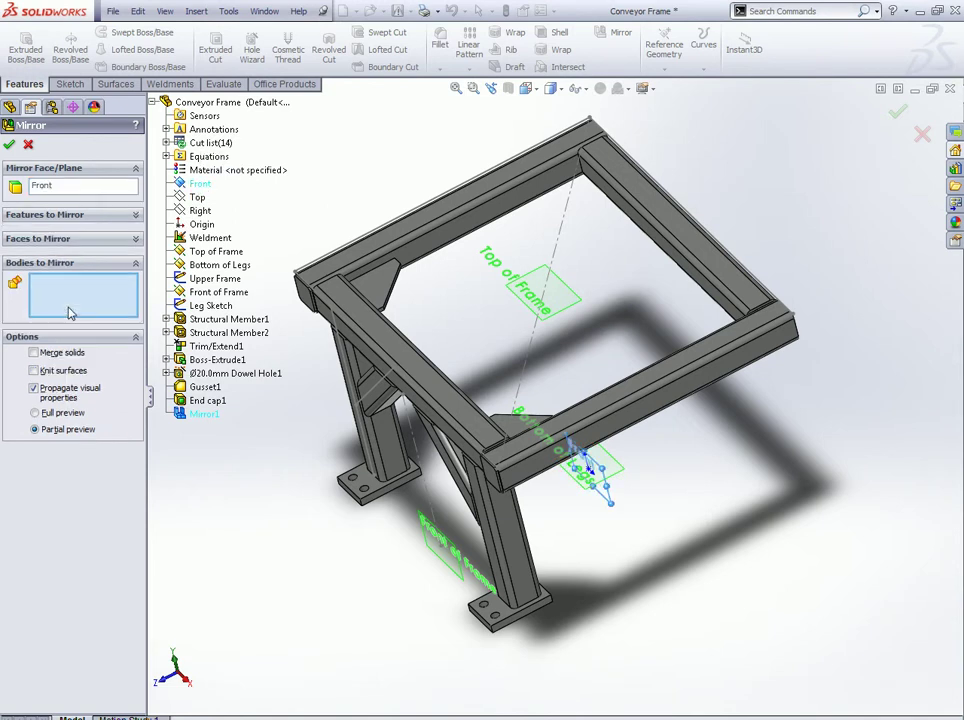
pyautogui.click(384, 294)
pyautogui.click(515, 425)
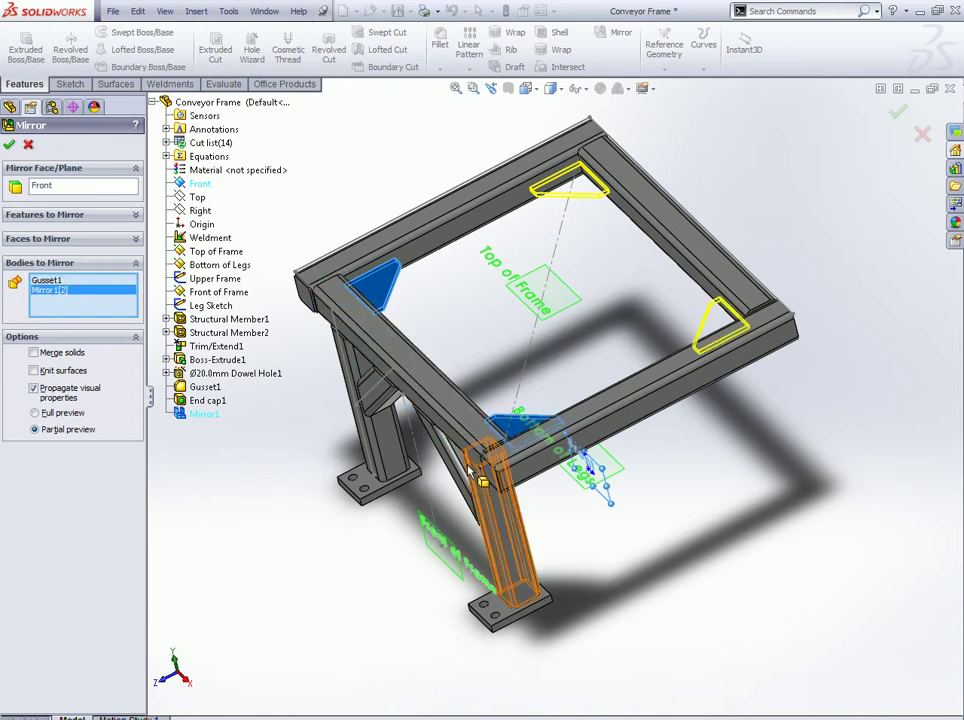
pyautogui.click(495, 480)
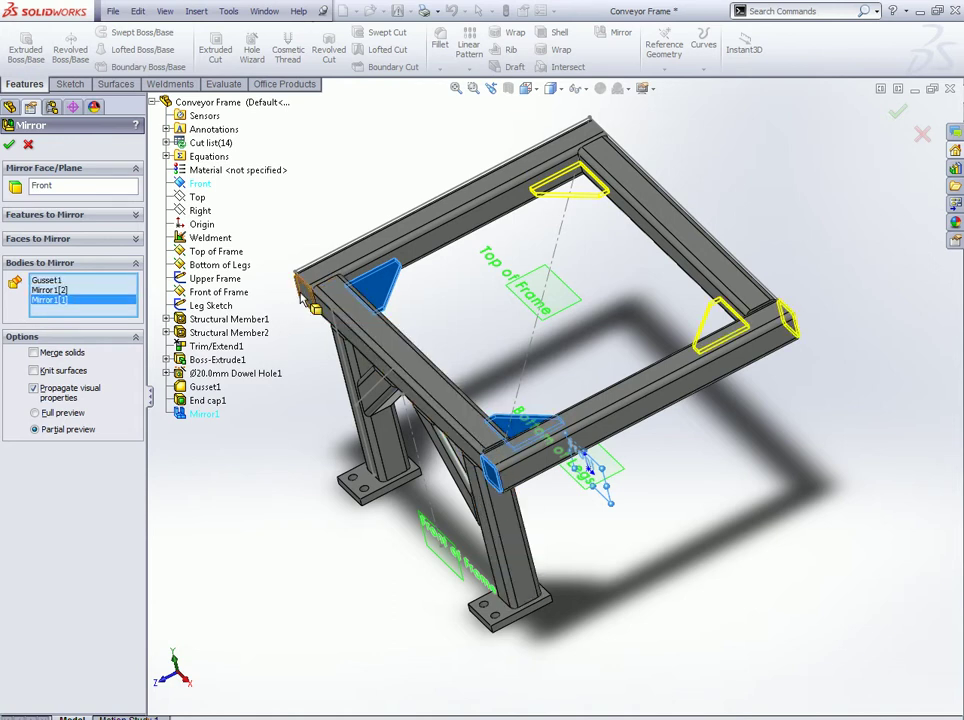
pyautogui.click(310, 298)
# Step: Add the diagonal brace, both legs and foot plates, and create Mirror2
pyautogui.moveTo(330, 387); pyautogui.dragTo(468, 428, button='middle')
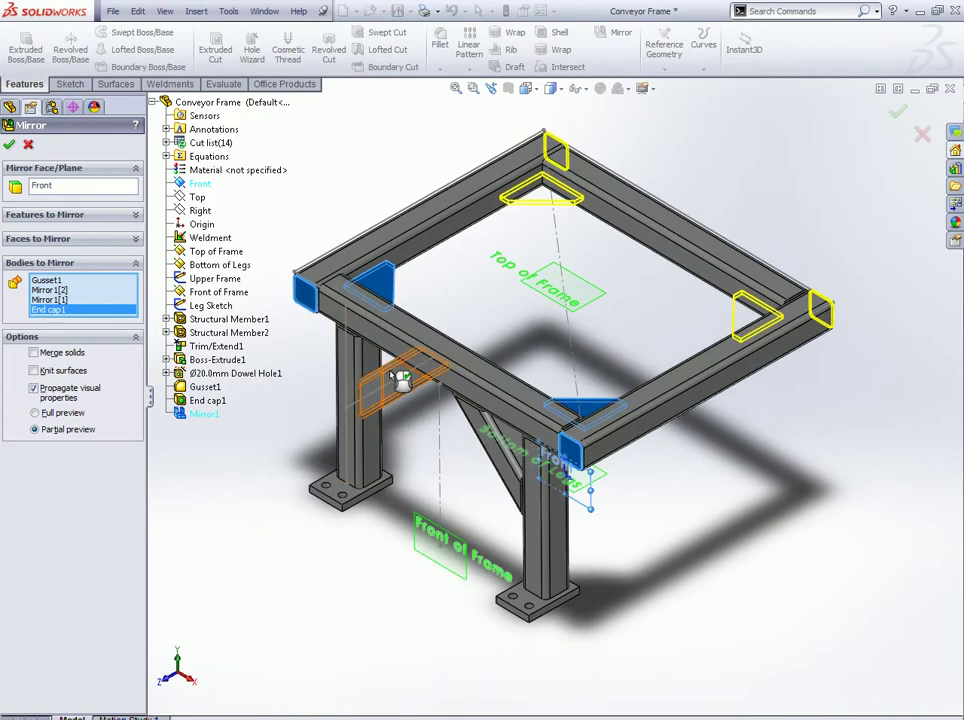
pyautogui.click(485, 440)
pyautogui.click(553, 530)
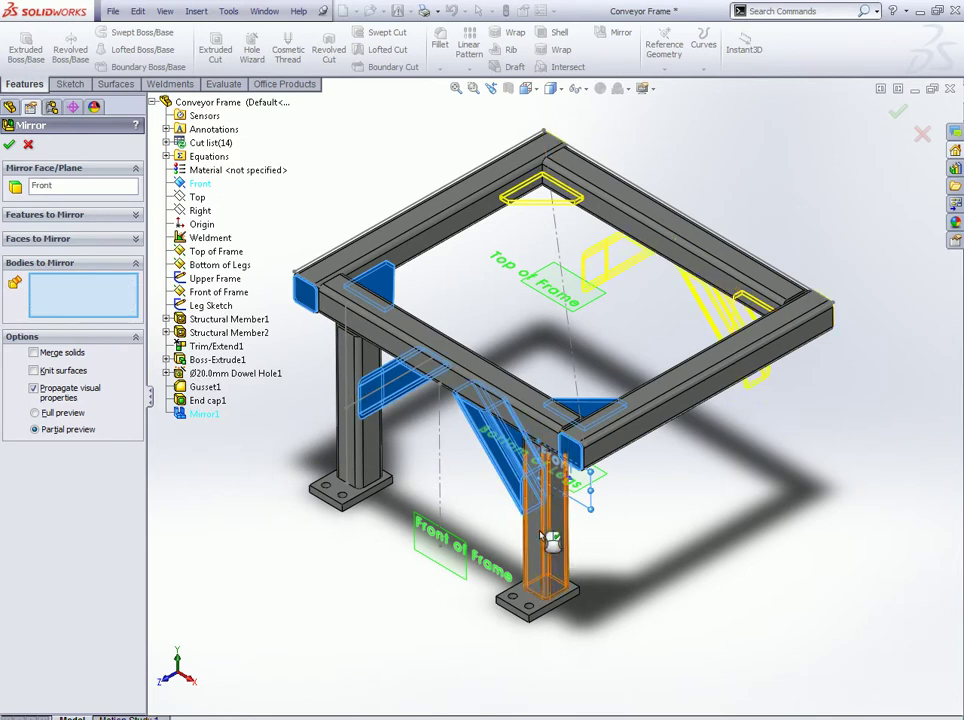
pyautogui.click(343, 425)
pyautogui.click(342, 492)
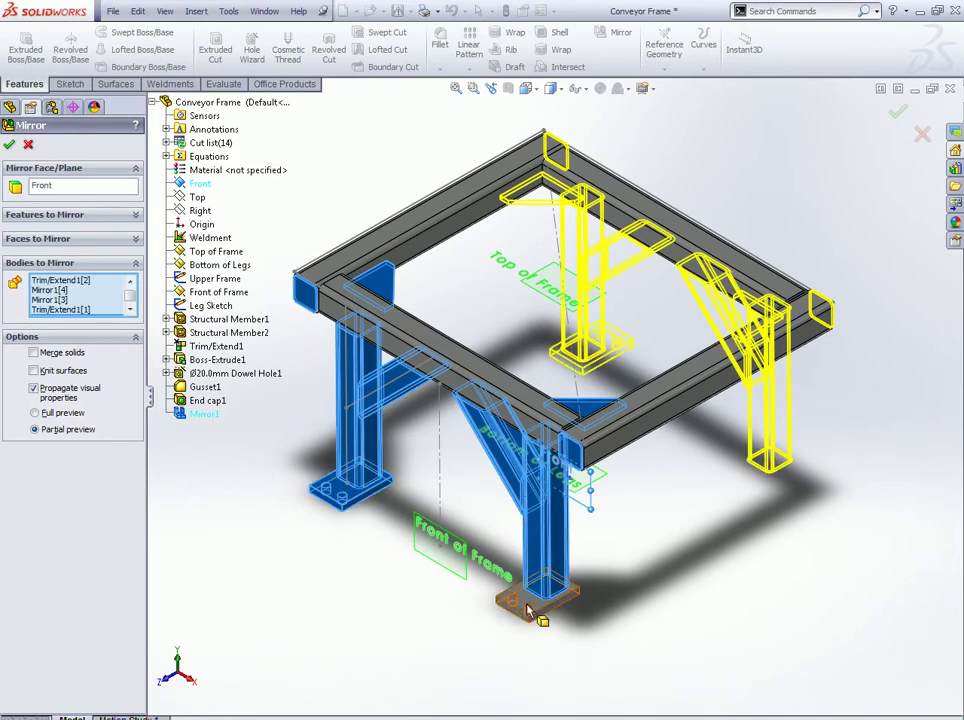
pyautogui.click(533, 606)
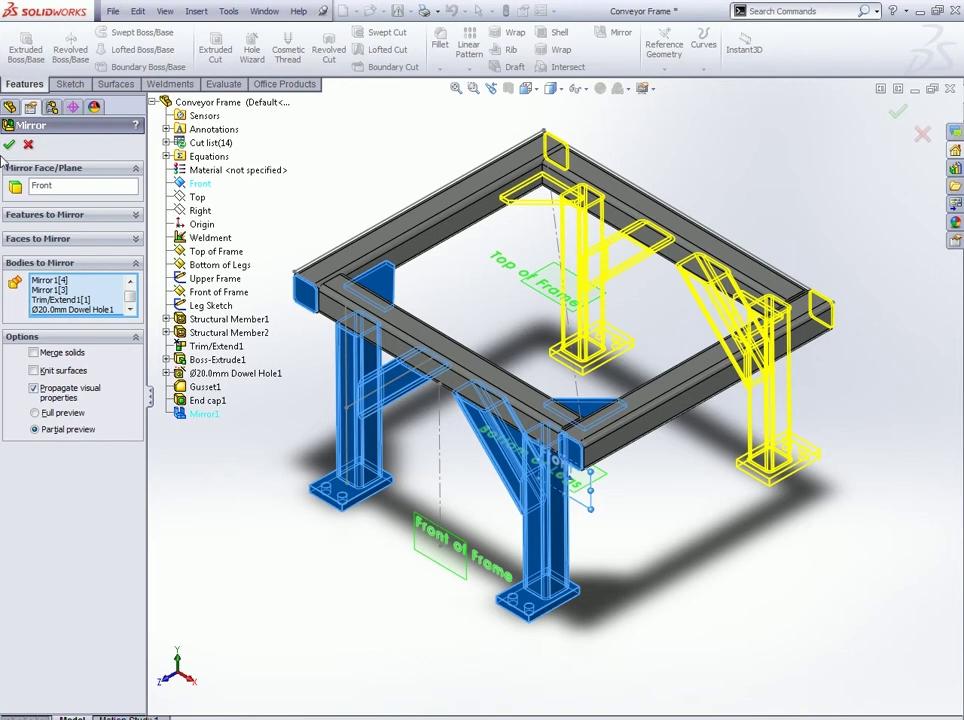
pyautogui.press('Return')
pyautogui.moveTo(383, 208)
pyautogui.mouseDown(button='middle')
pyautogui.moveTo(740, 242)
pyautogui.moveTo(640, 281)
pyautogui.mouseUp(button='middle')
pyautogui.hotkey('ctrl', '7')
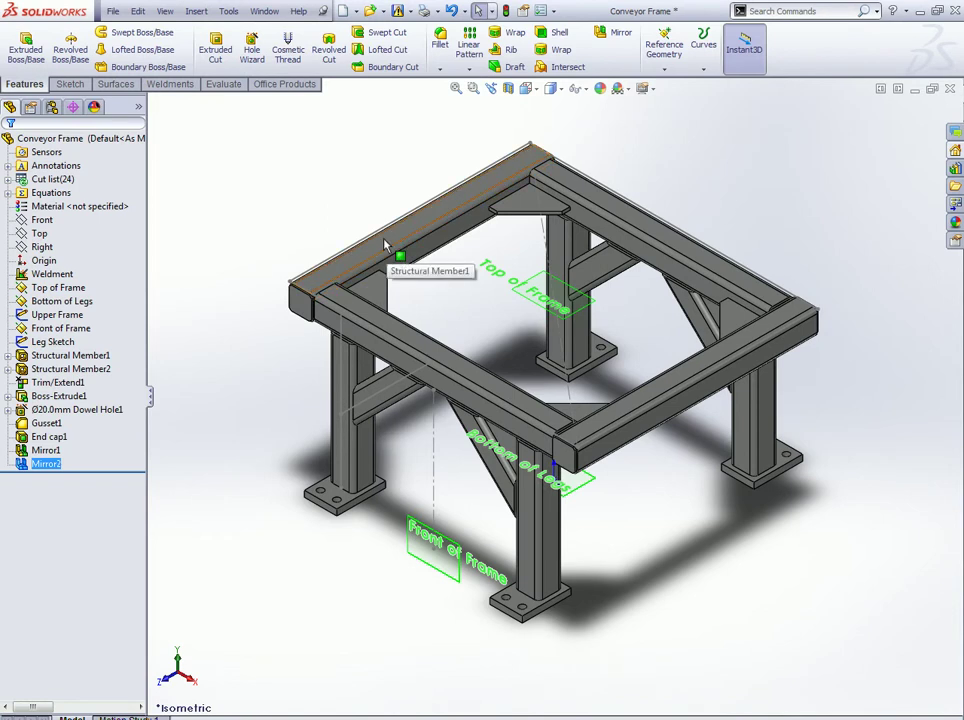
# Step: Open a new sketch, Sketch16, on the Top of Frame plane
pyautogui.click(58, 288)
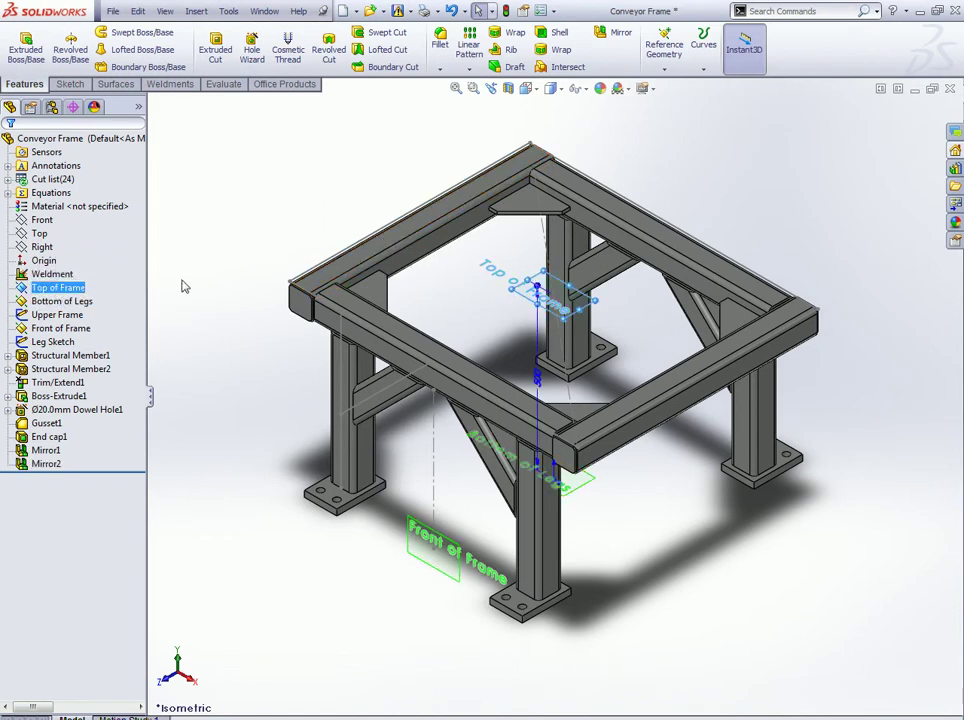
pyautogui.click(60, 328)
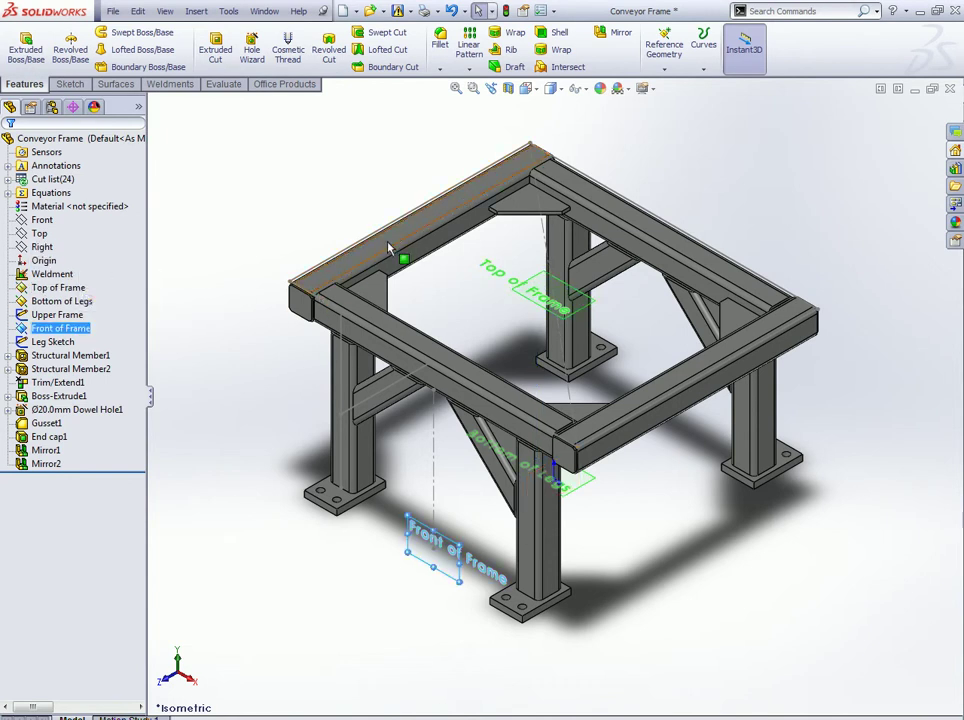
pyautogui.scroll(-3, 390, 247)
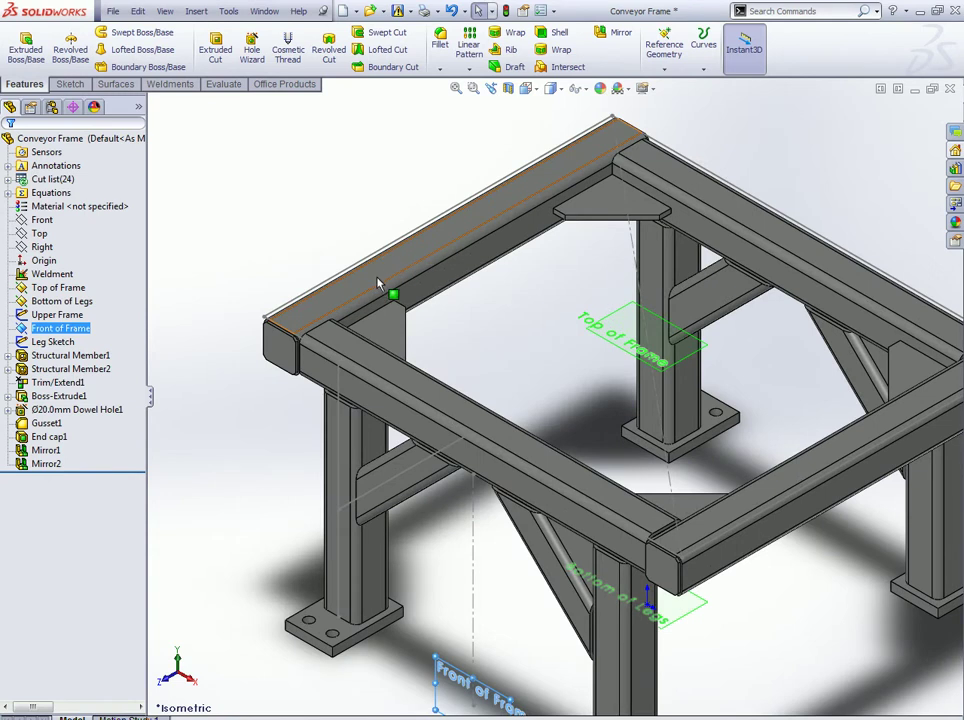
pyautogui.keyDown('ctrl'); pyautogui.click(71, 301); pyautogui.keyUp('ctrl')
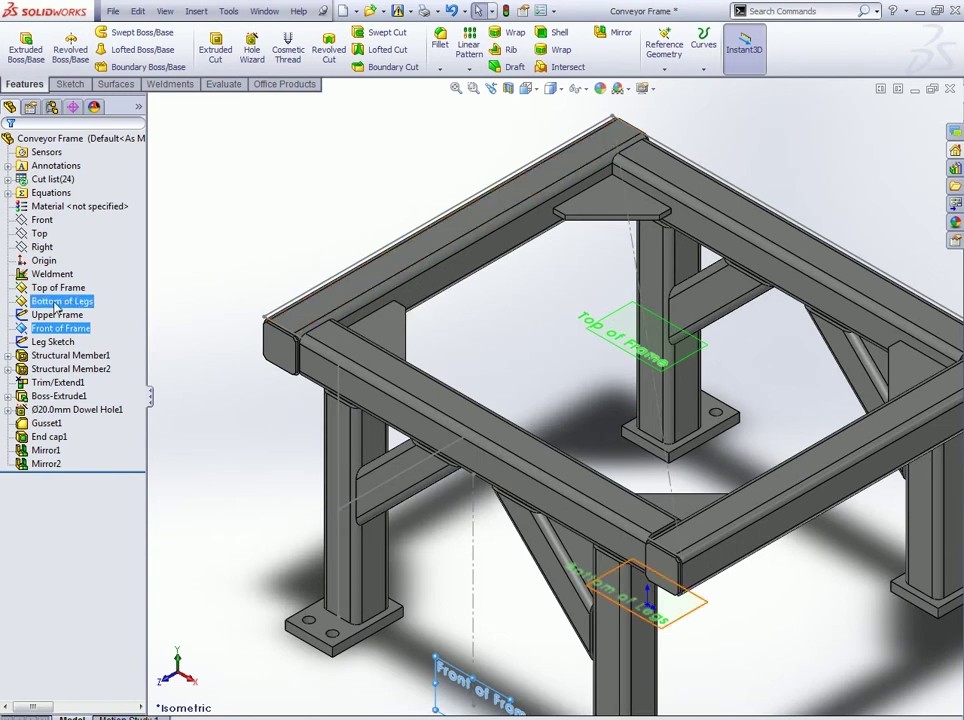
pyautogui.click(58, 287)
pyautogui.moveTo(189, 194)
pyautogui.mouseDown(button='middle')
pyautogui.moveTo(280, 179)
pyautogui.moveTo(219, 211)
pyautogui.mouseUp(button='middle')
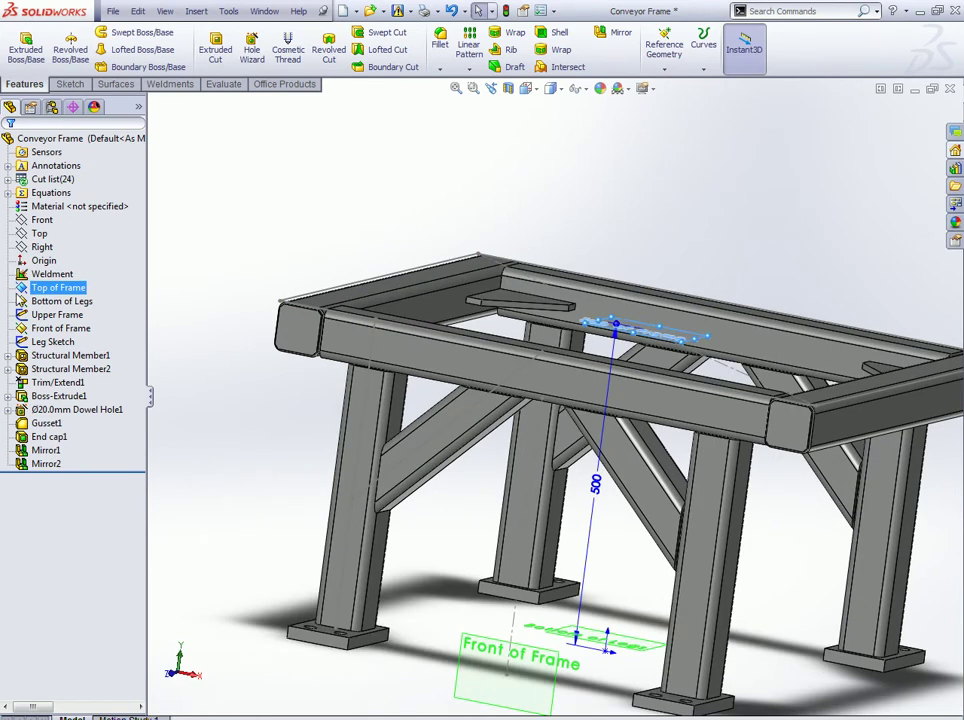
pyautogui.rightClick(27, 293)
pyautogui.click(38, 270)
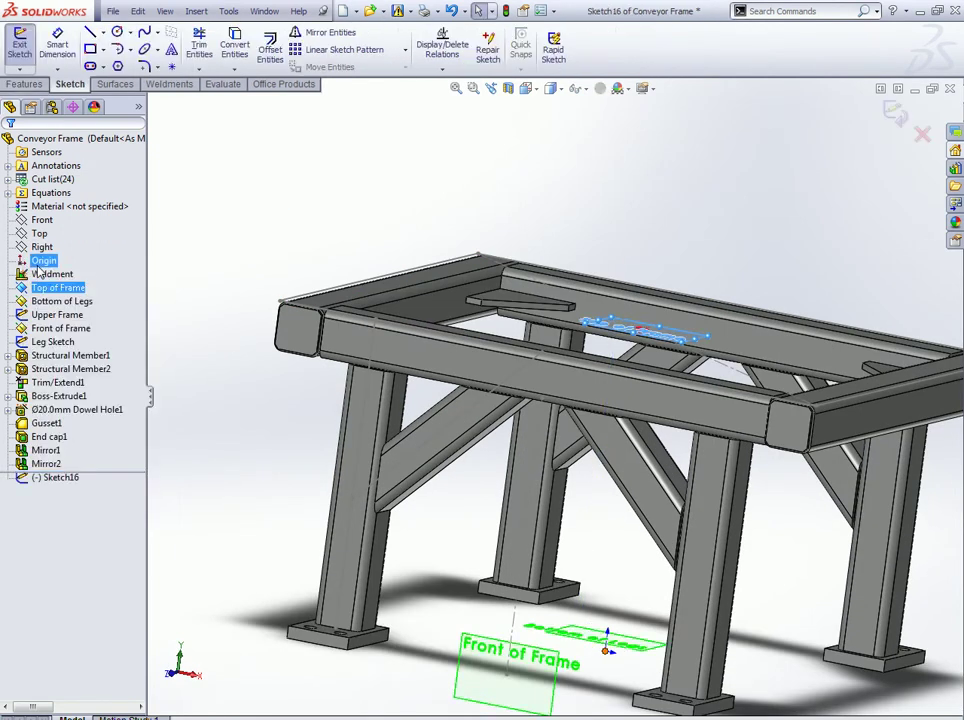
# Step: View the sketch from above and draw a centre line across the frame between the side members
pyautogui.hotkey('ctrl', '7')
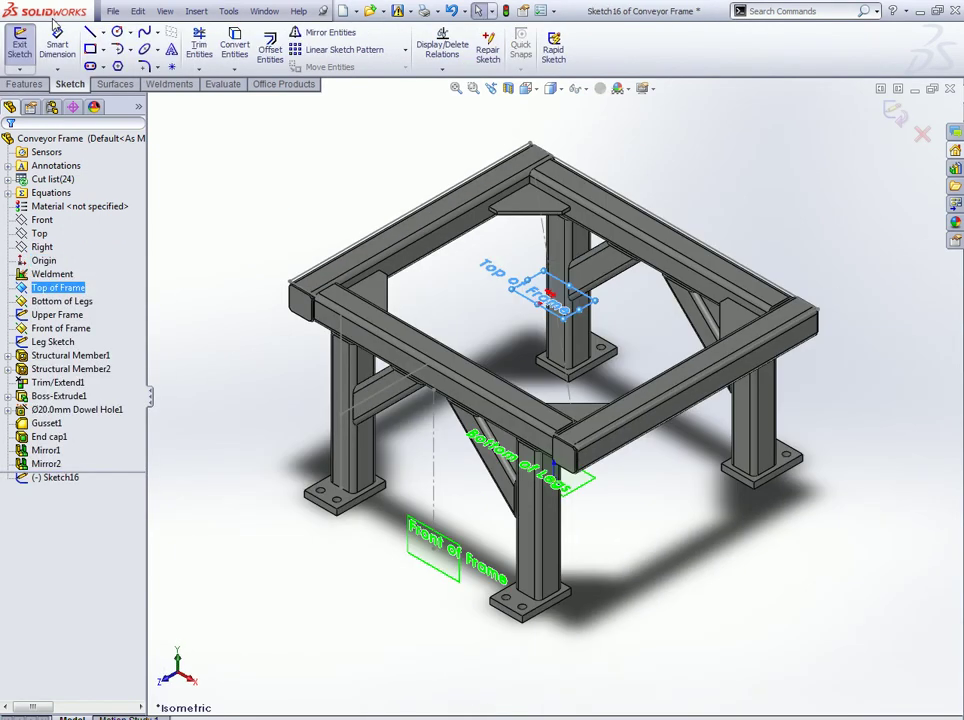
pyautogui.hotkey('ctrl', '8')
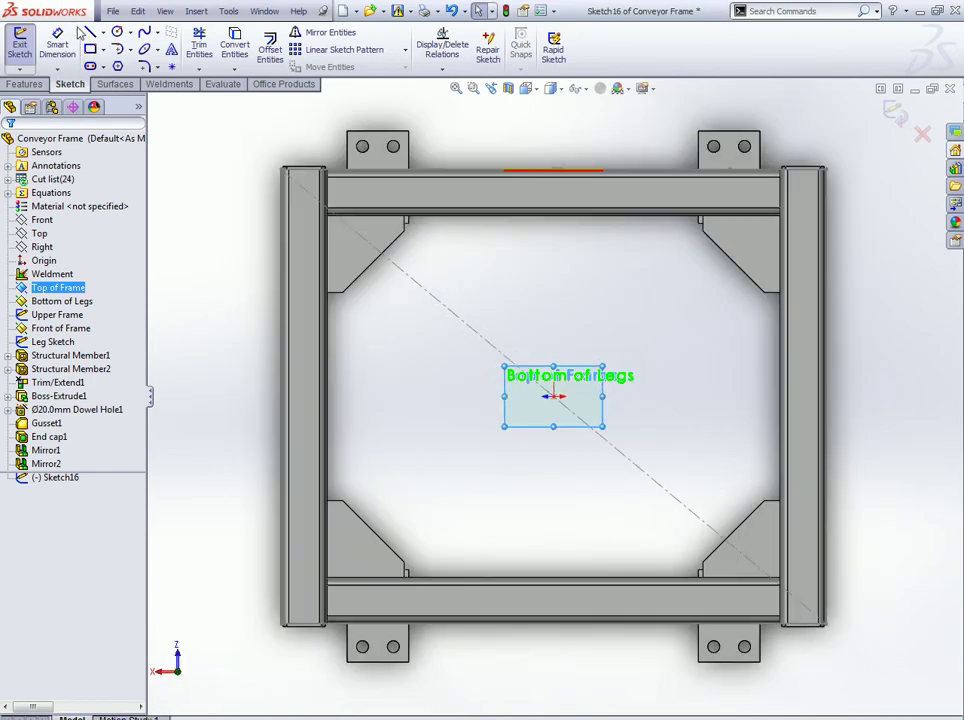
pyautogui.click(102, 33)
pyautogui.click(110, 47)
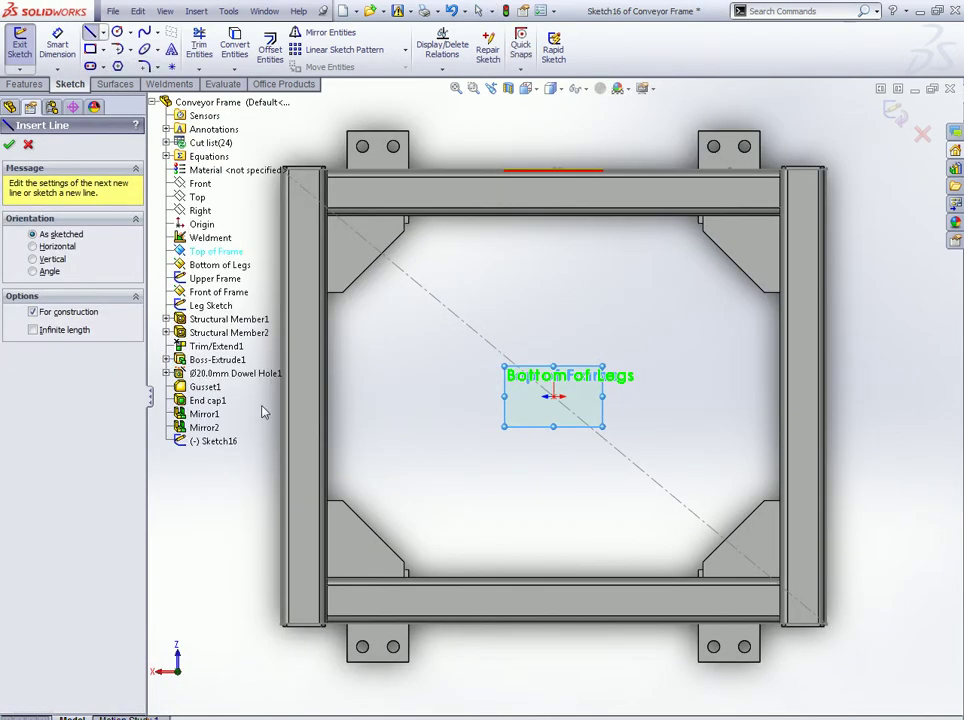
pyautogui.click(350, 397)
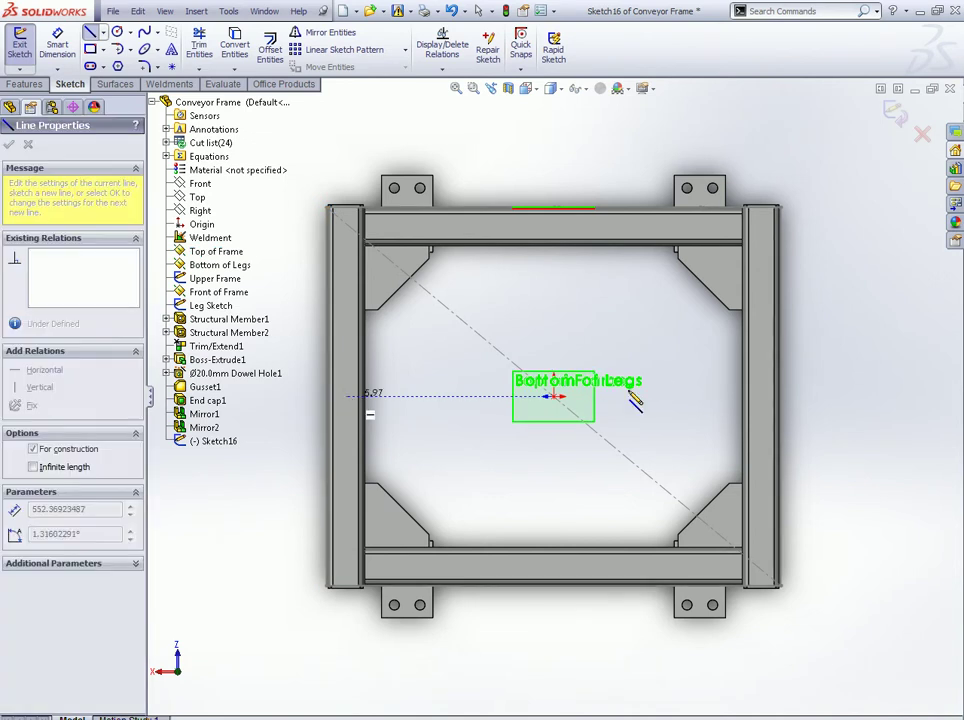
pyautogui.click(742, 397)
pyautogui.press('Escape')
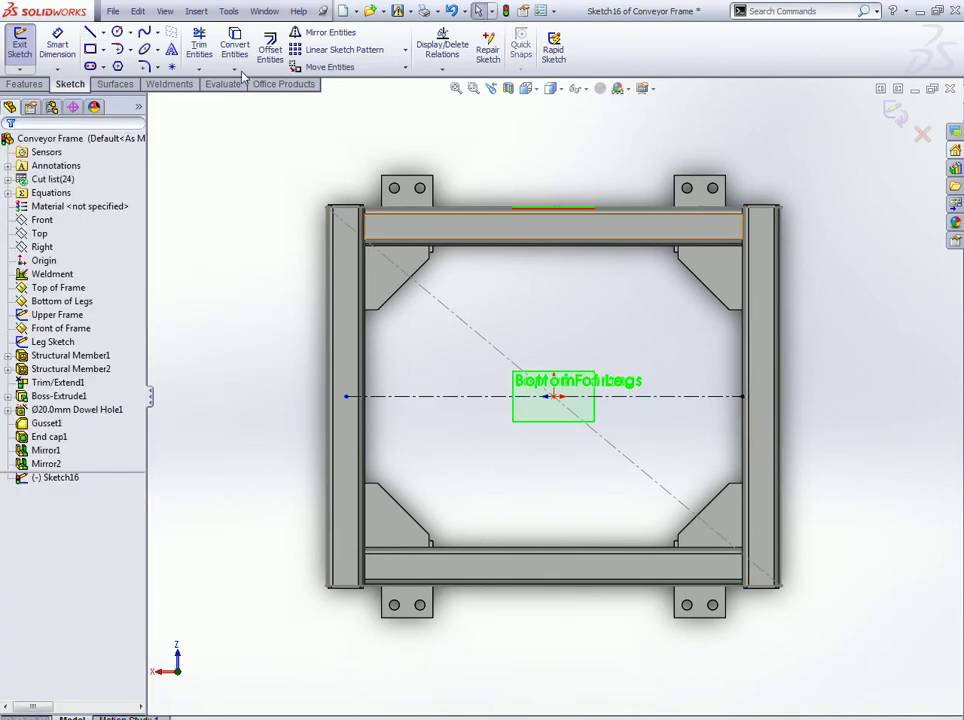
# Step: Draw a horizontal line across the frame from the left edge to the right edge
pyautogui.click(90, 32)
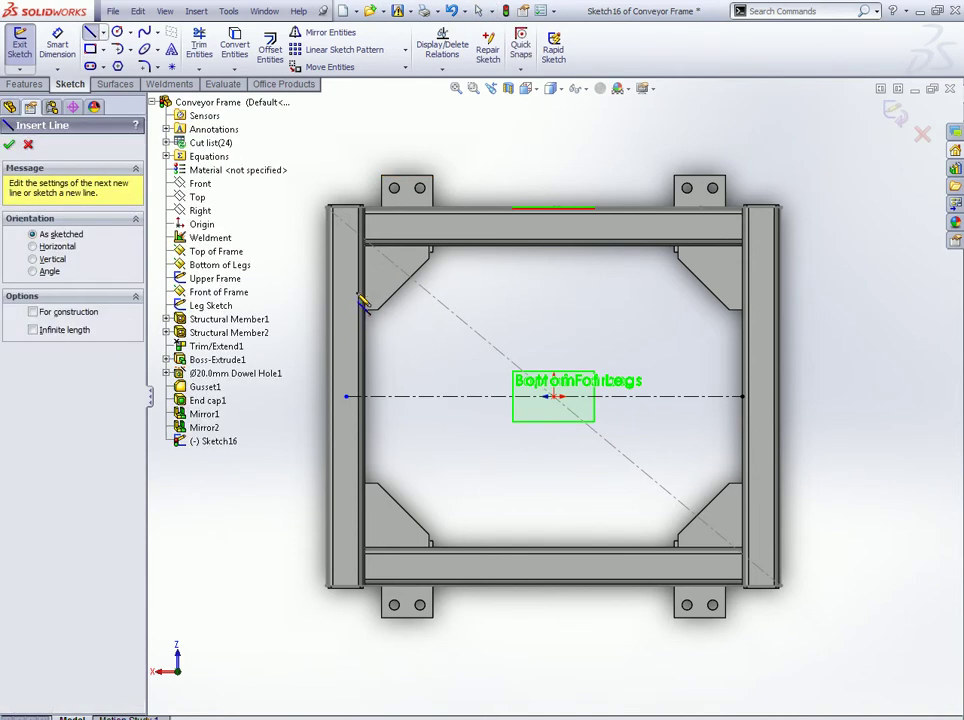
pyautogui.click(333, 292)
pyautogui.click(781, 286)
pyautogui.press('Escape')
# Step: Dimension the line 19 in (241.300 mm) from the centre line
pyautogui.click(57, 40)
pyautogui.click(527, 289)
pyautogui.click(490, 396)
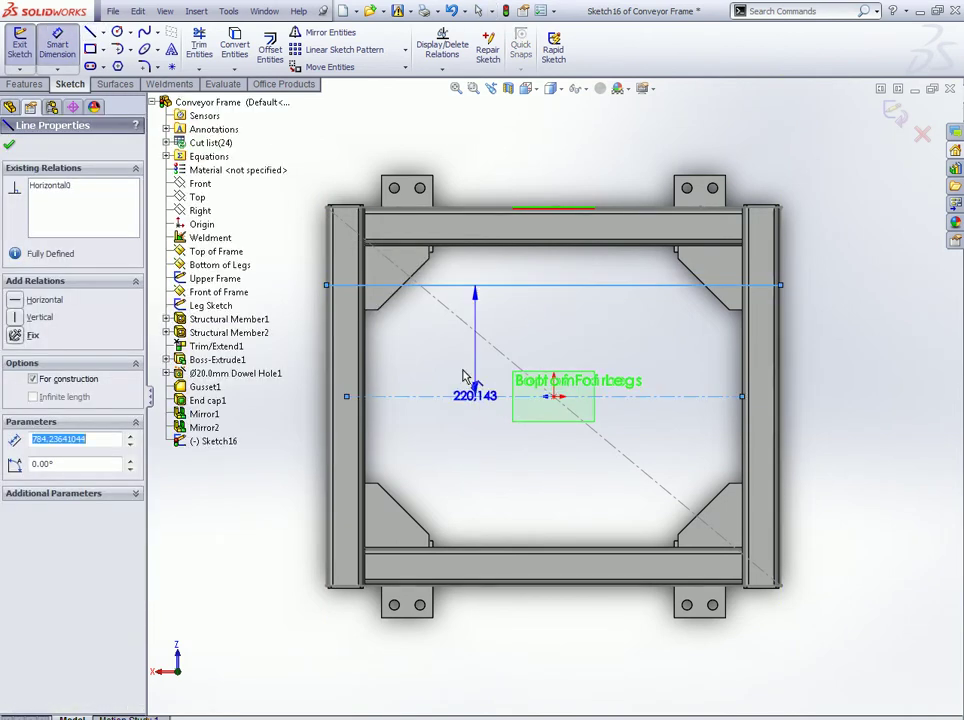
pyautogui.click(475, 352)
pyautogui.write('19')
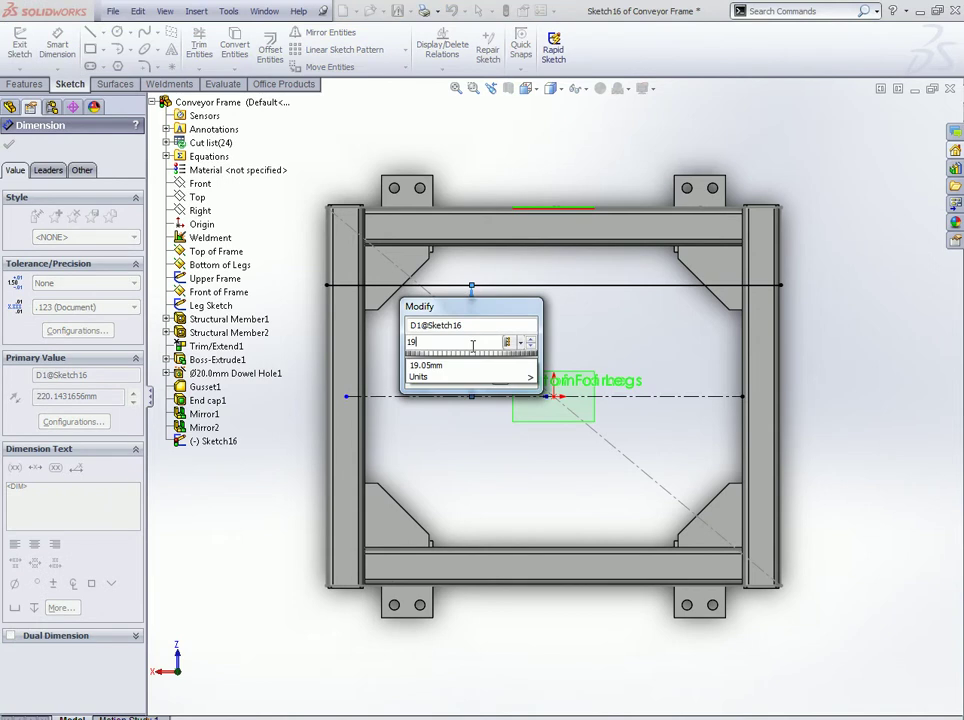
pyautogui.write('in')
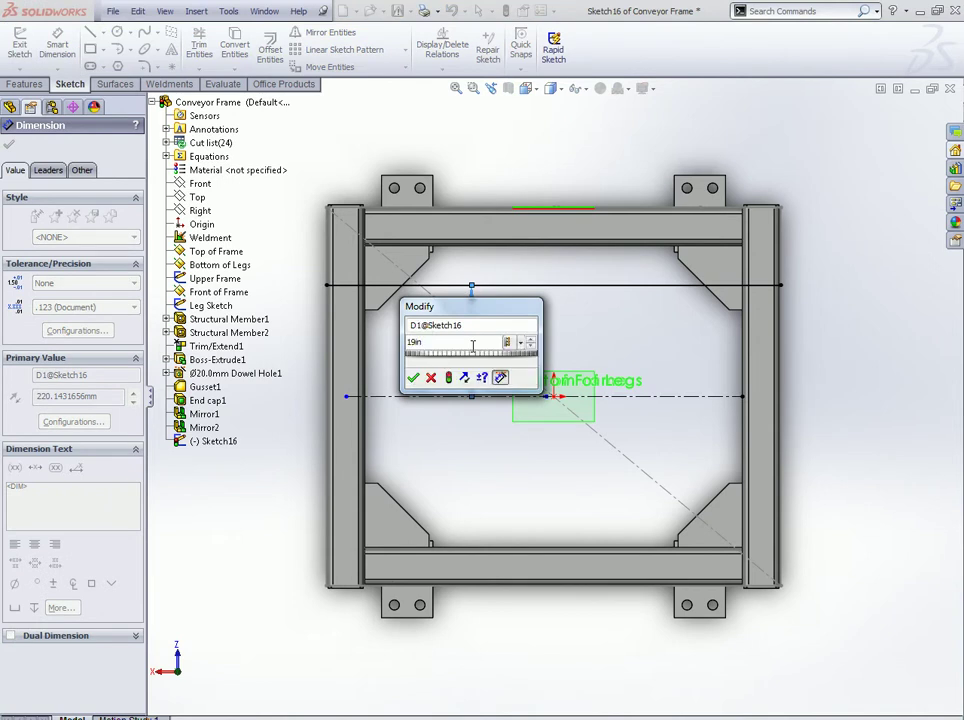
pyautogui.press('Return')
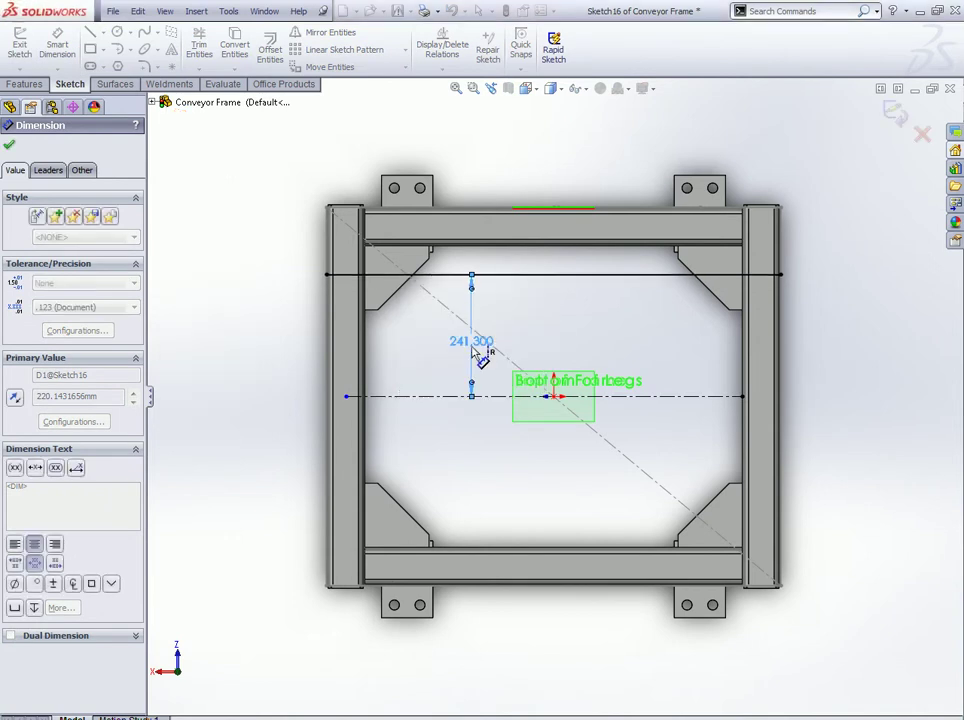
pyautogui.click(215, 280)
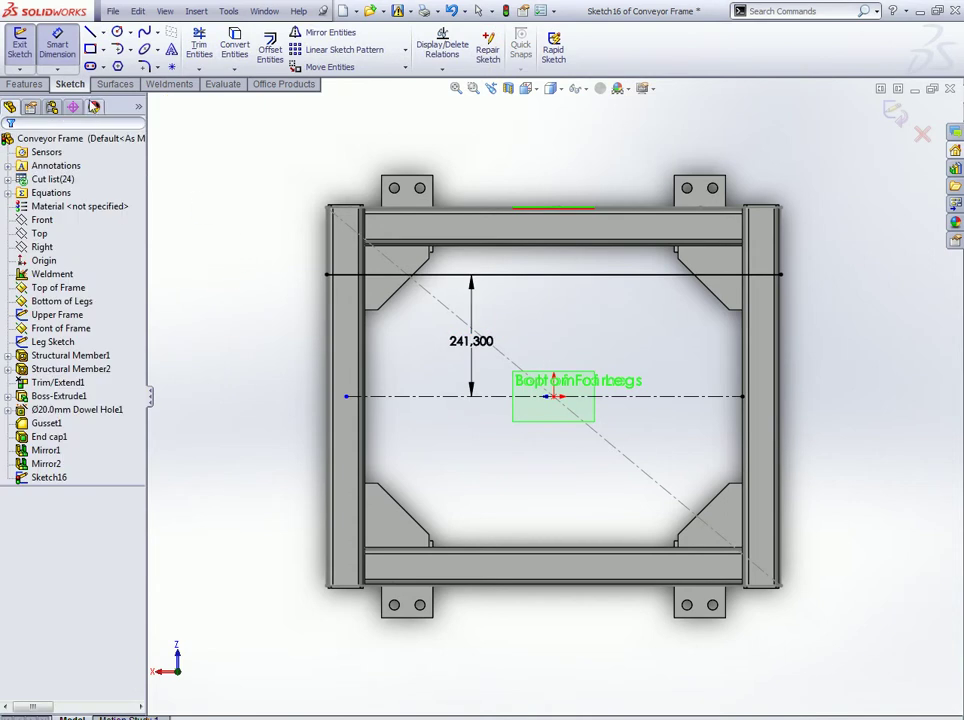
pyautogui.press('Escape')
# Step: Mirror the dimensioned line about the centre line and return to the isometric view
pyautogui.click(512, 275)
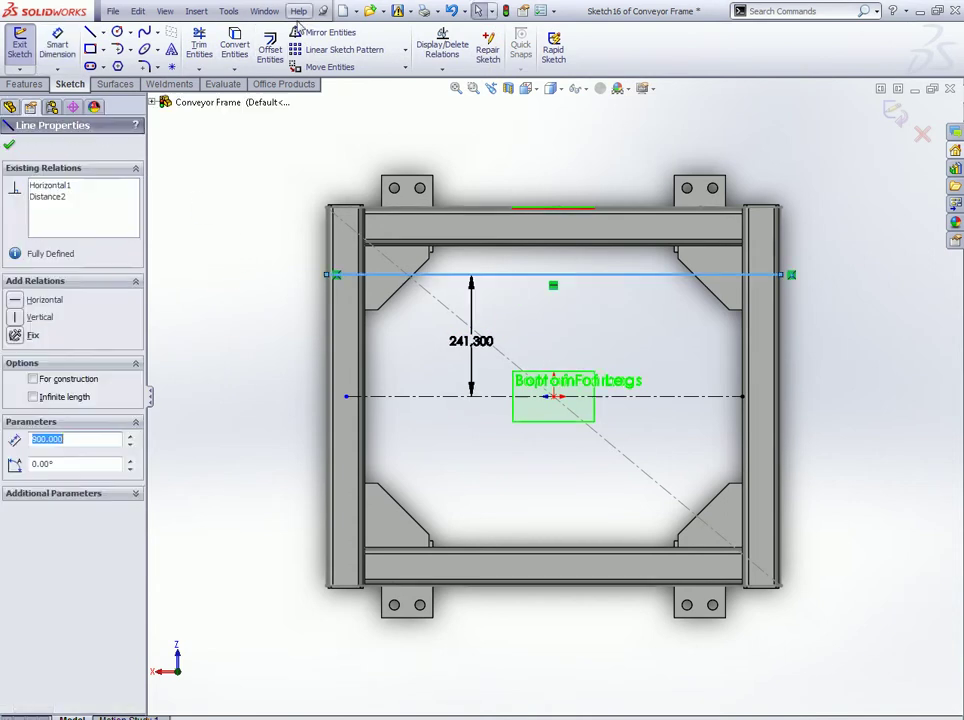
pyautogui.click(320, 32)
pyautogui.click(66, 339)
pyautogui.click(424, 397)
pyautogui.click(10, 145)
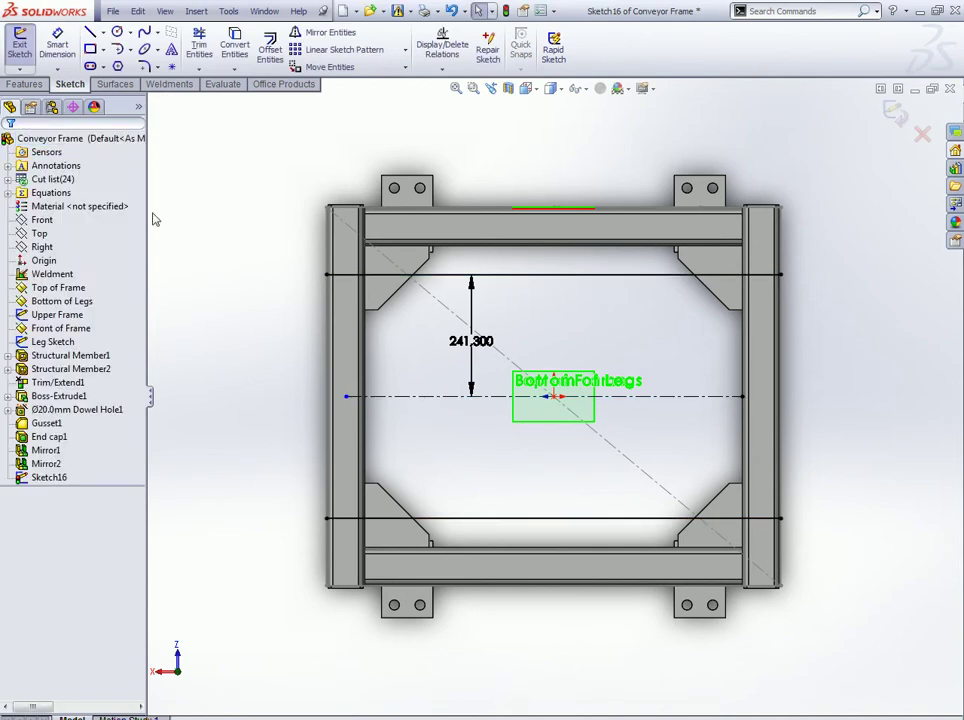
pyautogui.press('z')
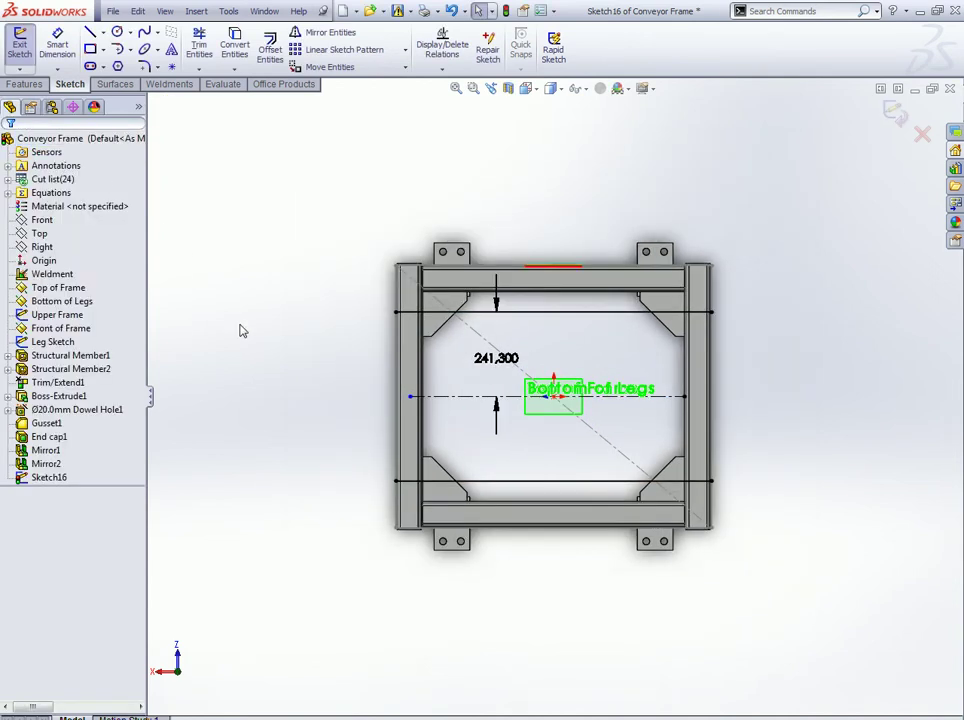
pyautogui.hotkey('ctrl', '7')
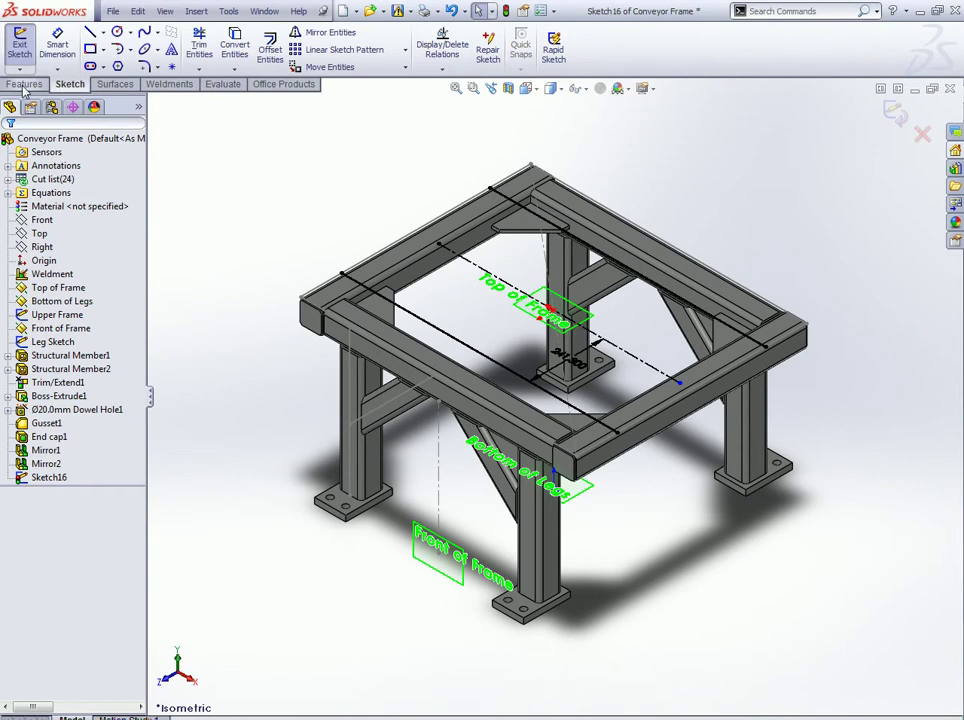
# Step: Exit Sketch16 from the weldment tools
pyautogui.click(114, 84)
pyautogui.click(169, 84)
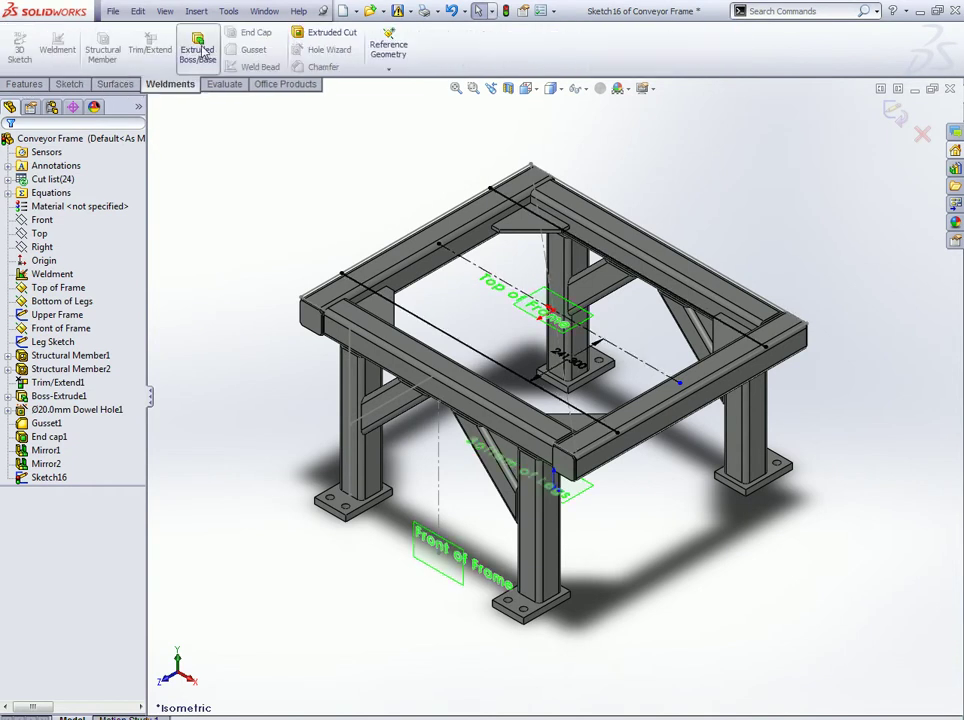
pyautogui.click(895, 112)
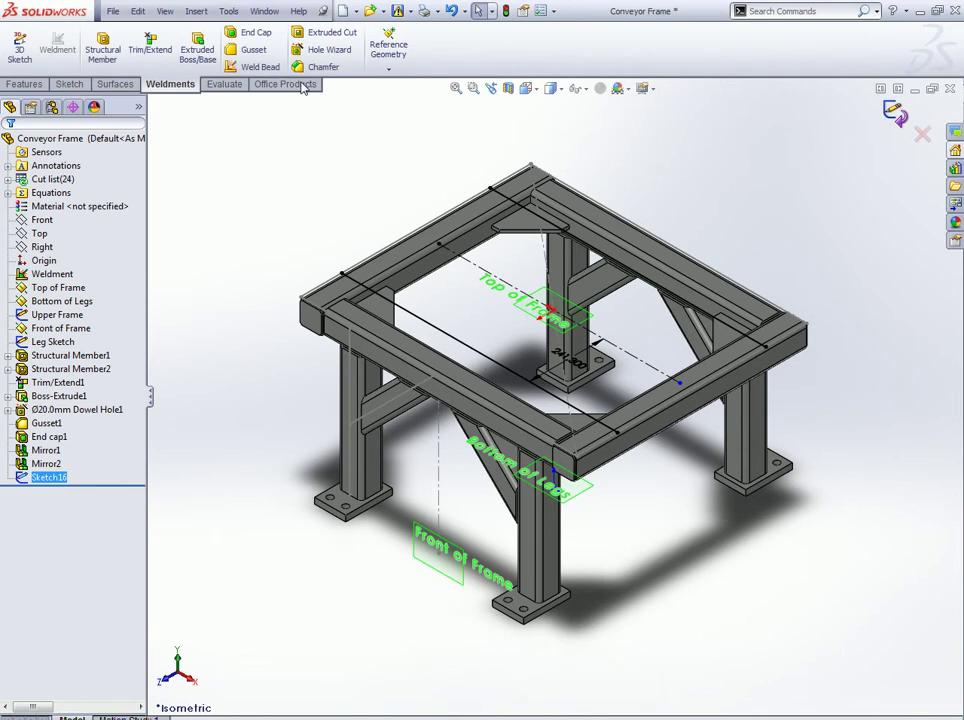
# Step: Start a structural member, check the ansi inch angle iron sizes, then cancel it
pyautogui.click(104, 46)
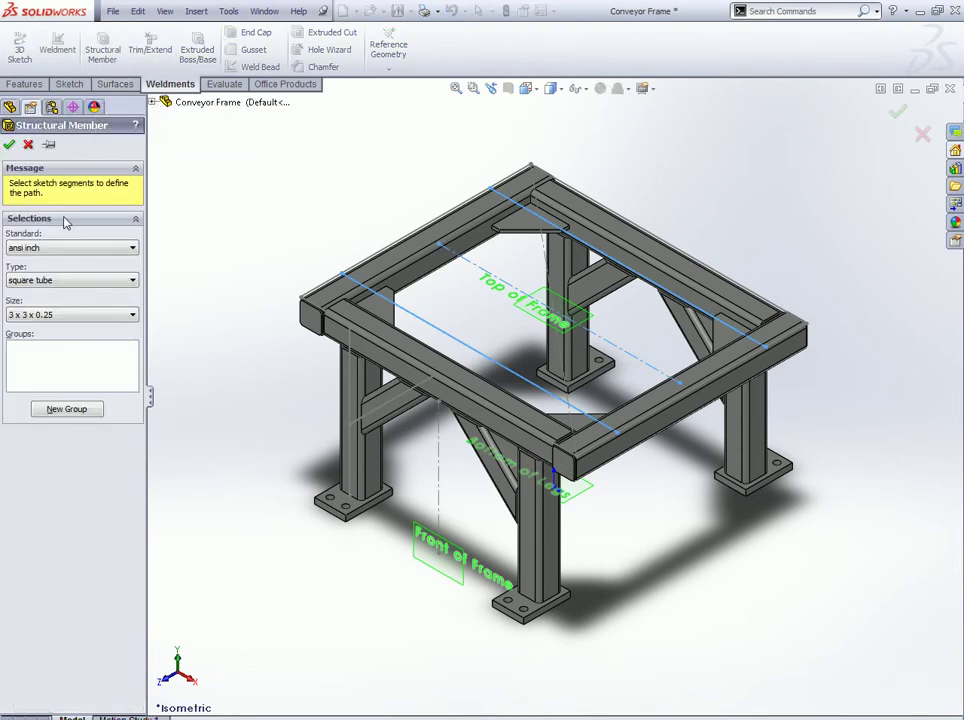
pyautogui.click(36, 248)
pyautogui.click(30, 262)
pyautogui.click(33, 280)
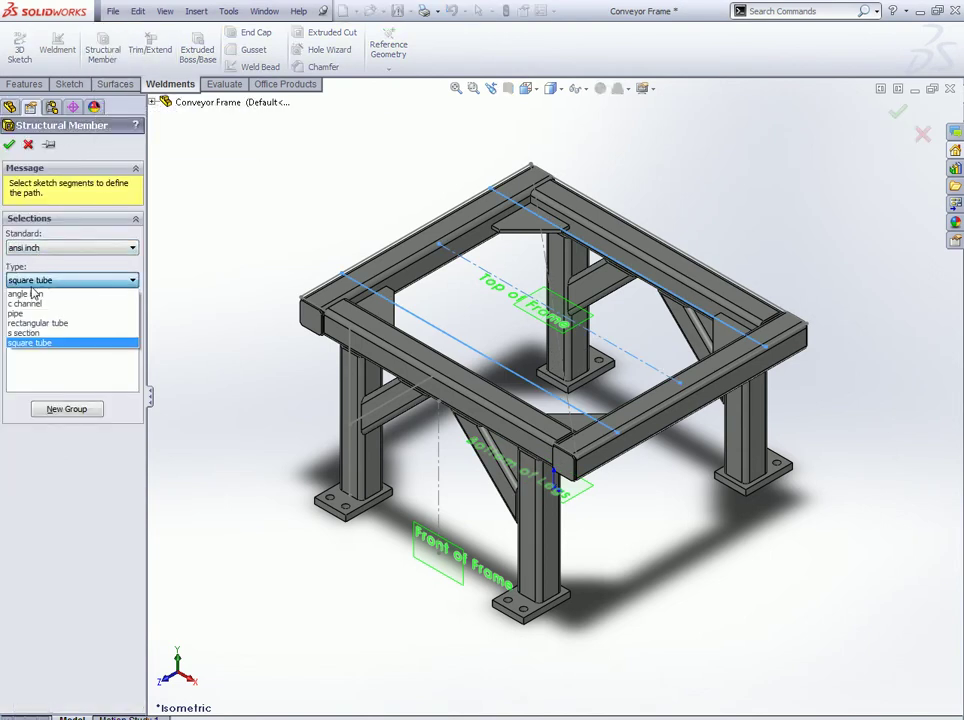
pyautogui.click(45, 294)
pyautogui.click(43, 314)
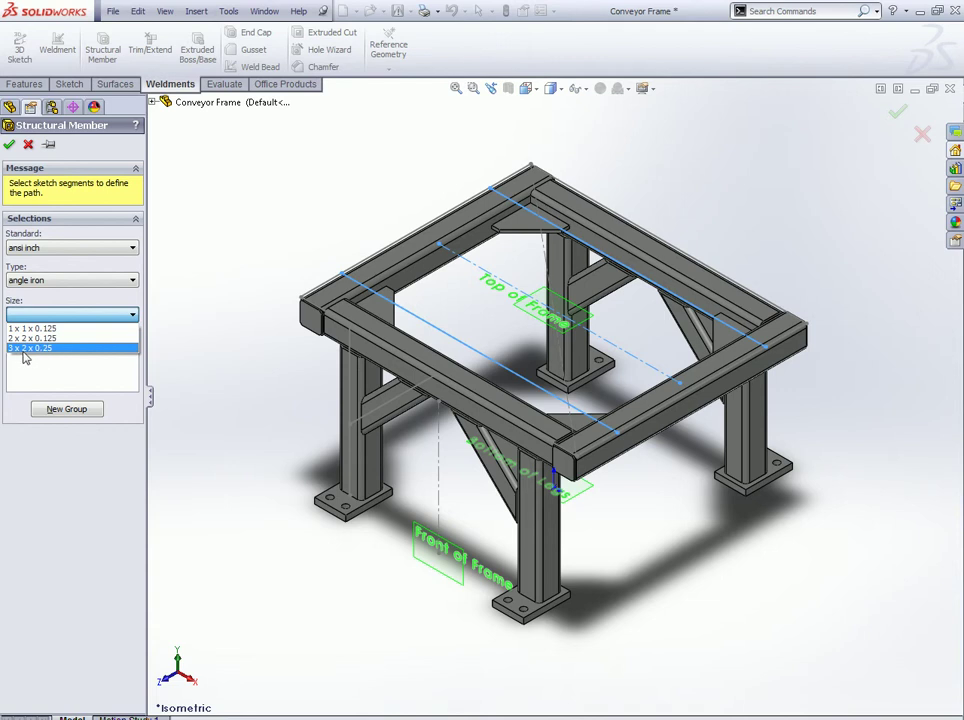
pyautogui.click(48, 370)
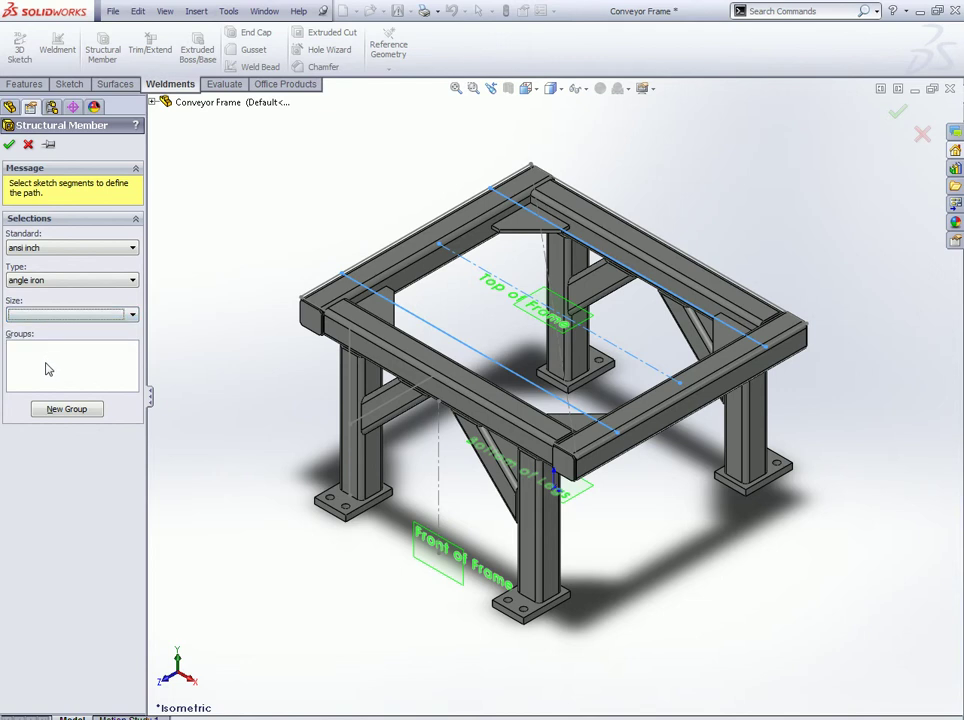
pyautogui.click(28, 145)
pyautogui.click(113, 11)
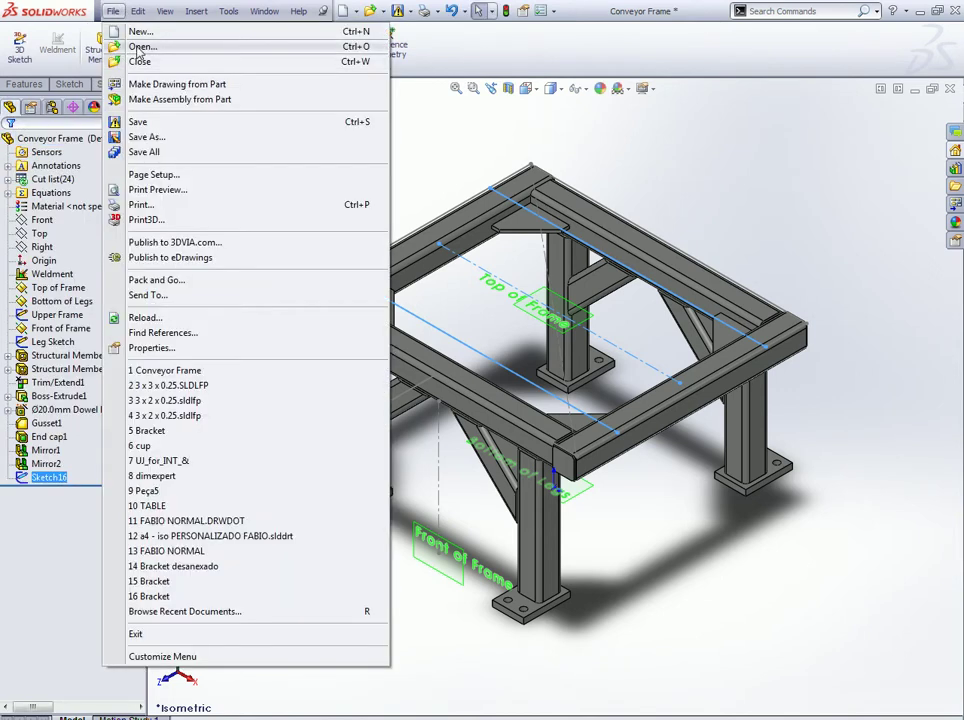
# Step: Open 3 x 2 x 0.25.sldlfp from lang\portuguese-brazilian\weldment profiles\ansi inch\angle iron
pyautogui.click(121, 50)
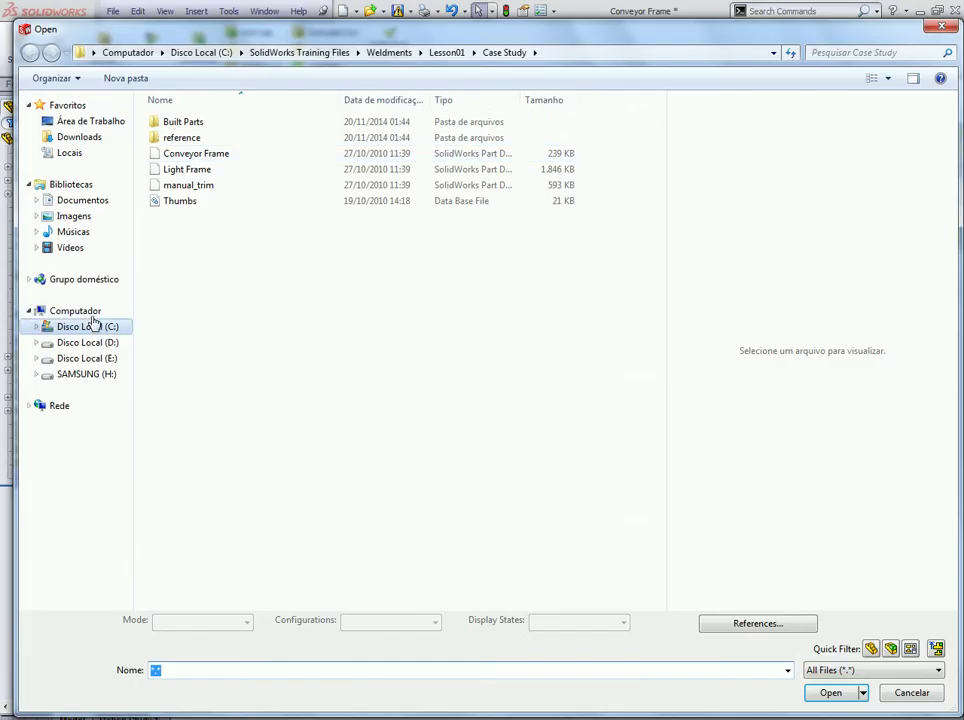
pyautogui.click(63, 326)
pyautogui.doubleClick(183, 140)
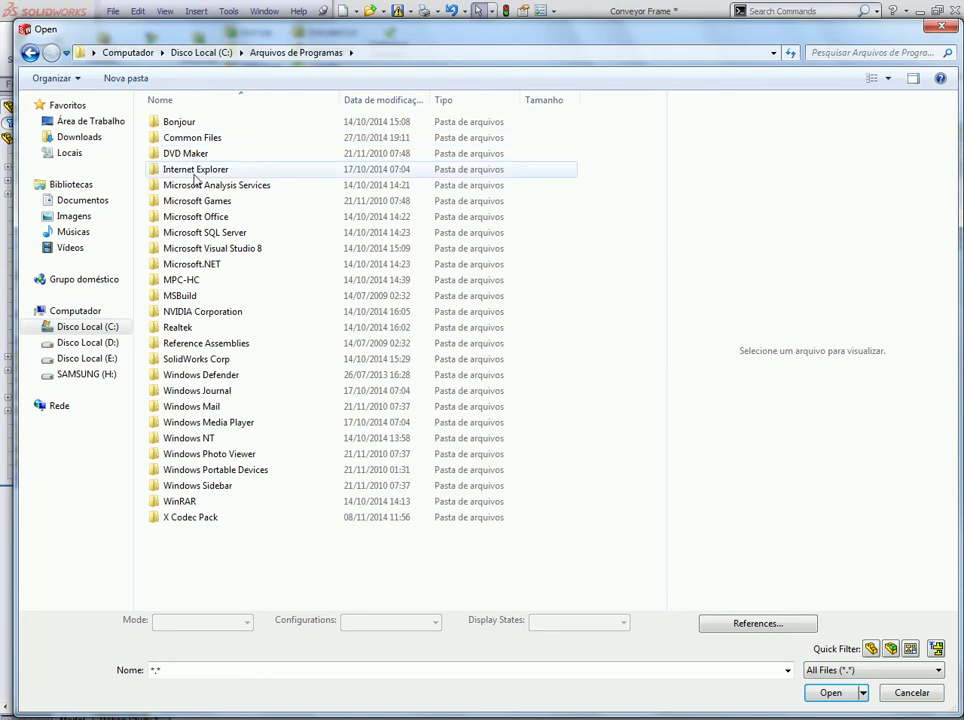
pyautogui.doubleClick(196, 359)
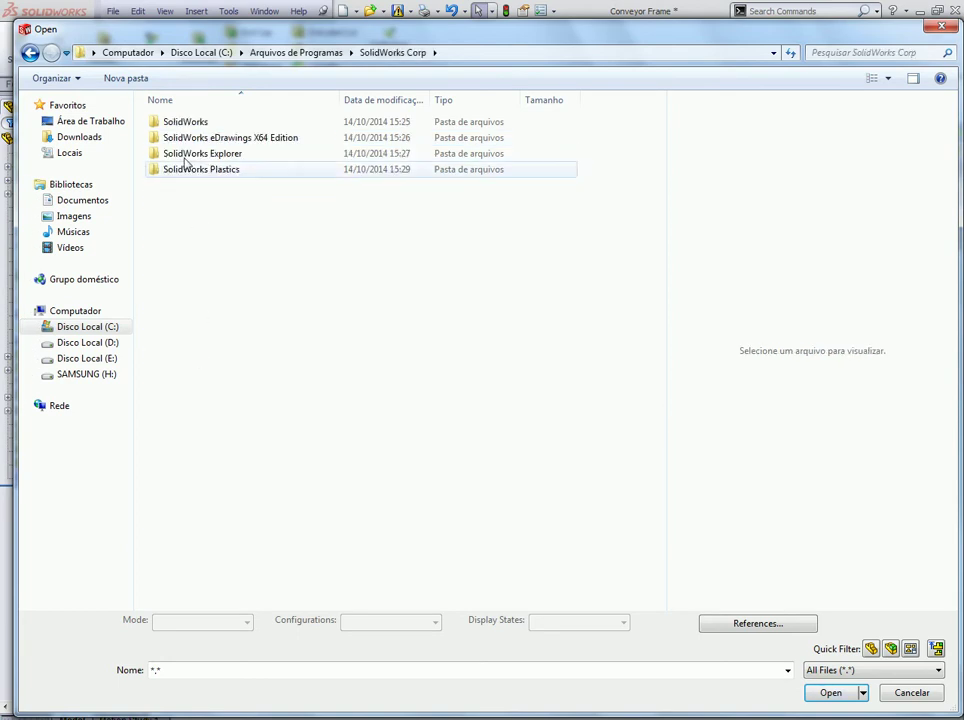
pyautogui.doubleClick(180, 124)
pyautogui.click(170, 282)
pyautogui.doubleClick(170, 282)
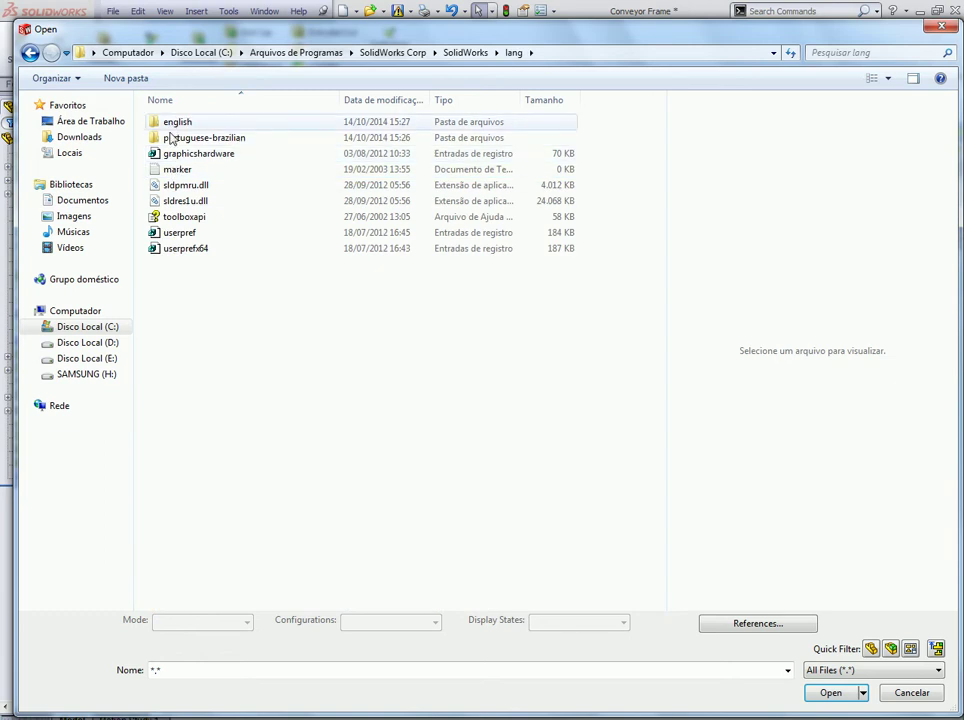
pyautogui.doubleClick(170, 138)
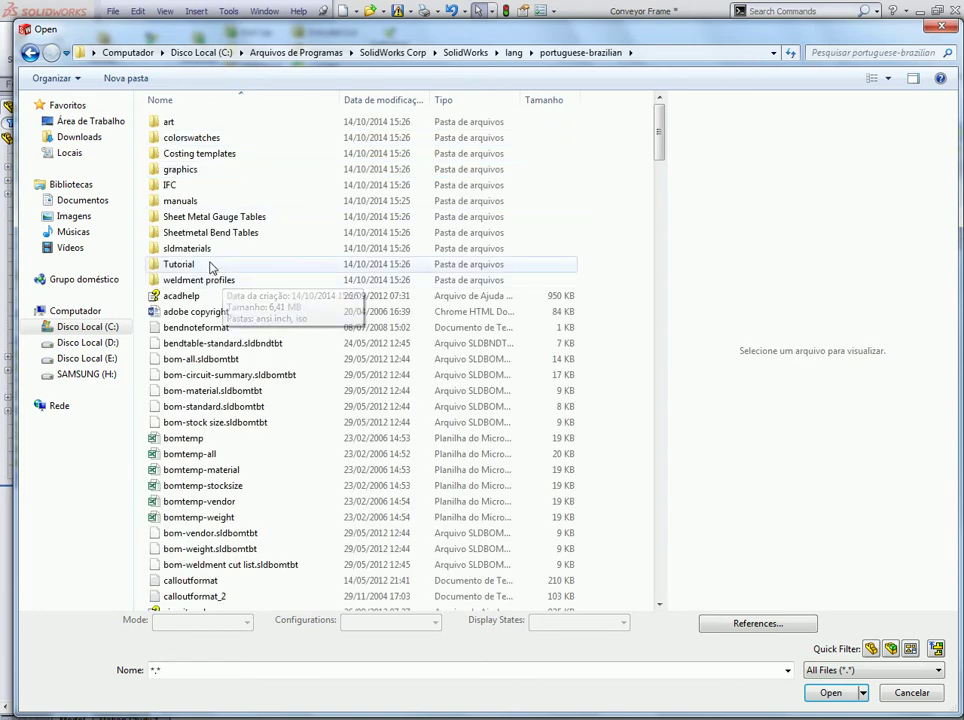
pyautogui.doubleClick(214, 282)
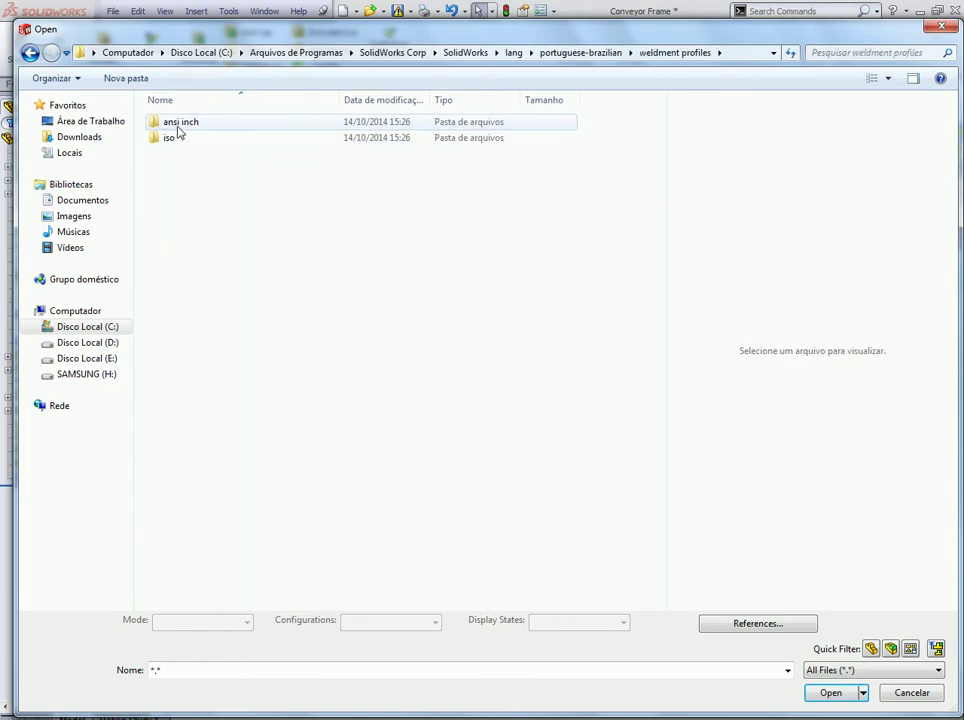
pyautogui.doubleClick(178, 127)
pyautogui.doubleClick(185, 124)
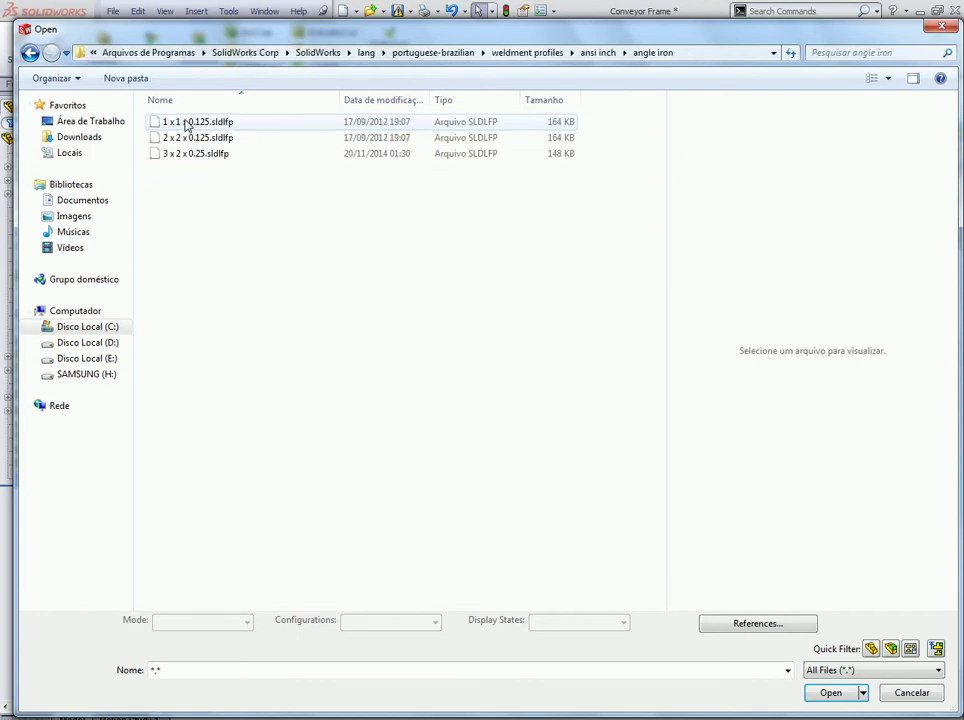
pyautogui.click(176, 155)
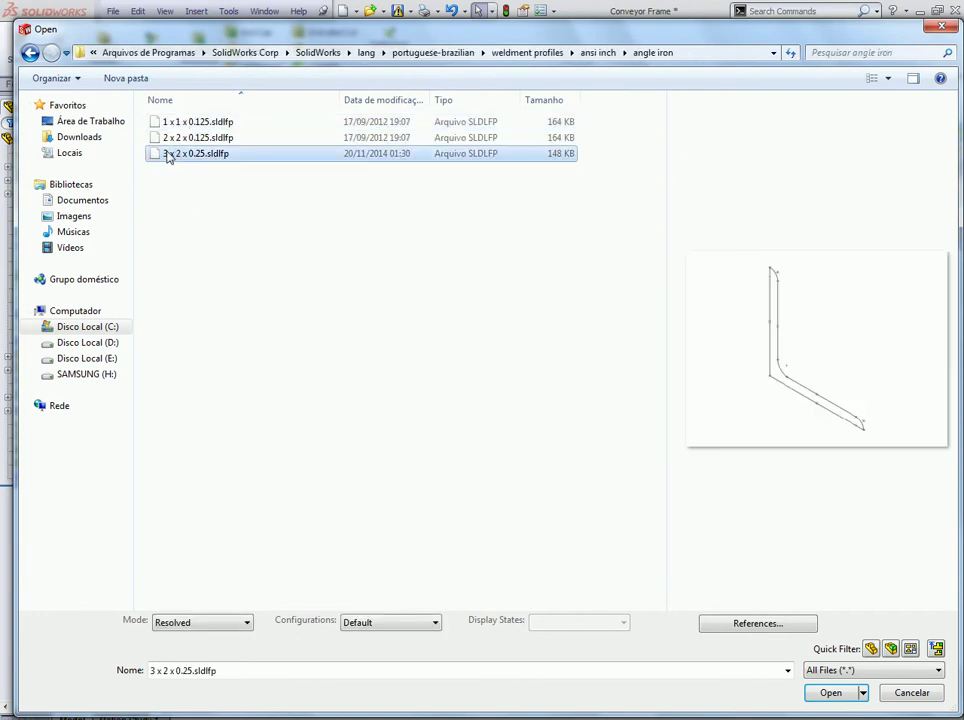
pyautogui.doubleClick(170, 155)
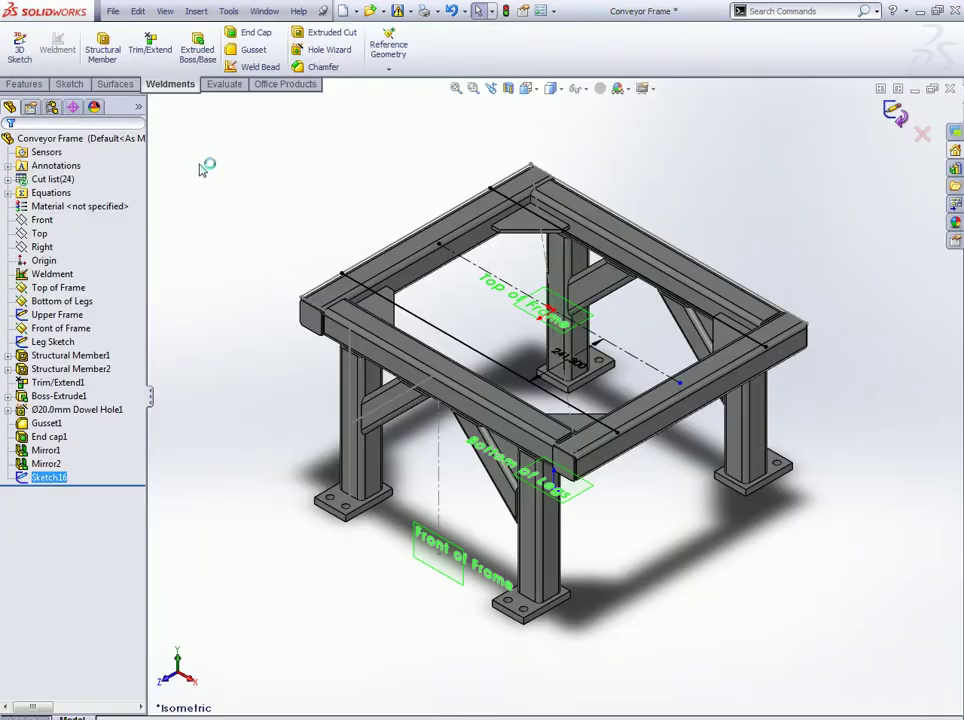
# Step: Edit Sketch1 and draw a diagonal centerline from the vertical leg tip to the horizontal leg tip
pyautogui.rightClick(52, 273)
pyautogui.click(62, 247)
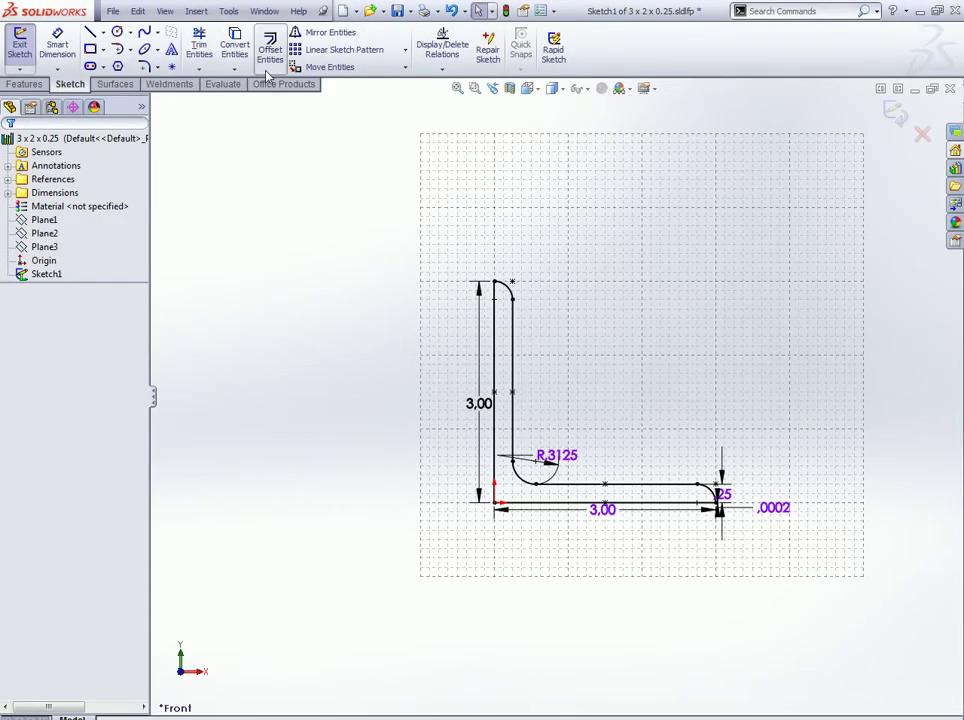
pyautogui.click(102, 32)
pyautogui.click(122, 62)
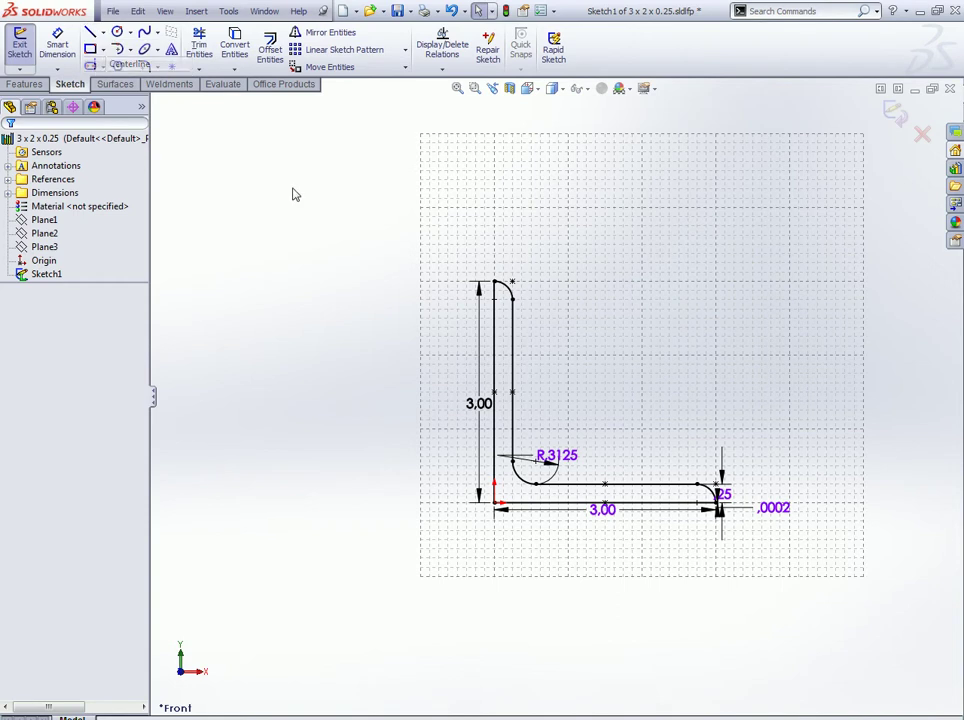
pyautogui.click(510, 284)
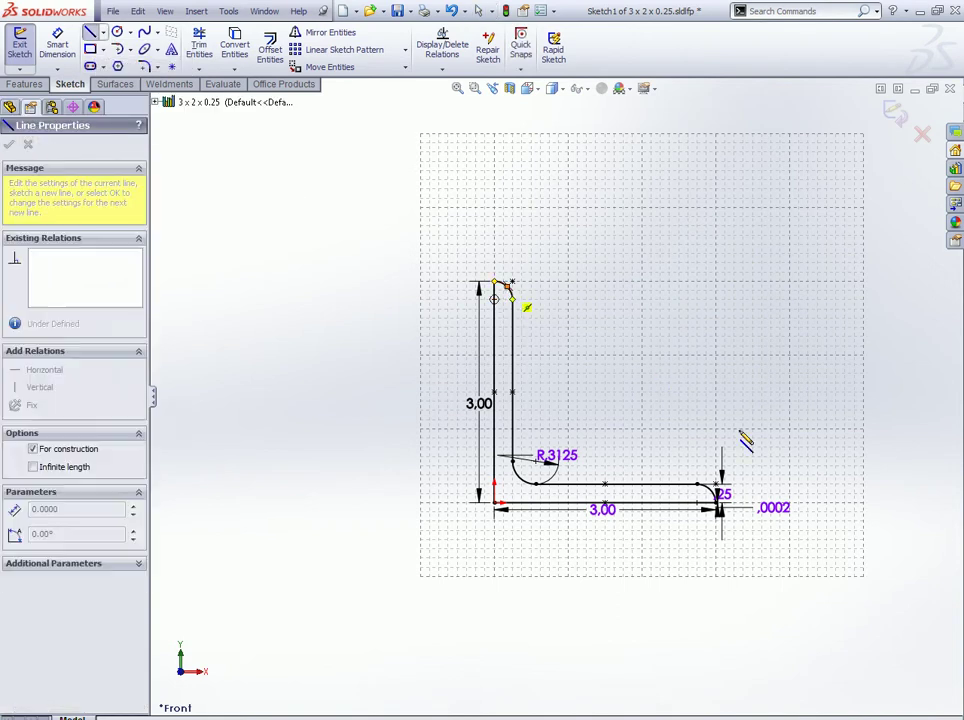
pyautogui.click(717, 492)
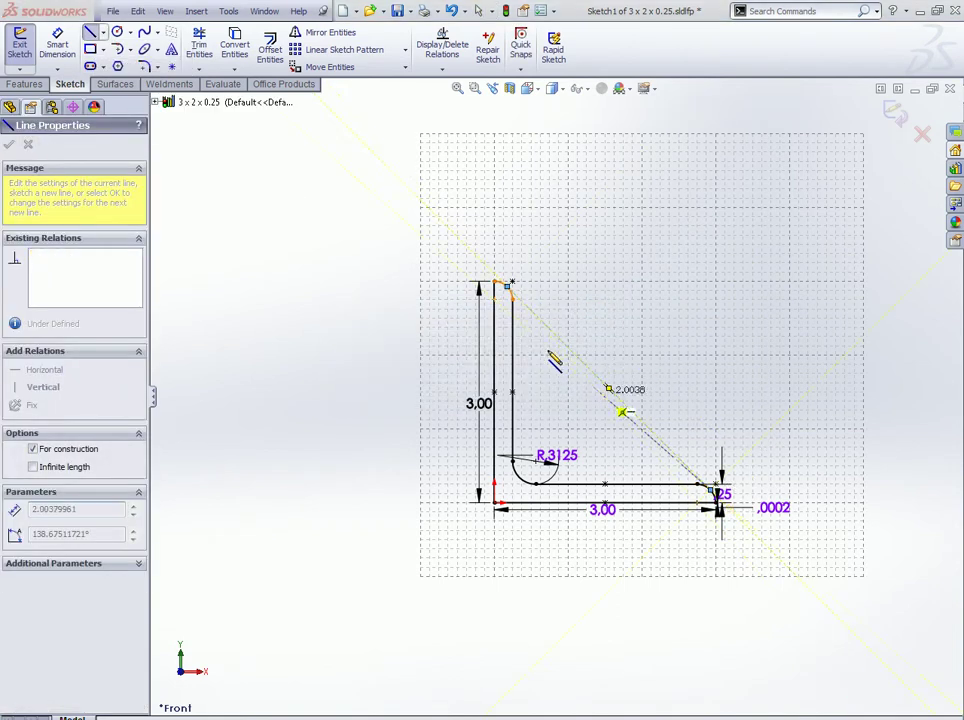
pyautogui.press('Escape')
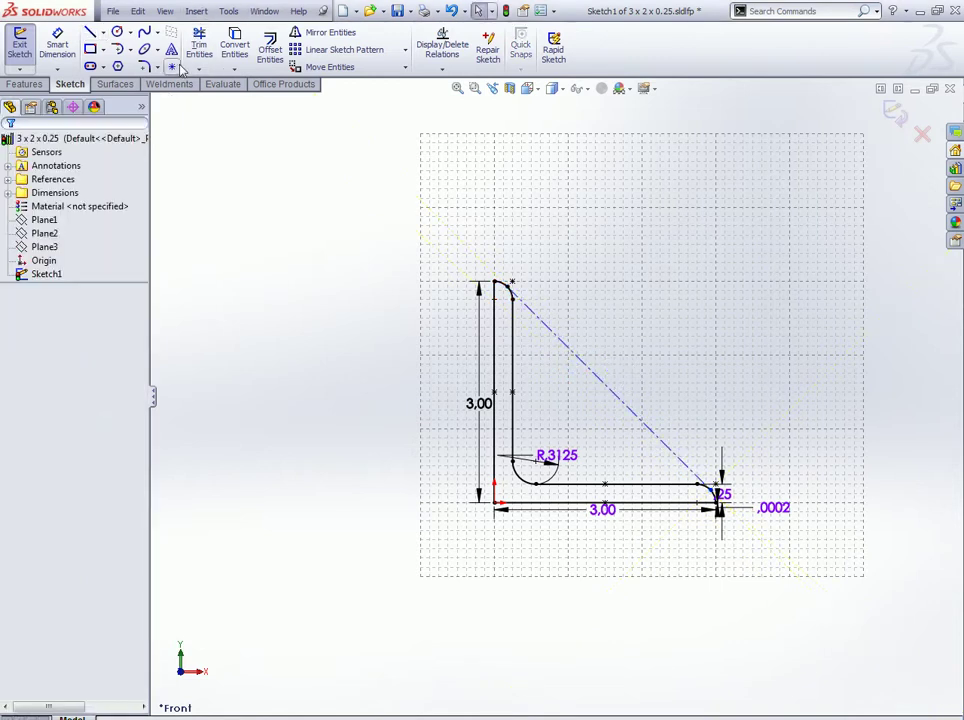
# Step: Inspect the diagonal centerline and select the horizontal 3.00 leg dimension
pyautogui.scroll(-3, 618, 413)
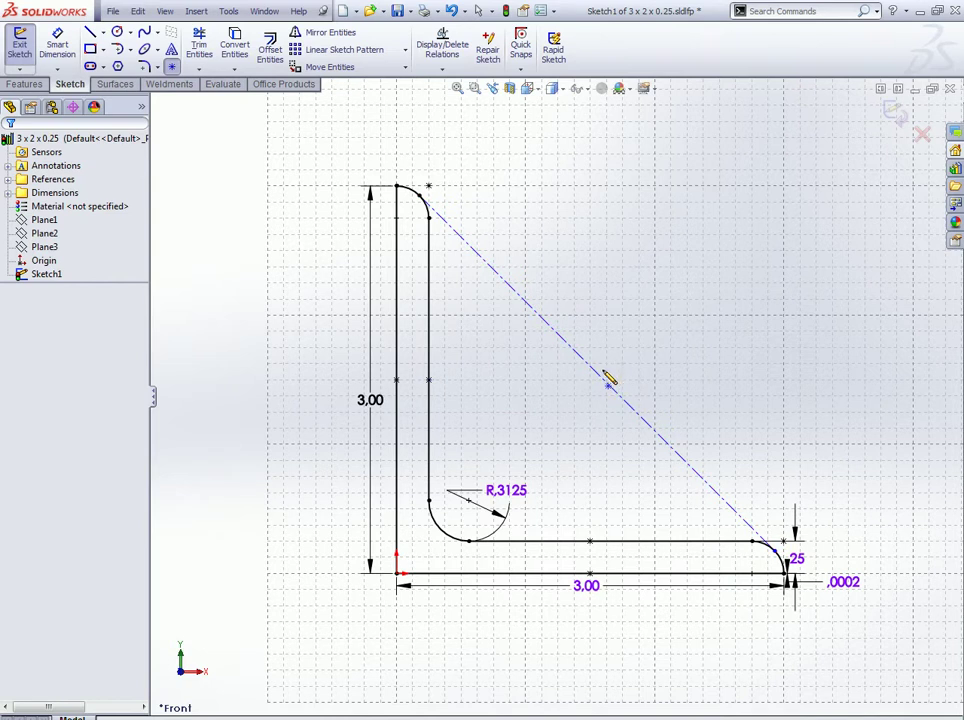
pyautogui.click(599, 377)
pyautogui.click(636, 364)
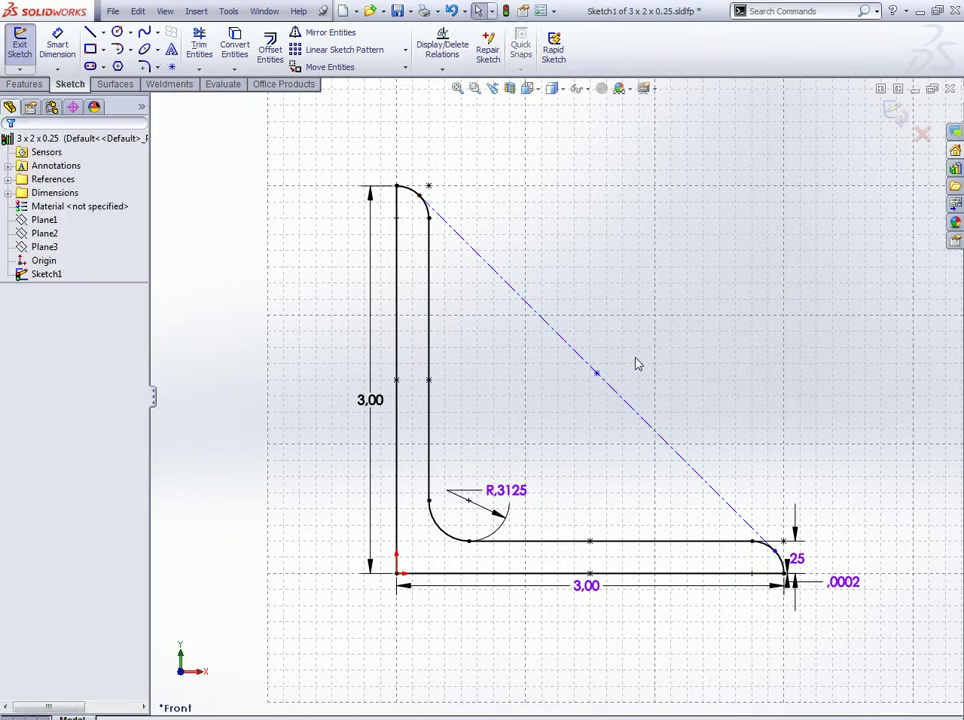
pyautogui.click(460, 229)
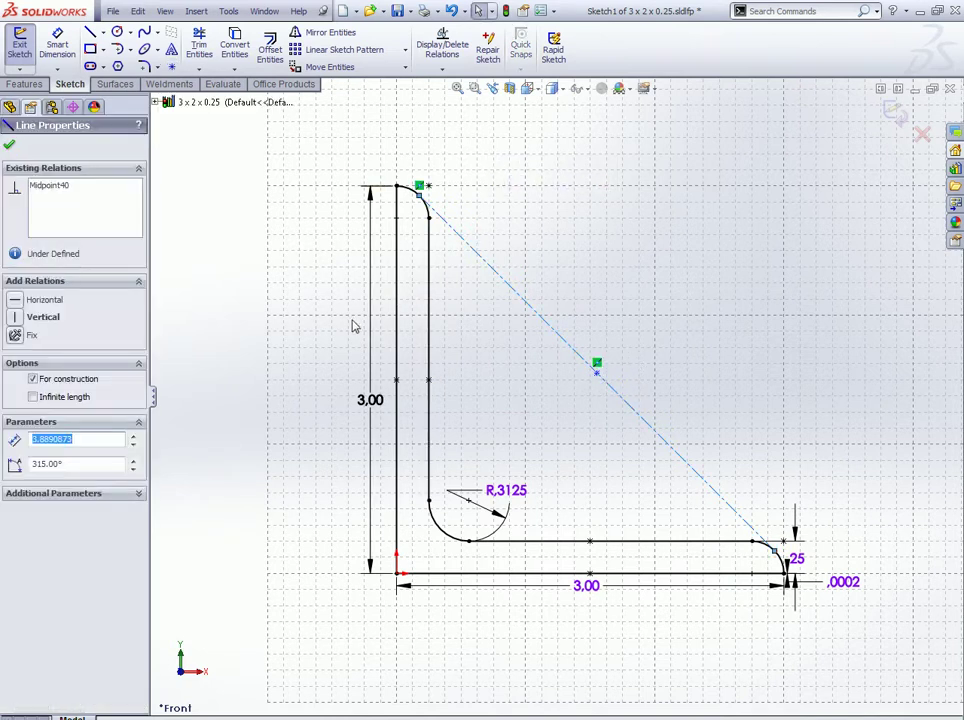
pyautogui.click(702, 433)
pyautogui.scroll(-1, 765, 512)
pyautogui.scroll(-3, 690, 525)
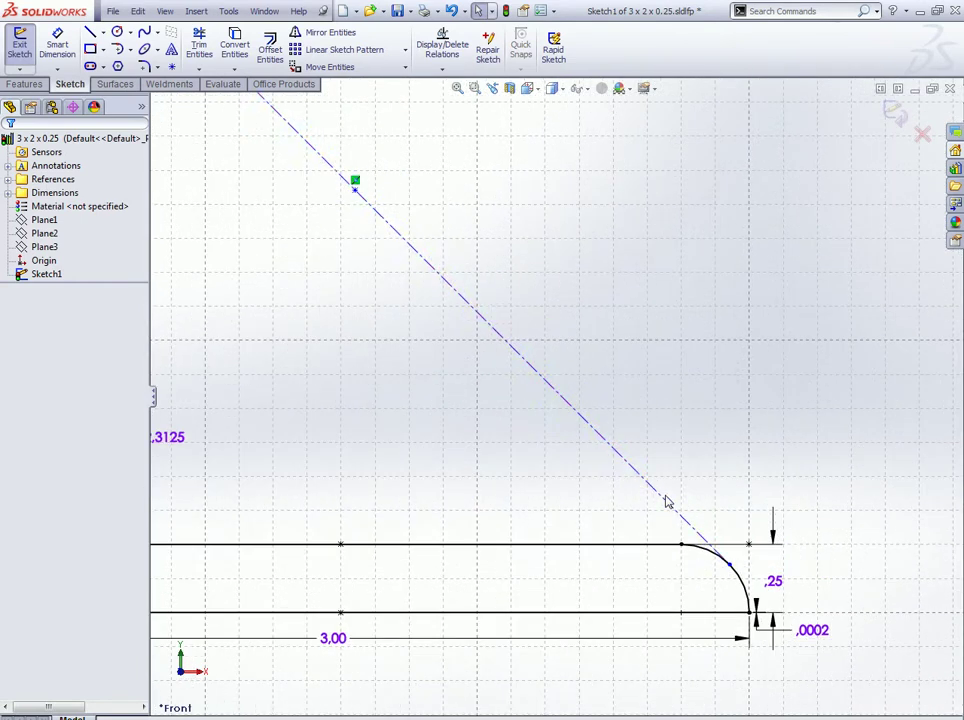
pyautogui.click(612, 474)
pyautogui.scroll(3, 656, 344)
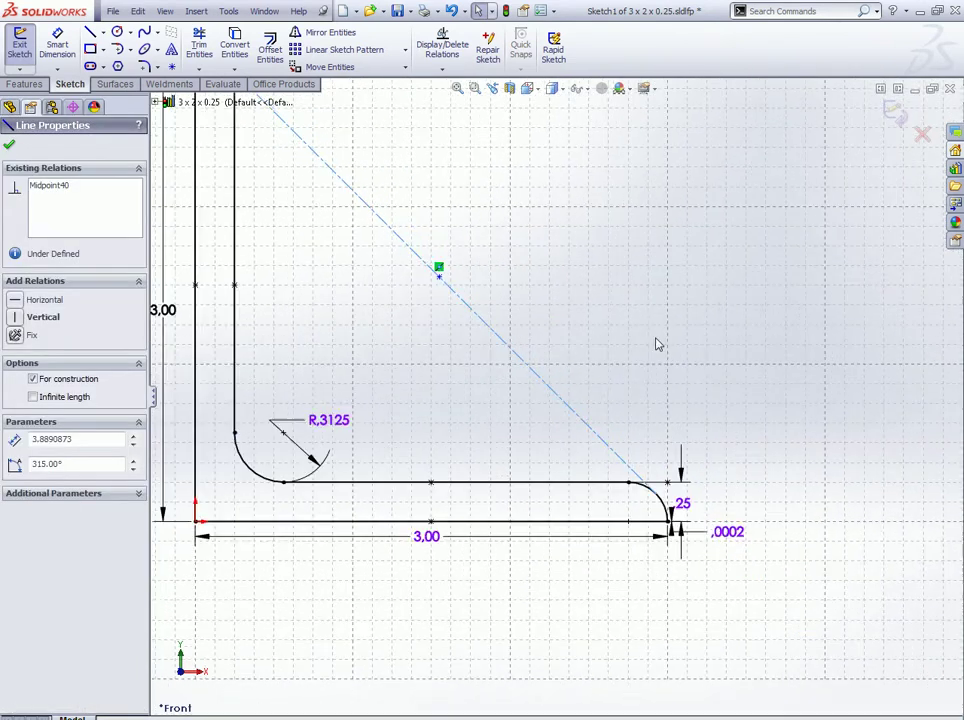
pyautogui.click(634, 344)
pyautogui.scroll(2, 634, 344)
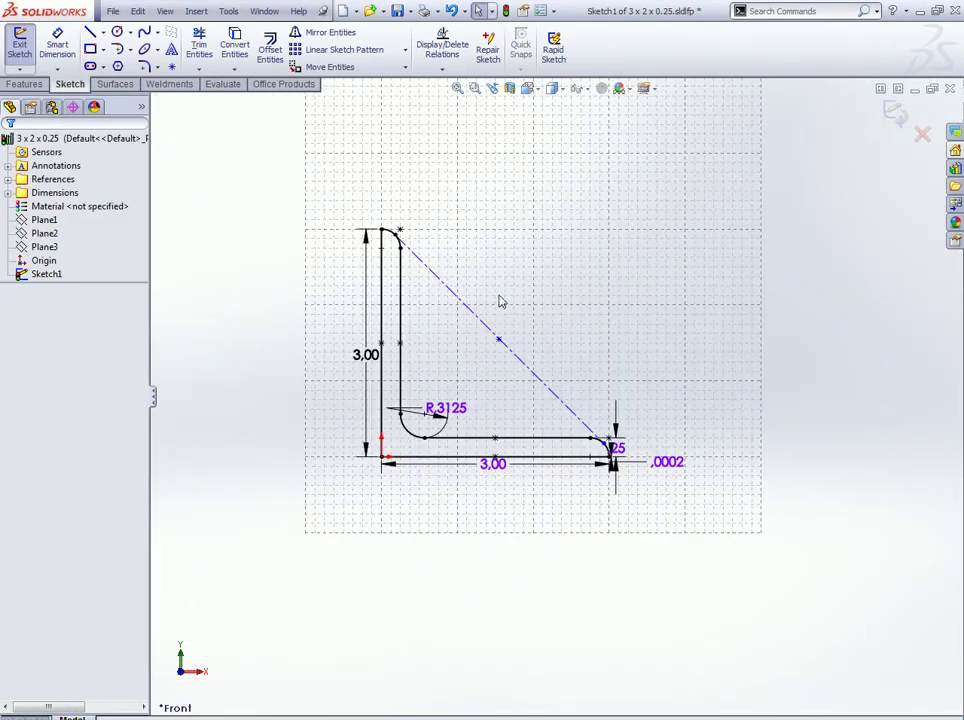
pyautogui.click(505, 467)
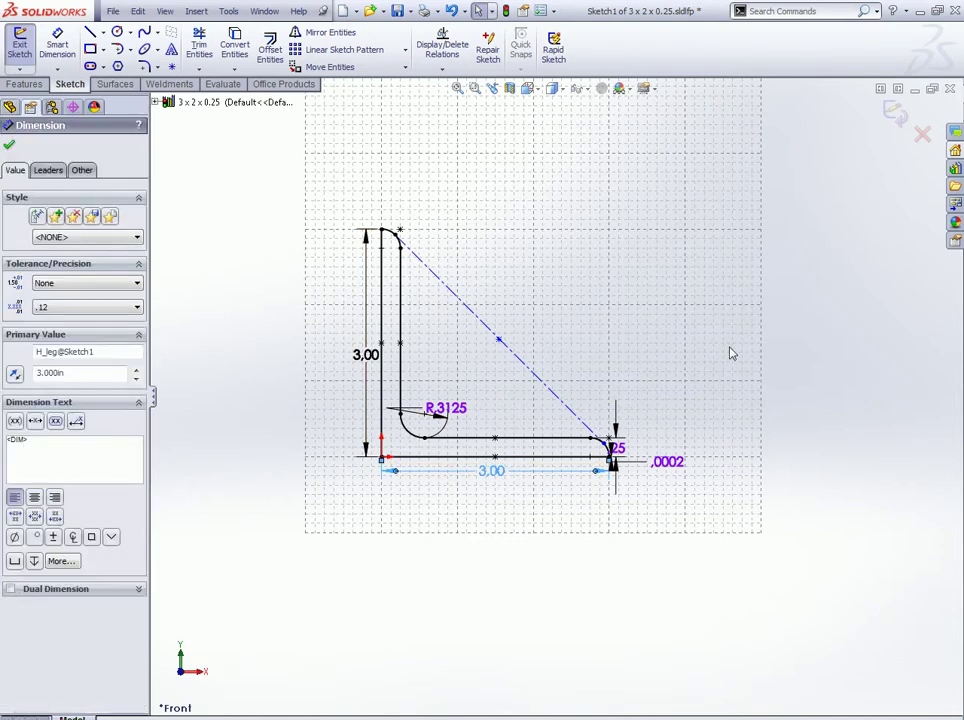
# Step: Keep the horizontal leg at 3.00 and set the vertical leg to 3
pyautogui.click(11, 147)
pyautogui.press('f')
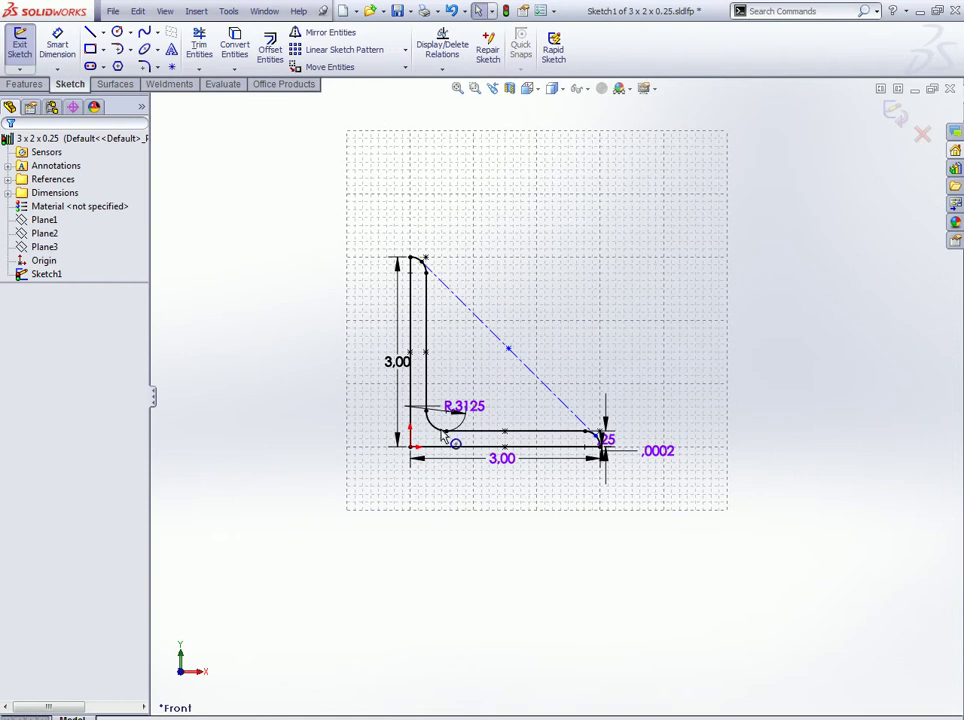
pyautogui.doubleClick(502, 458)
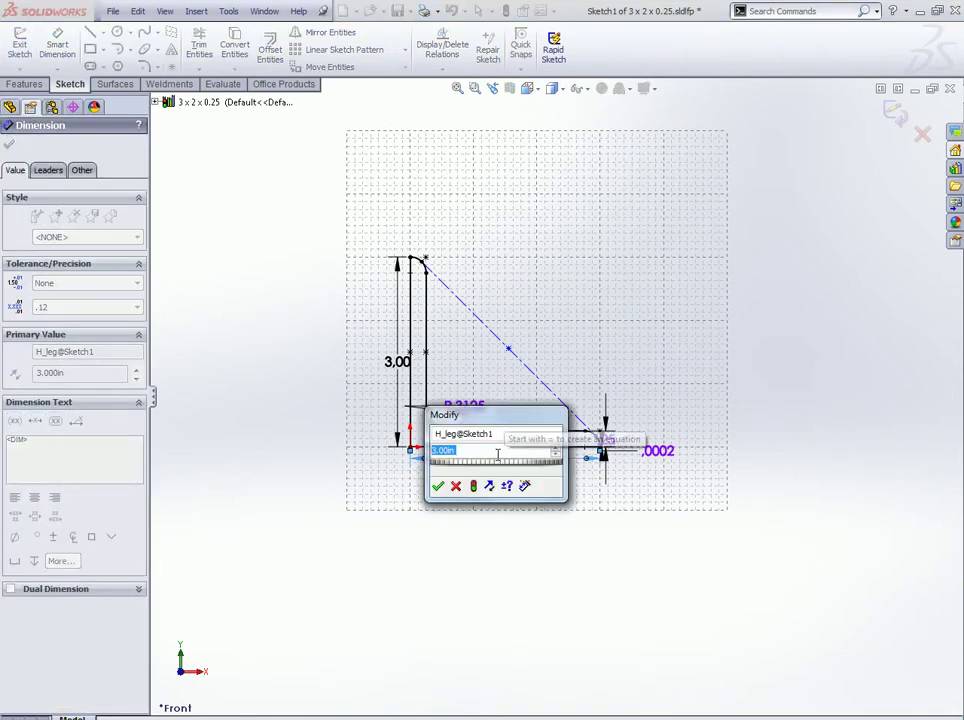
pyautogui.press('Return')
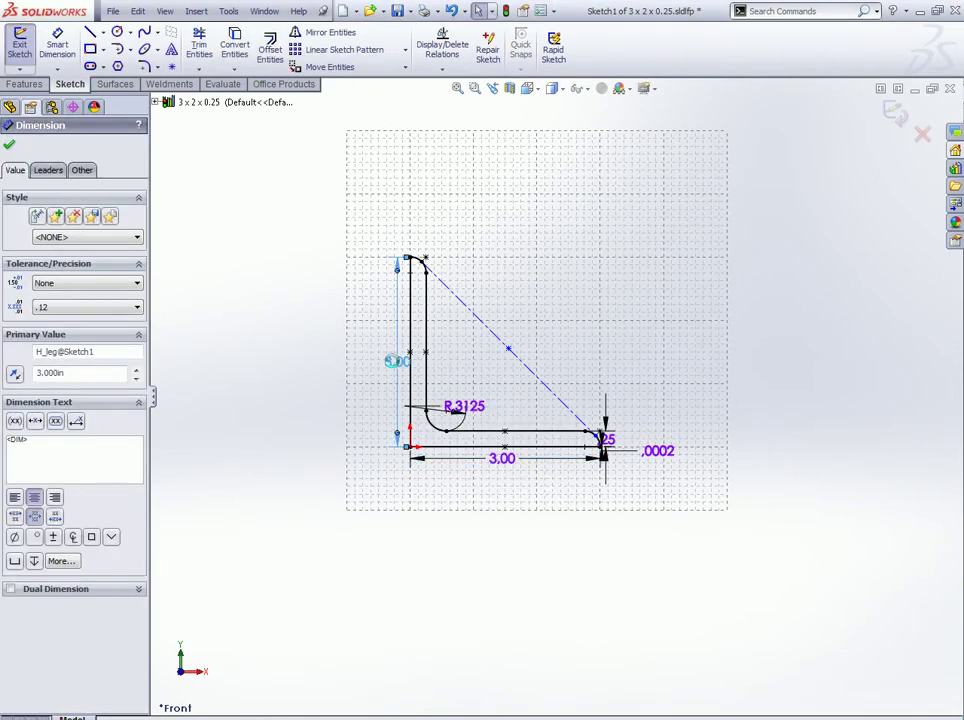
pyautogui.doubleClick(395, 361)
pyautogui.write('3')
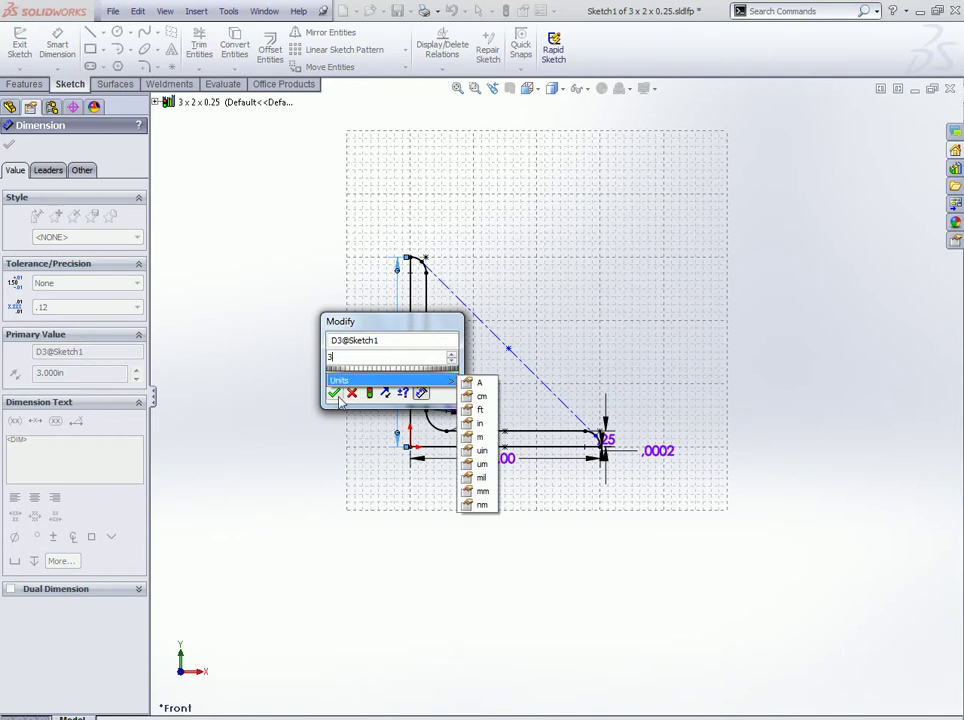
pyautogui.click(334, 393)
# Step: Add a trial height dimension from the diagonal's midpoint, then delete it
pyautogui.scroll(3, 505, 368)
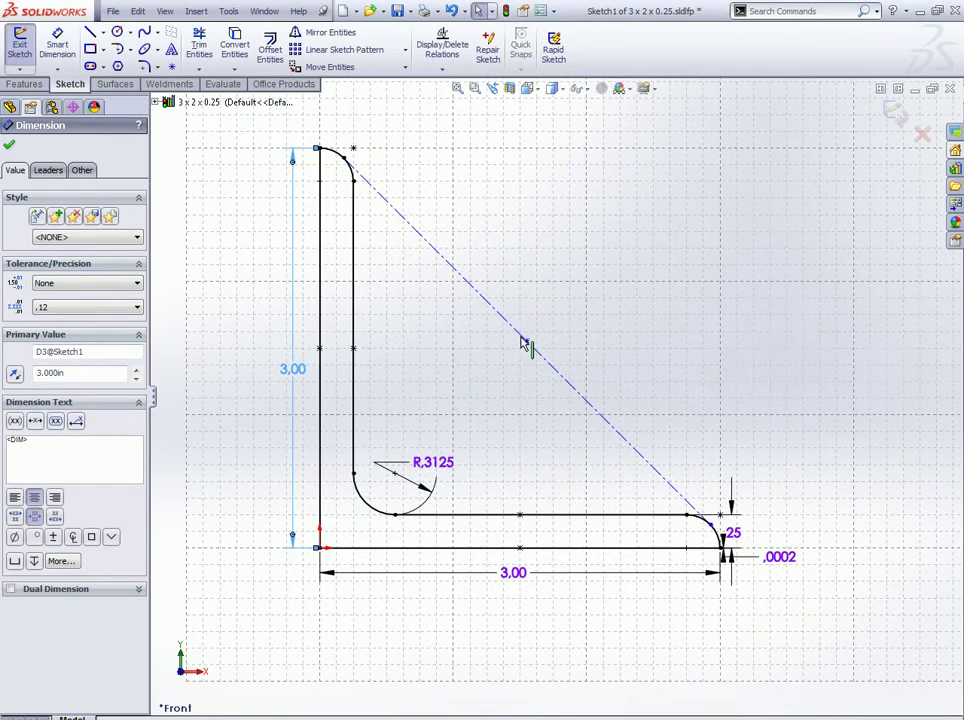
pyautogui.click(68, 50)
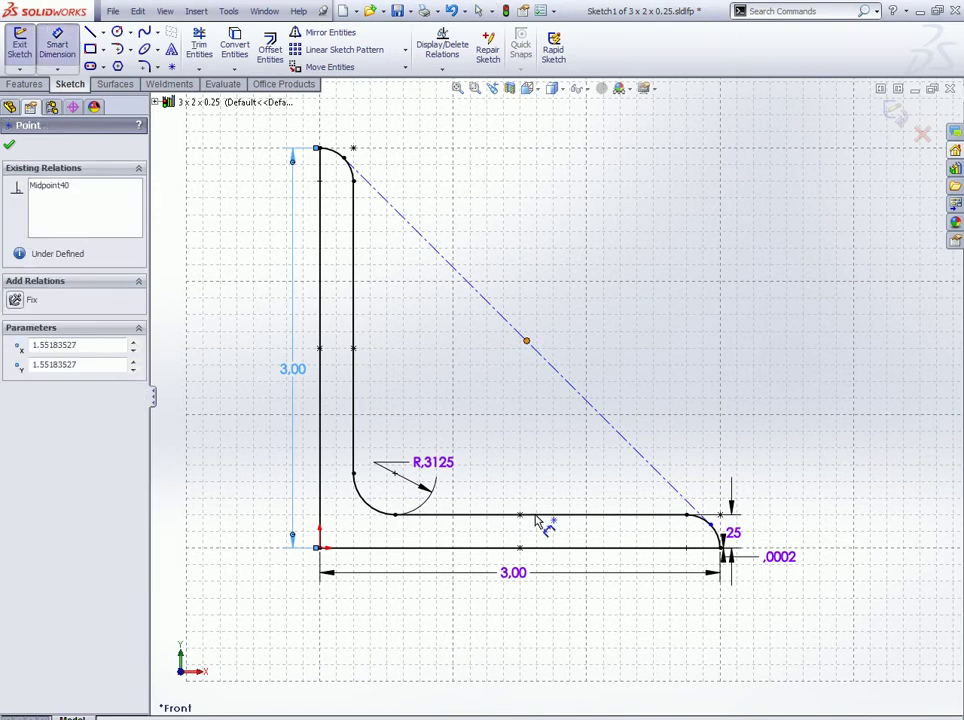
pyautogui.click(536, 518)
pyautogui.click(535, 505)
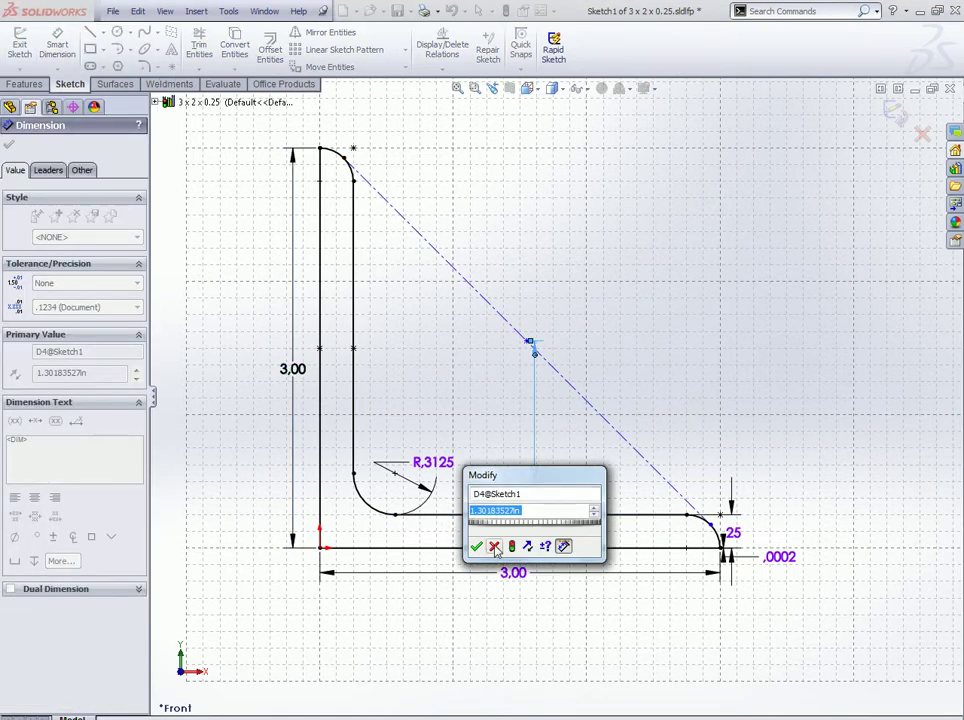
pyautogui.press('Escape')
pyautogui.press('Delete')
# Step: Change the bottom leg length to 2, then set it back to 3 in
pyautogui.doubleClick(511, 574)
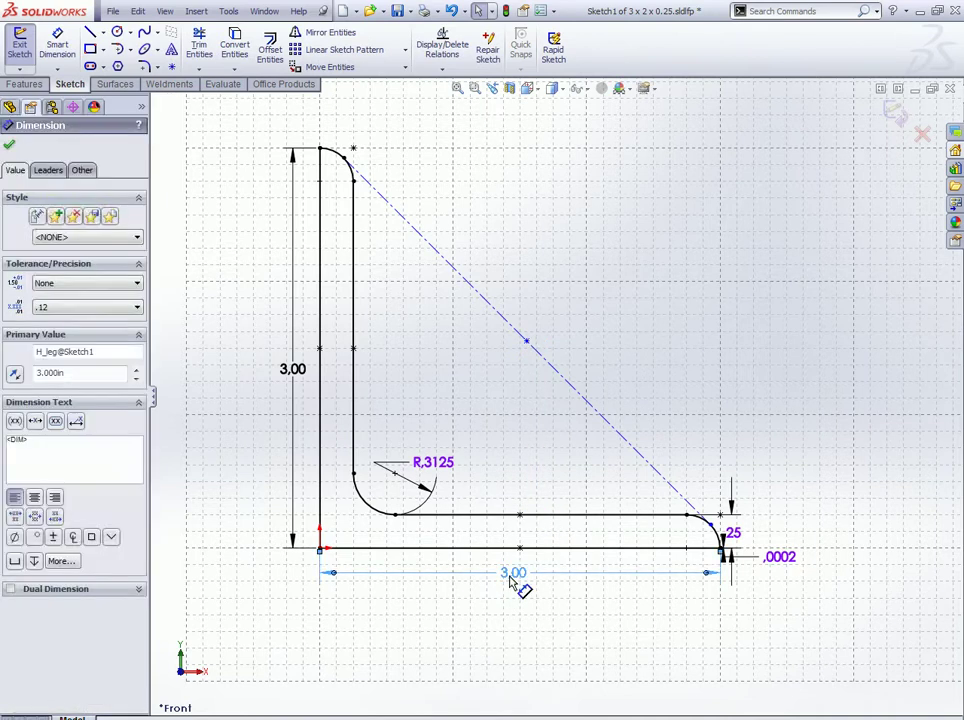
pyautogui.write('2')
pyautogui.press('Return')
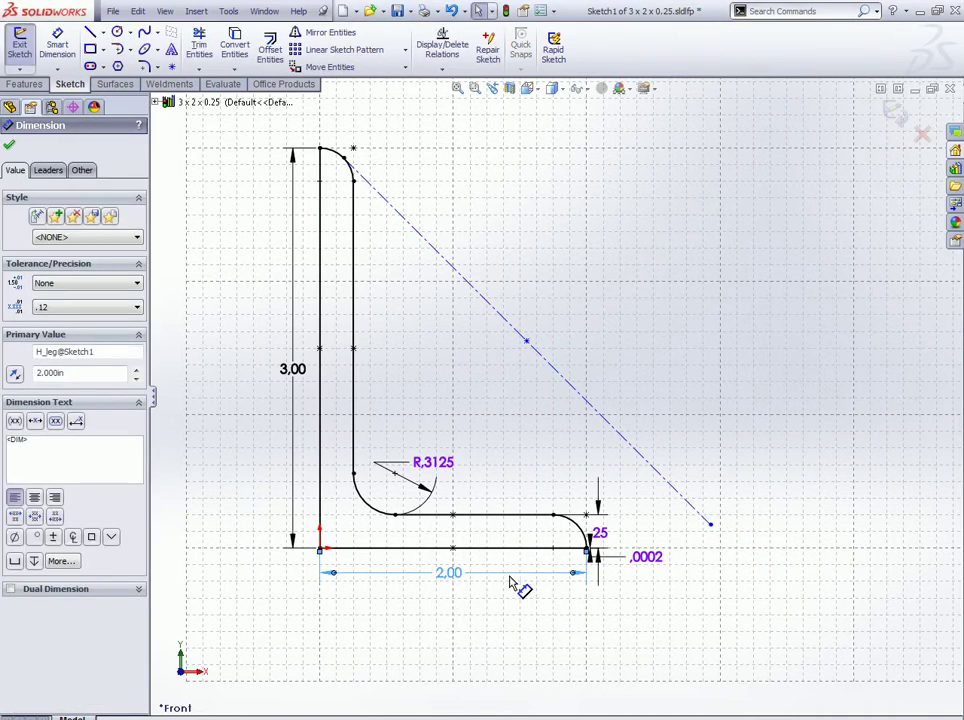
pyautogui.doubleClick(449, 577)
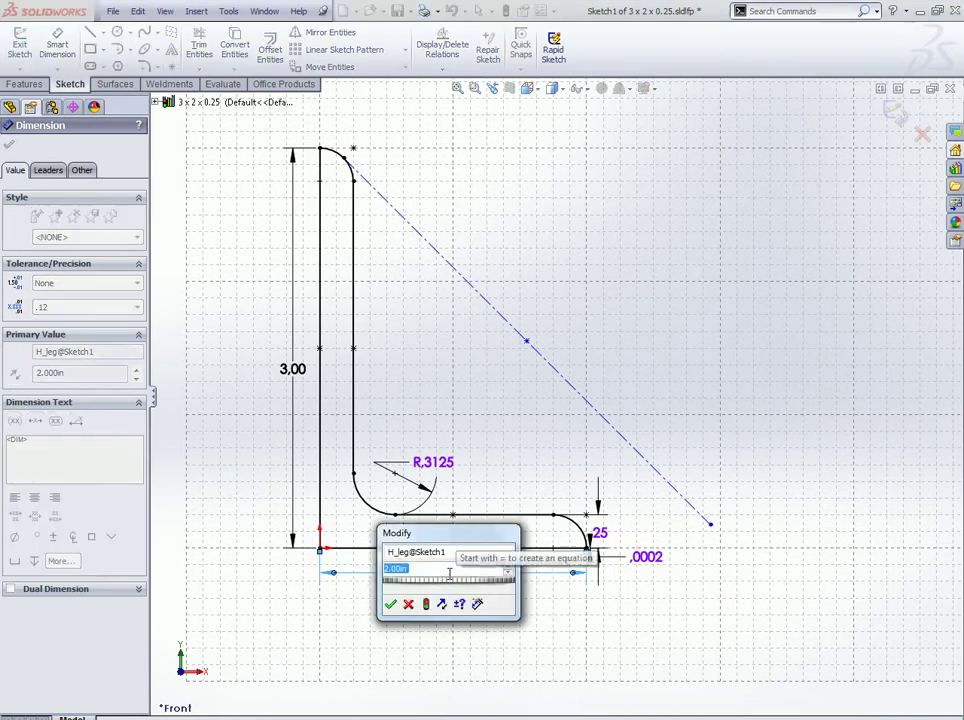
pyautogui.write('3in')
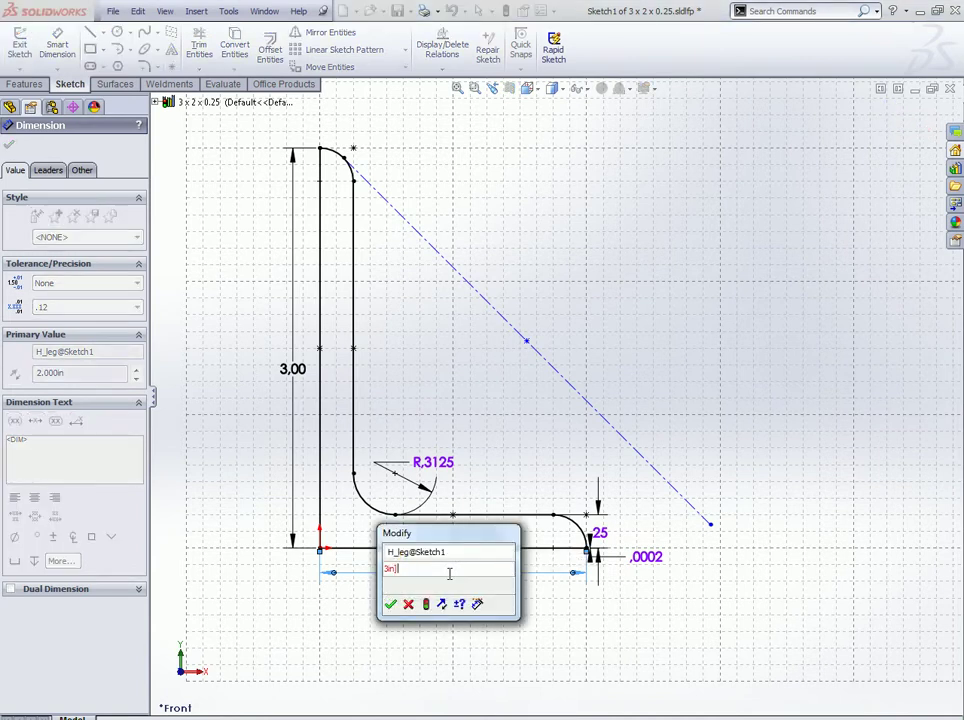
pyautogui.press('Return')
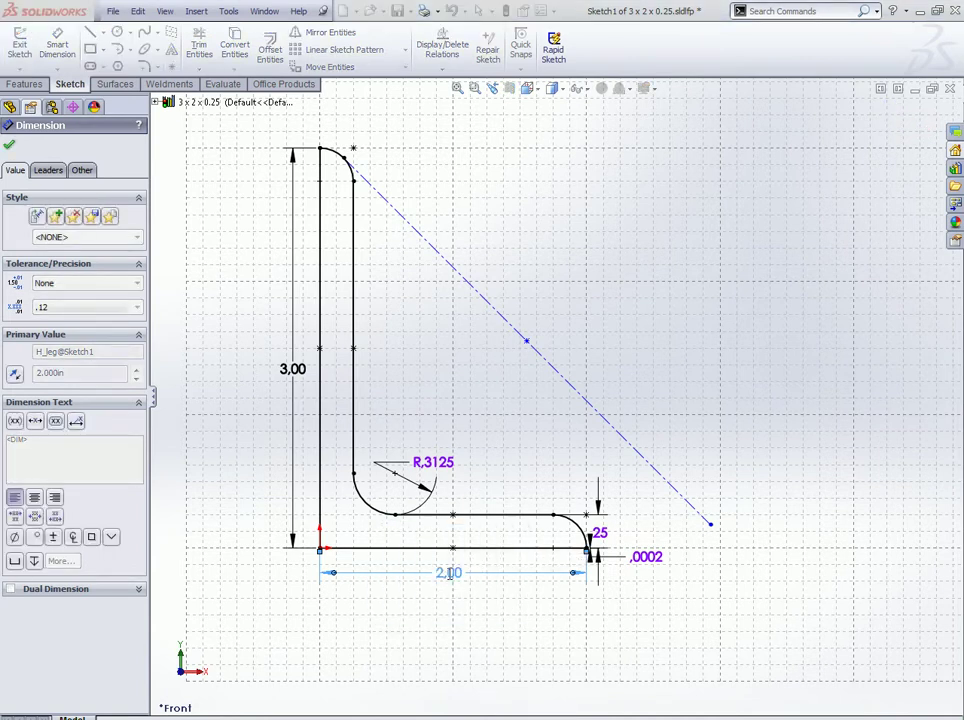
pyautogui.press('Escape')
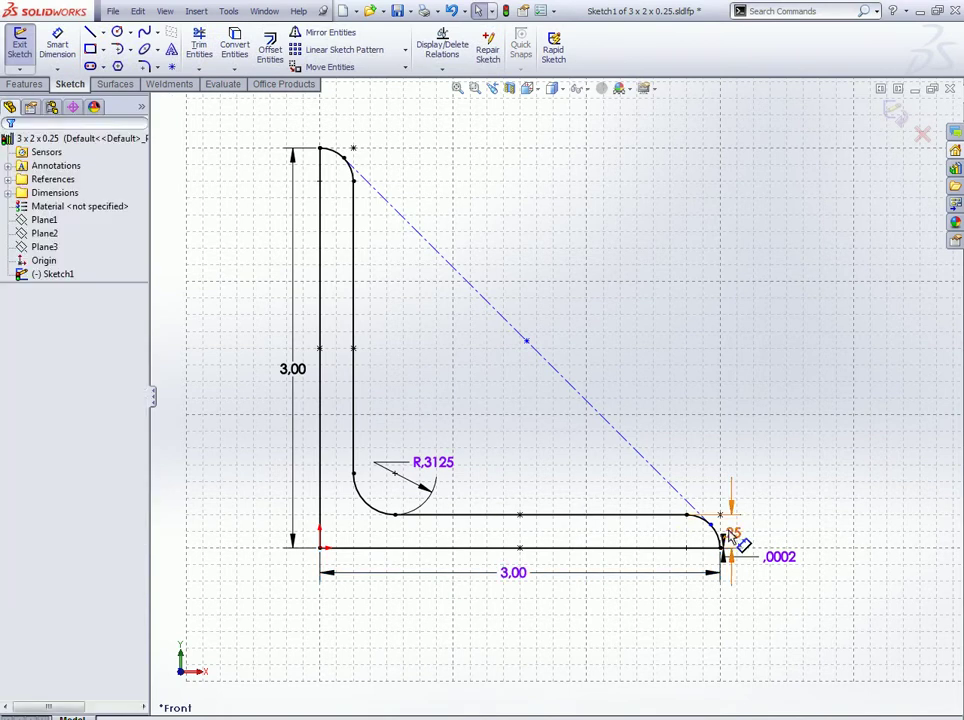
# Step: Make the end arc coincident with the corner point at the leg end
pyautogui.click(710, 530)
pyautogui.keyDown('ctrl'); pyautogui.click(702, 522); pyautogui.keyUp('ctrl')
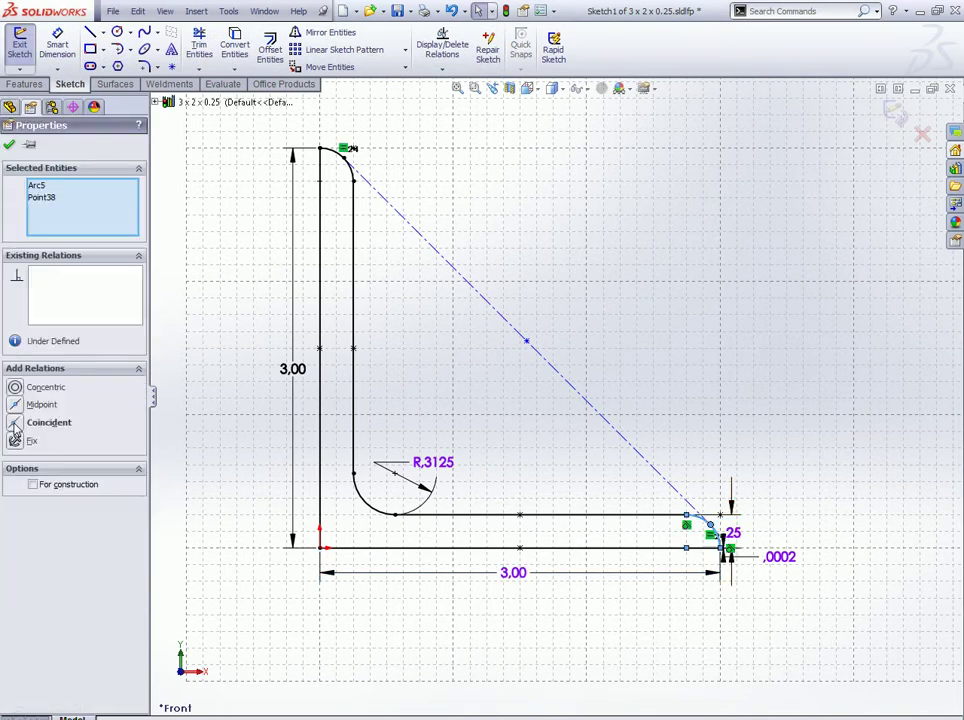
pyautogui.click(17, 424)
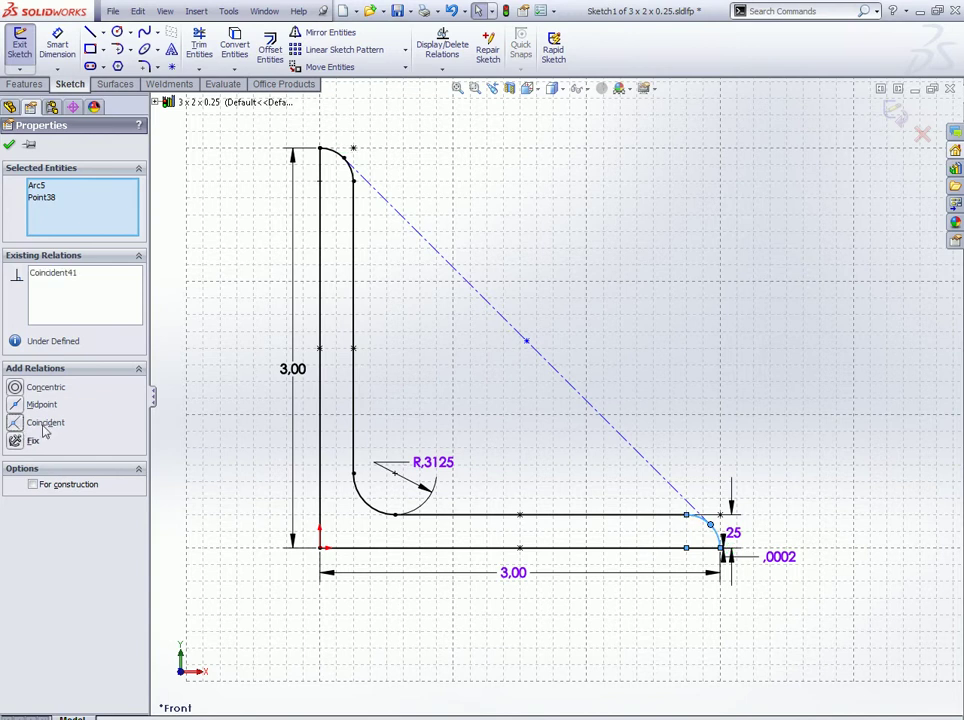
pyautogui.press('Escape')
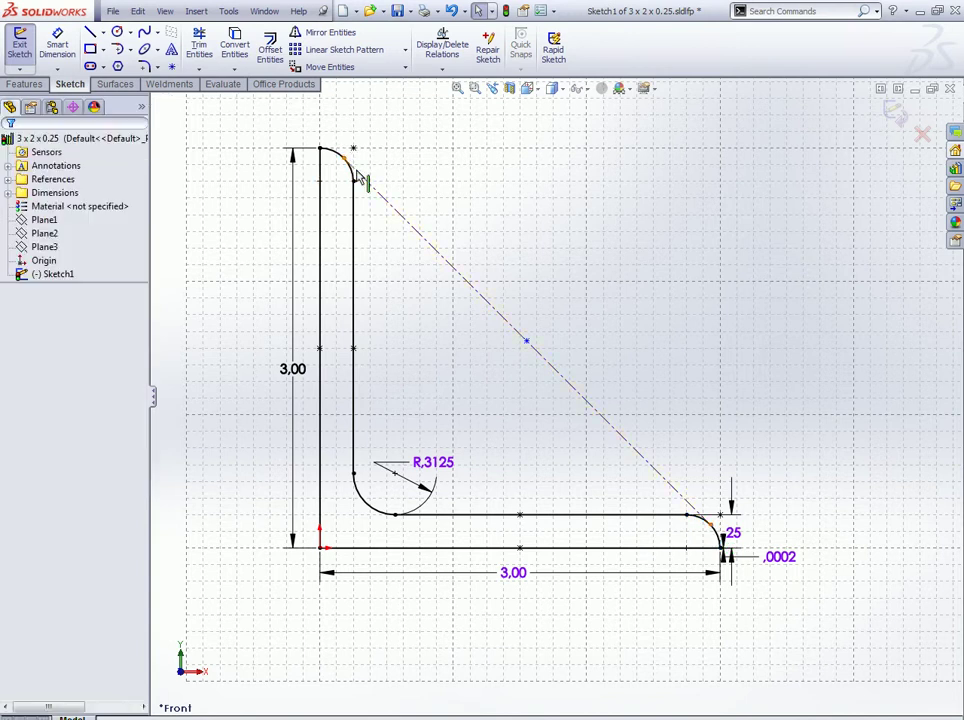
# Step: Make the top corner arc tangent to the diagonal construction line
pyautogui.click(359, 177)
pyautogui.keyDown('ctrl'); pyautogui.click(346, 161); pyautogui.keyUp('ctrl')
pyautogui.click(17, 390)
pyautogui.press('Escape')
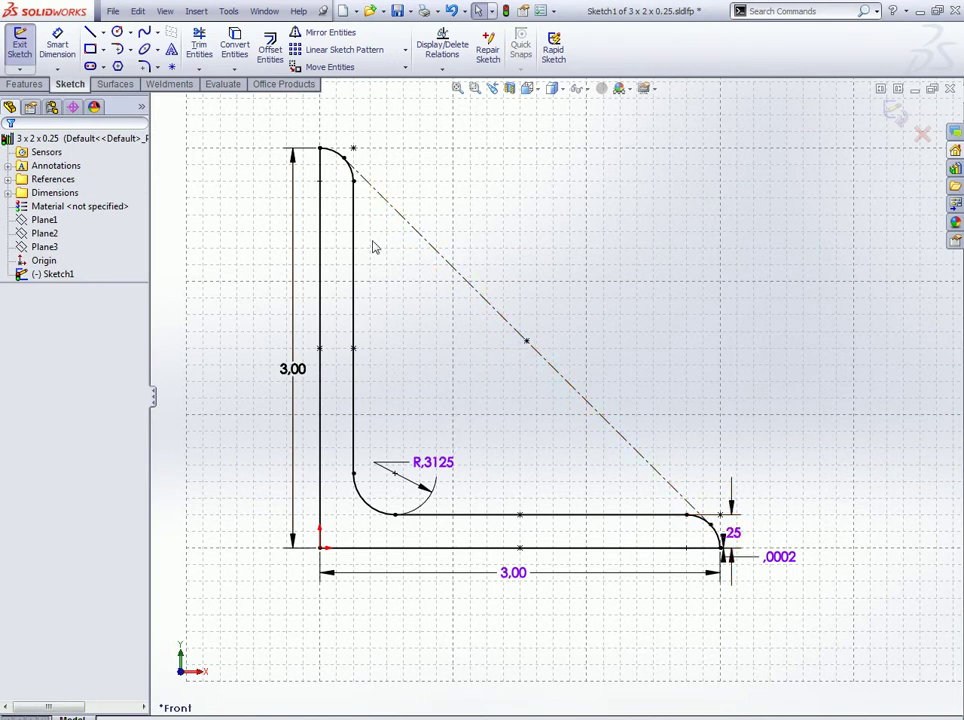
pyautogui.click(113, 11)
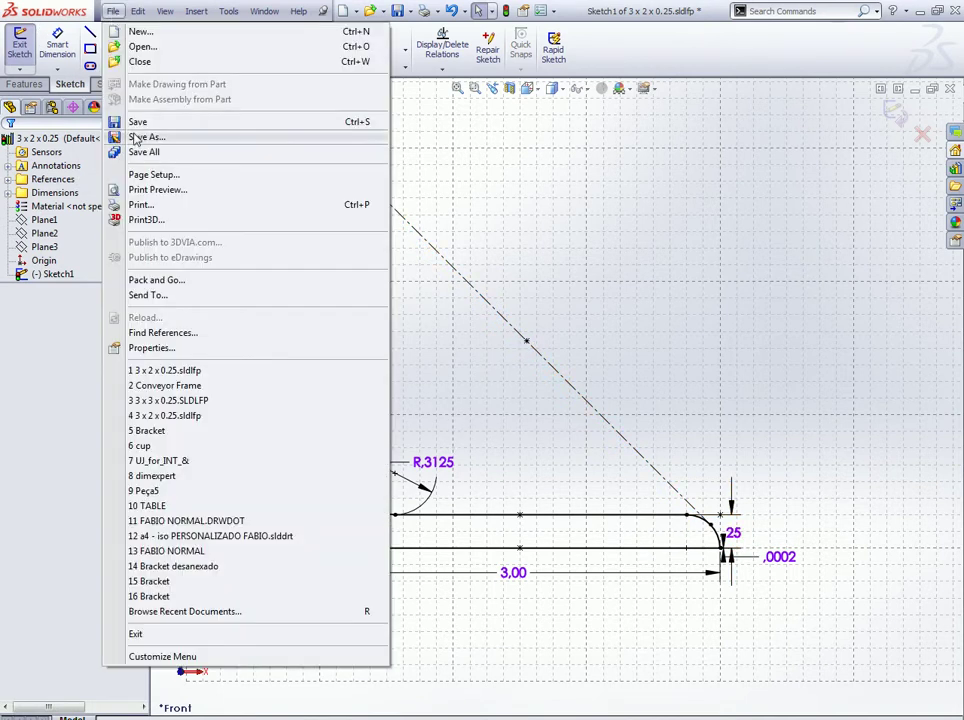
# Step: Save the profile as 3 x 3 x 0.25 in the angle iron folder and exit the sketch
pyautogui.click(130, 137)
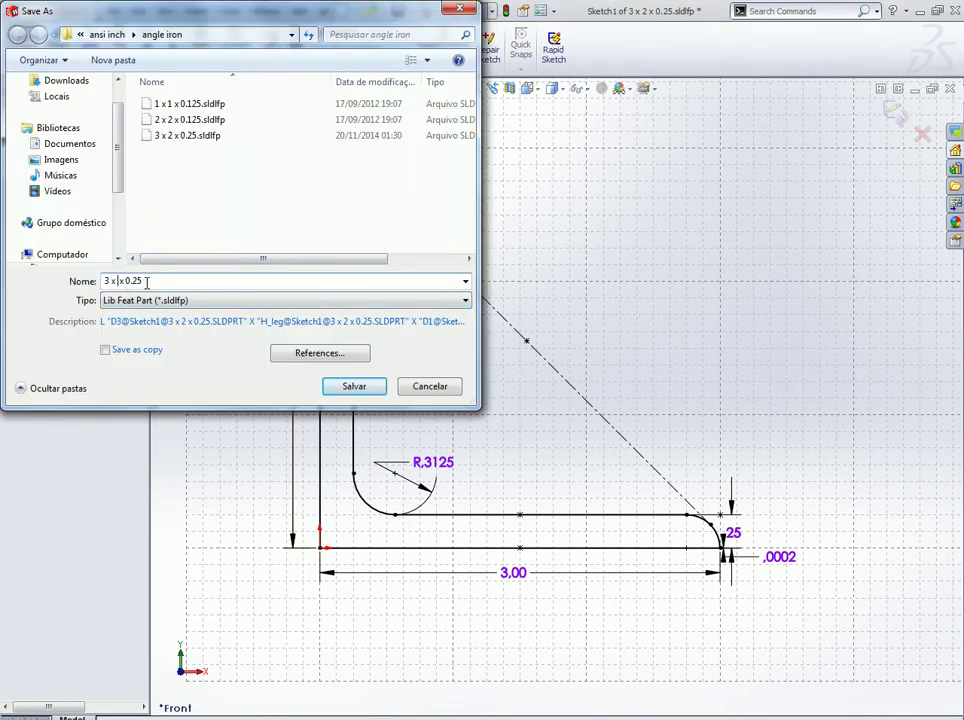
pyautogui.click(340, 386)
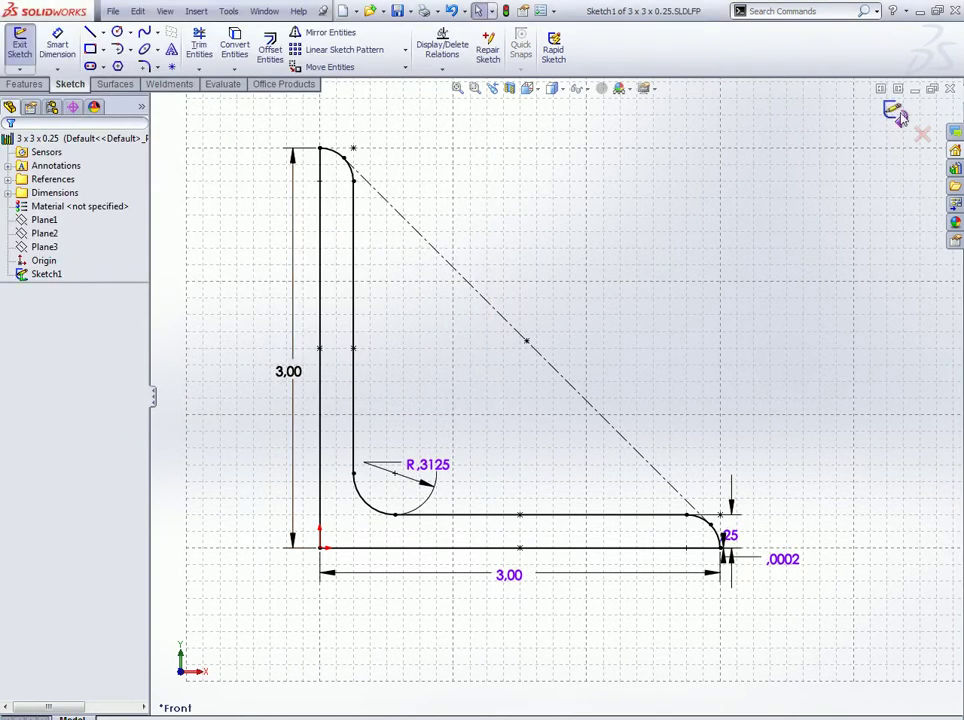
pyautogui.click(895, 112)
# Step: Close the profile and start a structural member with 3 x 3 x 0.25 angle iron
pyautogui.click(950, 90)
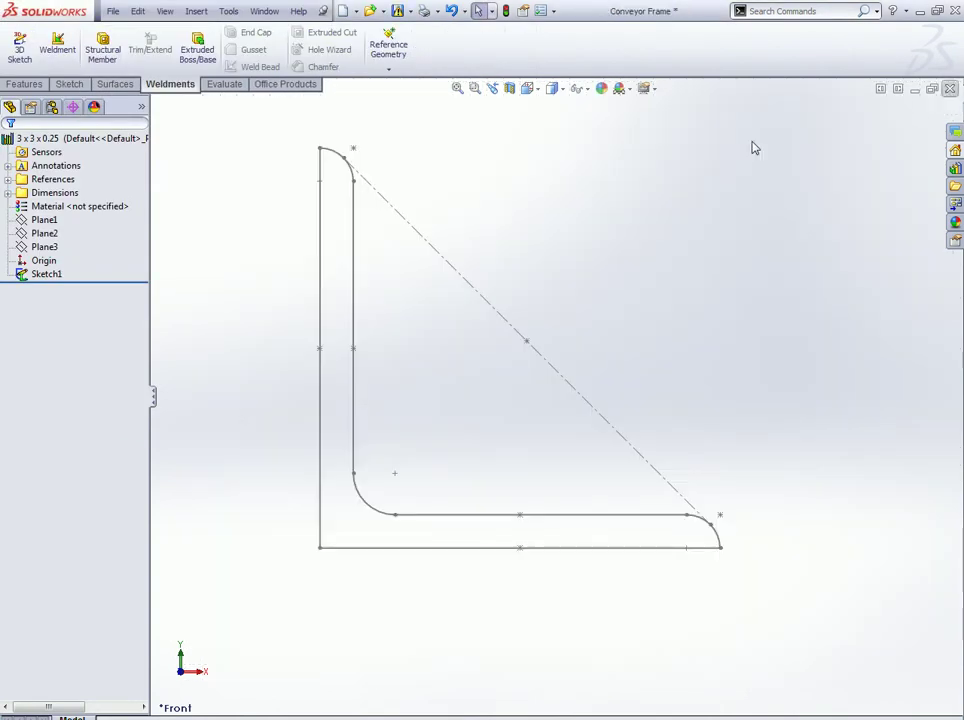
pyautogui.click(102, 46)
pyautogui.click(66, 312)
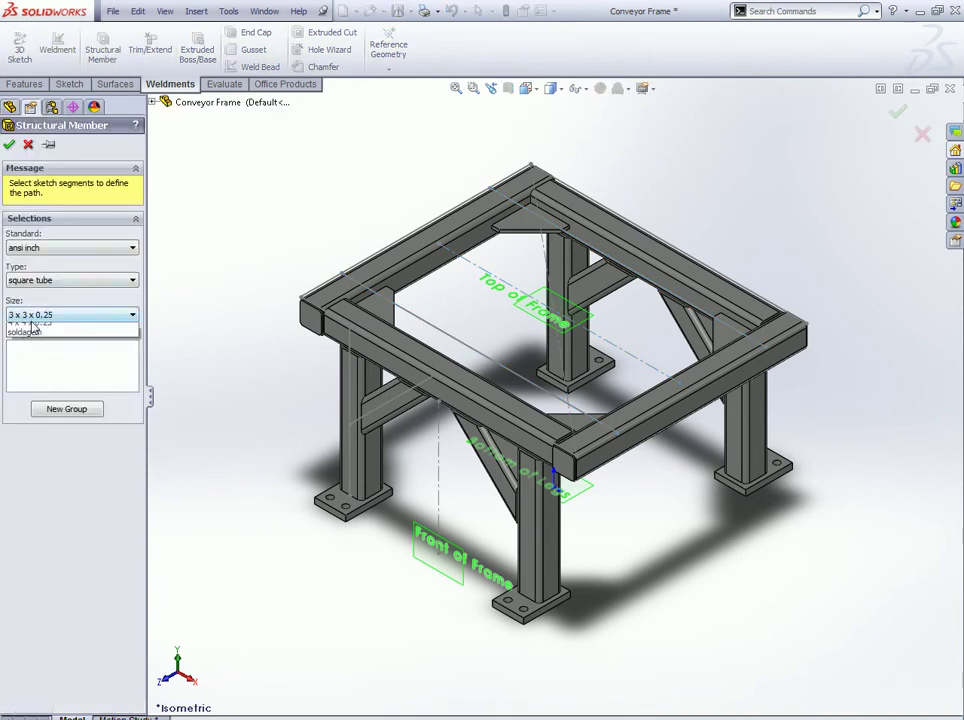
pyautogui.click(40, 287)
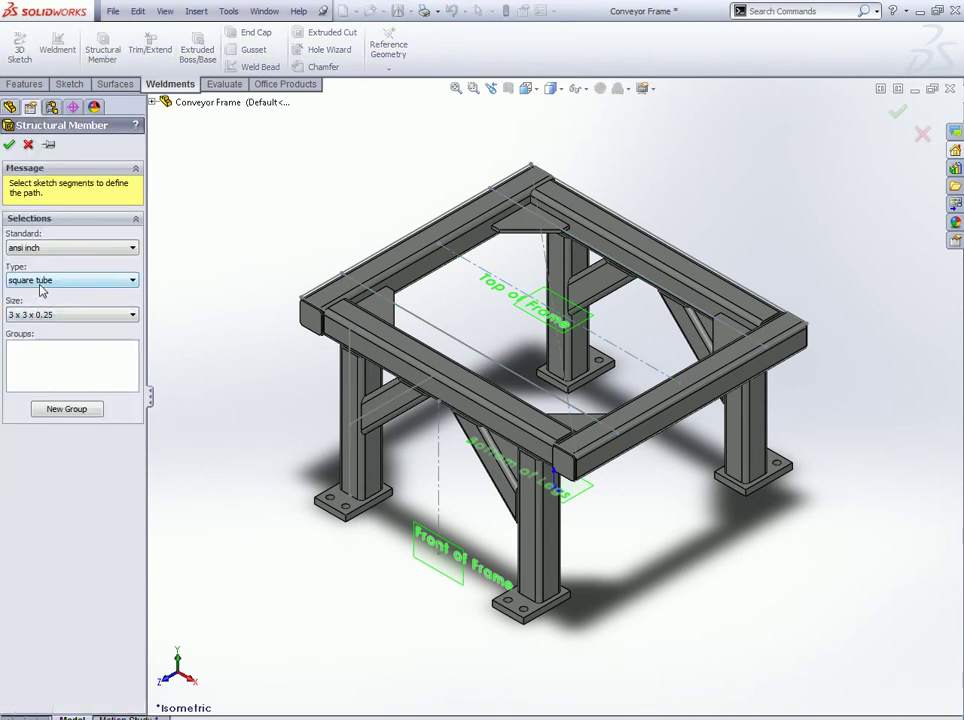
pyautogui.click(40, 285)
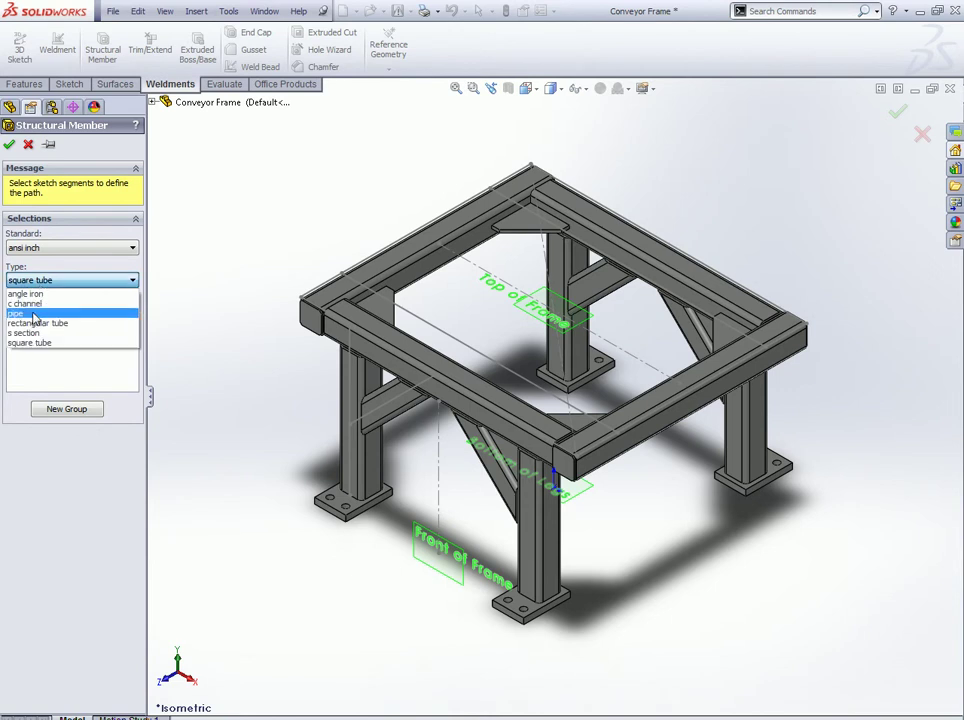
pyautogui.click(30, 293)
pyautogui.click(37, 315)
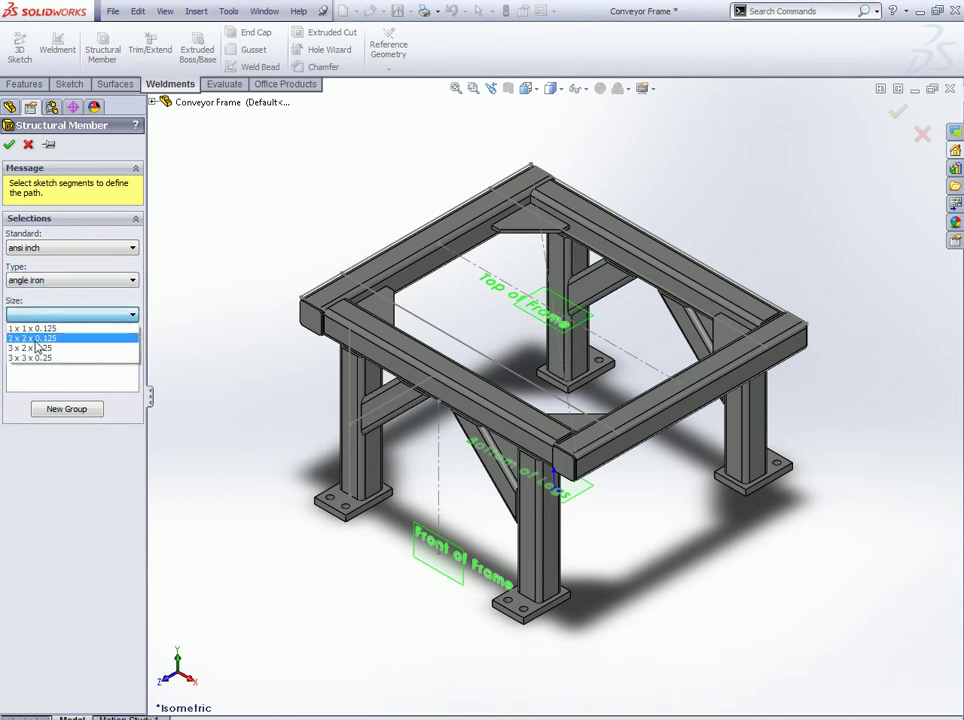
pyautogui.click(20, 357)
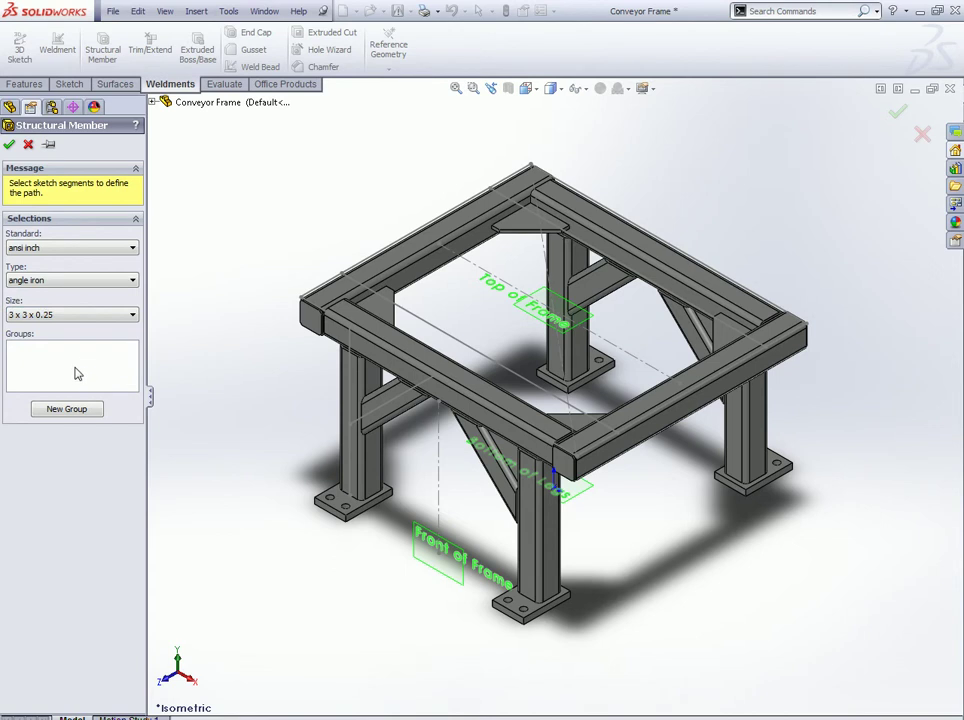
# Step: Pick the front and back top rail lines as paths and rotate the profile 225 degrees
pyautogui.click(75, 373)
pyautogui.click(411, 318)
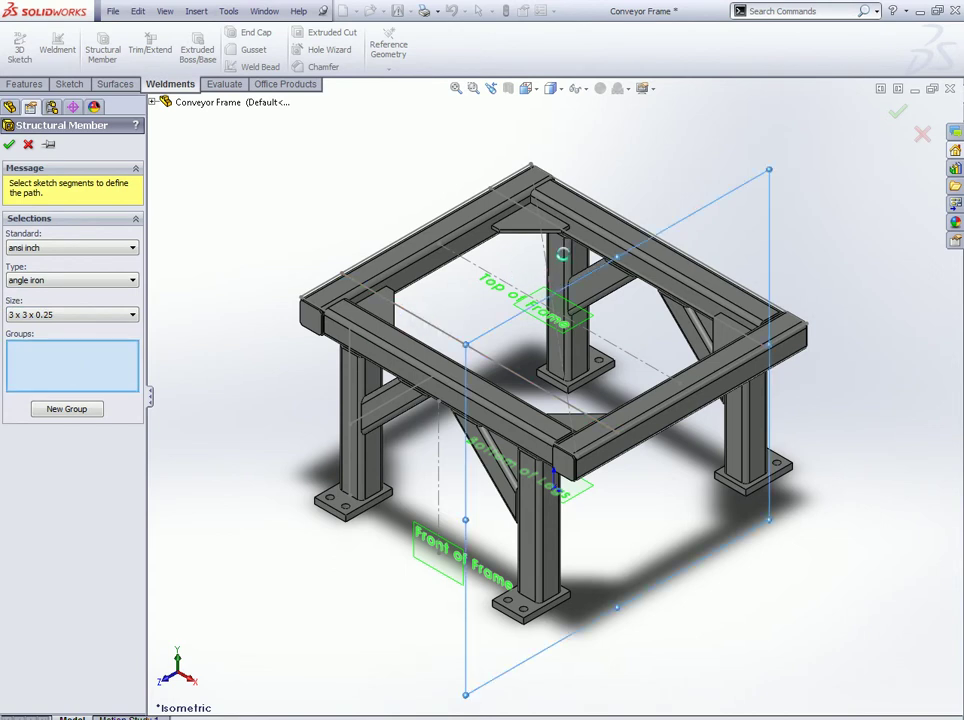
pyautogui.click(587, 245)
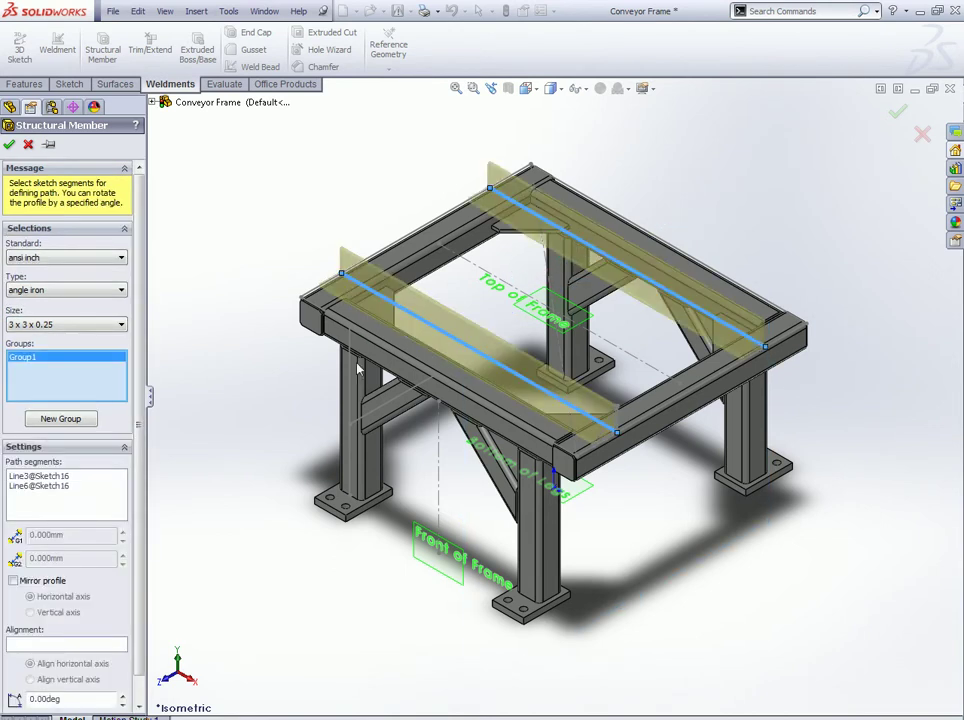
pyautogui.moveTo(79, 697); pyautogui.dragTo(4, 698)
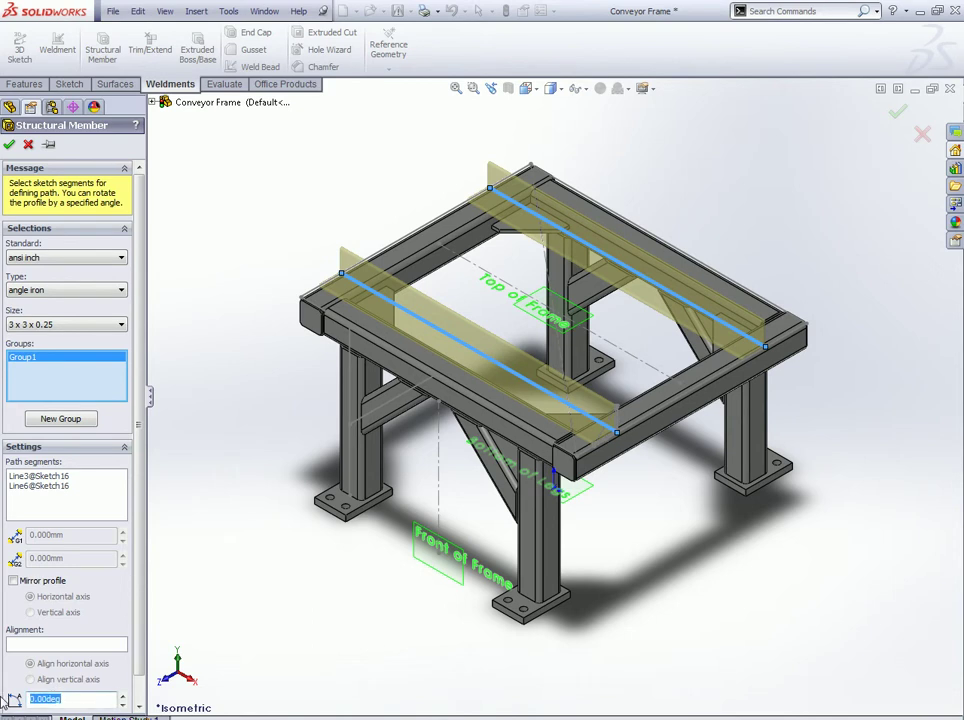
pyautogui.write('225')
pyautogui.press('Return')
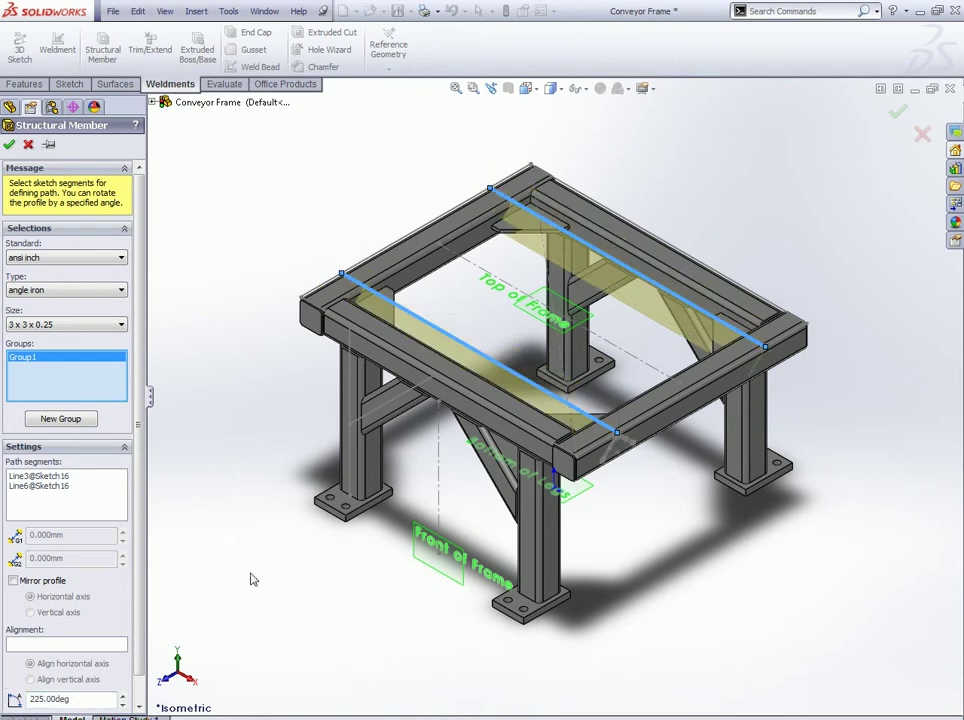
pyautogui.scroll(-1, 60, 660)
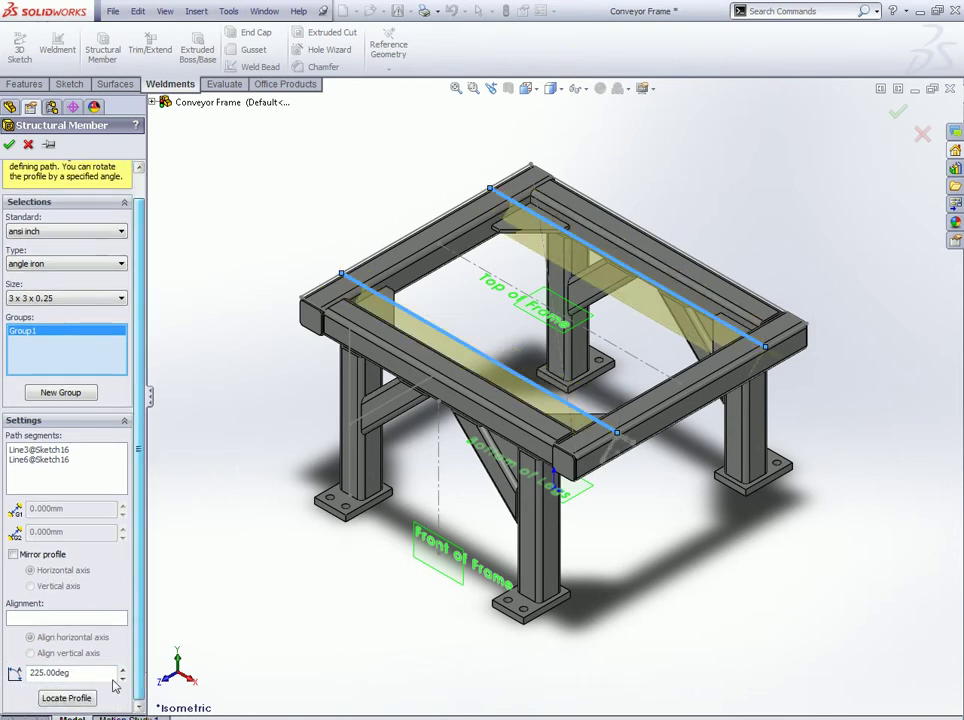
# Step: Locate the profile at its corner vertex and create the 3 x 3 x 0.25 angle iron members
pyautogui.click(66, 697)
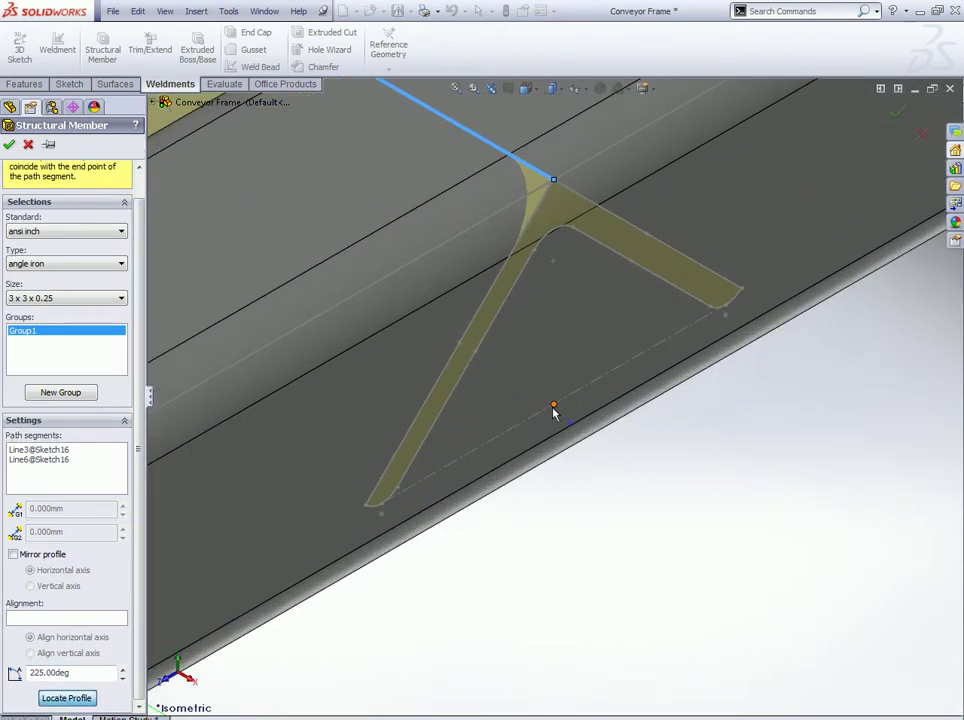
pyautogui.click(553, 410)
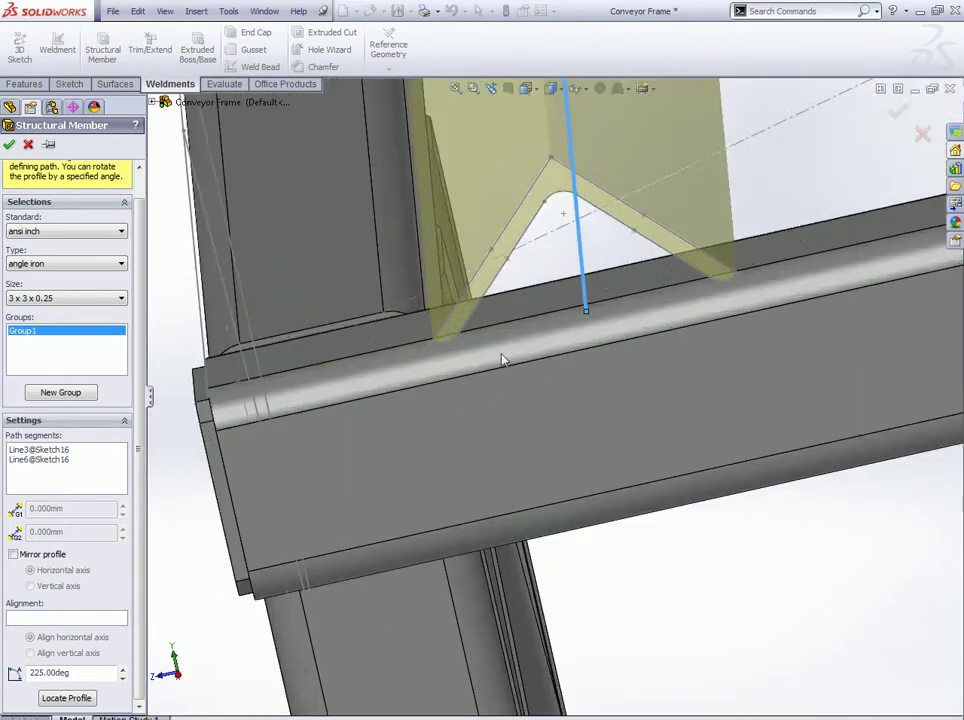
pyautogui.moveTo(503, 360)
pyautogui.mouseDown(button='middle')
pyautogui.moveTo(484, 344)
pyautogui.moveTo(500, 318)
pyautogui.mouseUp(button='middle')
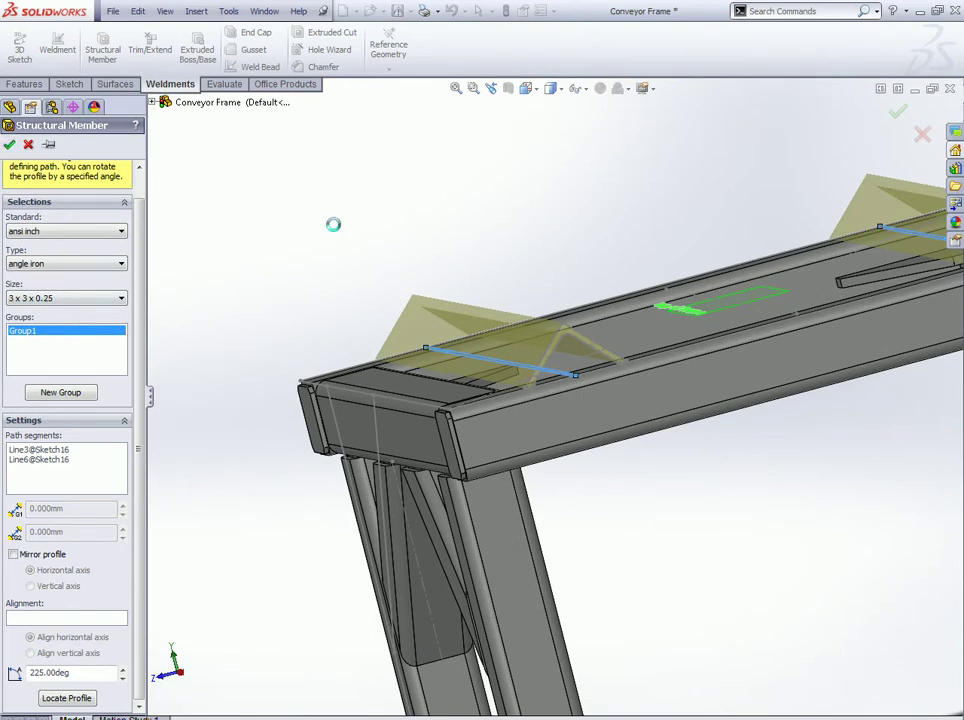
pyautogui.press('Return')
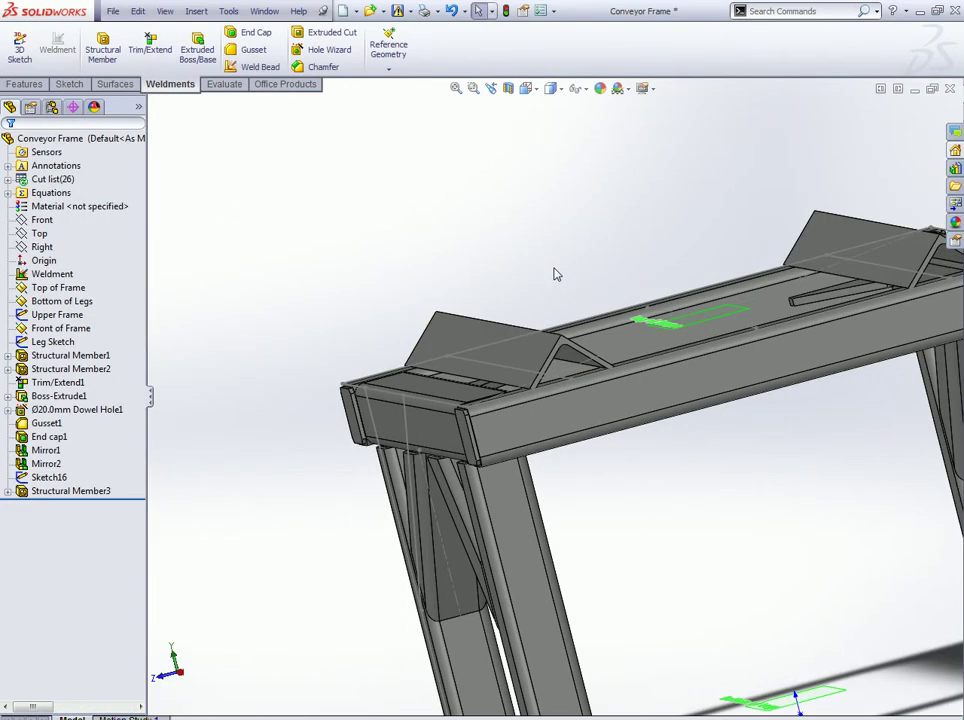
pyautogui.hotkey('ctrl', '7')
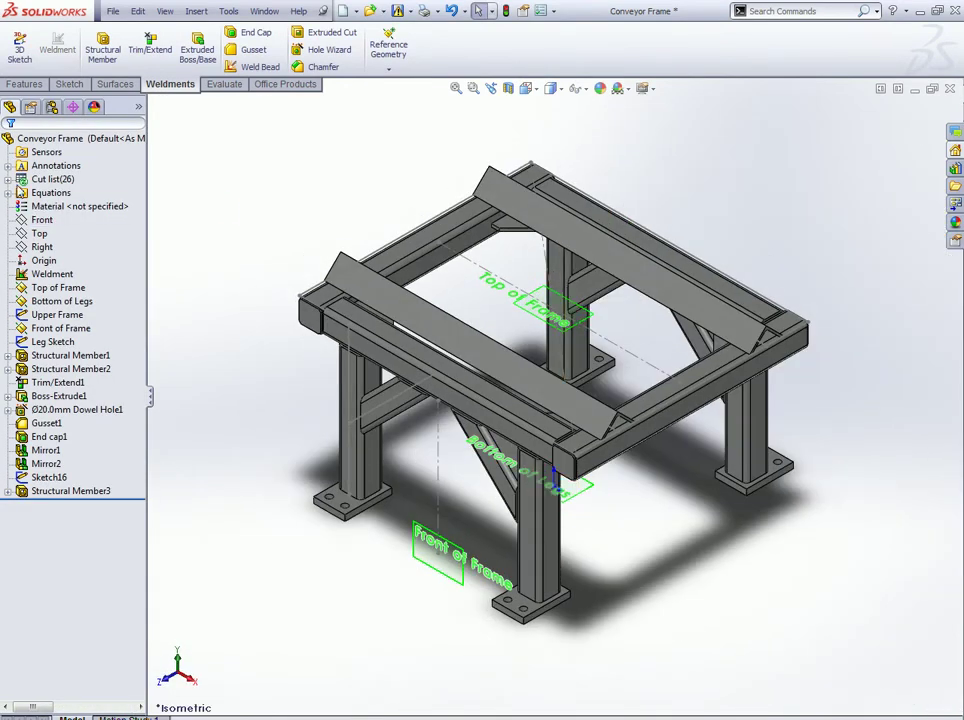
pyautogui.rightClick(50, 165)
pyautogui.click(50, 179)
pyautogui.rightClick(45, 179)
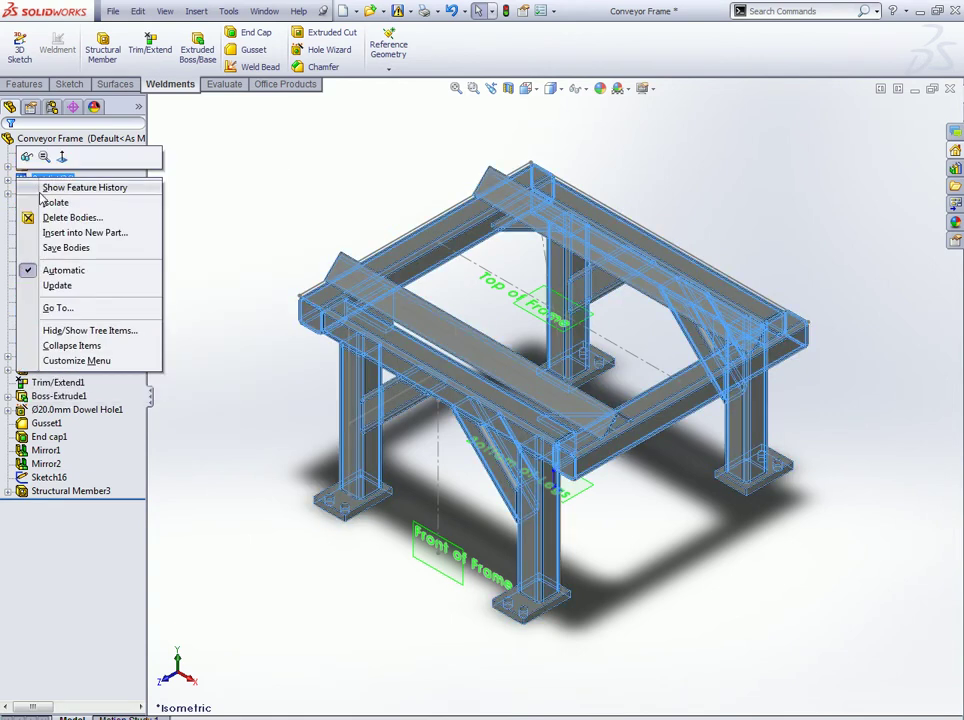
pyautogui.click(40, 270)
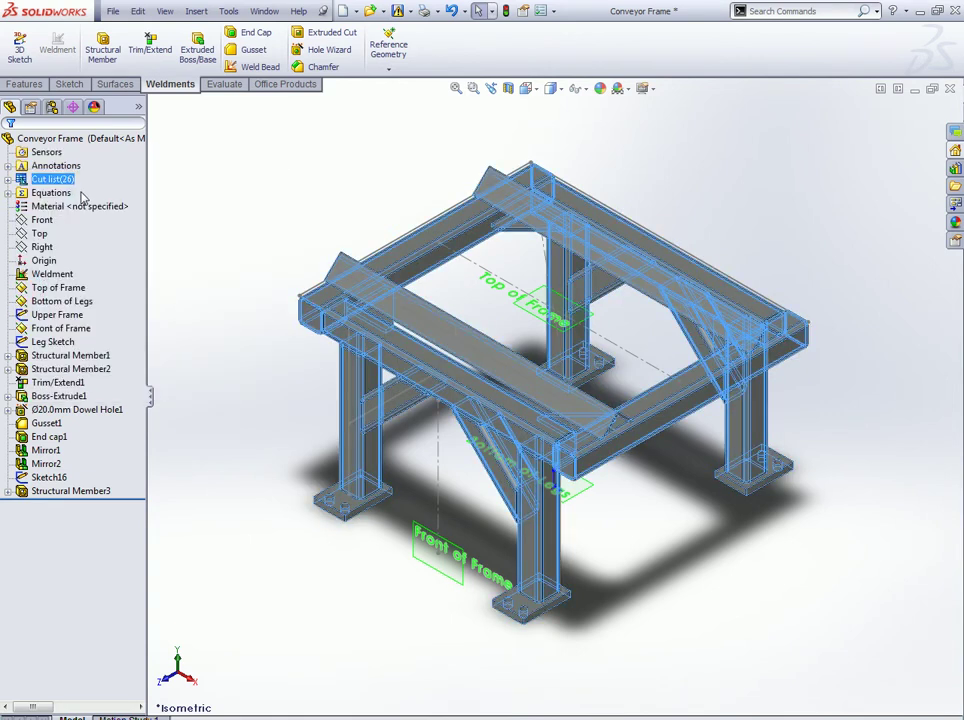
pyautogui.click(226, 198)
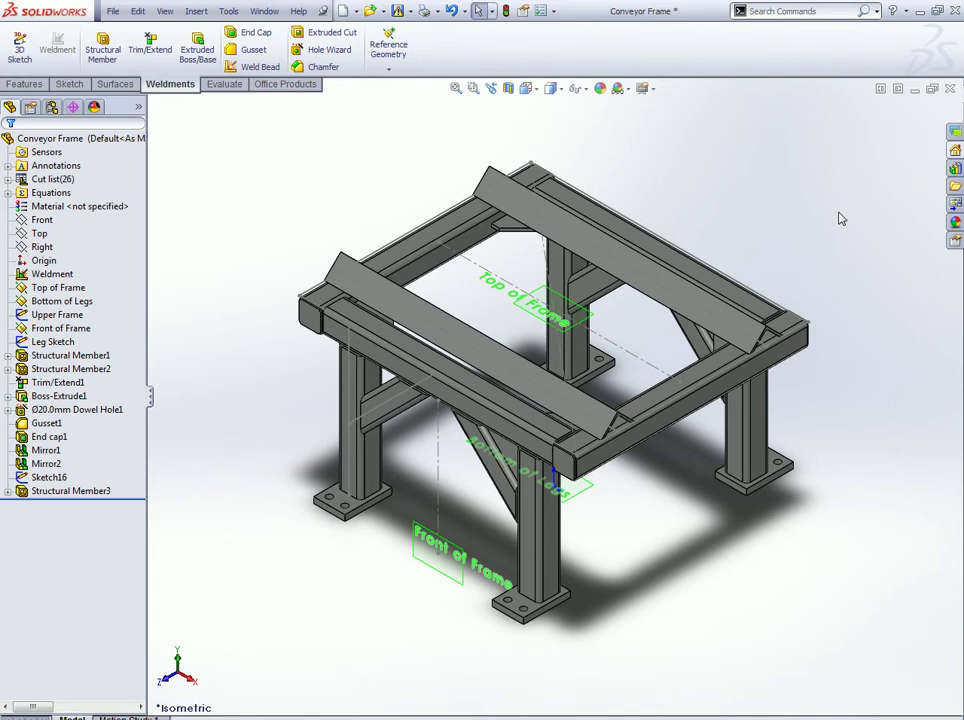
pyautogui.moveTo(710, 512)
pyautogui.mouseDown(button='middle')
pyautogui.moveTo(628, 466)
pyautogui.moveTo(578, 492)
pyautogui.moveTo(585, 464)
pyautogui.moveTo(568, 477)
pyautogui.moveTo(549, 452)
pyautogui.moveTo(679, 499)
pyautogui.mouseUp(button='middle')
pyautogui.hotkey('ctrl', '7')
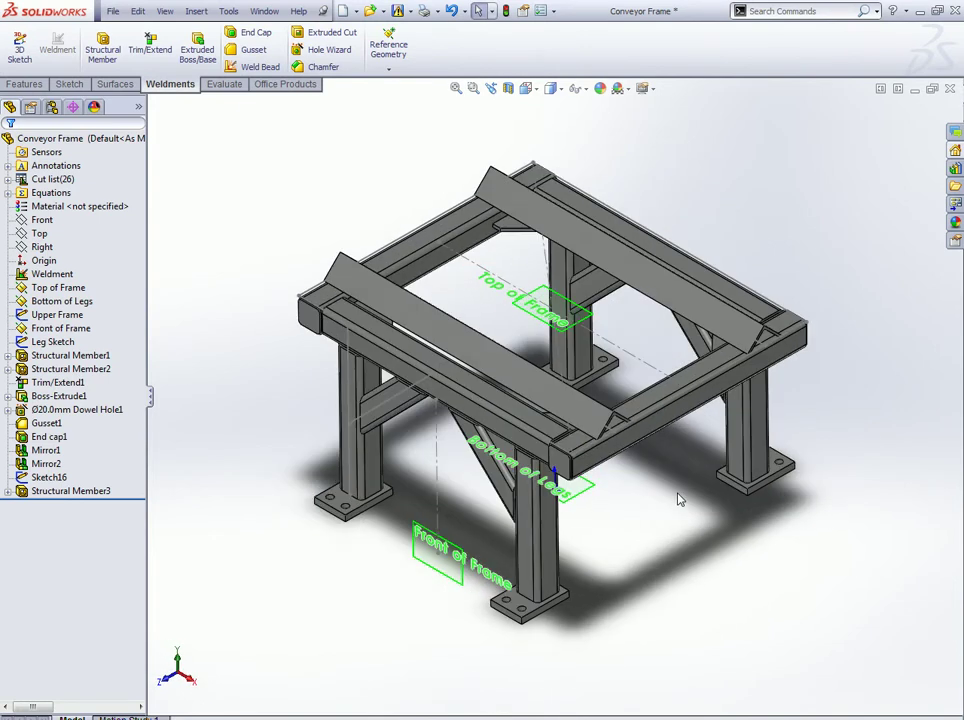
# Step: Expand the cut list and rename the first item MEMBROS ESTRUTURAIS
pyautogui.click(8, 179)
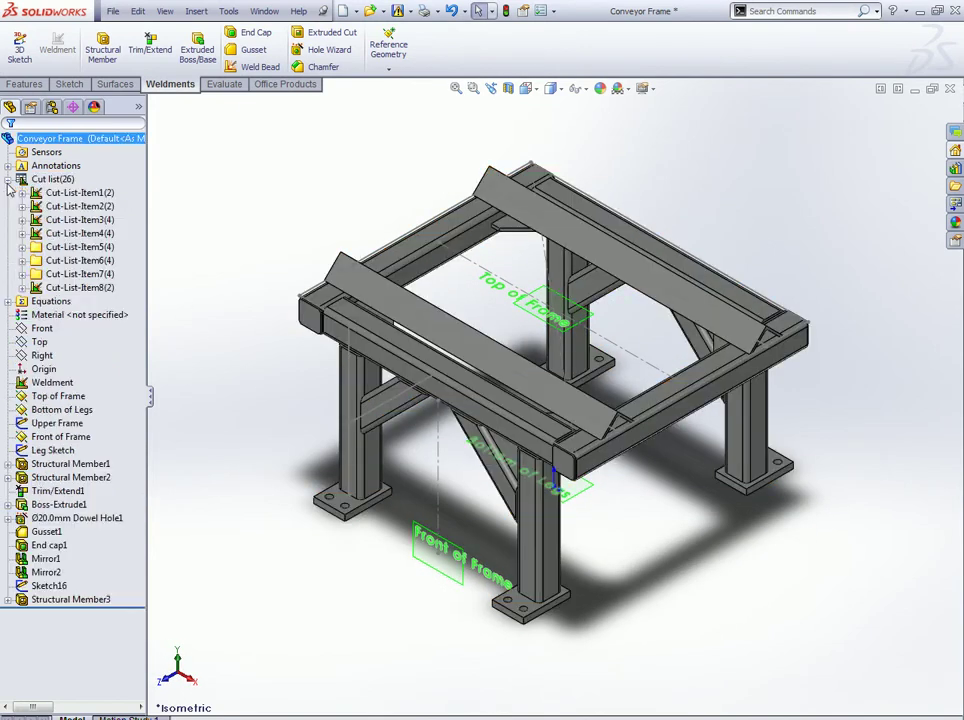
pyautogui.click(50, 195)
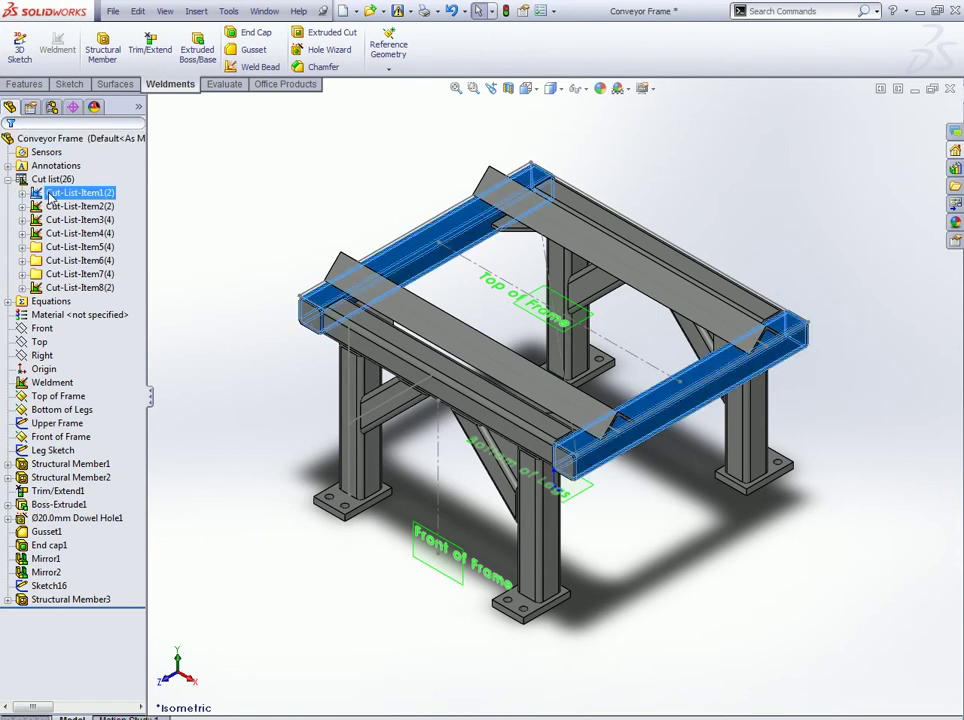
pyautogui.click(60, 195)
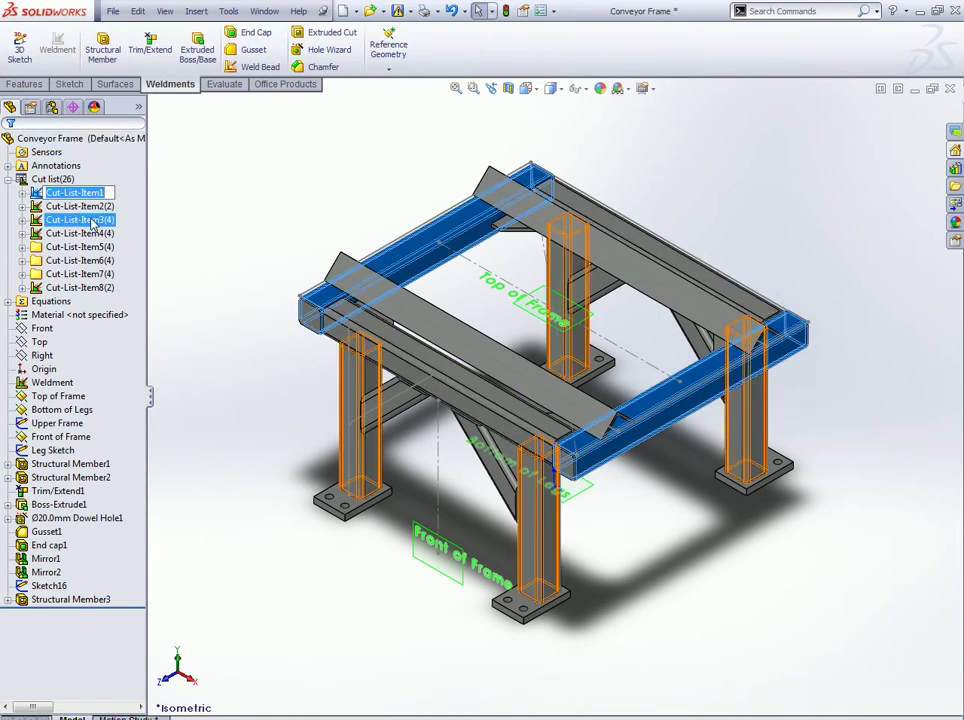
pyautogui.write('m')
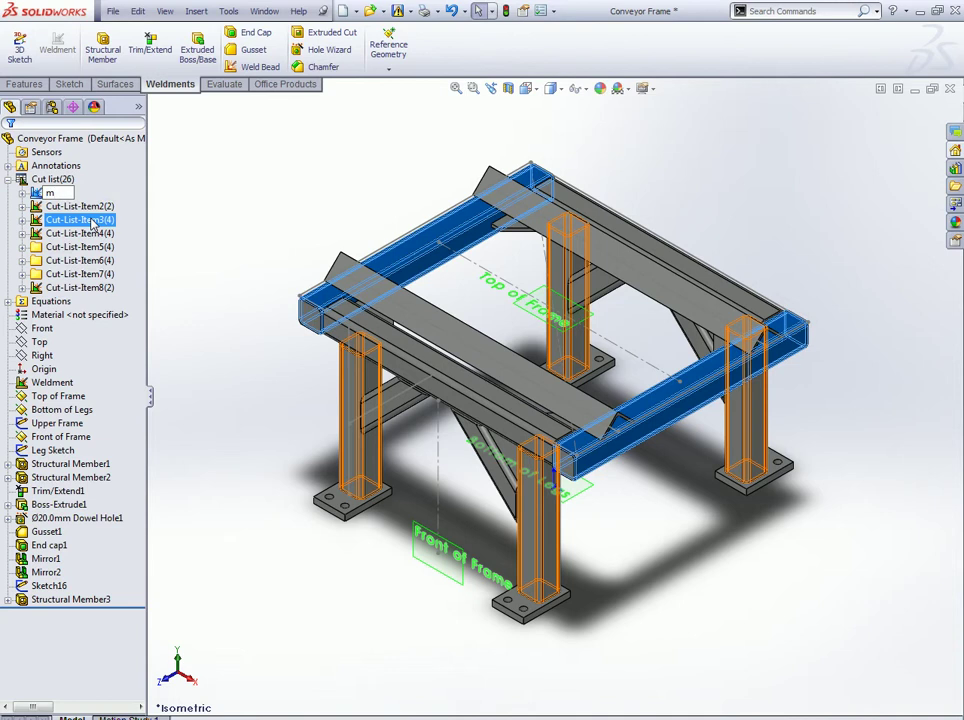
pyautogui.write('m')
pyautogui.write('MBROS ES')
pyautogui.write('TRUTURAIS')
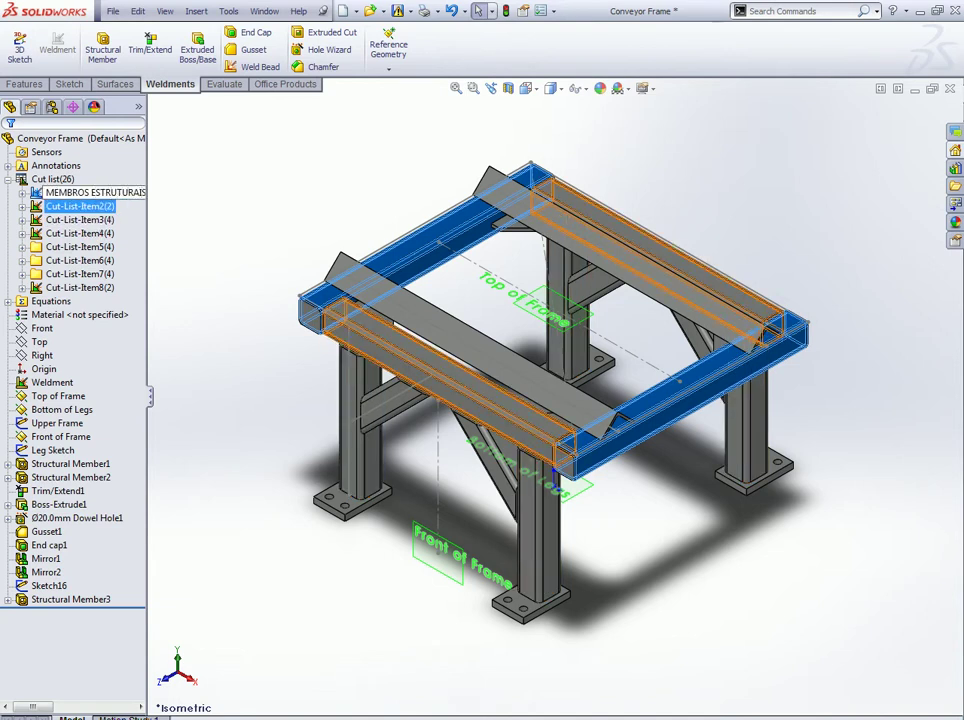
pyautogui.write(' LATERA')
pyautogui.press('BackSpace')
pyautogui.write('AIS')
pyautogui.press('Return')
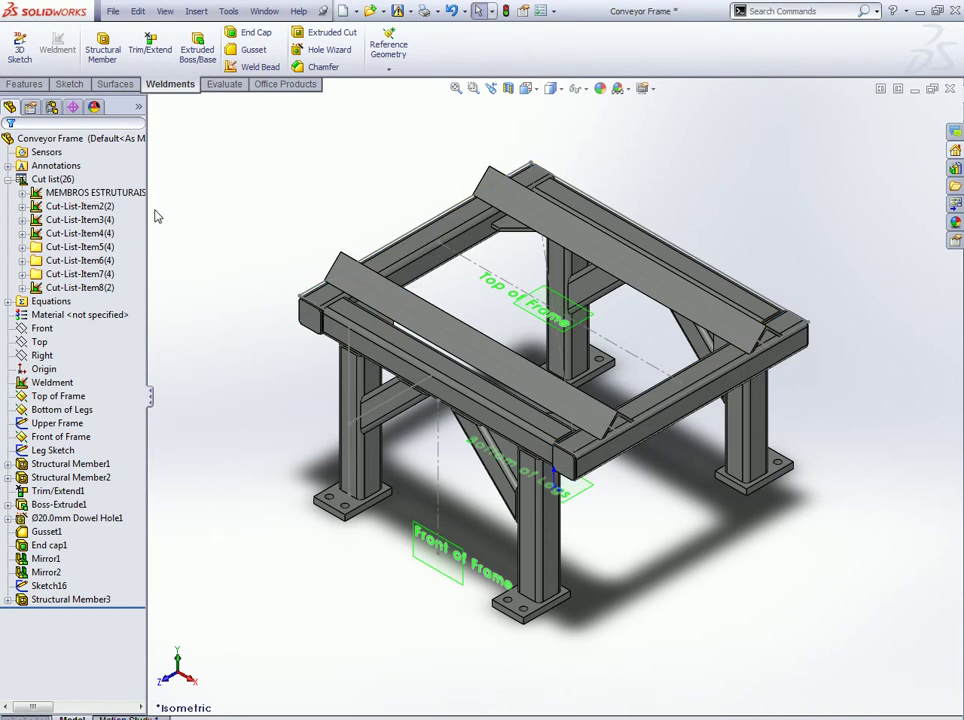
# Step: Rename the next items MEMBROS FRONTAIS, PÉS, BRAÇOS and SAPATA
pyautogui.click(86, 210)
pyautogui.click(86, 211)
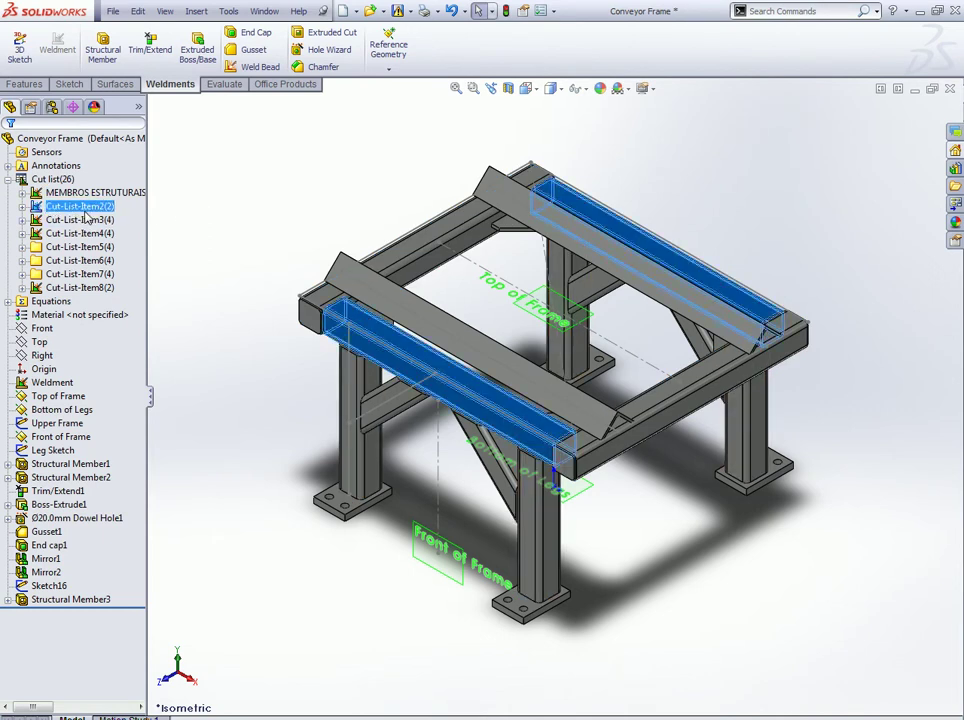
pyautogui.write('MEMBROS F')
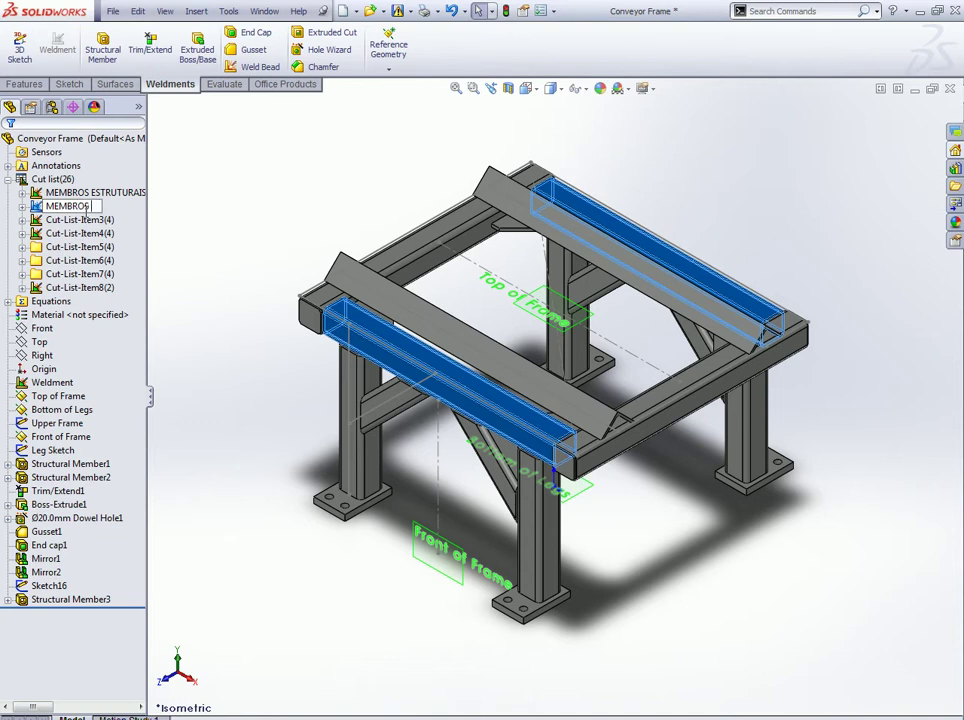
pyautogui.write('RONTAIS')
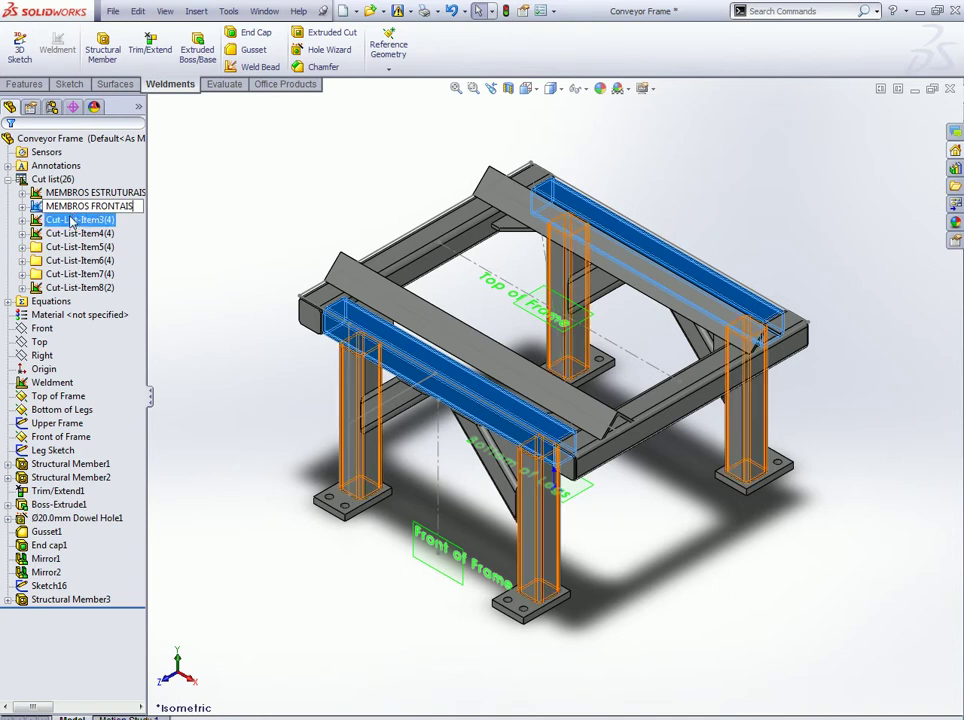
pyautogui.click(72, 220)
pyautogui.click(72, 219)
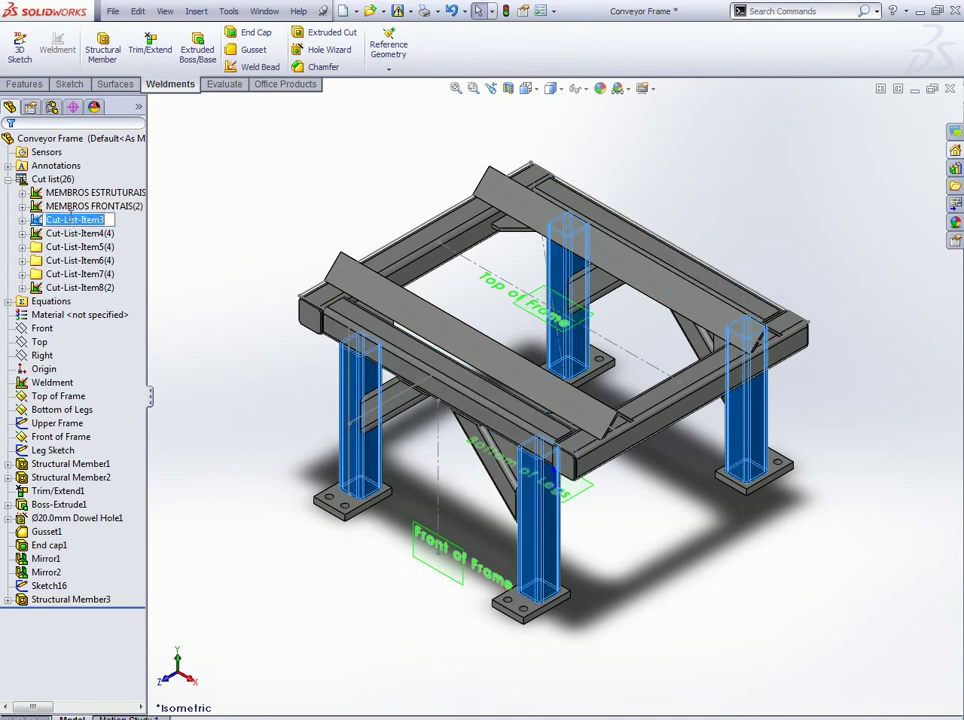
pyautogui.write('PÉS')
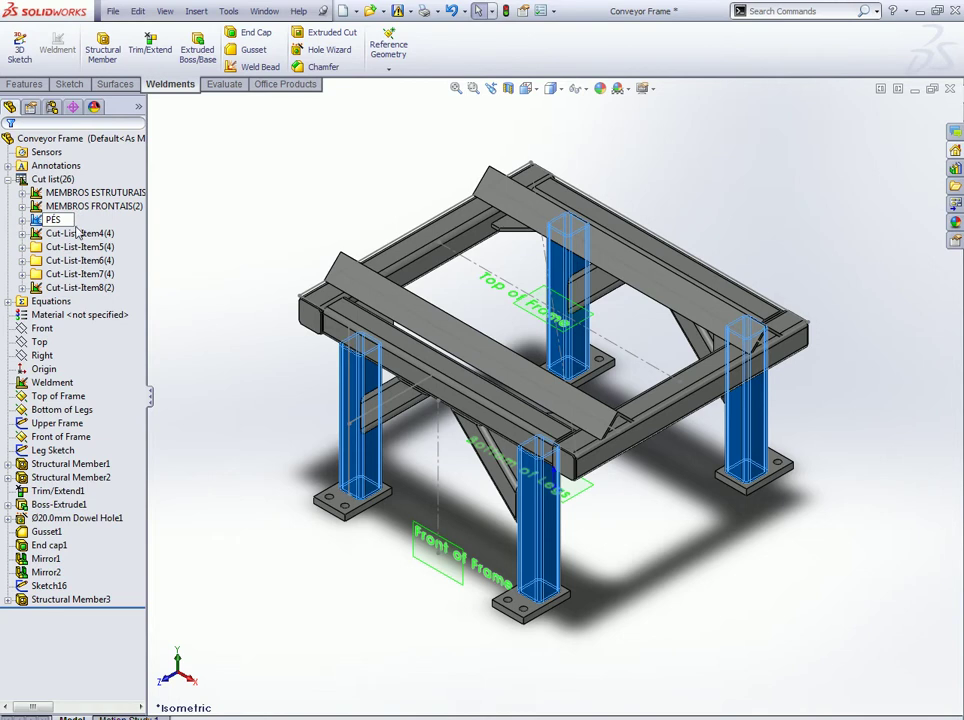
pyautogui.click(79, 233)
pyautogui.click(80, 234)
pyautogui.write('BRA')
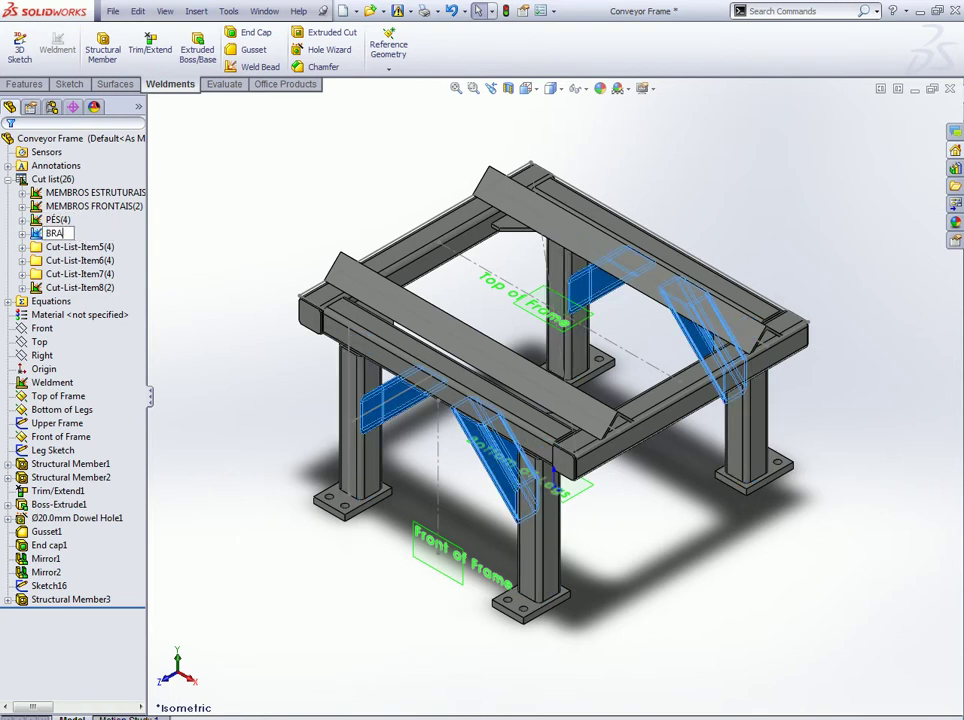
pyautogui.write('ÇOS')
pyautogui.click(60, 247)
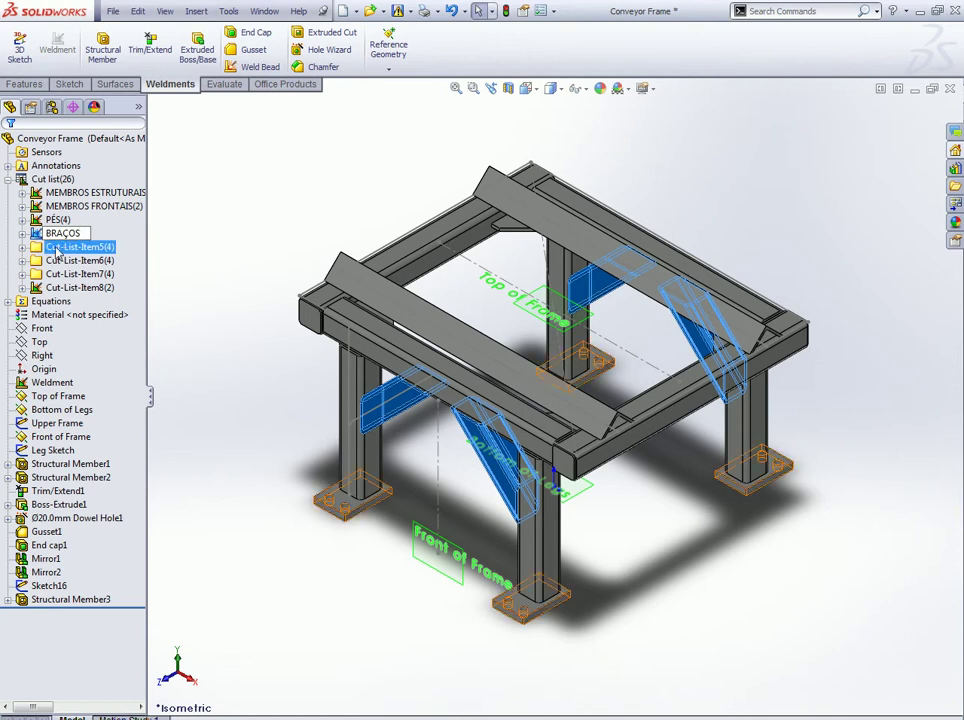
pyautogui.click(60, 248)
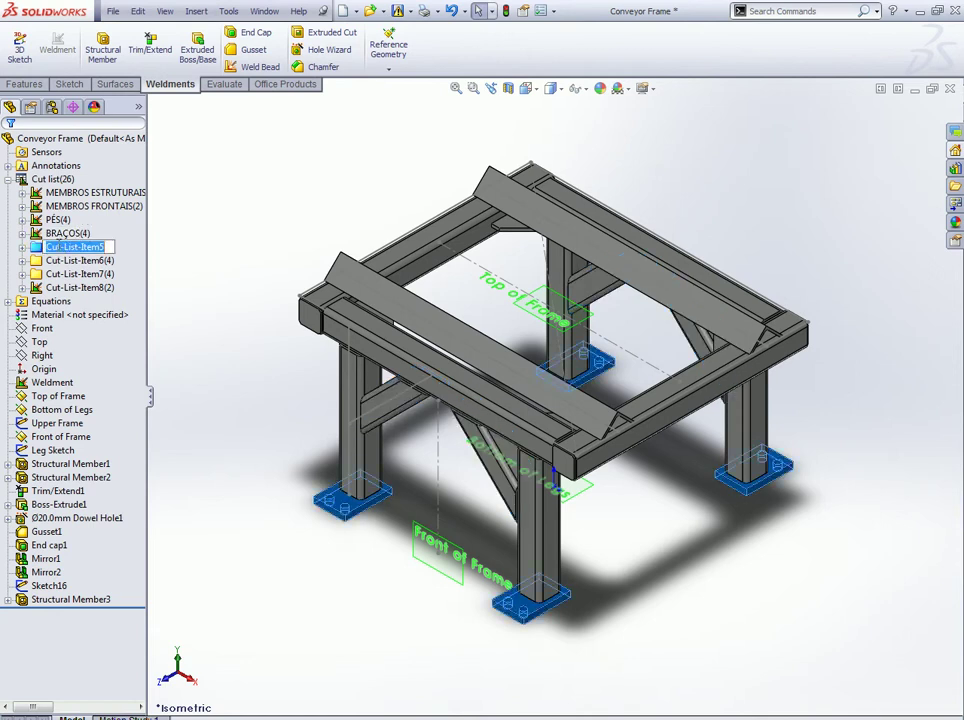
pyautogui.write('SAPATA')
# Step: Rename the remaining items CANTONEIRAS and TAMPÕES, and begin naming the angle profiles item
pyautogui.click(60, 260)
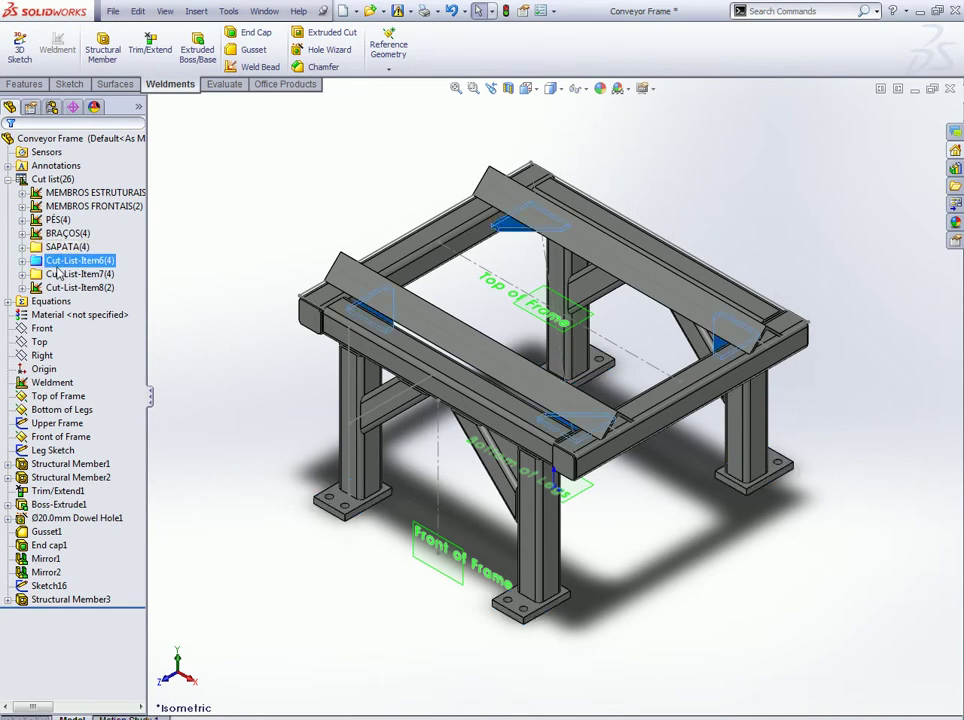
pyautogui.write('CA')
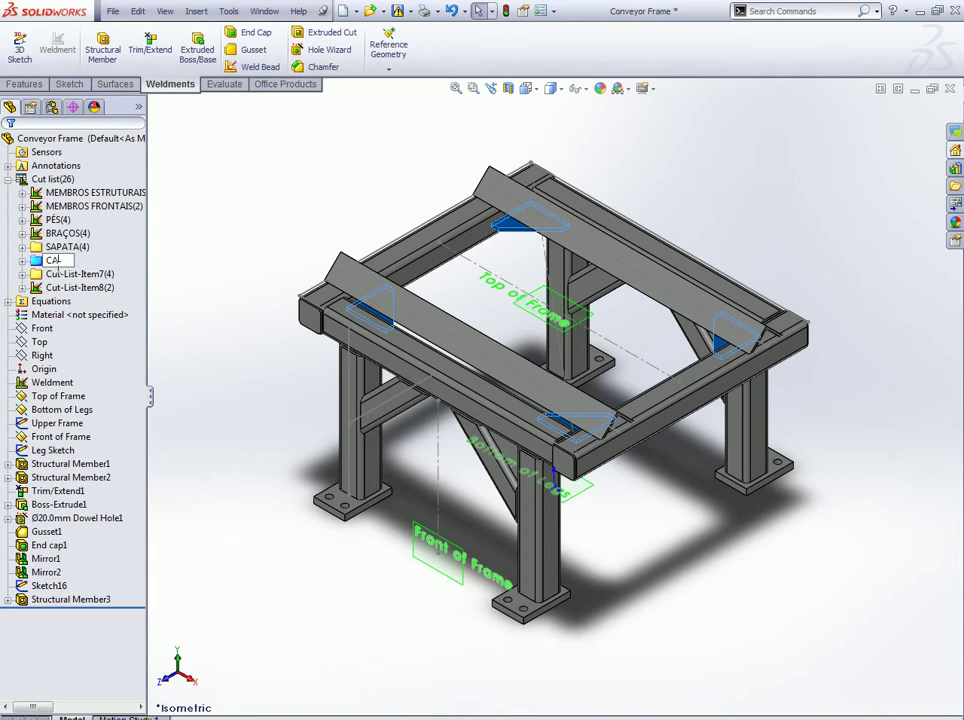
pyautogui.write('NTONEIRAS')
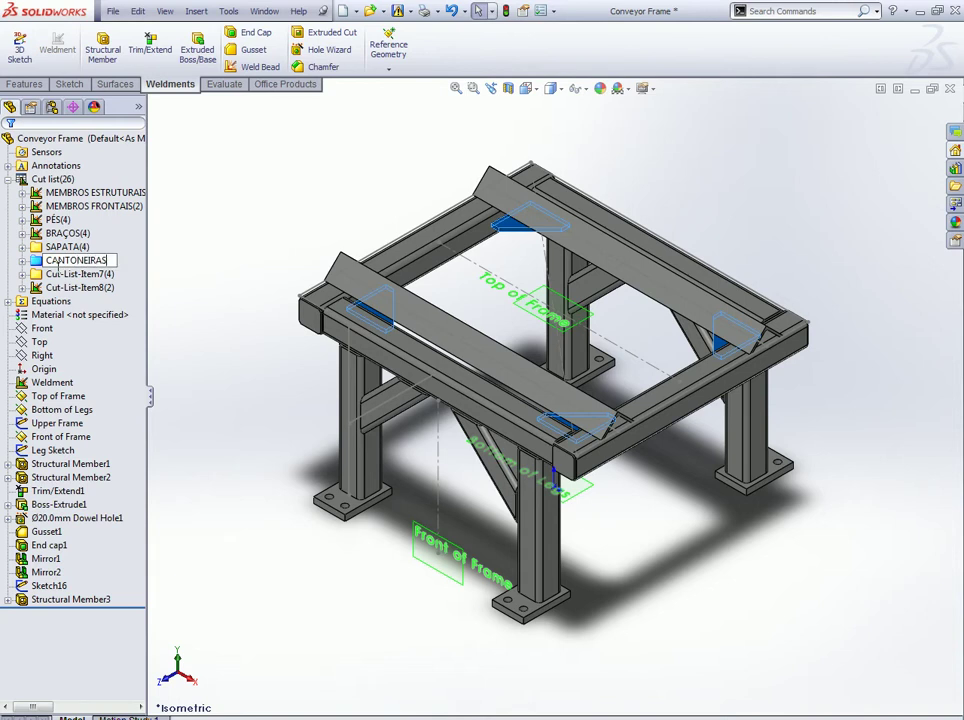
pyautogui.click(68, 275)
pyautogui.click(70, 276)
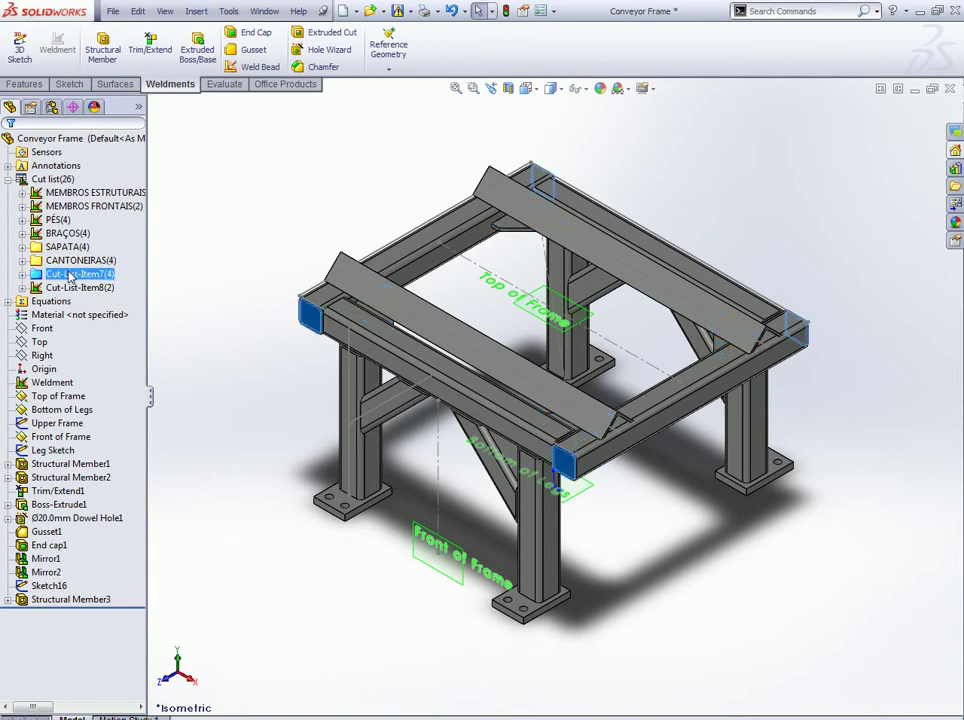
pyautogui.write('TAMBORES')
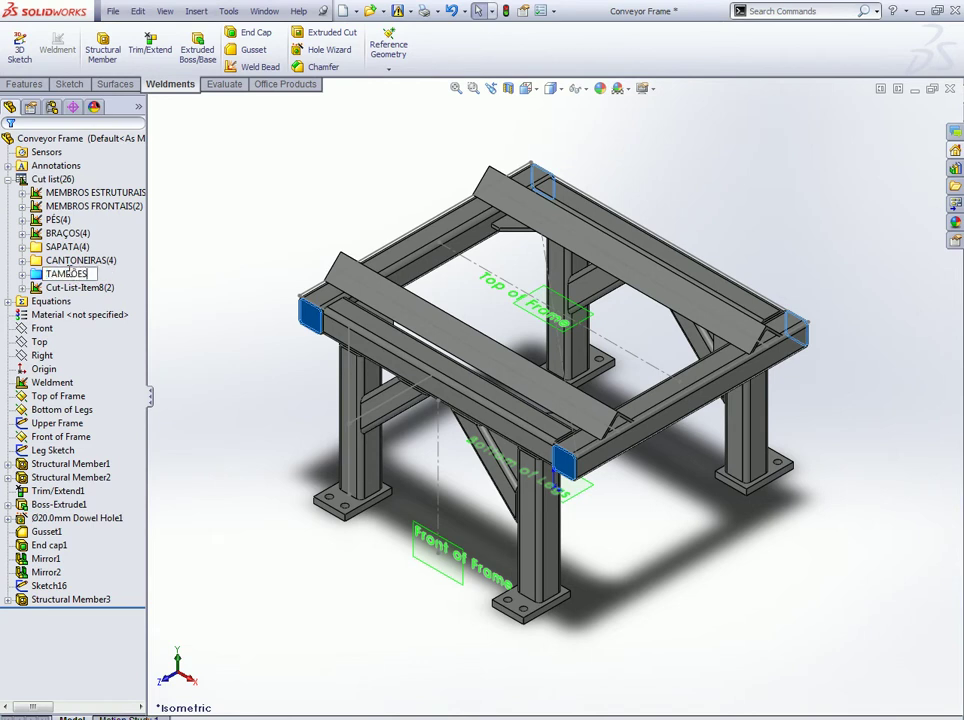
pyautogui.press('Return')
pyautogui.click(72, 289)
pyautogui.click(72, 289)
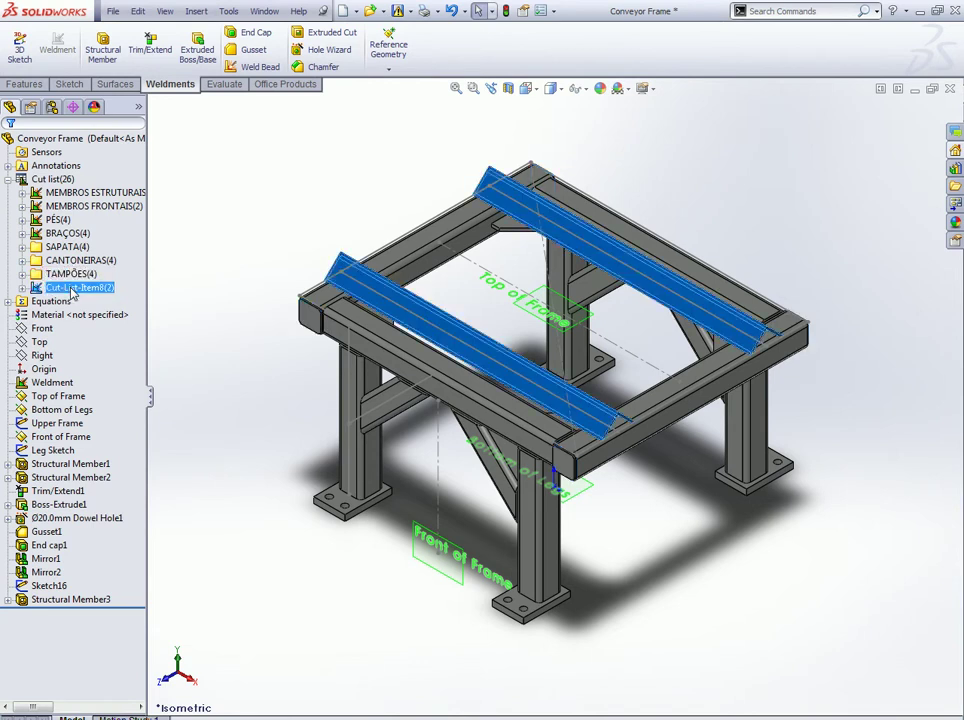
pyautogui.write('V')
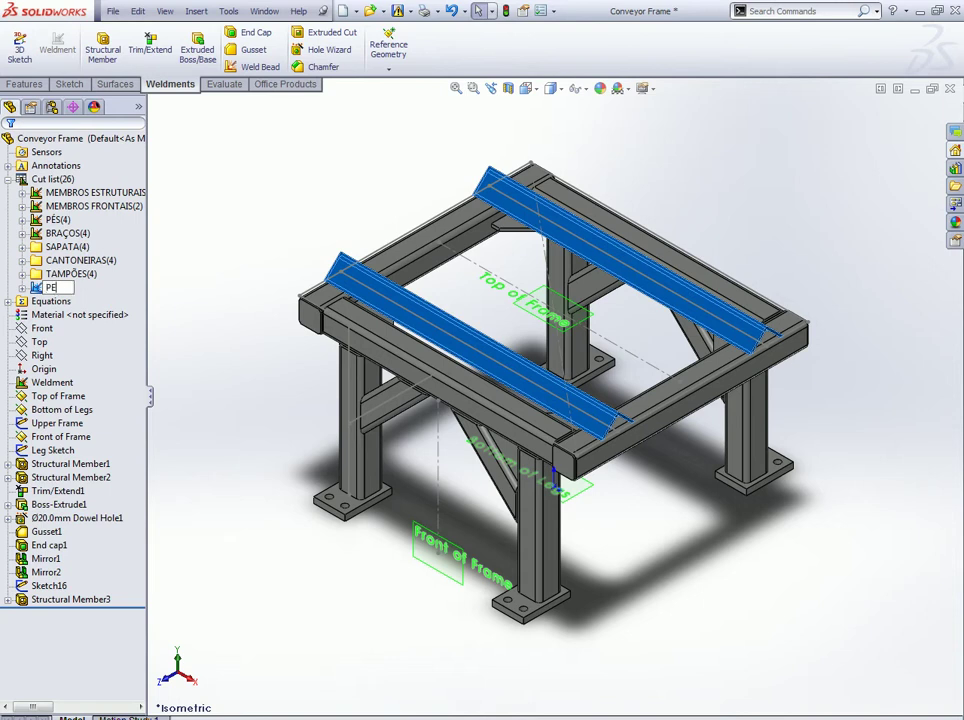
# Step: Finish naming the angle profiles item PERFIS and open the cut list's context options
pyautogui.write('FIS')
pyautogui.click(217, 245)
pyautogui.click(114, 11)
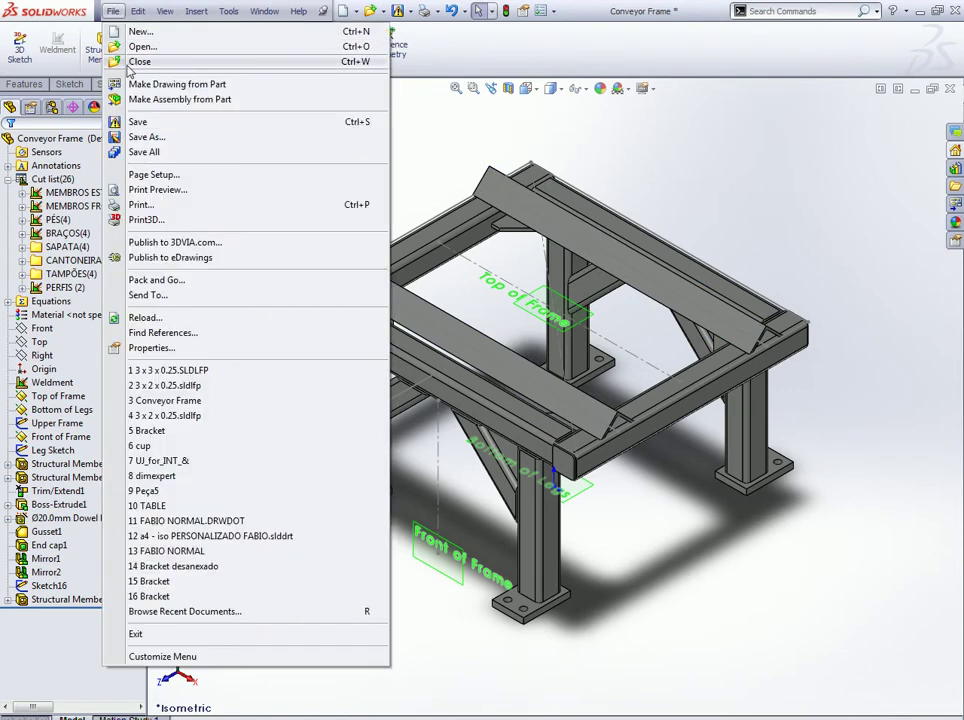
pyautogui.rightClick(40, 179)
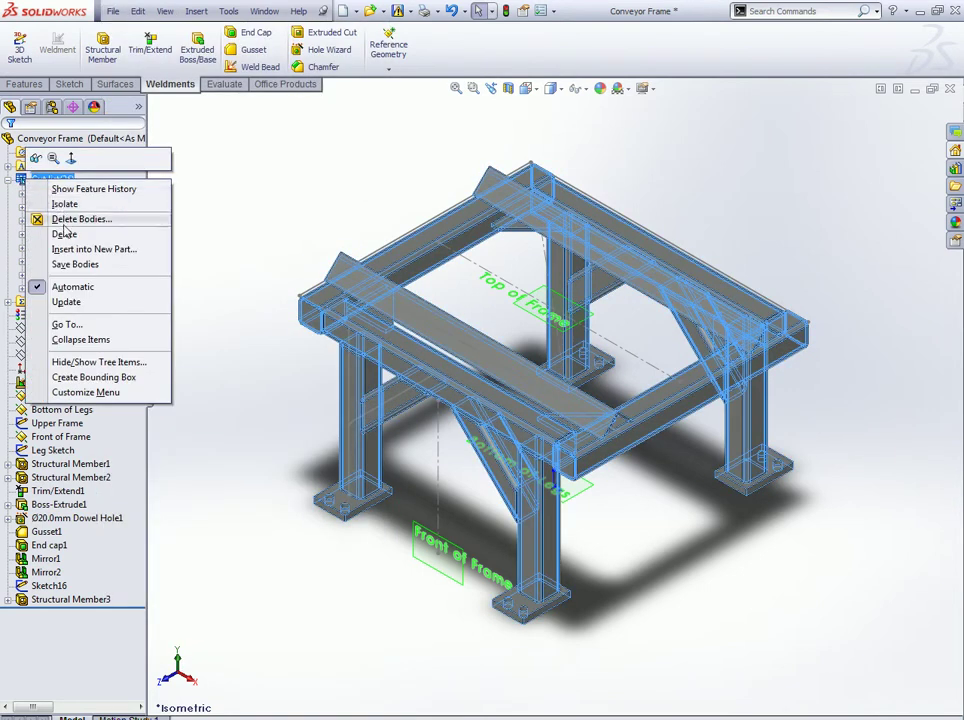
pyautogui.click(80, 300)
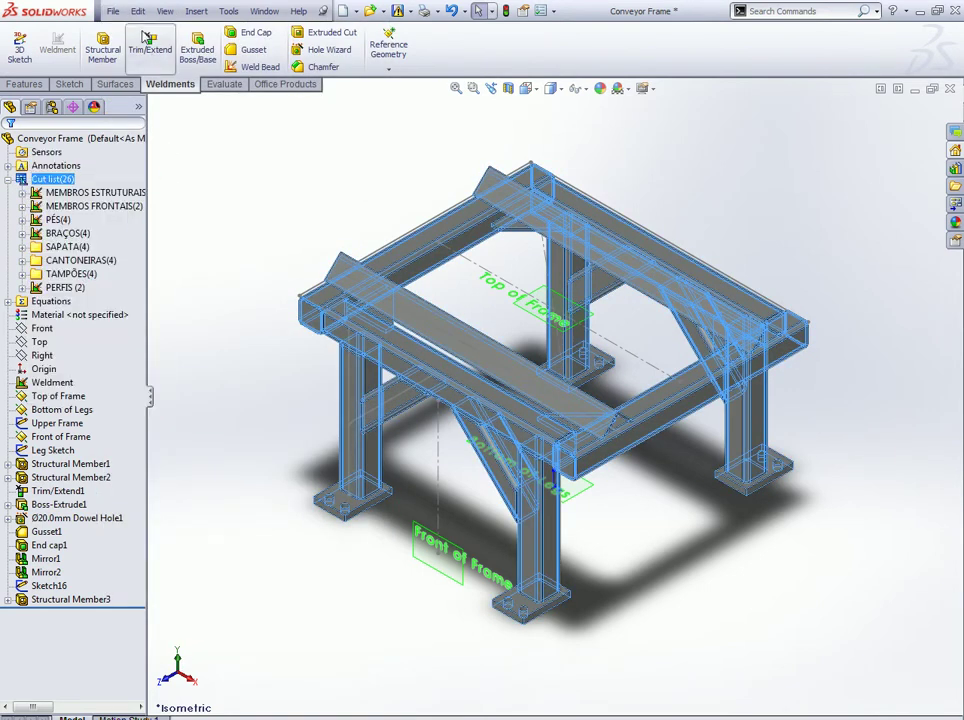
# Step: Make a drawing from the part using the Desenho template
pyautogui.click(113, 11)
pyautogui.click(118, 85)
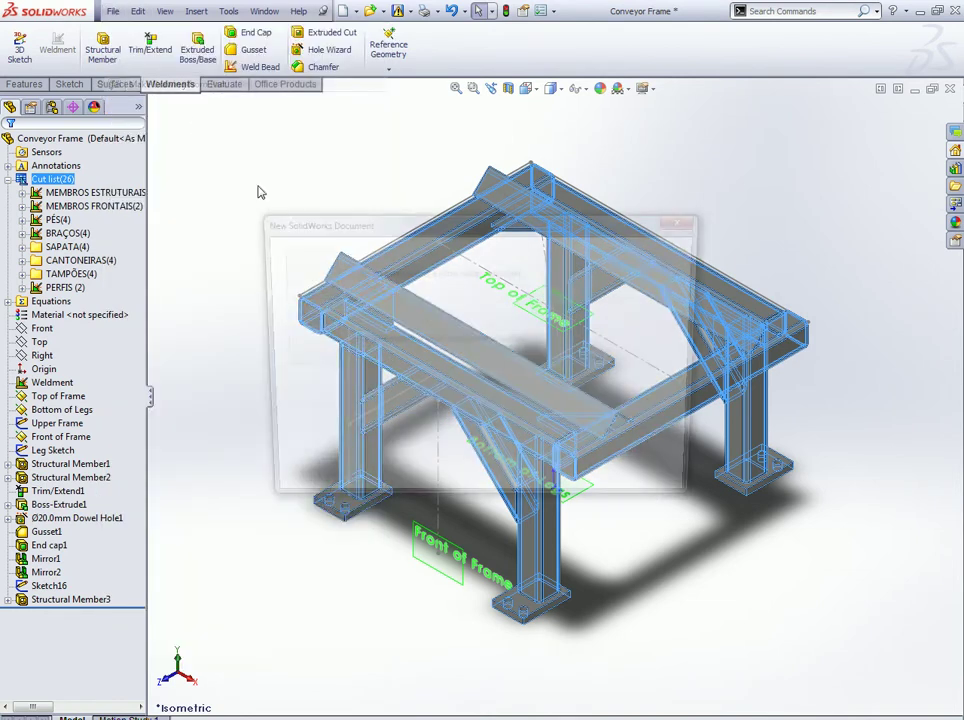
pyautogui.click(285, 245)
pyautogui.doubleClick(304, 278)
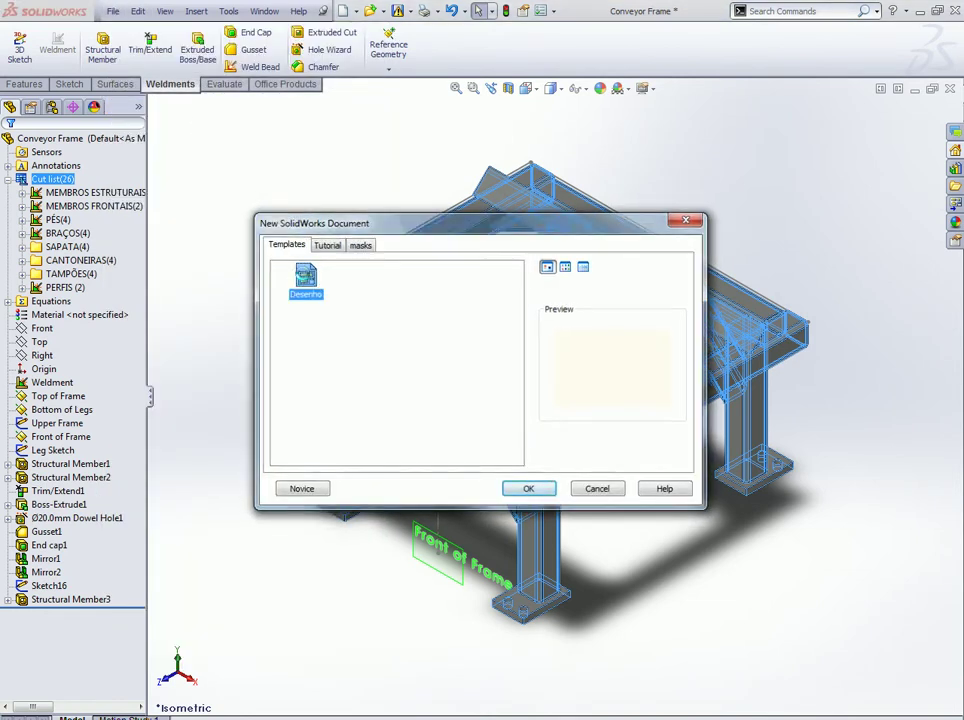
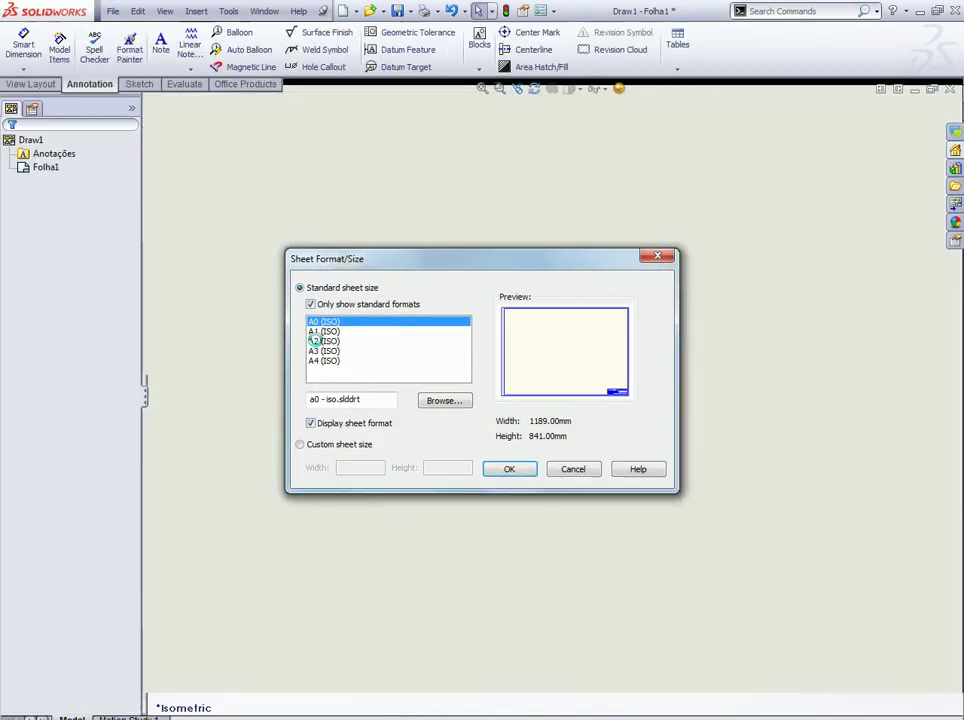
# Step: Put the new drawing on an A2 (ISO) sheet, then switch back to the Conveyor Frame part
pyautogui.click(318, 342)
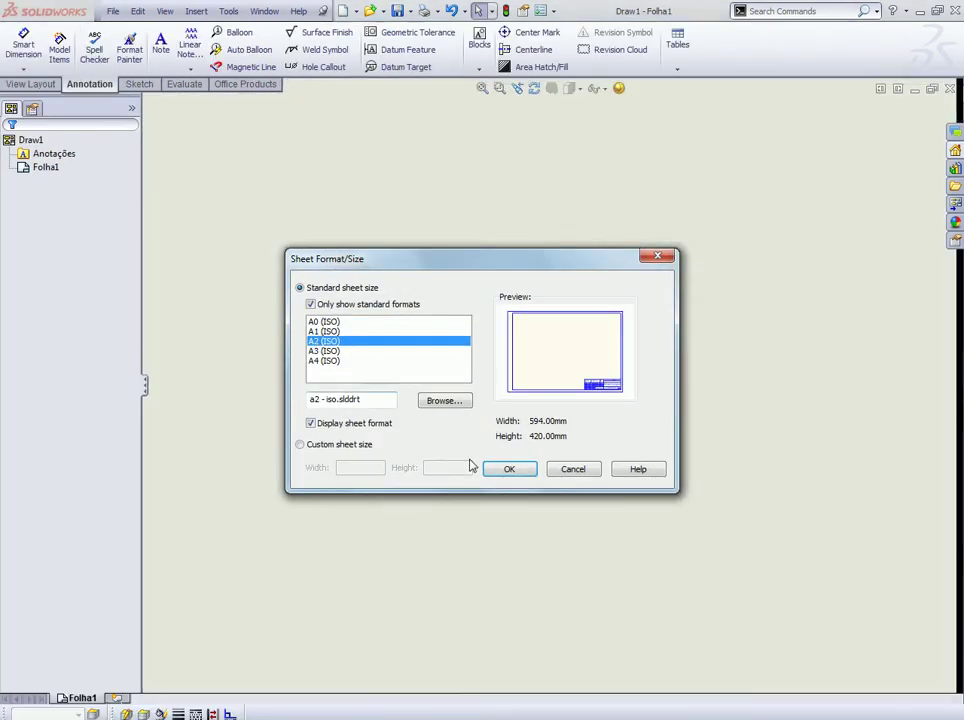
pyautogui.click(500, 469)
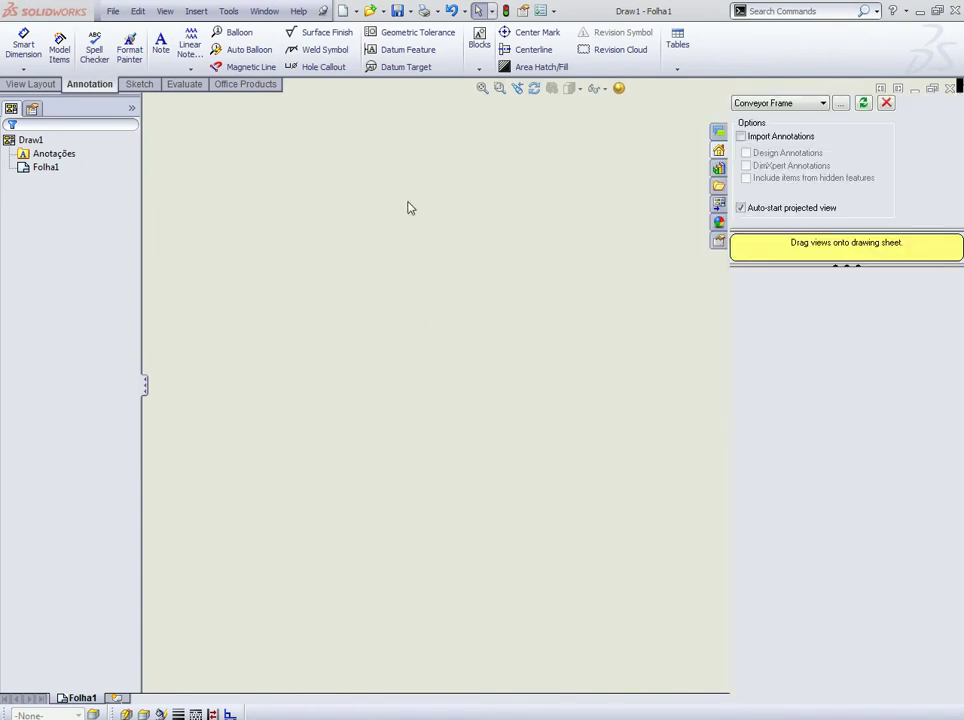
pyautogui.click(264, 11)
pyautogui.click(302, 131)
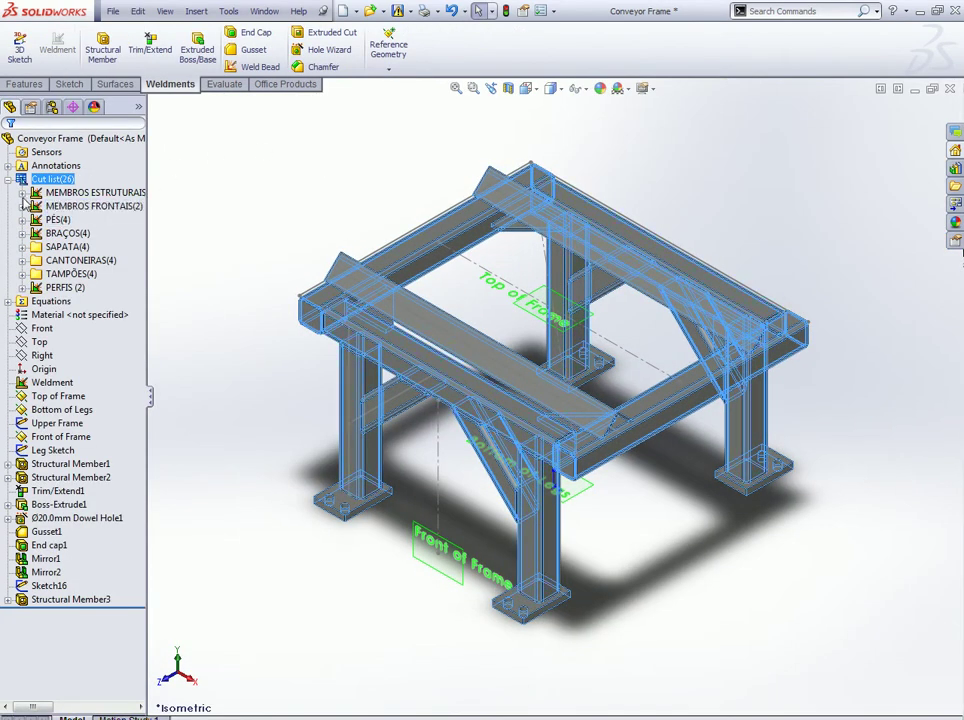
# Step: Review the MEMBROS ESTRUTURAIS cut list item's properties, then collapse the cut list
pyautogui.doubleClick(90, 192)
pyautogui.rightClick(98, 205)
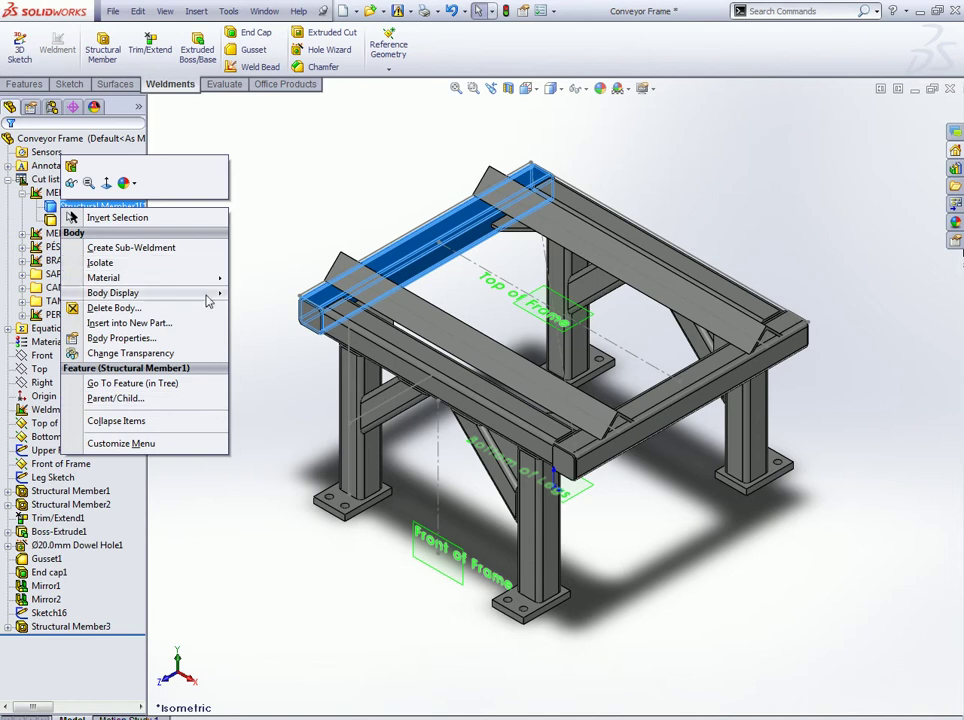
pyautogui.click(160, 215)
pyautogui.rightClick(100, 193)
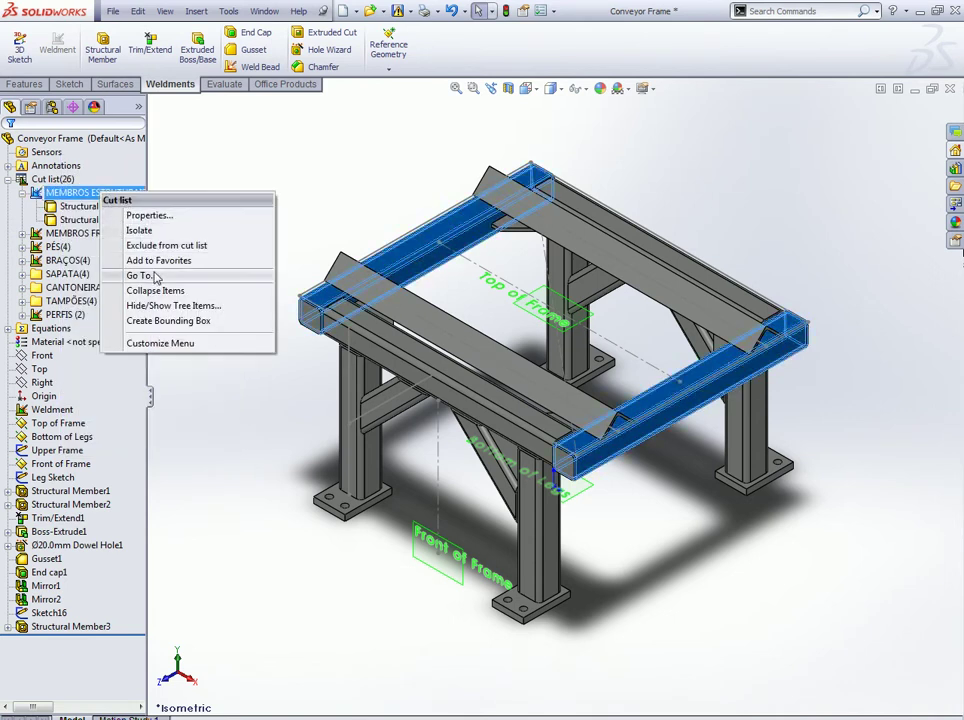
pyautogui.click(146, 215)
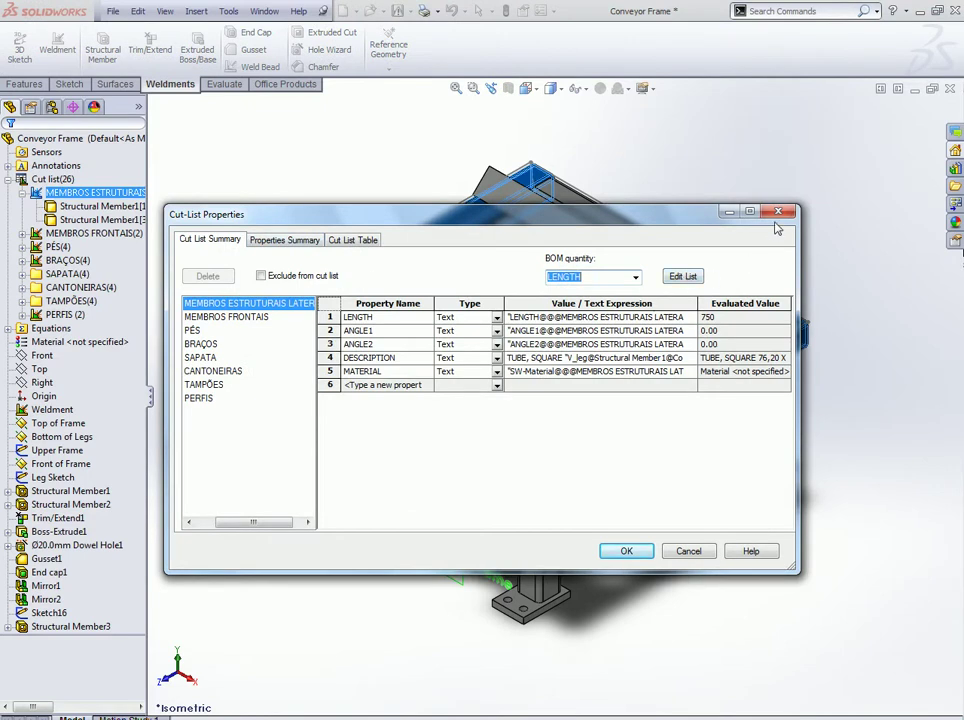
pyautogui.click(778, 211)
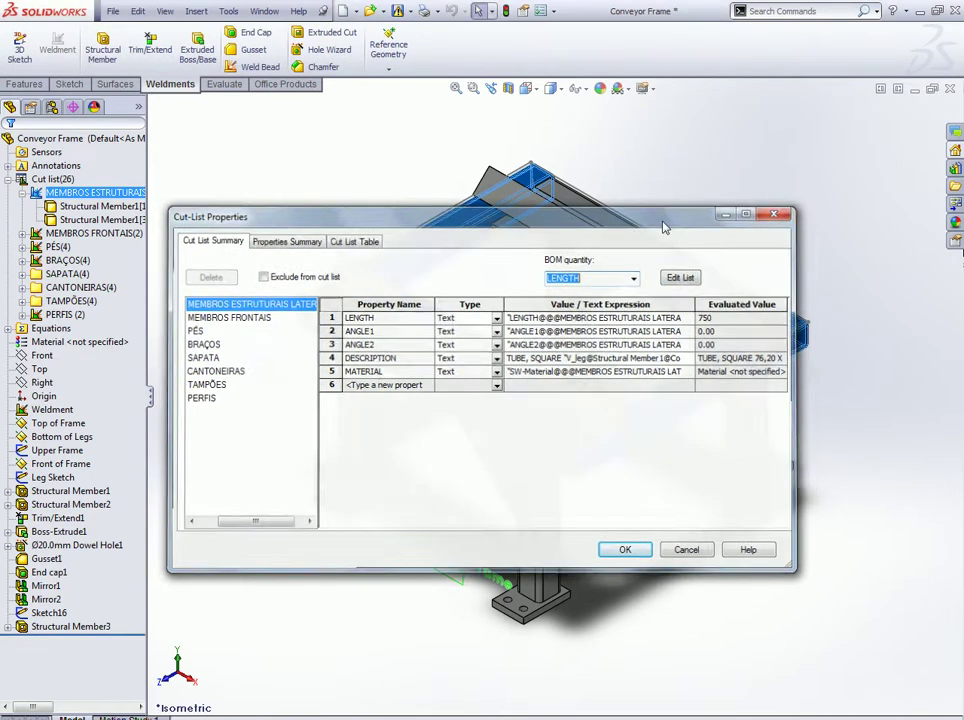
pyautogui.click(22, 192)
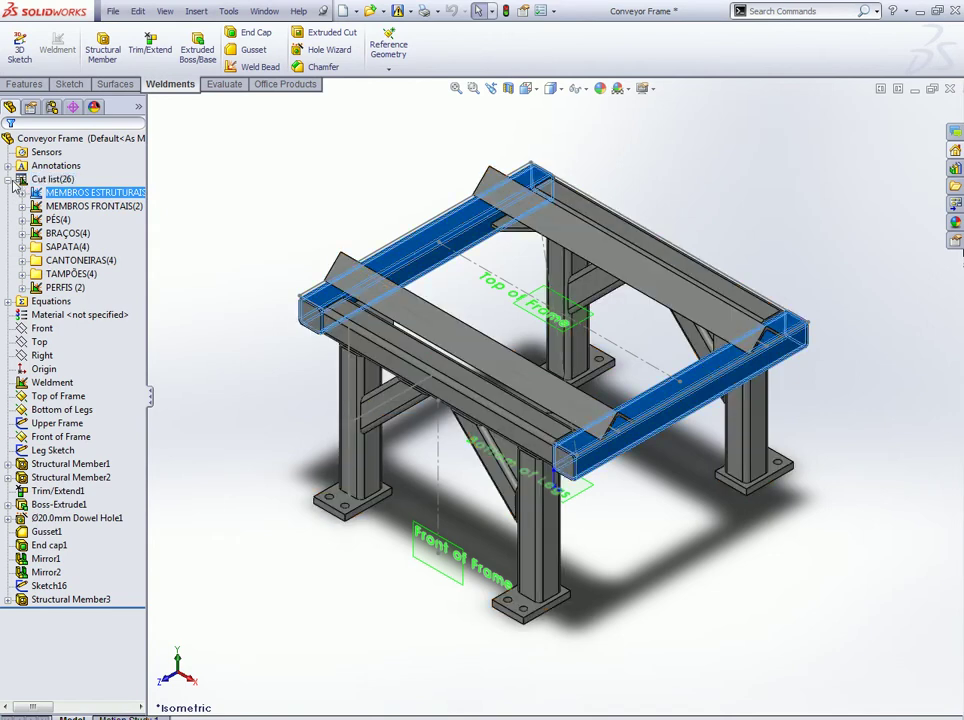
pyautogui.click(8, 179)
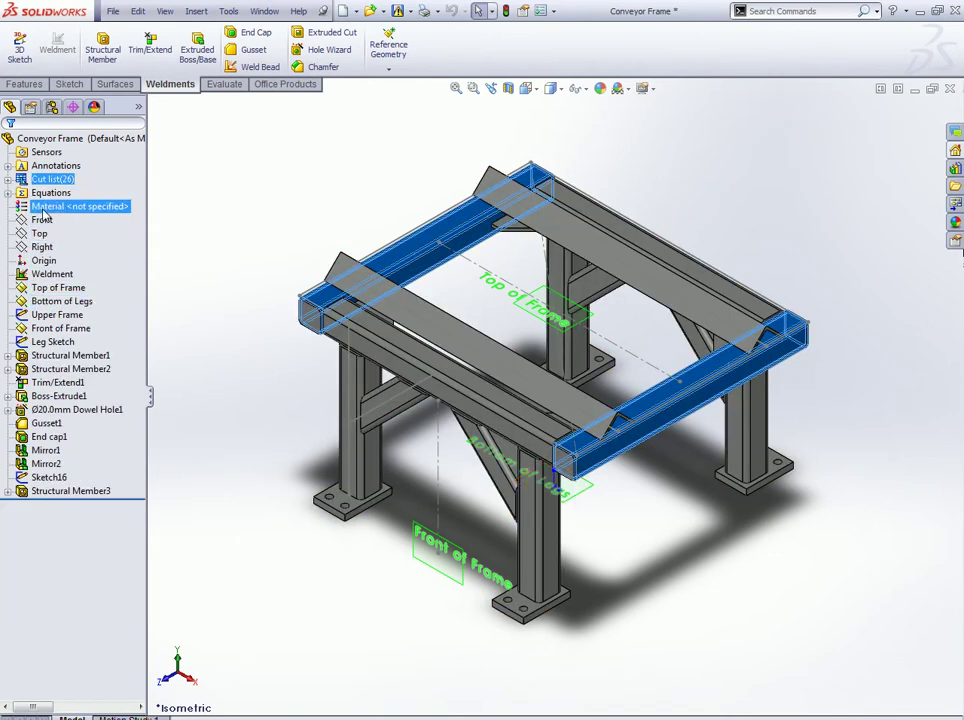
# Step: Apply 1023 Carbon Steel Sheet (SS) as the part's material
pyautogui.click(45, 207)
pyautogui.rightClick(45, 209)
pyautogui.click(75, 219)
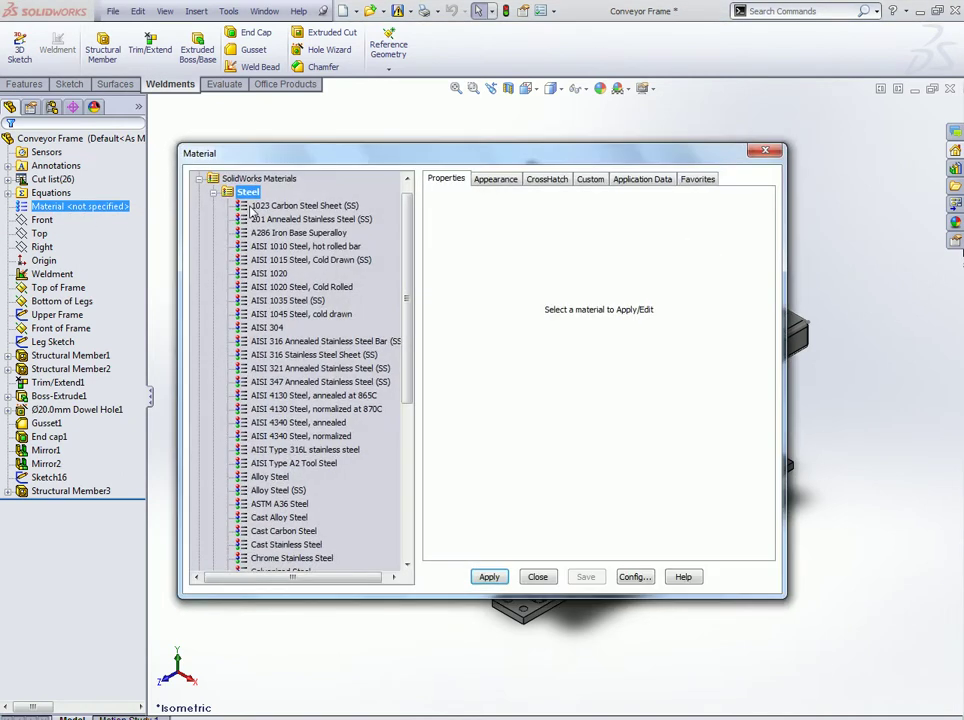
pyautogui.click(256, 206)
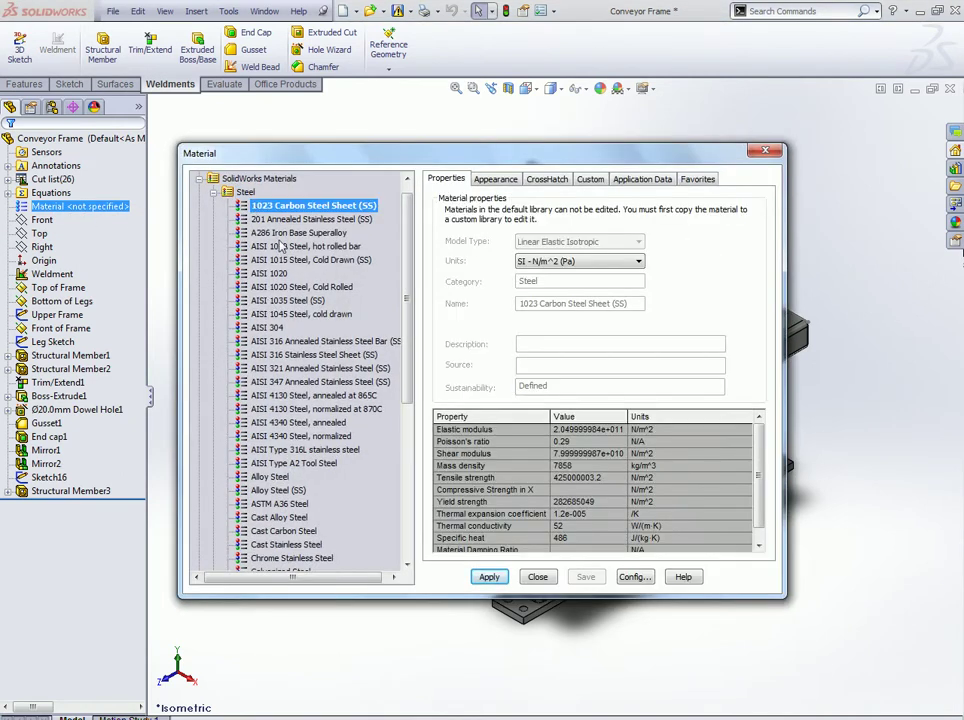
pyautogui.click(489, 577)
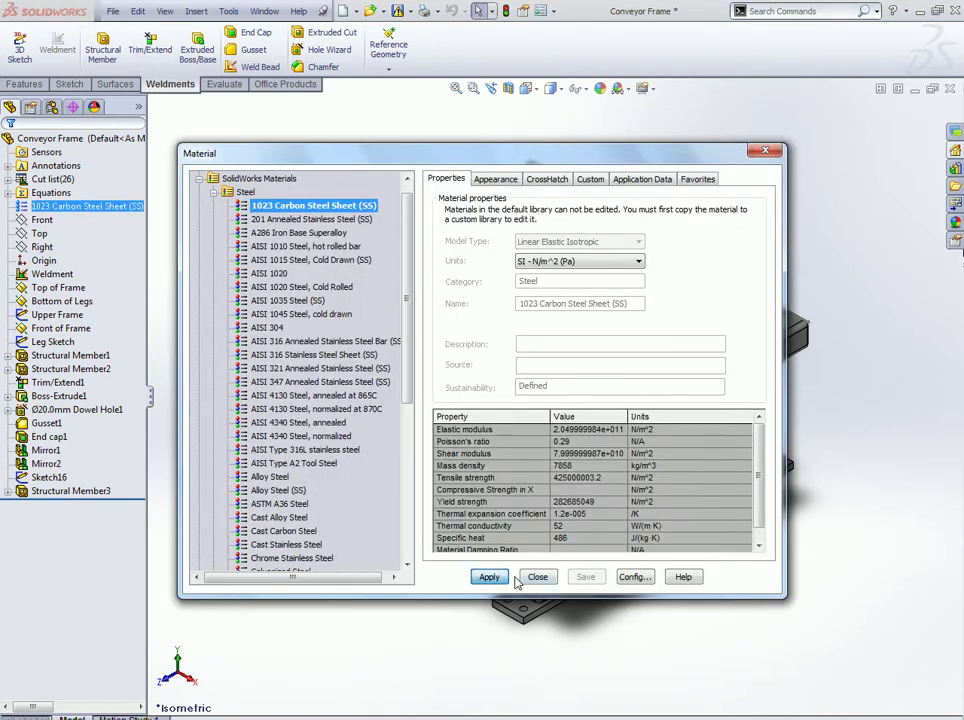
pyautogui.click(537, 577)
pyautogui.click(9, 179)
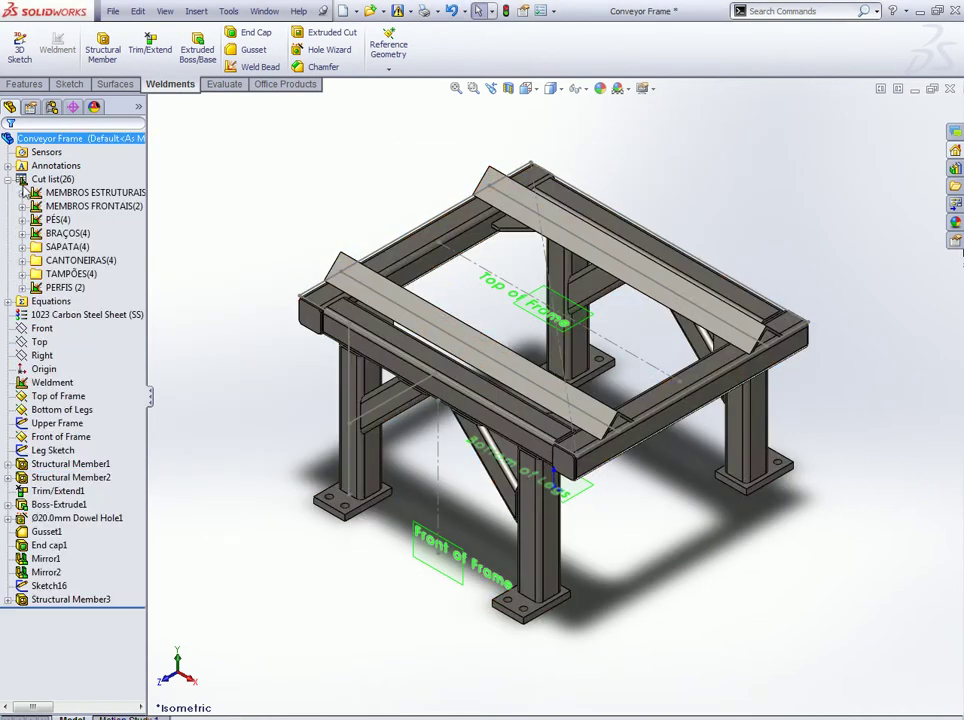
pyautogui.rightClick(45, 195)
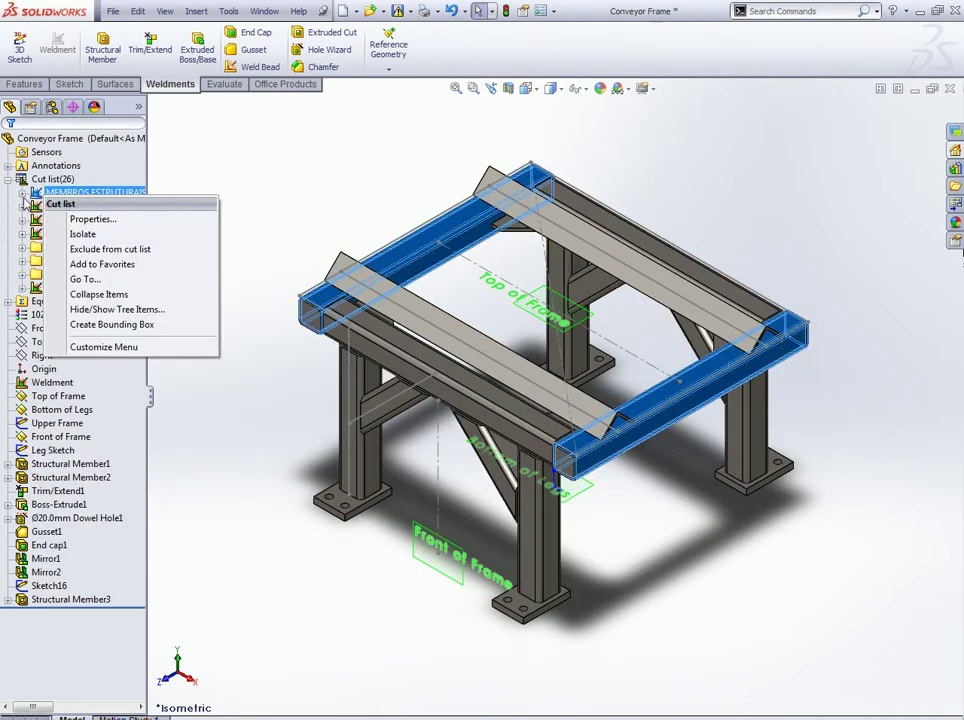
pyautogui.click(22, 193)
pyautogui.rightClick(62, 206)
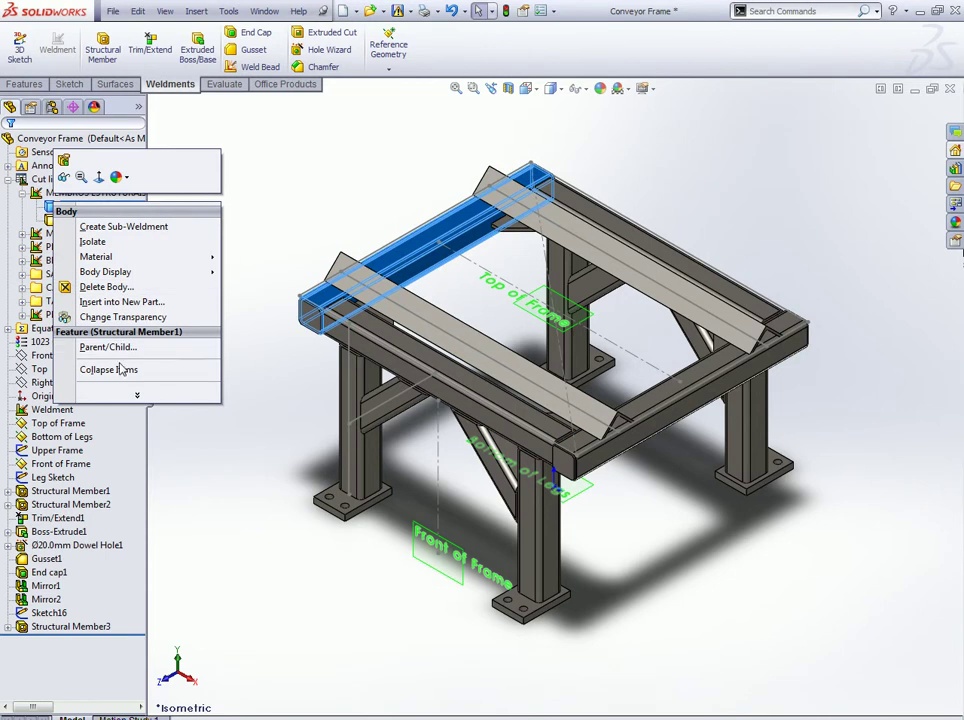
pyautogui.click(136, 393)
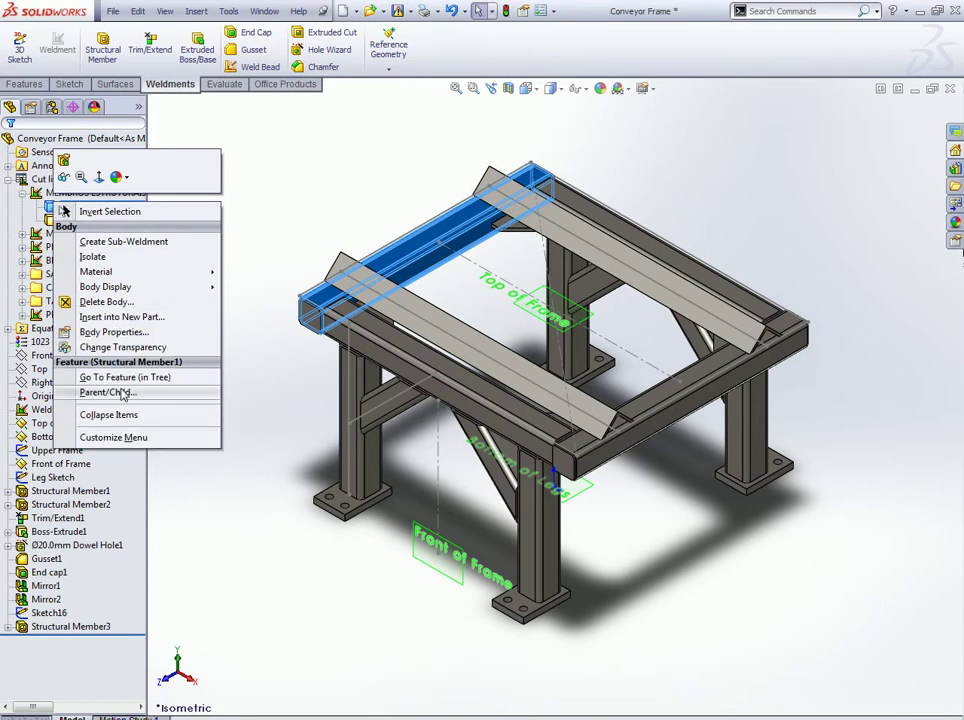
pyautogui.moveTo(96, 257)
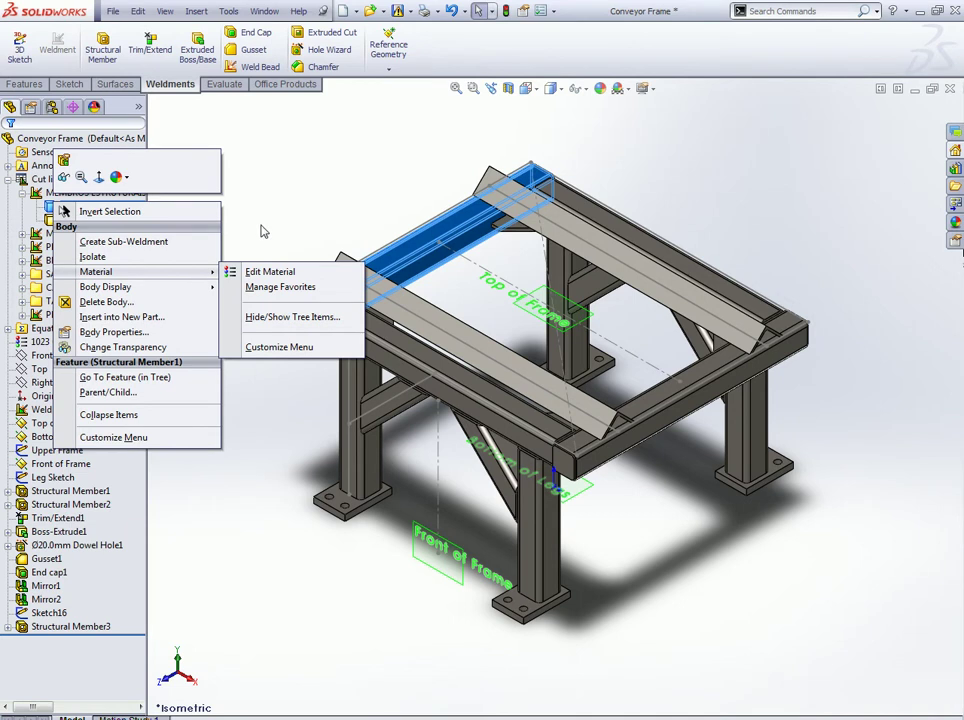
pyautogui.click(95, 206)
pyautogui.click(70, 220)
pyautogui.click(258, 204)
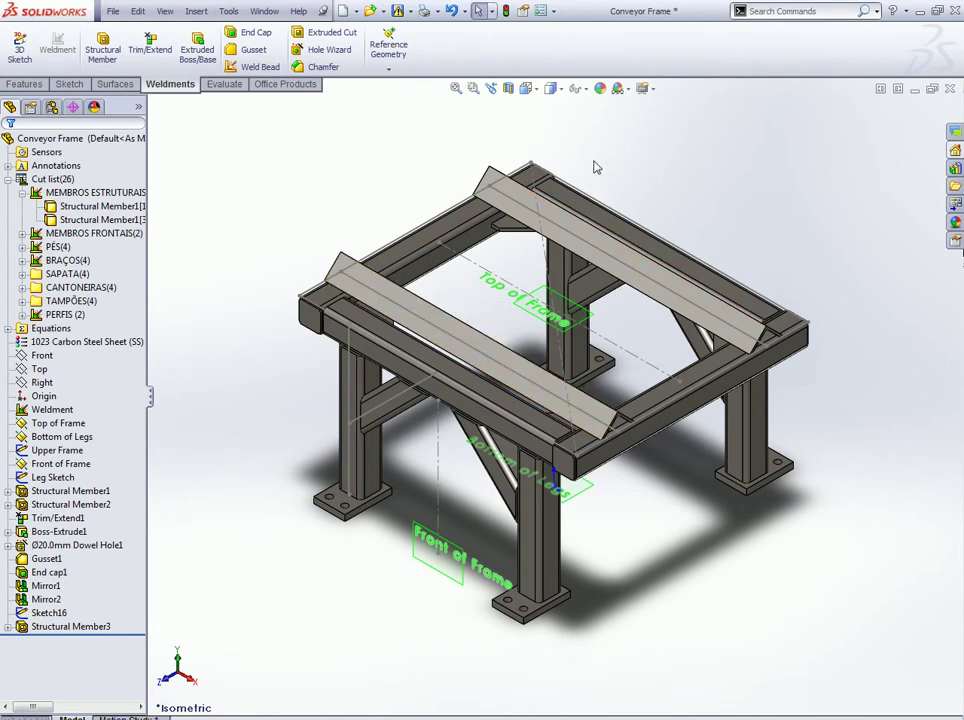
pyautogui.rightClick(120, 207)
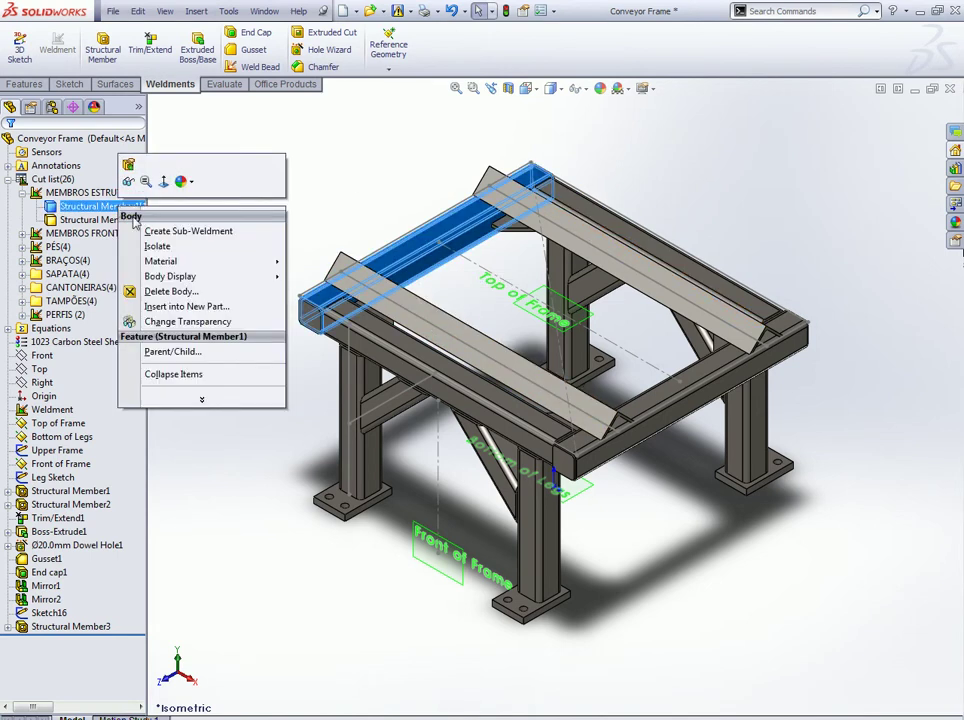
pyautogui.click(185, 399)
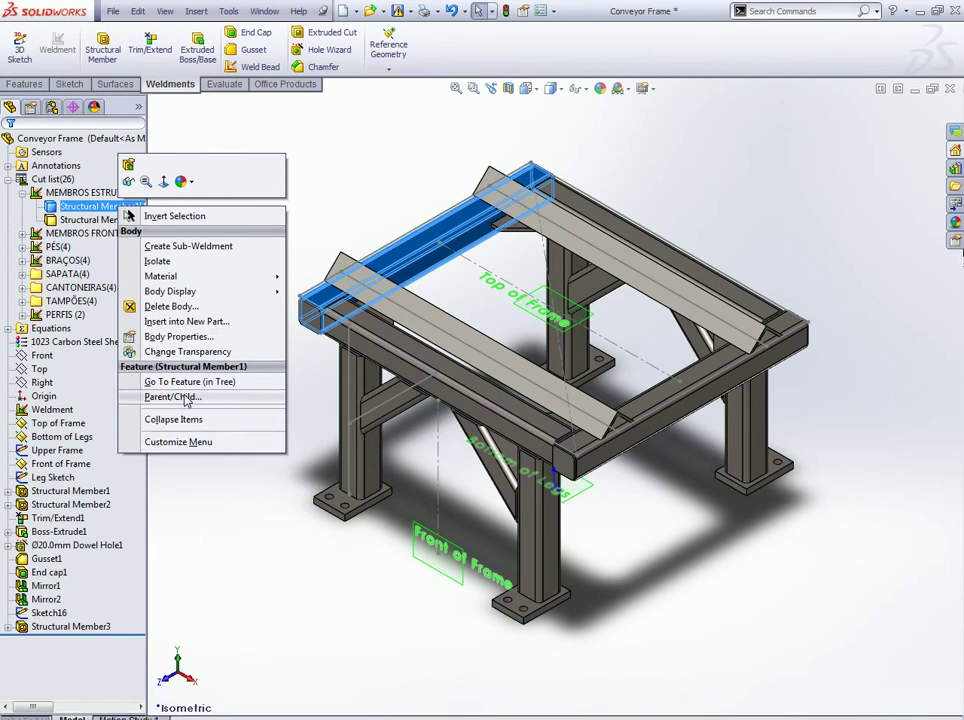
pyautogui.click(172, 338)
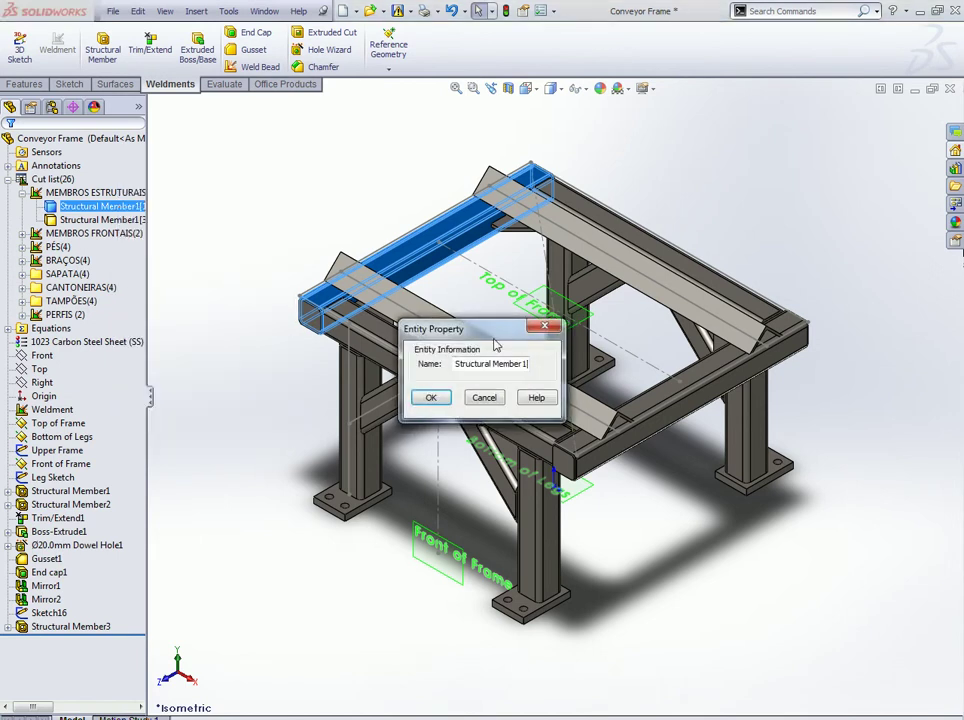
pyautogui.click(498, 402)
pyautogui.click(218, 190)
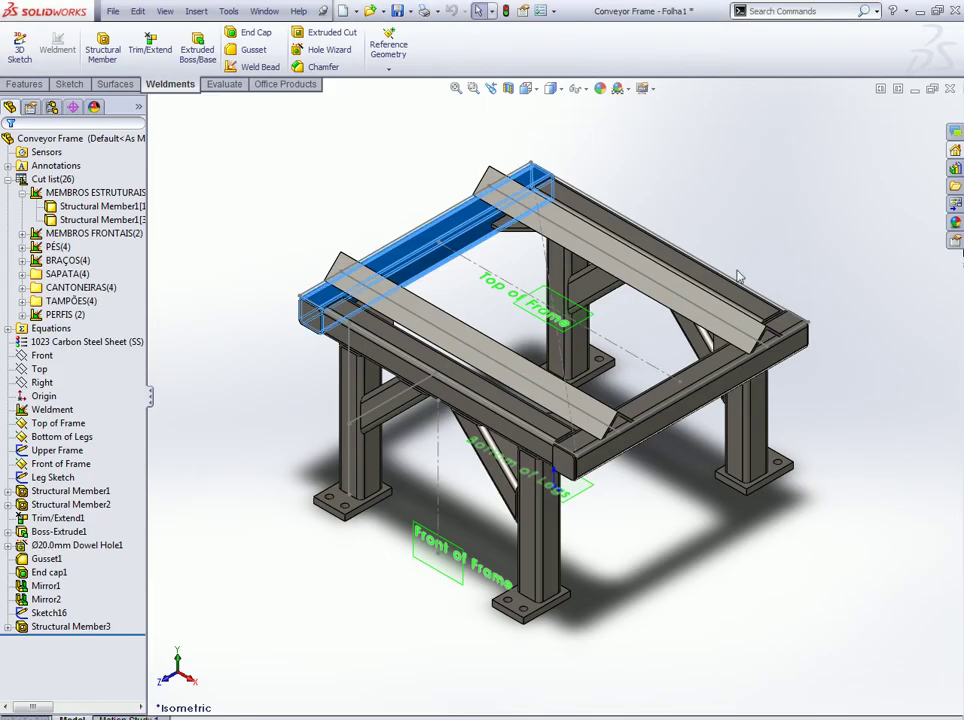
# Step: On the Folha1 sheet, place a shaded-with-edges isometric view of the frame
pyautogui.click(264, 11)
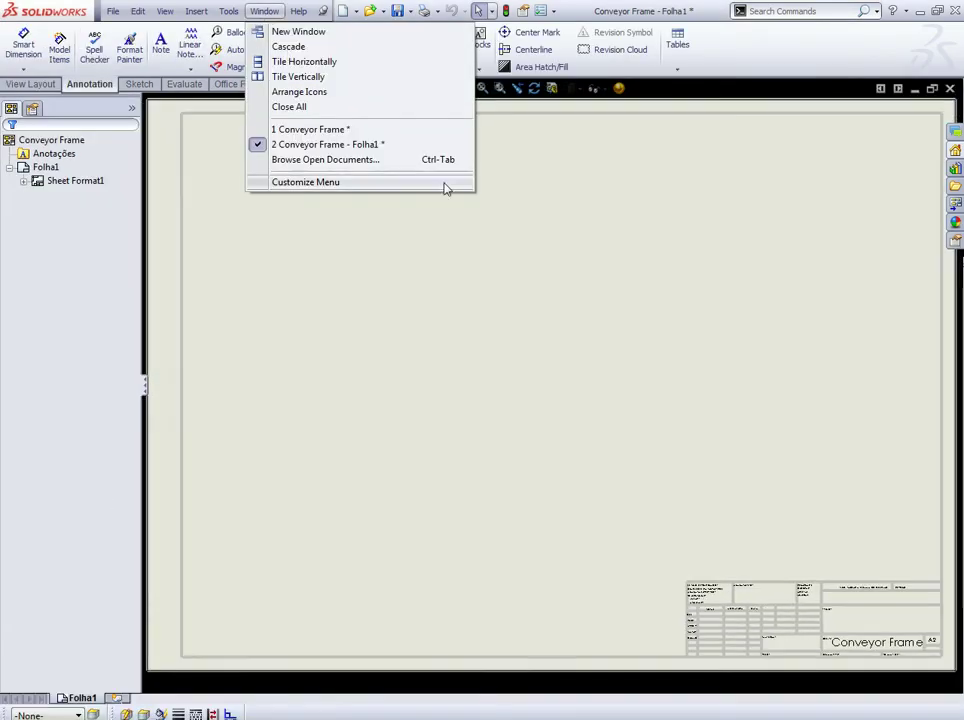
pyautogui.click(645, 280)
pyautogui.click(955, 205)
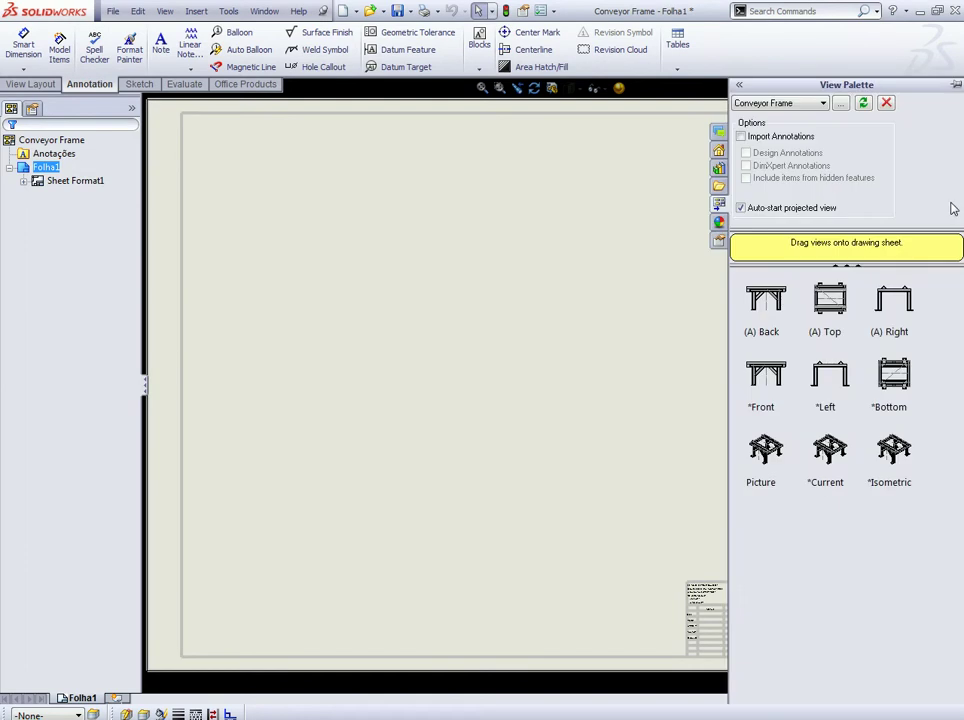
pyautogui.moveTo(880, 433); pyautogui.dragTo(300, 211)
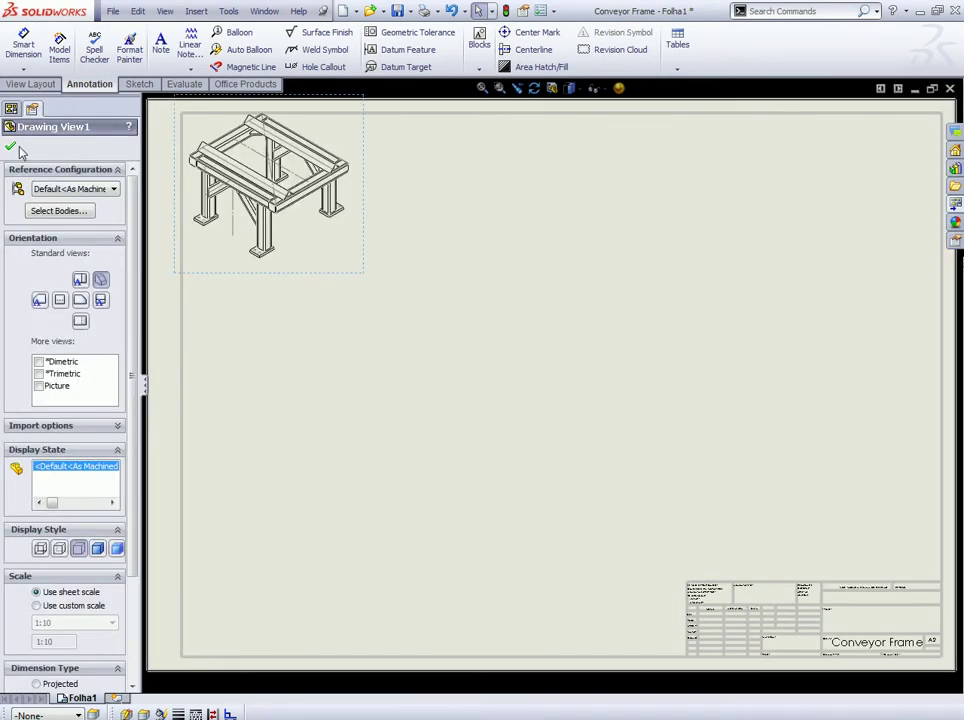
pyautogui.click(10, 147)
pyautogui.moveTo(334, 281)
pyautogui.mouseDown()
pyautogui.moveTo(365, 320)
pyautogui.moveTo(390, 400)
pyautogui.mouseUp()
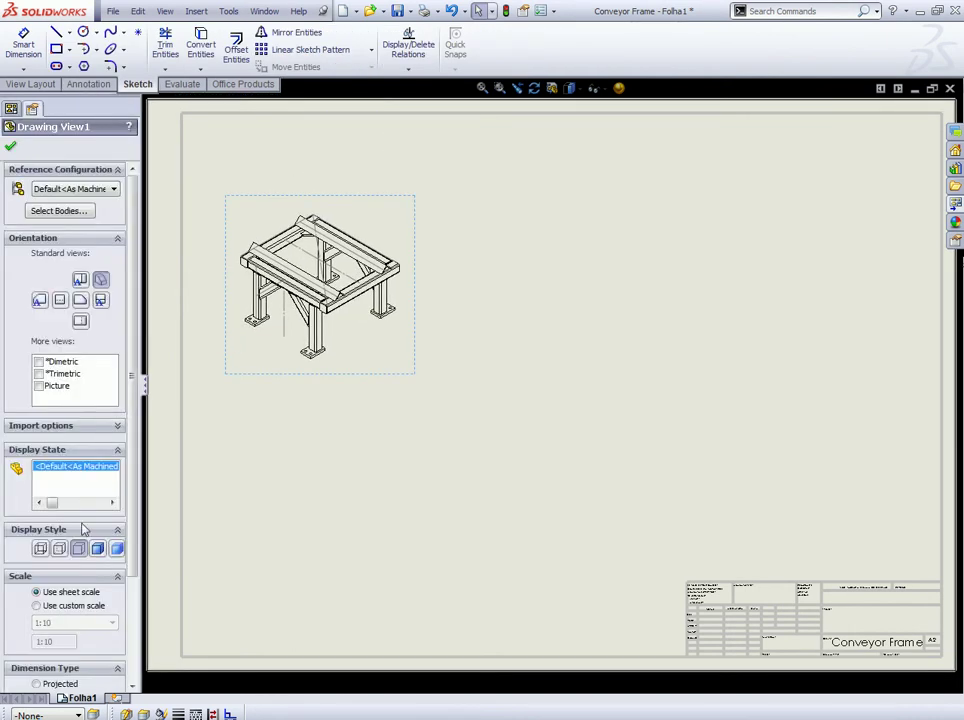
pyautogui.click(97, 548)
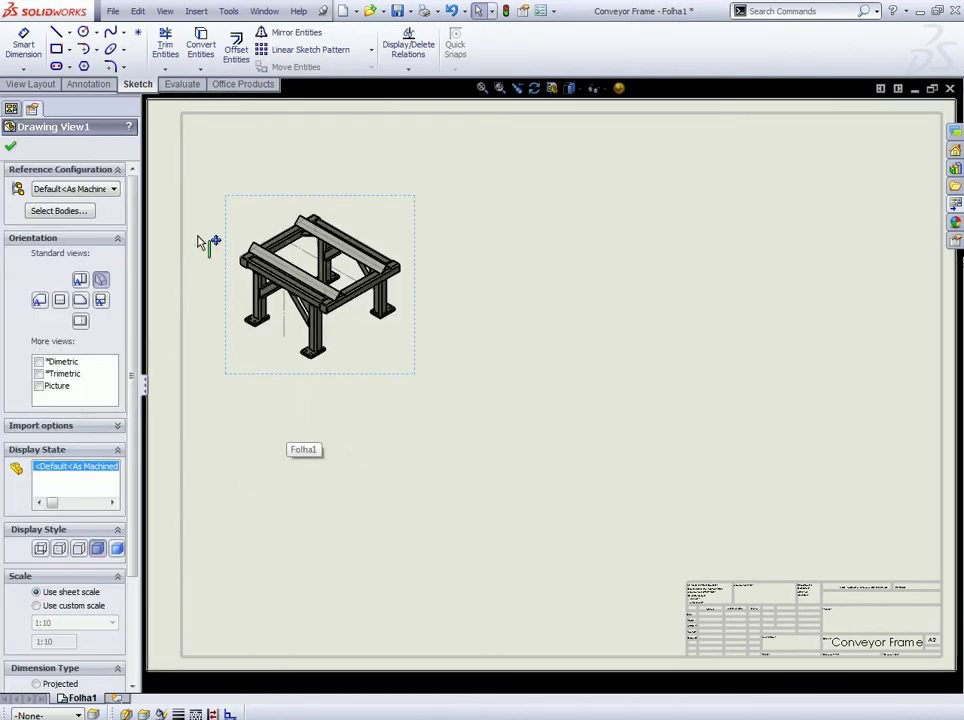
pyautogui.click(10, 147)
# Step: Insert a weldment cut list table for the isometric view
pyautogui.click(278, 287)
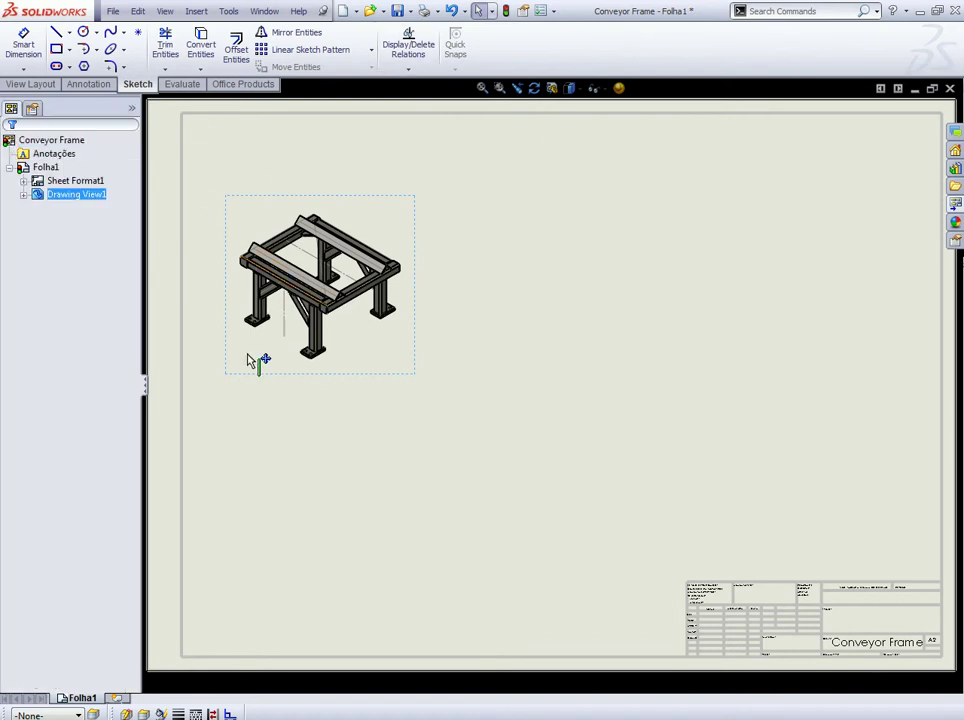
pyautogui.click(78, 86)
pyautogui.click(677, 62)
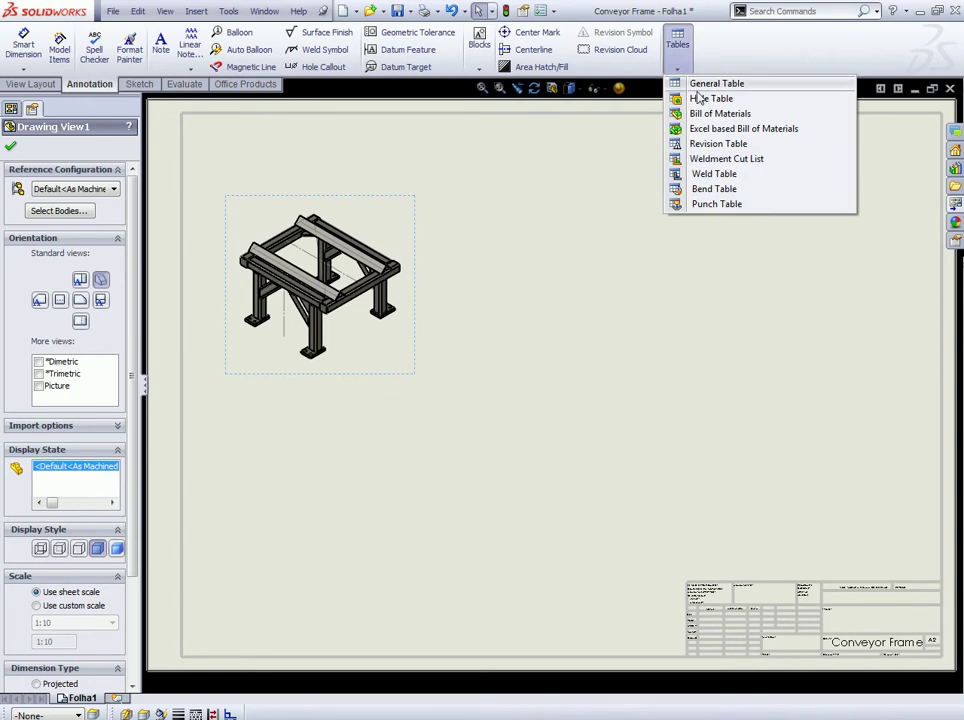
pyautogui.click(738, 159)
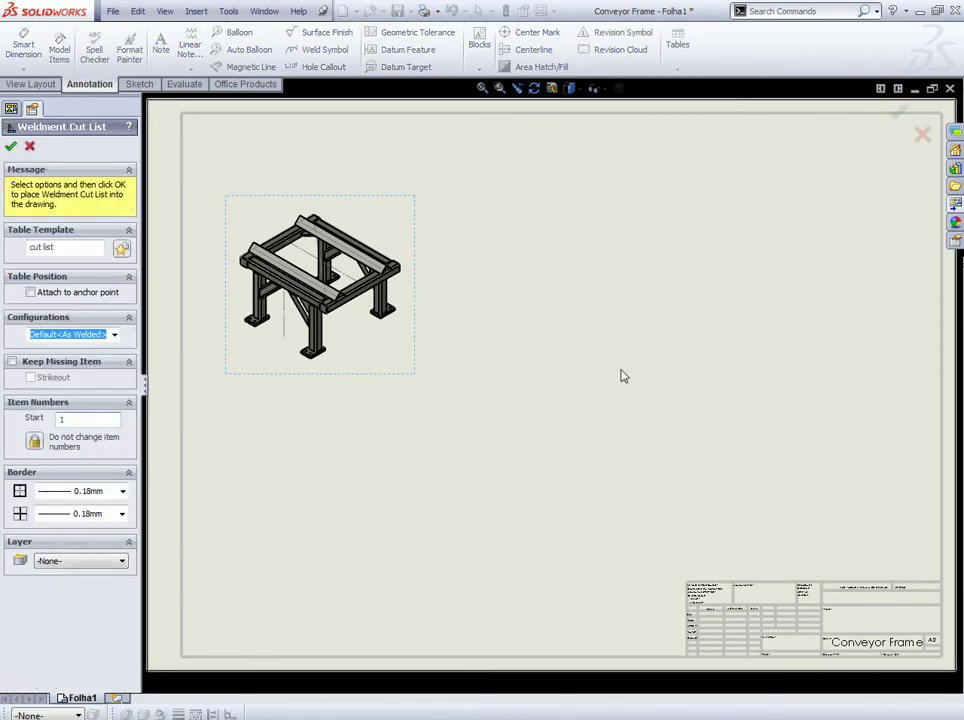
pyautogui.click(12, 146)
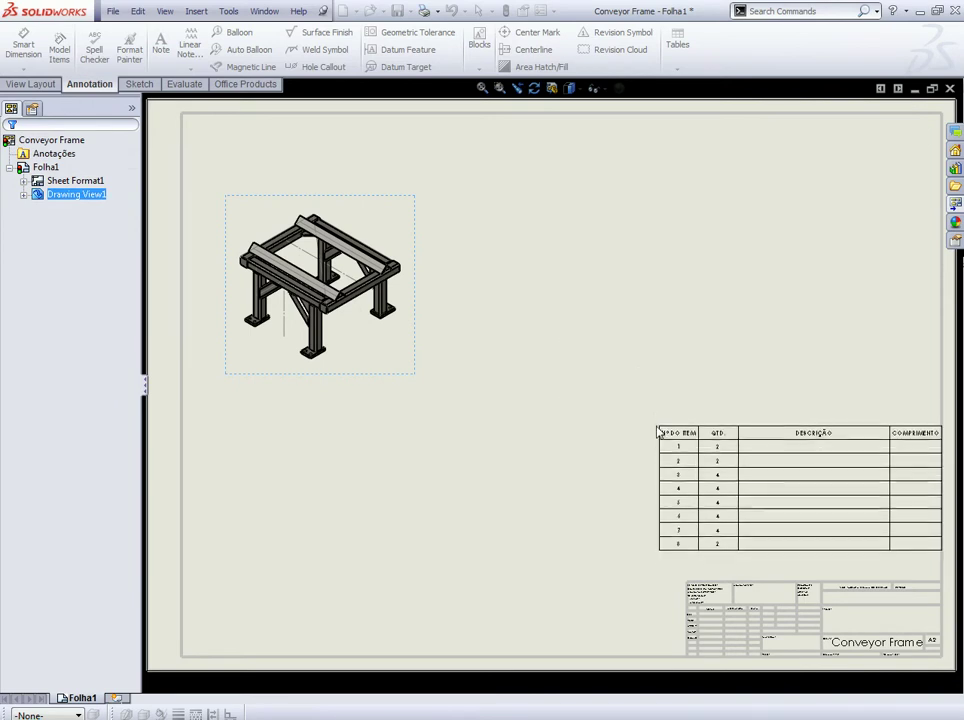
# Step: Place the cut list just above the title block and try linking the DESCRIÇÃO header
pyautogui.click(657, 460)
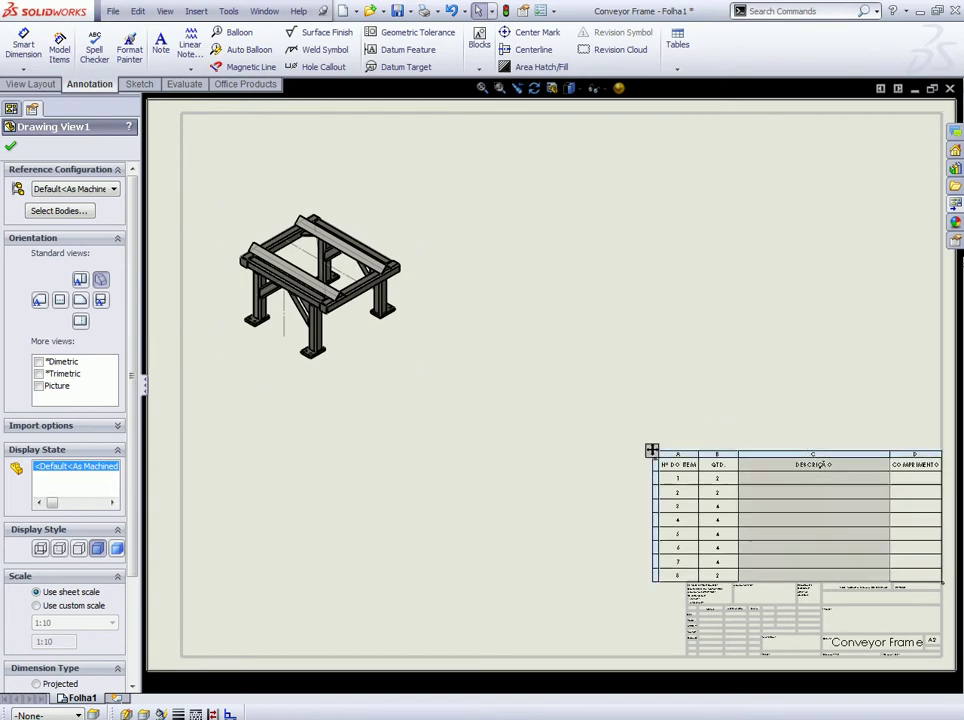
pyautogui.click(807, 452)
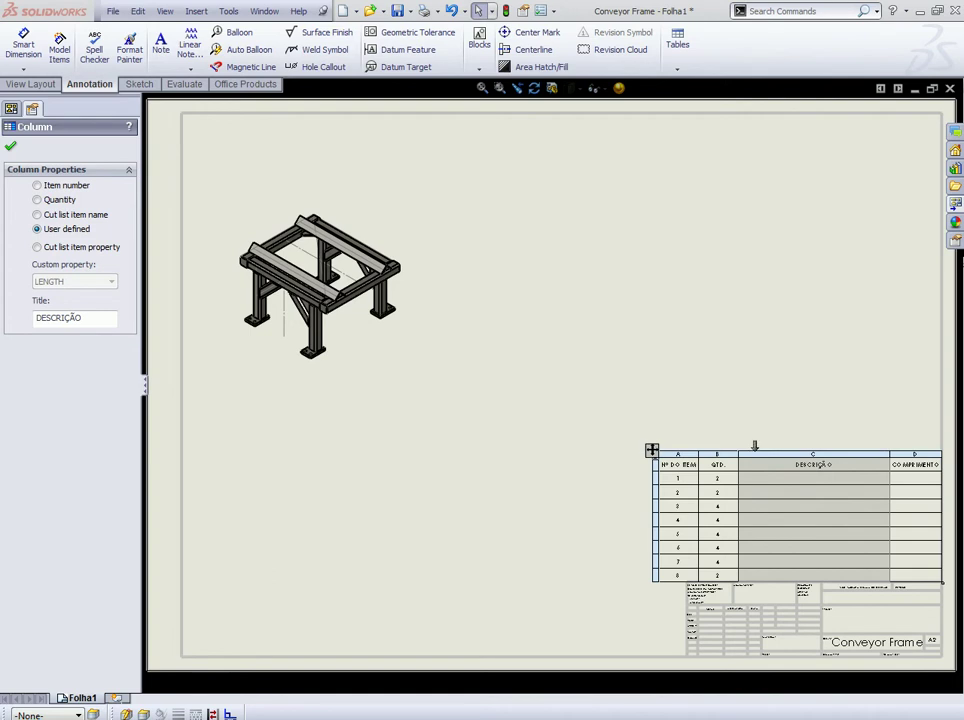
pyautogui.doubleClick(757, 462)
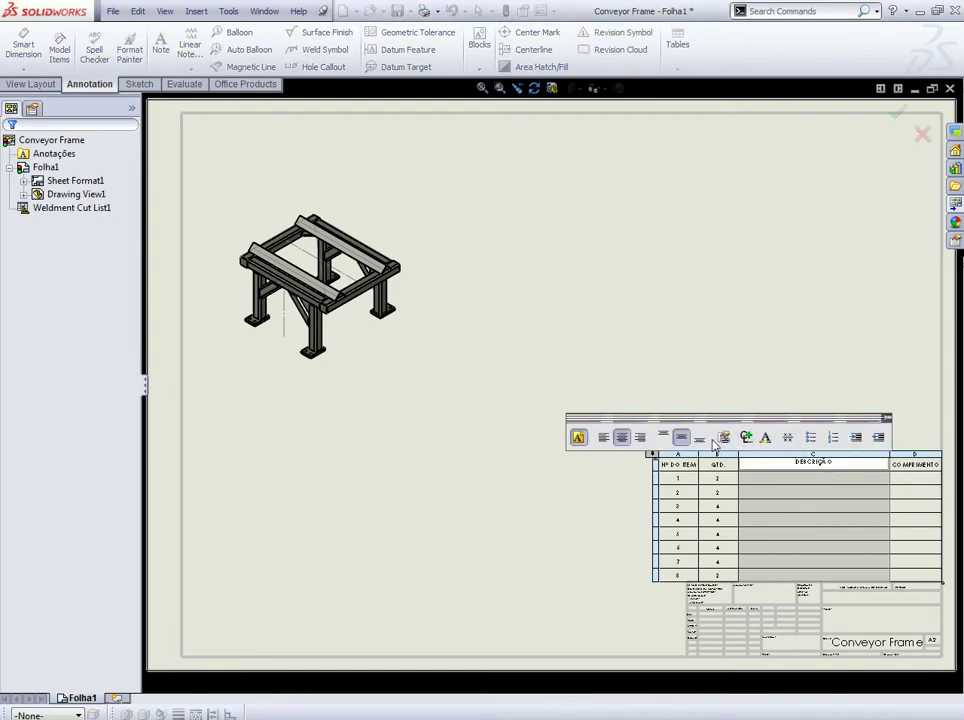
pyautogui.click(723, 438)
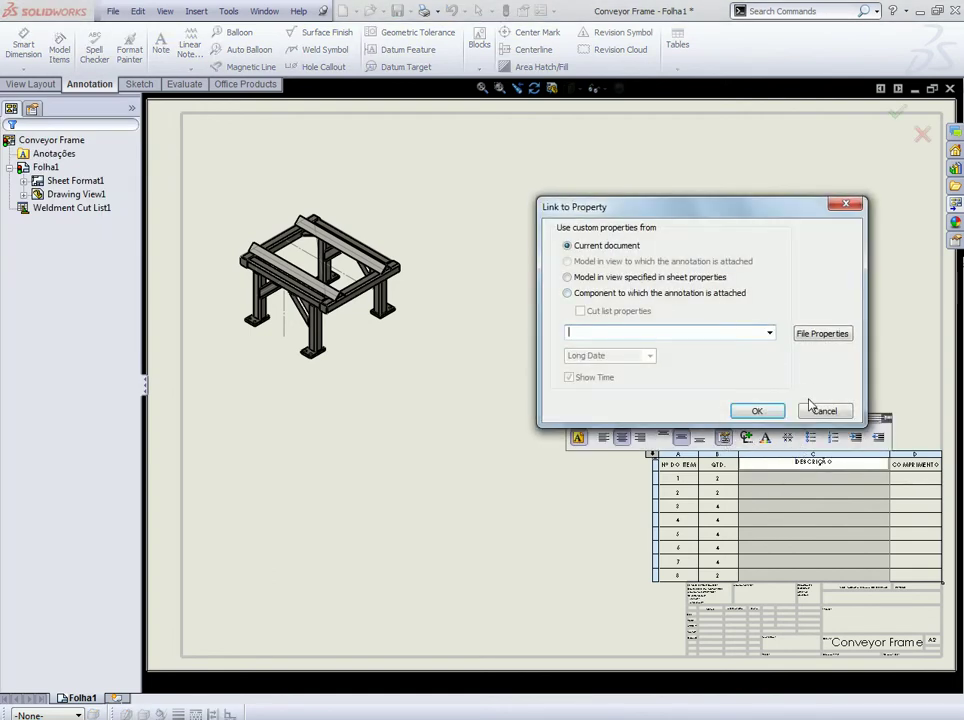
pyautogui.click(826, 410)
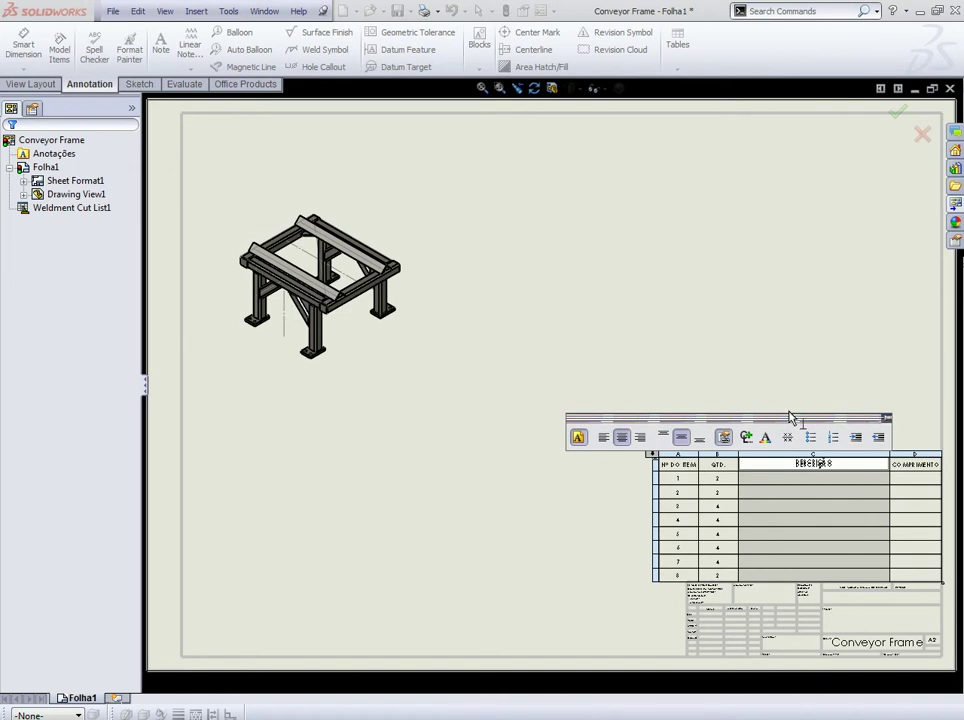
pyautogui.click(651, 454)
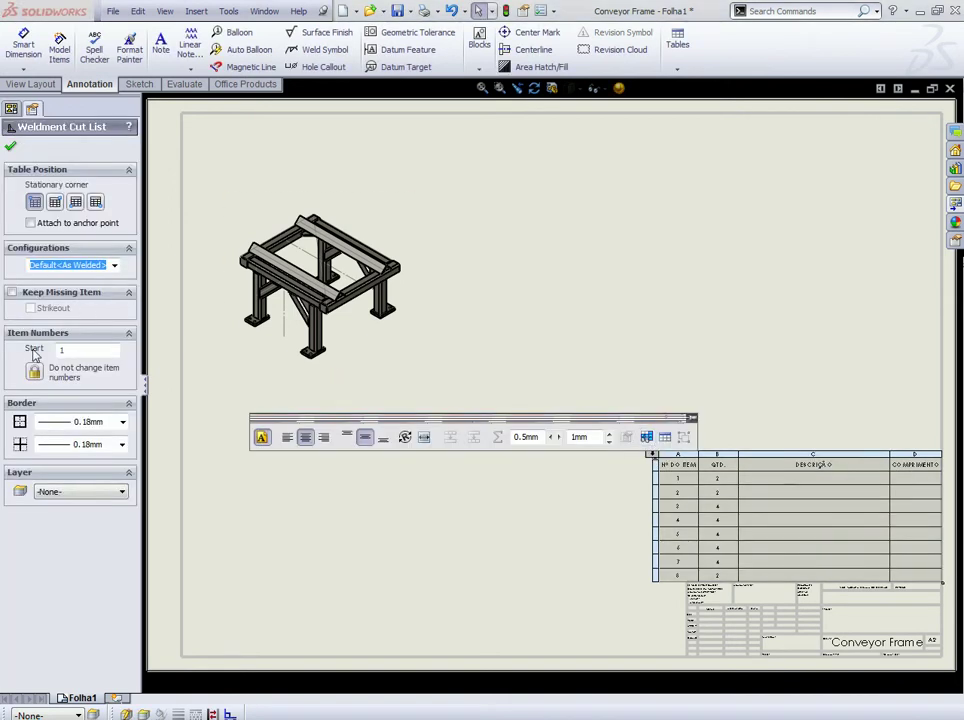
# Step: Retry linking the DESCRIÇÃO header to a component property, then abandon it
pyautogui.click(802, 455)
pyautogui.doubleClick(790, 464)
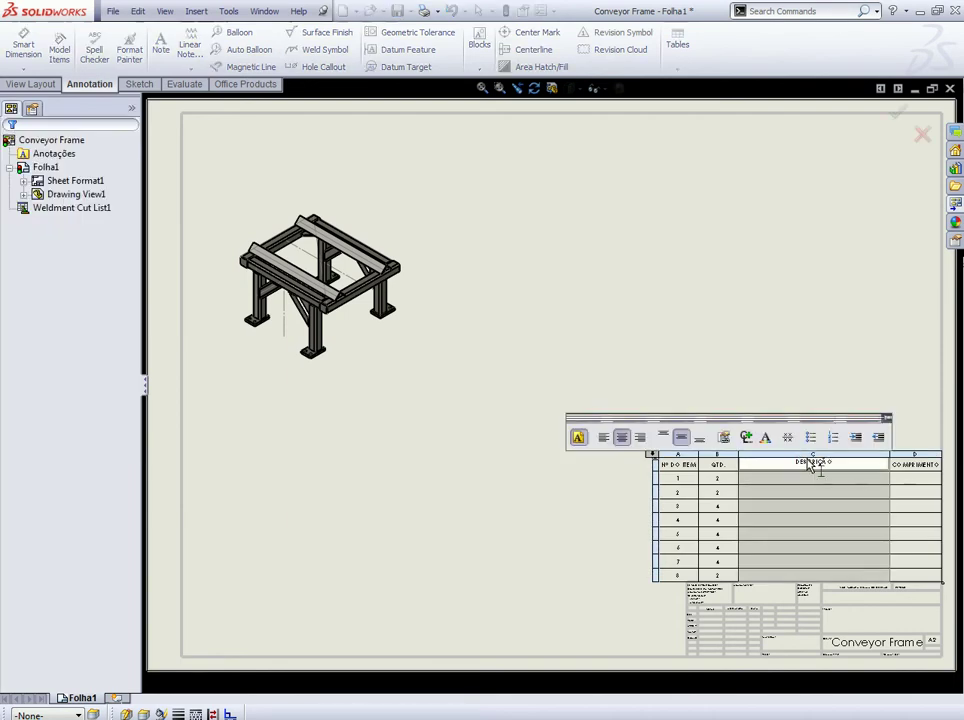
pyautogui.click(729, 439)
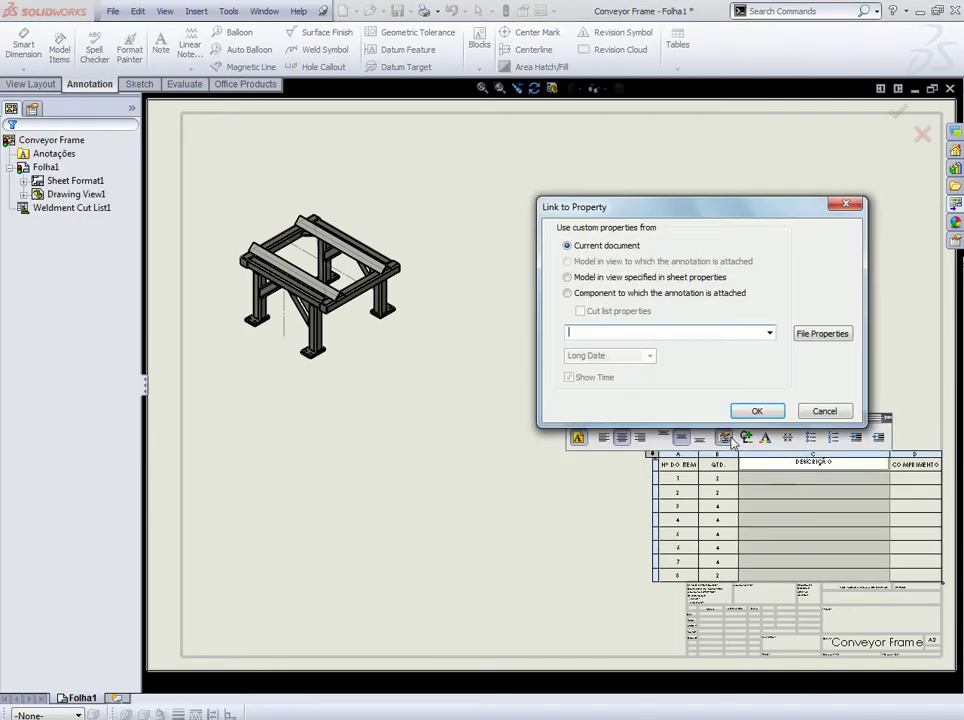
pyautogui.click(583, 294)
pyautogui.click(766, 333)
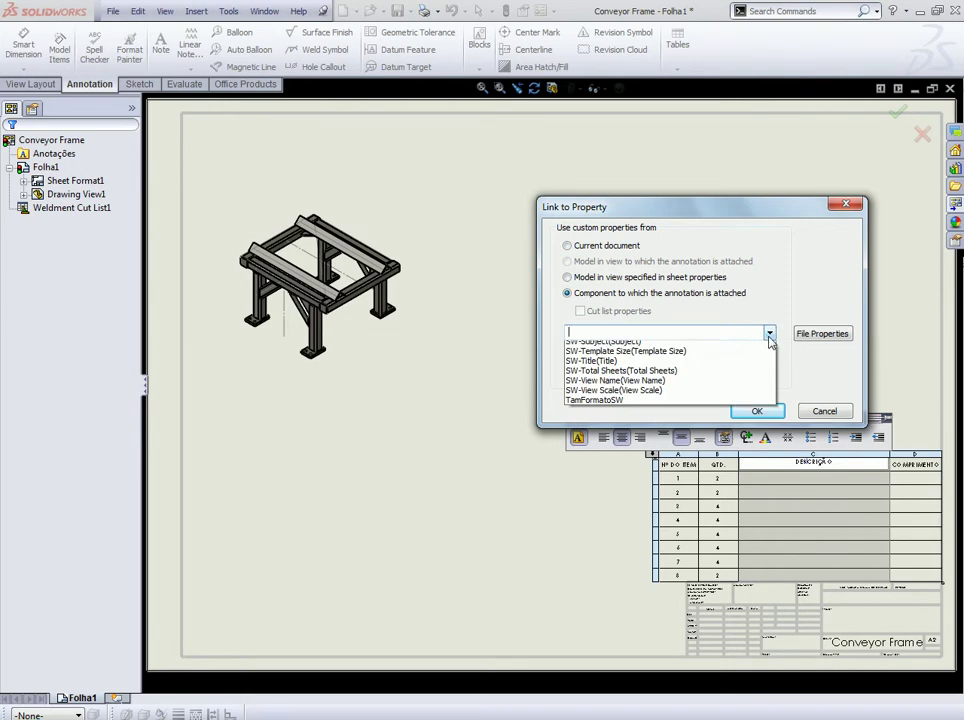
pyautogui.click(707, 334)
pyautogui.click(768, 333)
pyautogui.click(768, 333)
pyautogui.click(823, 411)
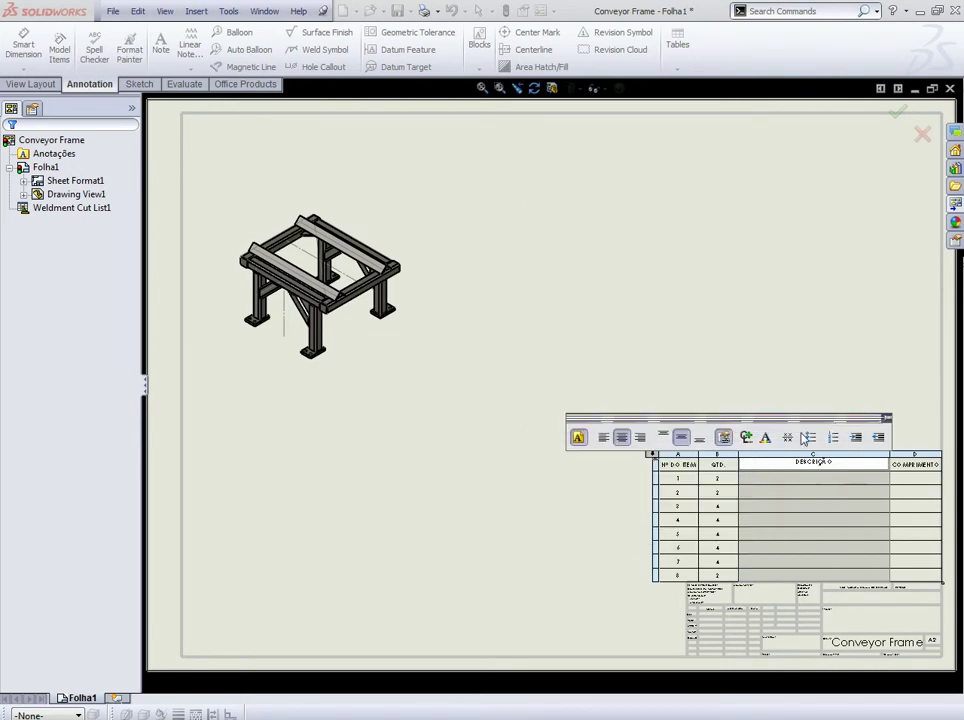
pyautogui.press('Escape')
pyautogui.press('Escape')
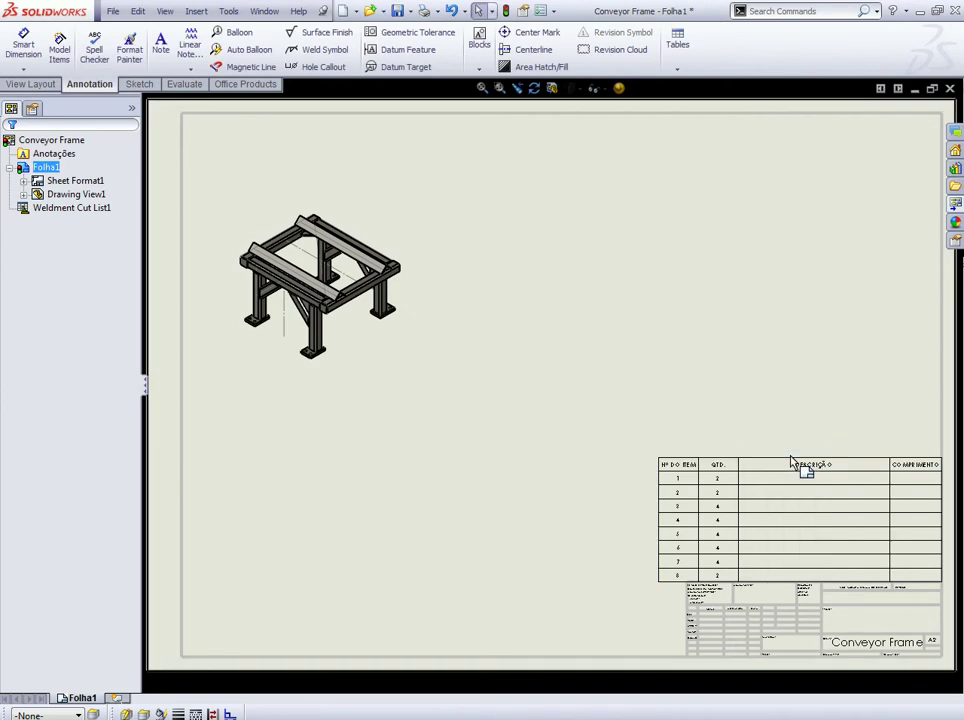
# Step: Make column C list the cut list item names
pyautogui.click(793, 464)
pyautogui.click(790, 452)
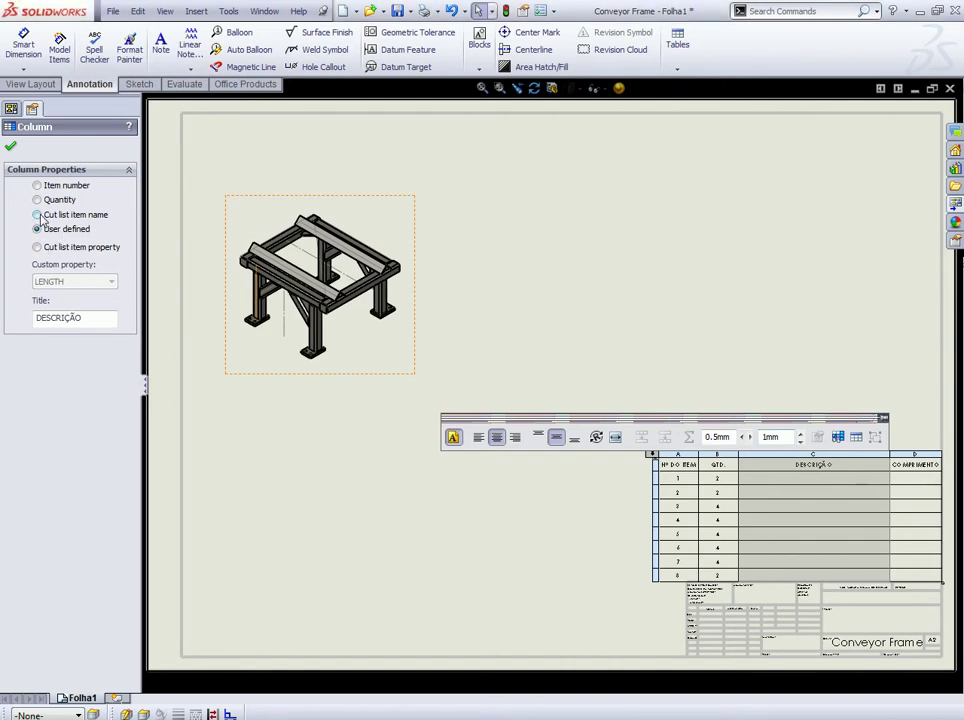
pyautogui.click(38, 215)
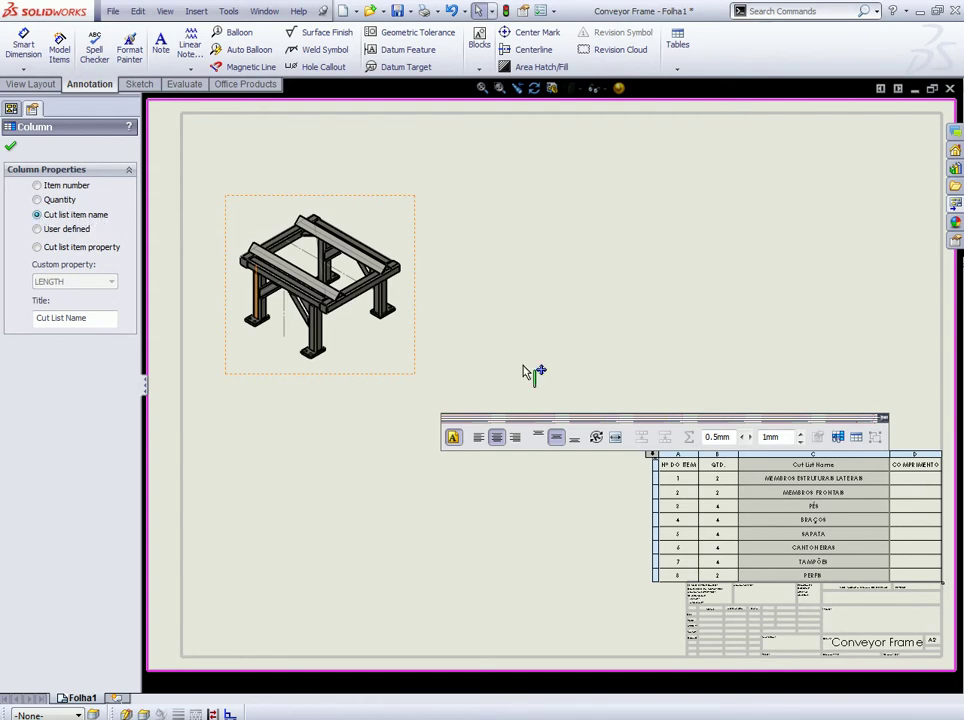
pyautogui.scroll(-1, 810, 511)
pyautogui.scroll(-1, 810, 512)
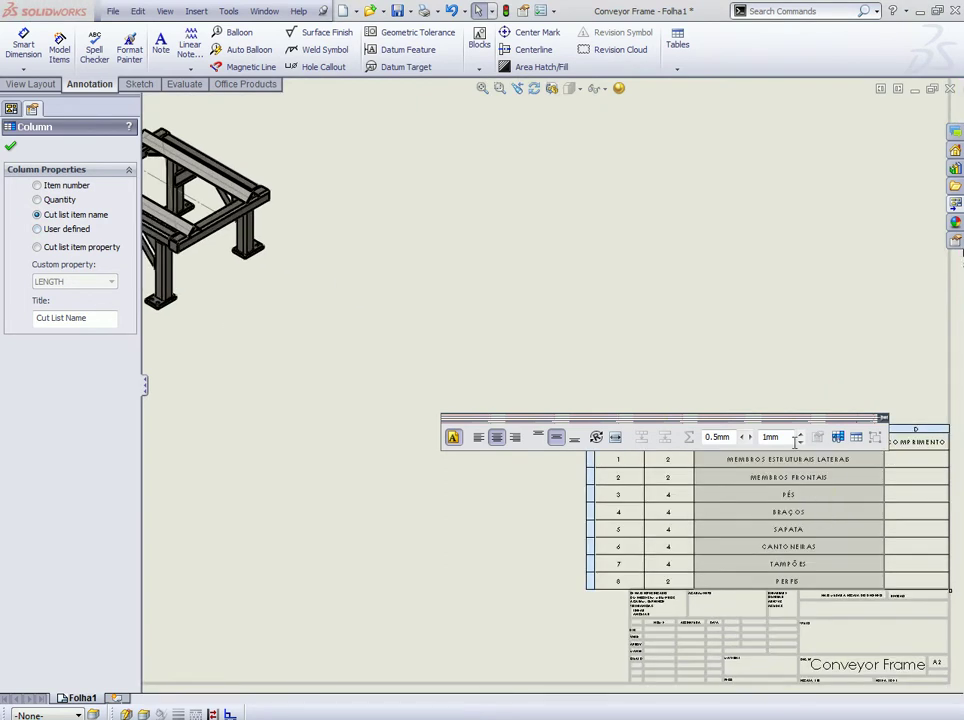
pyautogui.click(640, 315)
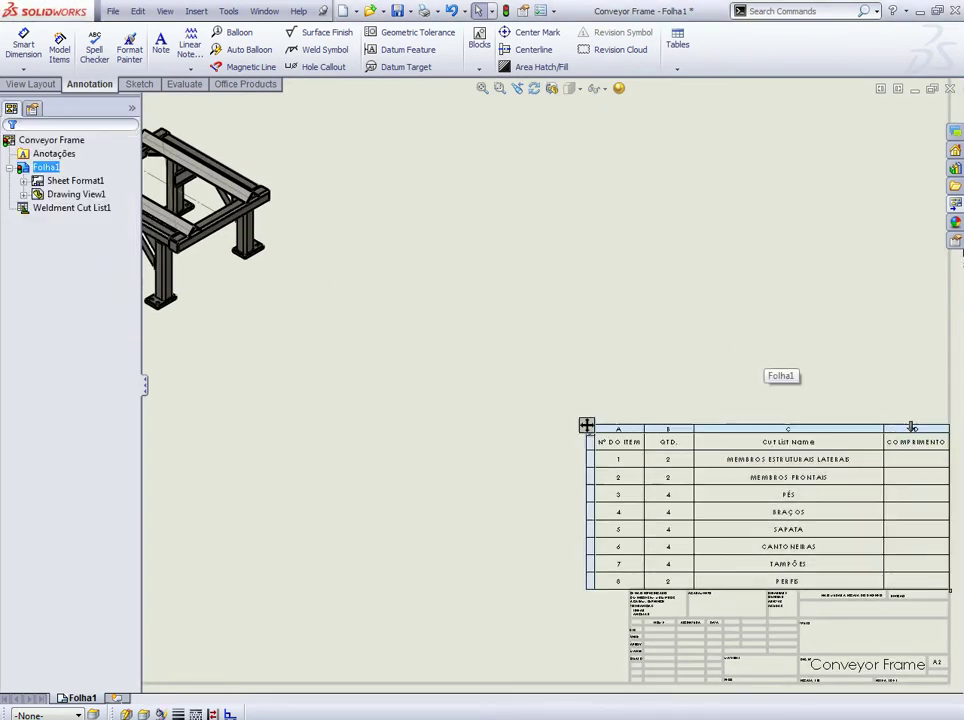
pyautogui.moveTo(916, 444)
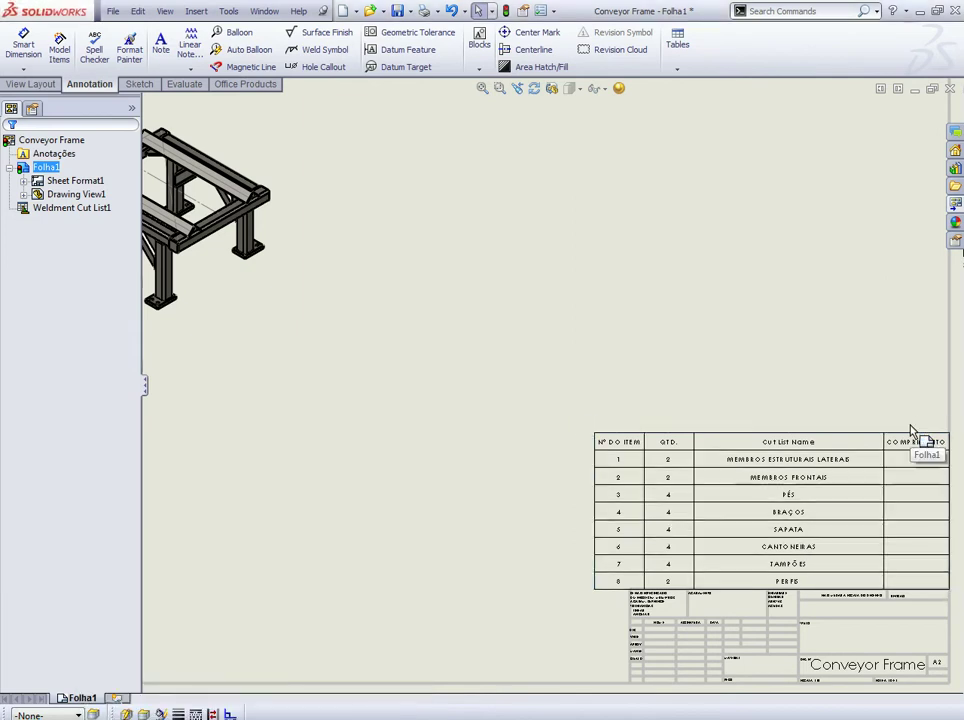
# Step: Change column D from COMPRIMENTO to the MATERIAL cut list property
pyautogui.click(916, 443)
pyautogui.click(912, 427)
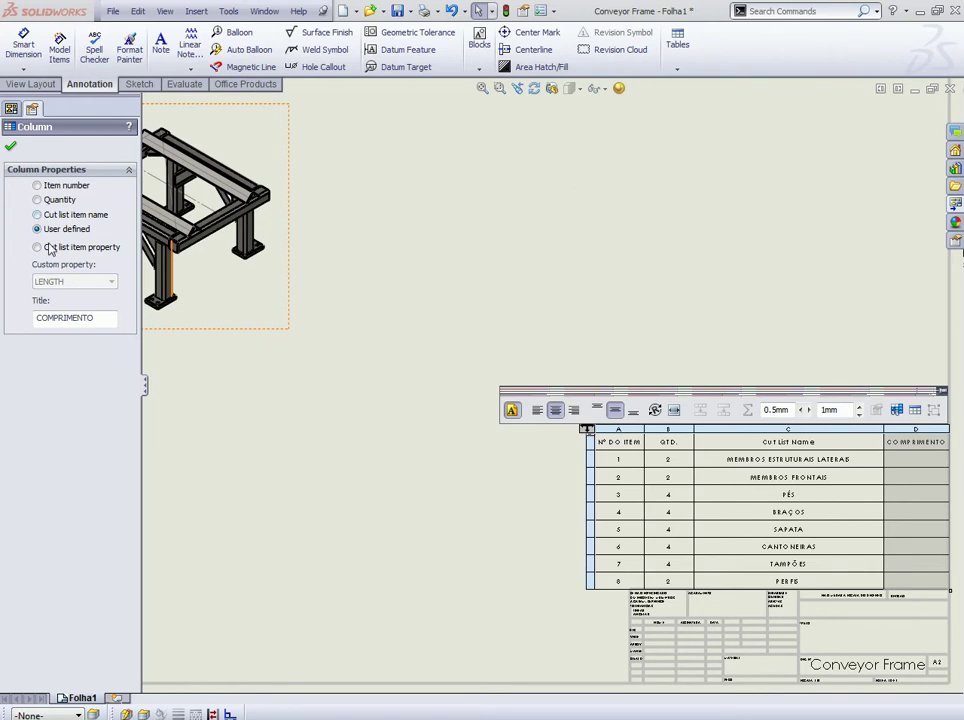
pyautogui.click(48, 247)
pyautogui.click(66, 281)
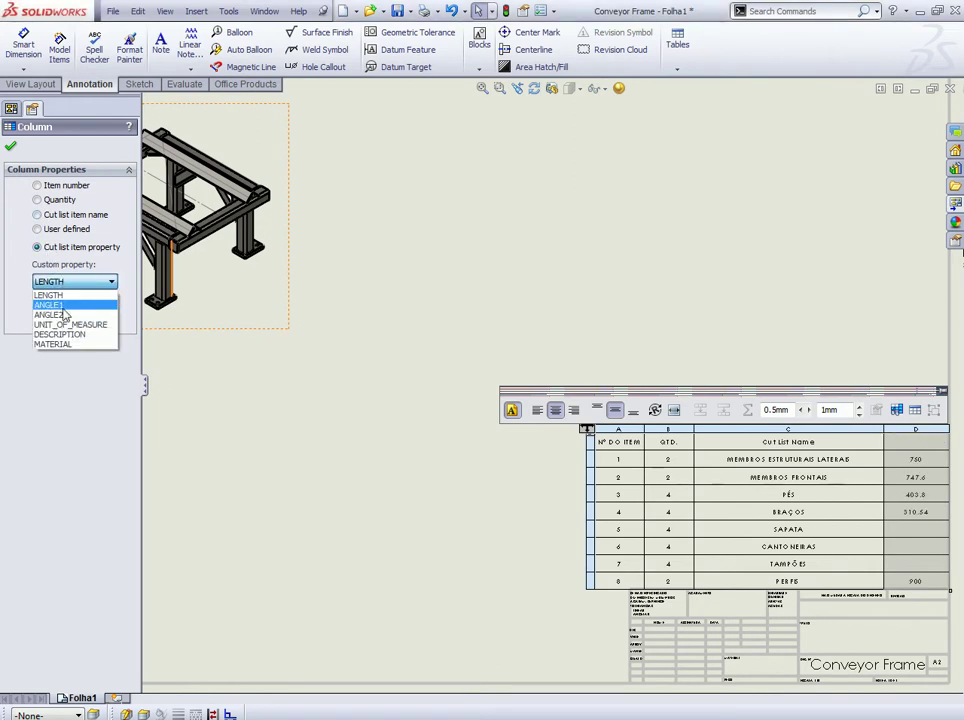
pyautogui.click(54, 344)
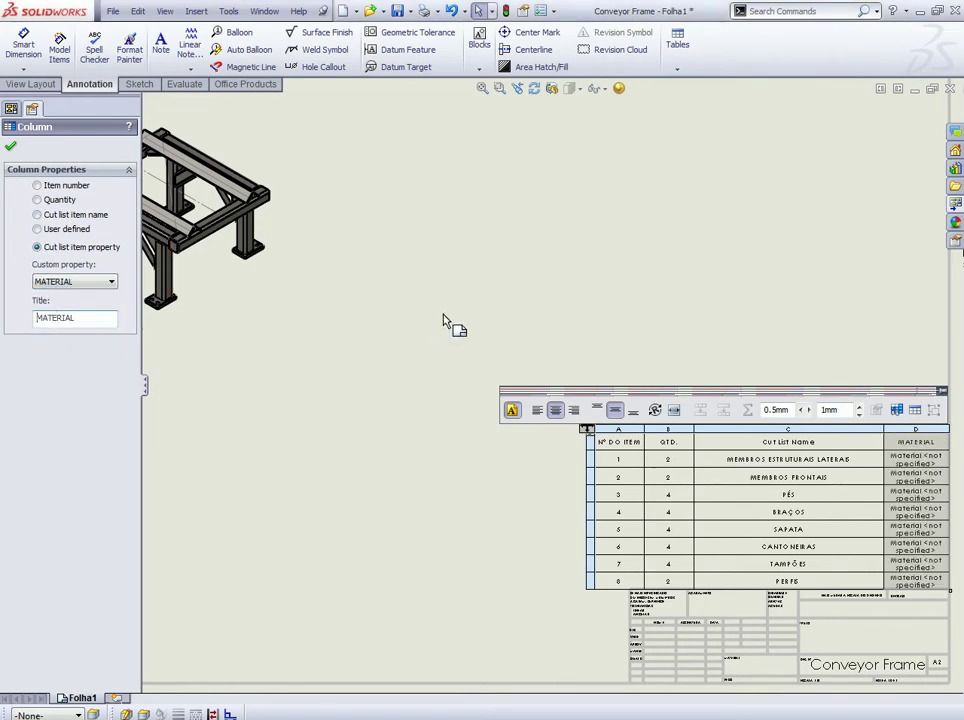
pyautogui.click(12, 148)
# Step: Switch to the Conveyor Frame part and reapply its 1023 Carbon Steel Sheet (SS) material
pyautogui.click(262, 12)
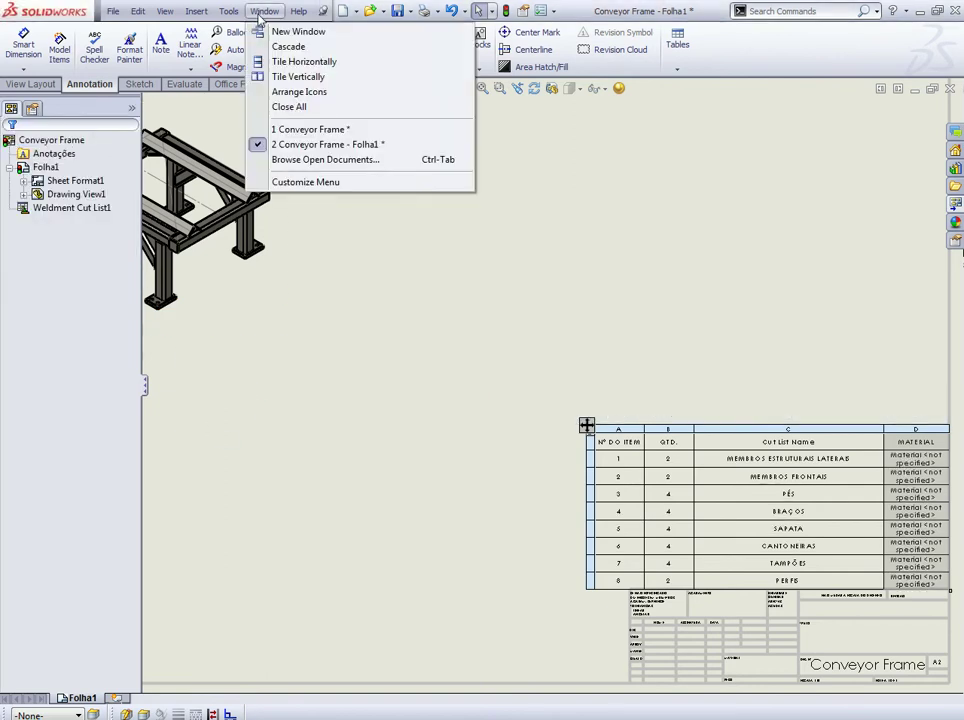
pyautogui.click(450, 129)
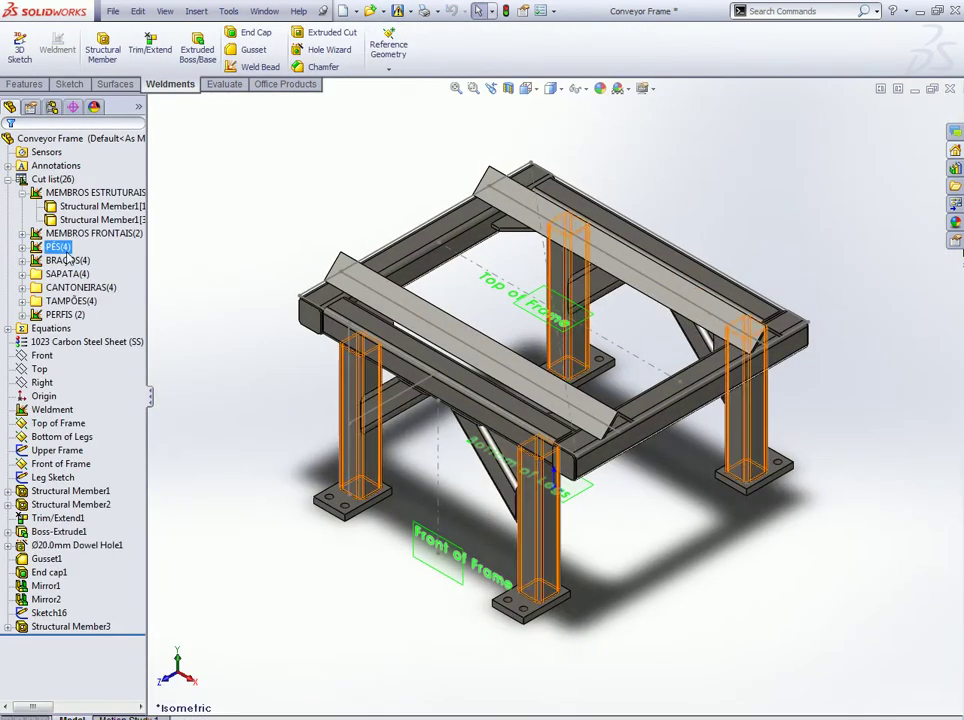
pyautogui.rightClick(46, 342)
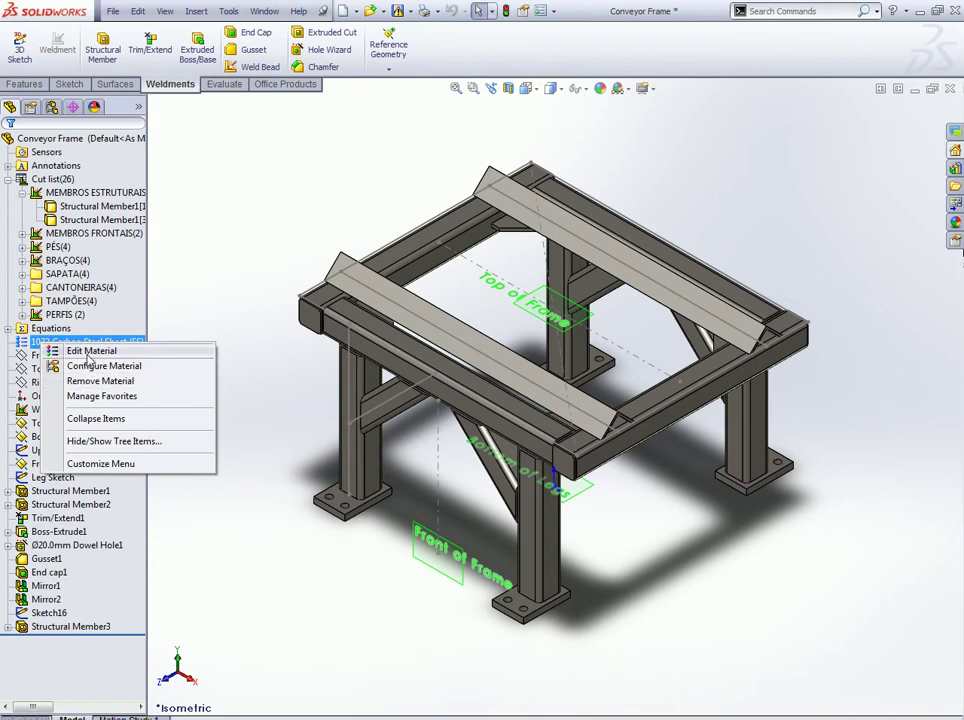
pyautogui.click(90, 352)
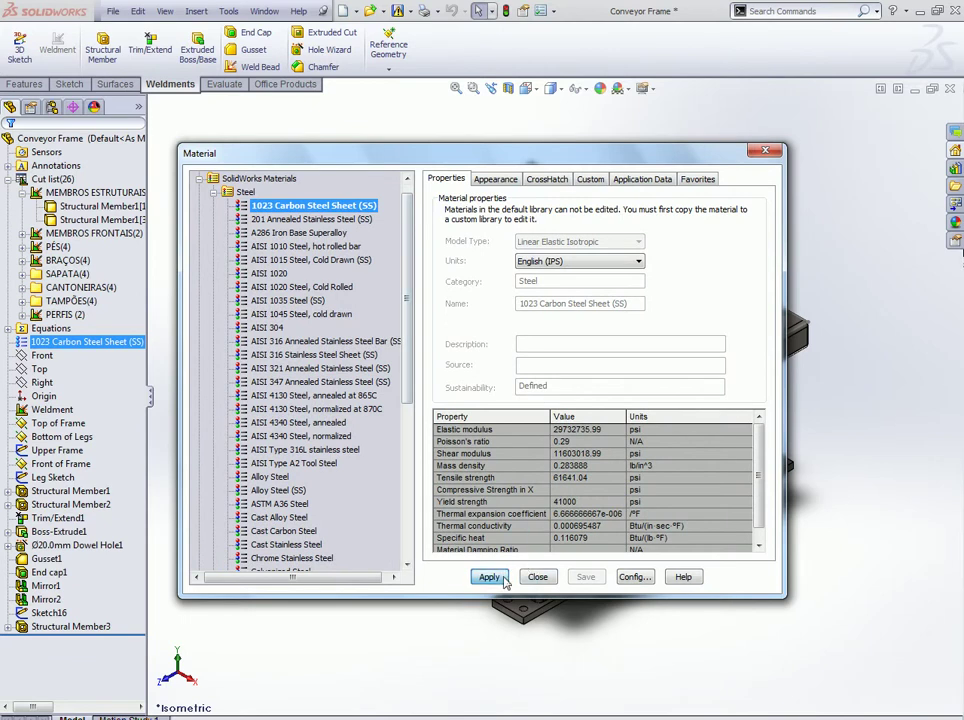
pyautogui.click(538, 577)
# Step: Check the material settings of the first structural member body
pyautogui.click(100, 206)
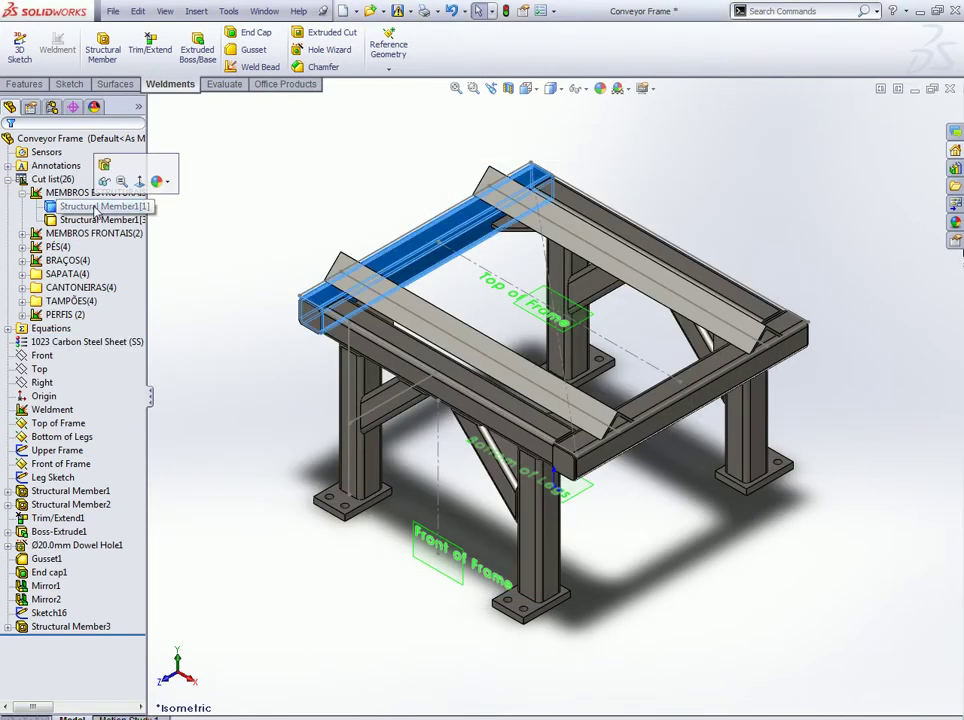
pyautogui.rightClick(100, 206)
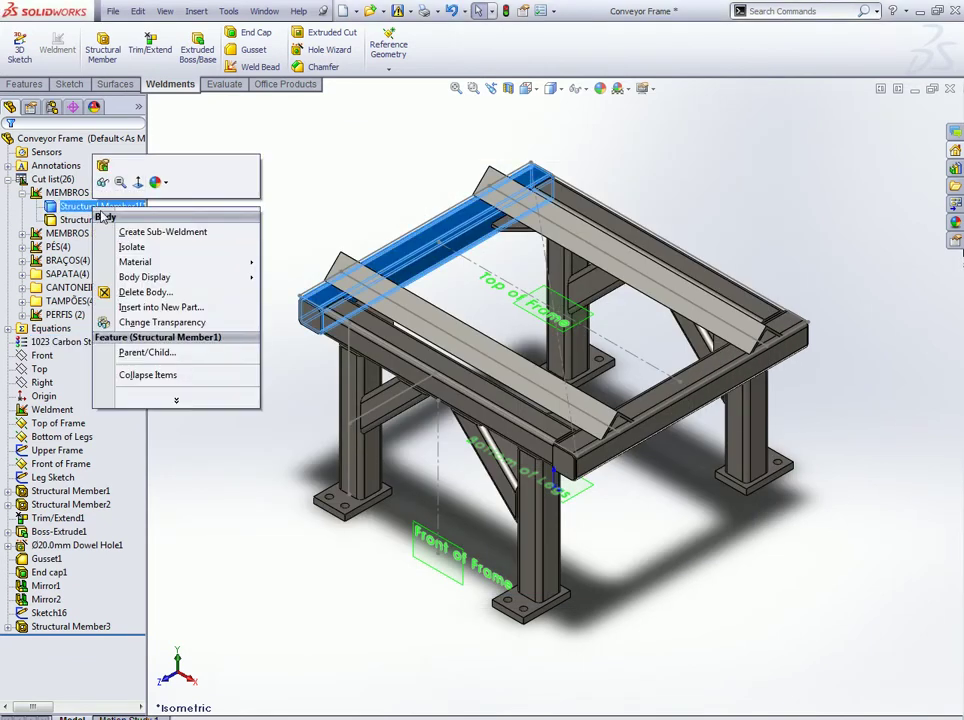
pyautogui.moveTo(135, 262)
pyautogui.click(268, 258)
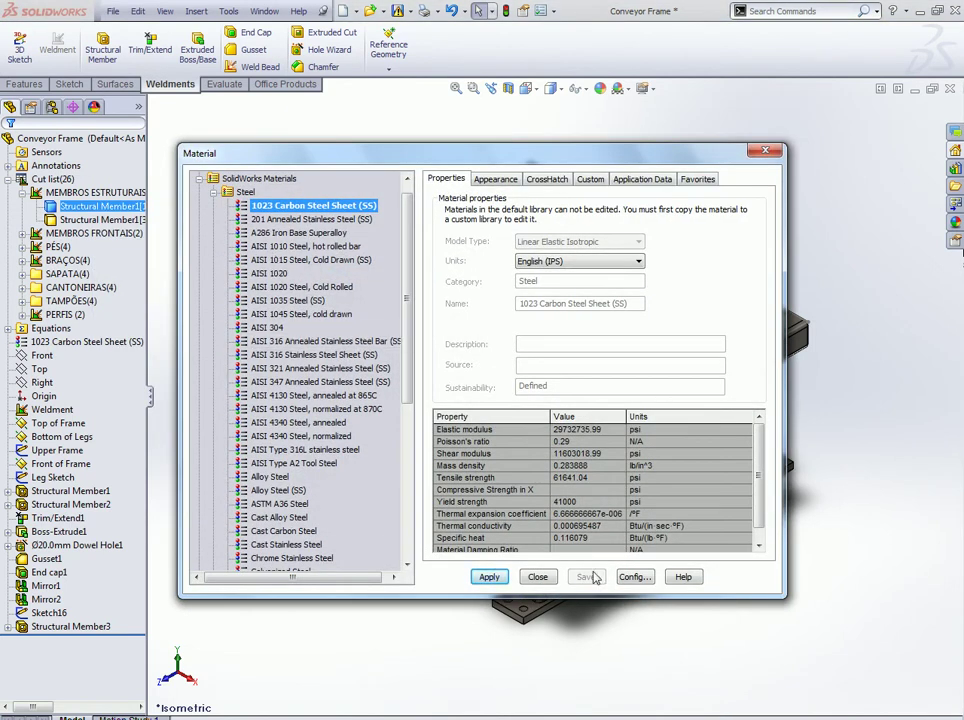
pyautogui.click(537, 577)
# Step: Select the cut list folders and look at the MEMBROS ESTRUTURAIS folder options
pyautogui.click(22, 192)
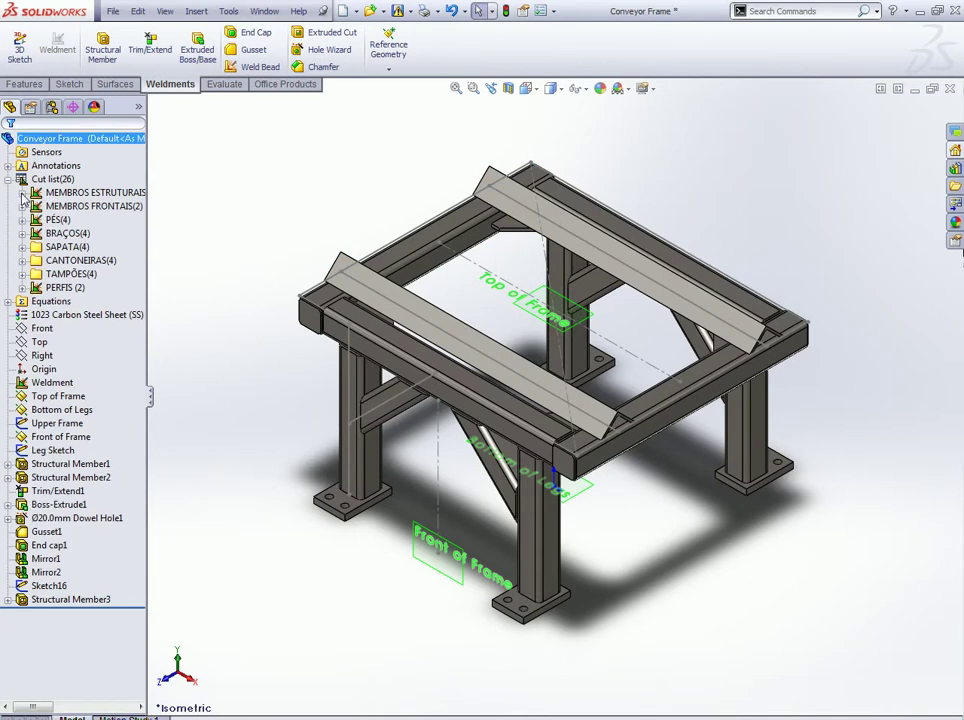
pyautogui.click(80, 192)
pyautogui.keyDown('shift'); pyautogui.click(62, 287); pyautogui.keyUp('shift')
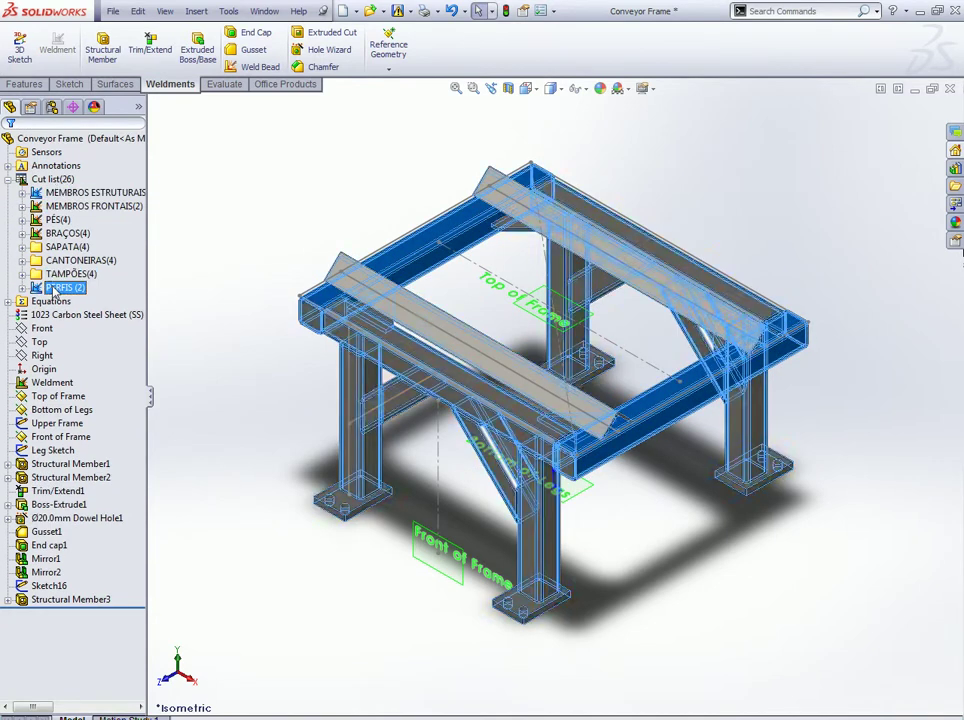
pyautogui.rightClick(58, 288)
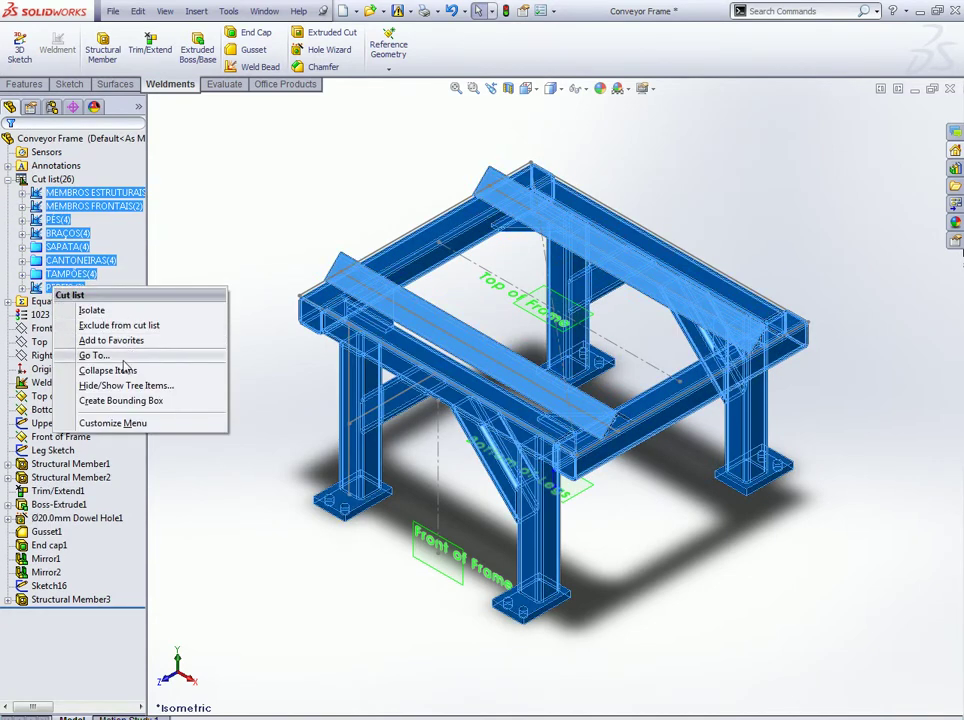
pyautogui.click(207, 244)
pyautogui.rightClick(47, 193)
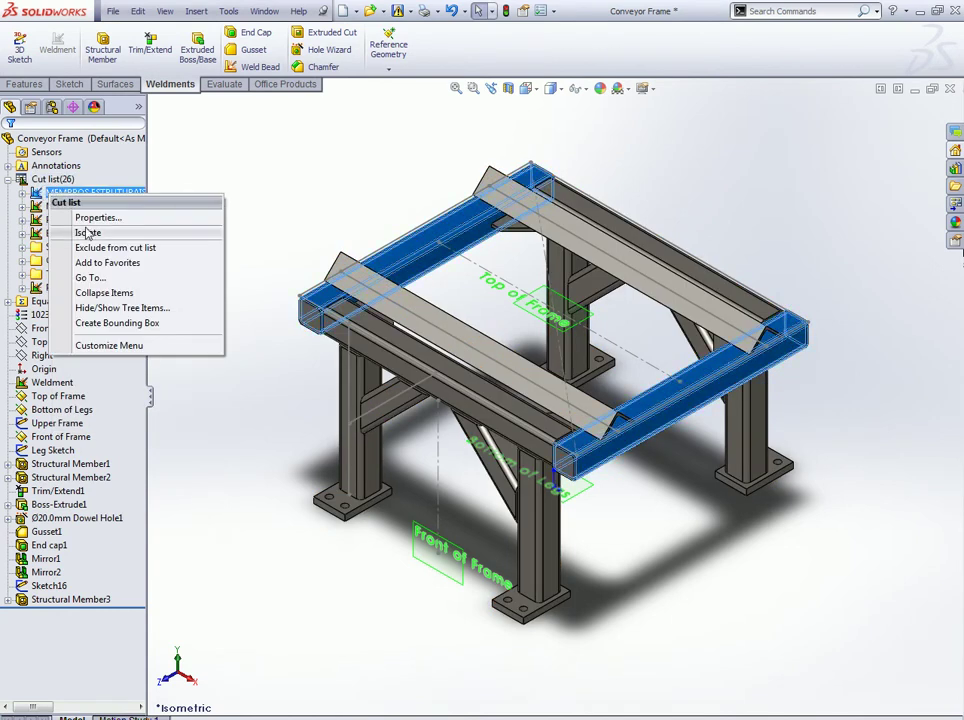
pyautogui.click(103, 293)
# Step: Assign AISI 1020 to both Structural Member1 bodies in MEMBROS ESTRUTURAIS
pyautogui.click(22, 193)
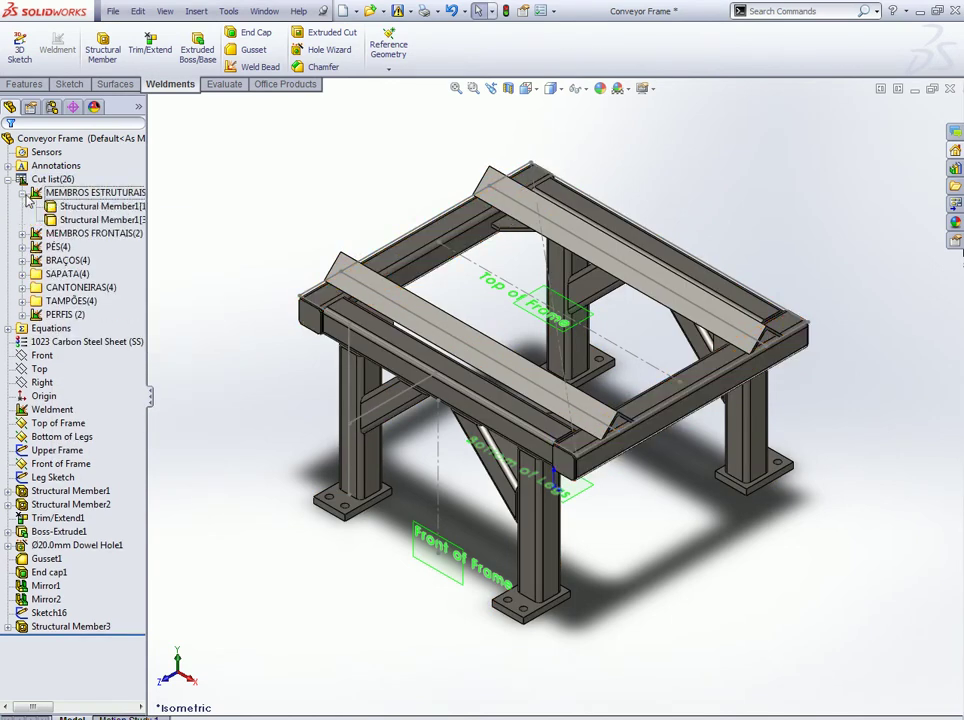
pyautogui.click(70, 207)
pyautogui.click(63, 220)
pyautogui.keyDown('ctrl'); pyautogui.click(70, 207); pyautogui.keyUp('ctrl')
pyautogui.rightClick(66, 207)
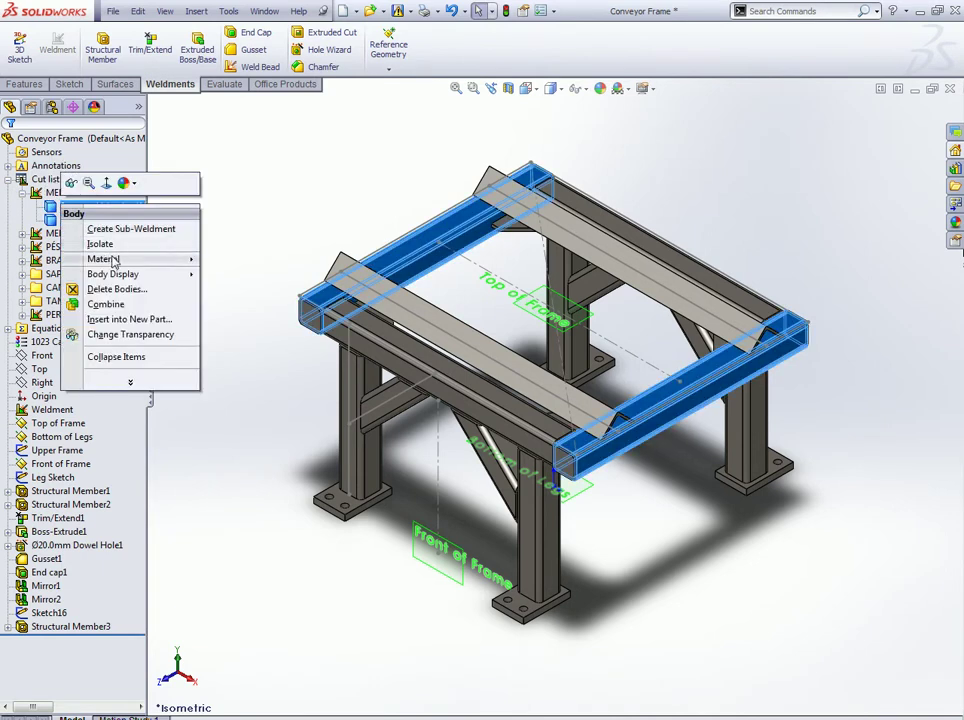
pyautogui.moveTo(102, 259)
pyautogui.click(230, 259)
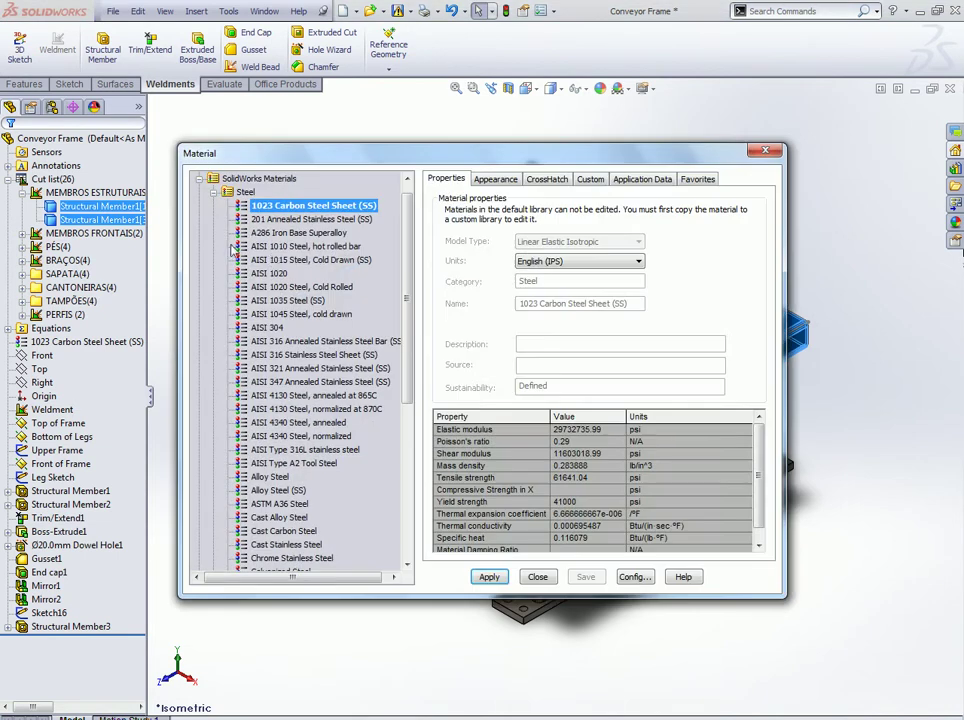
pyautogui.click(270, 274)
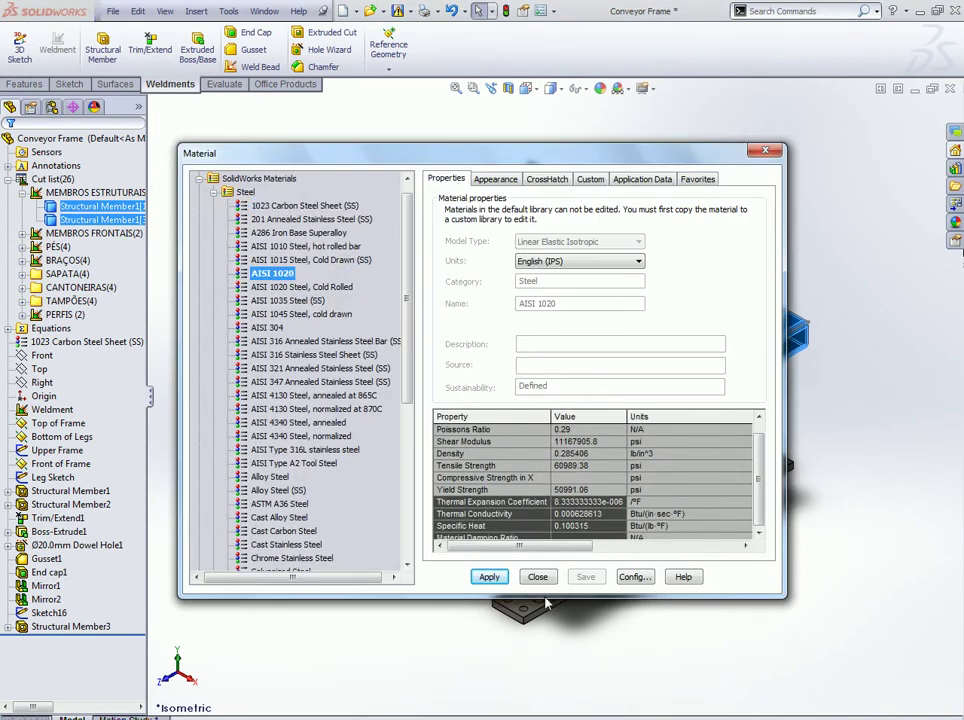
pyautogui.click(500, 578)
pyautogui.click(538, 578)
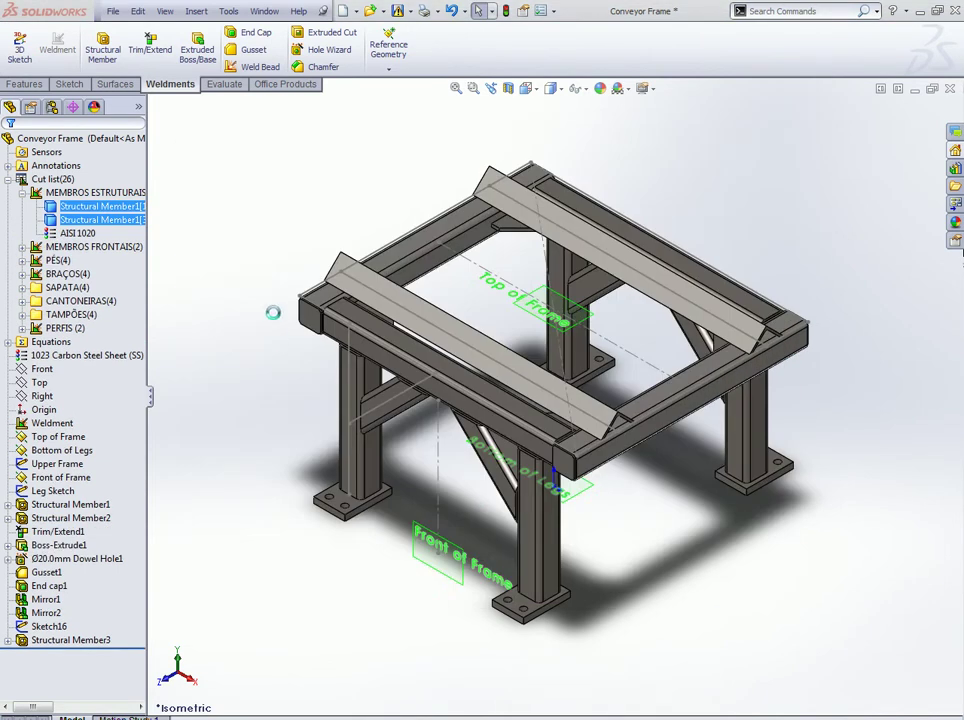
pyautogui.click(78, 233)
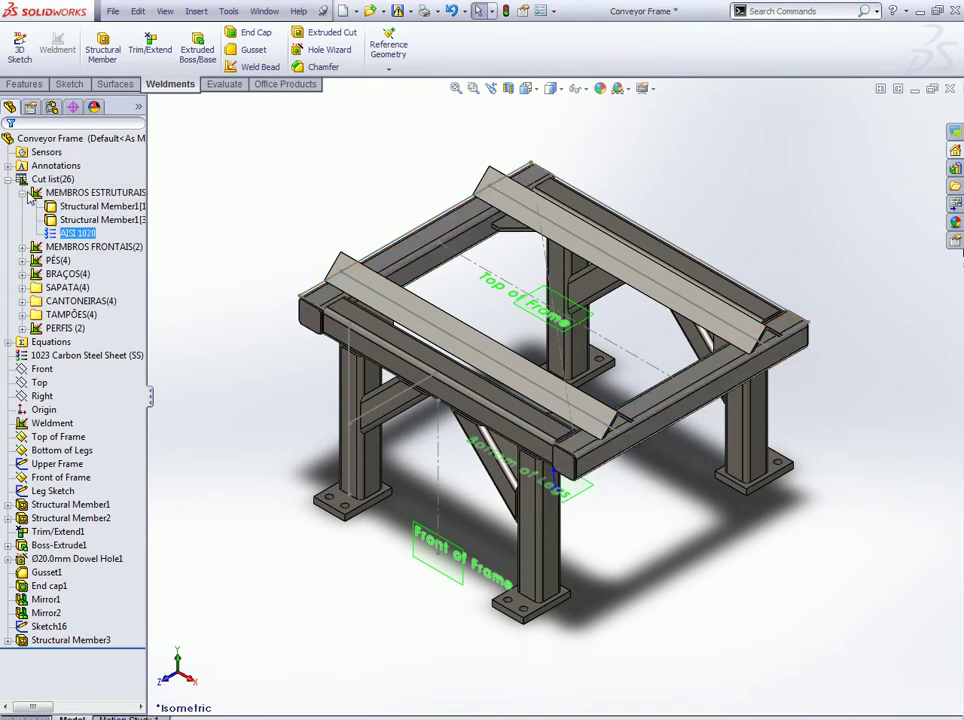
pyautogui.click(22, 194)
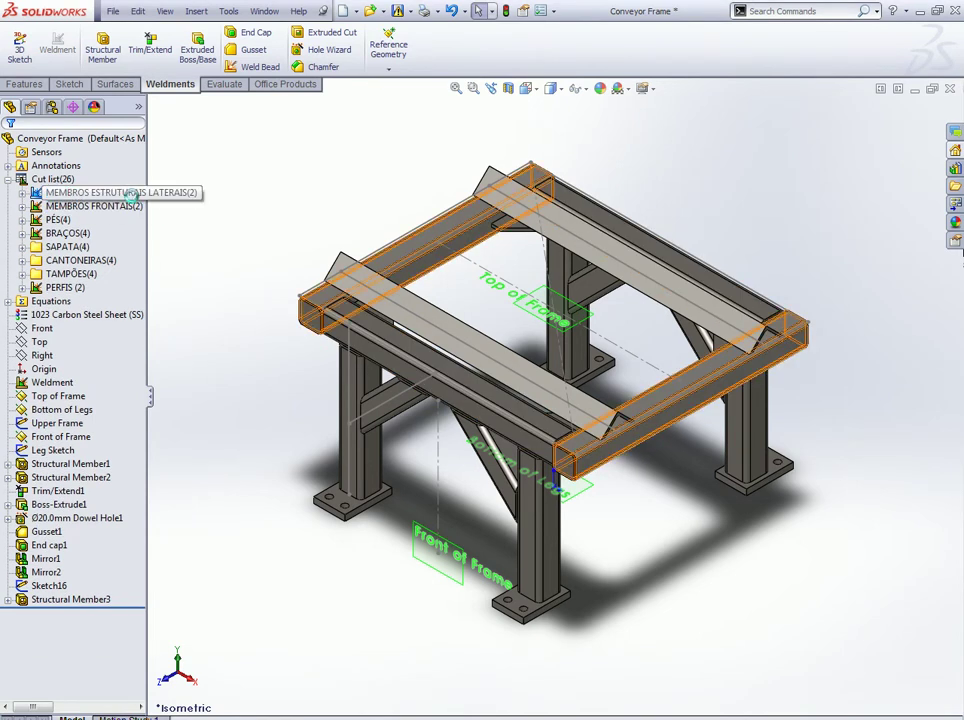
# Step: Return to the Folha1 drawing and move the cut list table slightly upward
pyautogui.click(264, 11)
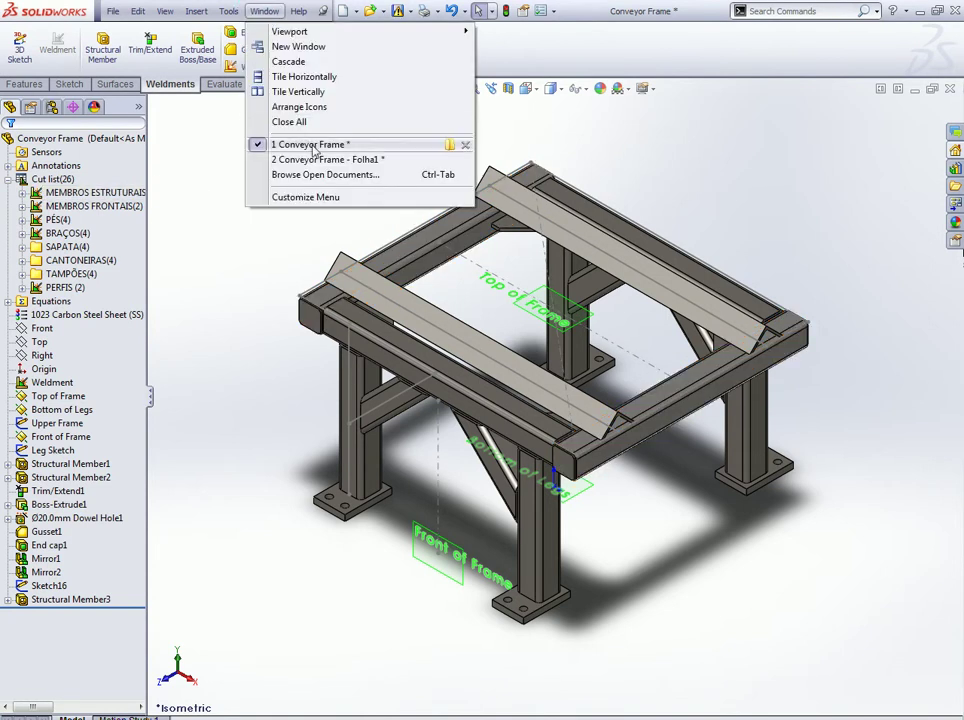
pyautogui.press('Escape')
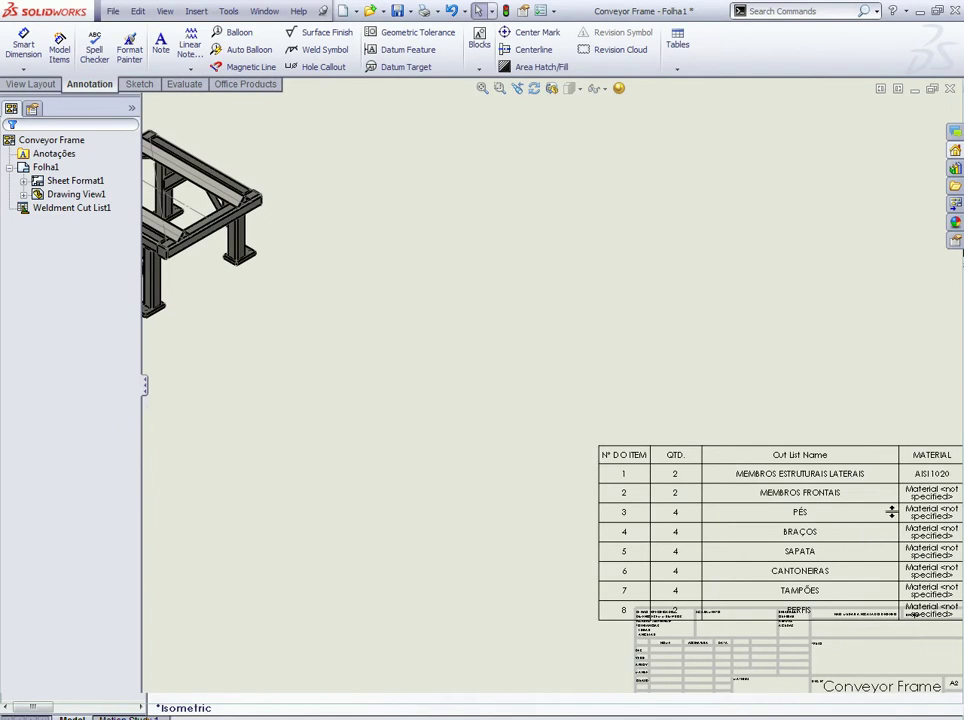
pyautogui.scroll(-2, 900, 495)
pyautogui.click(834, 462)
pyautogui.scroll(1, 785, 450)
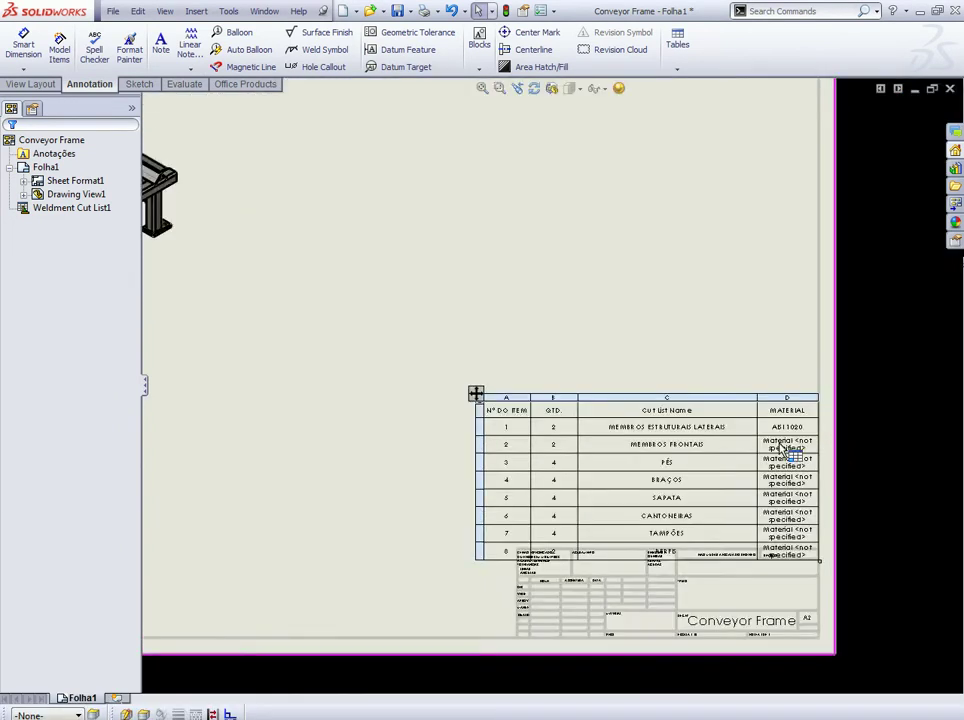
pyautogui.scroll(1, 785, 450)
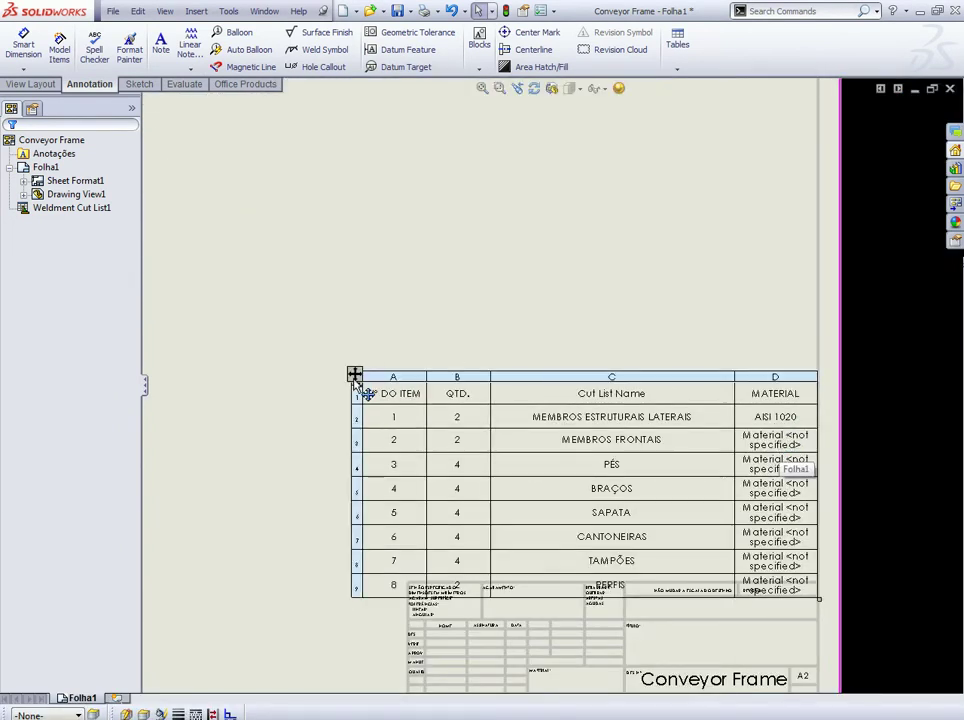
pyautogui.moveTo(354, 374); pyautogui.dragTo(349, 361)
pyautogui.click(349, 361)
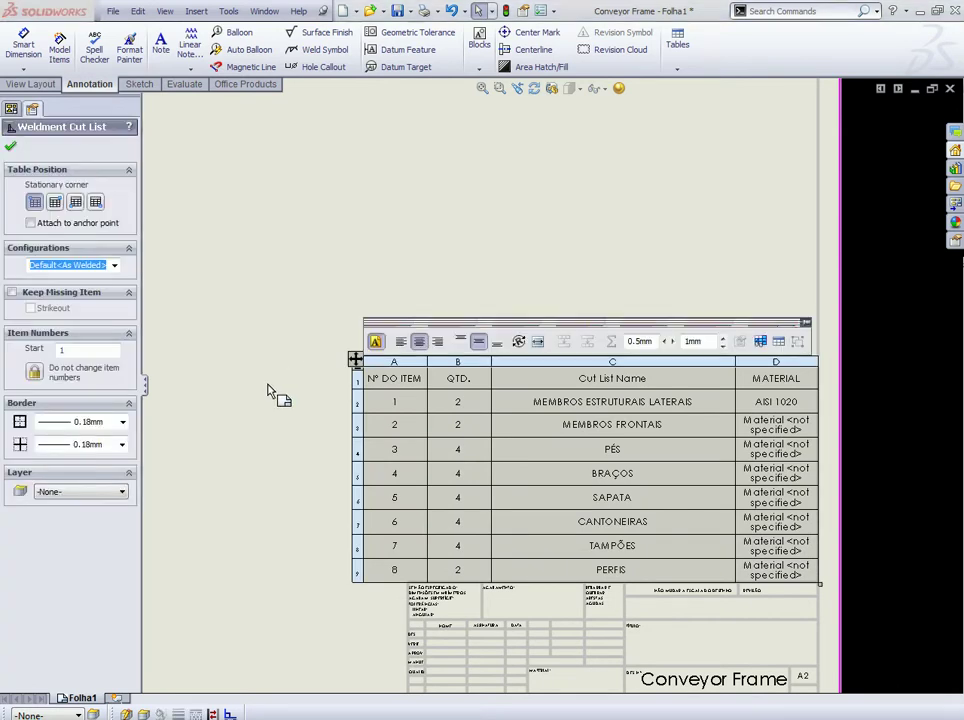
pyautogui.click(275, 394)
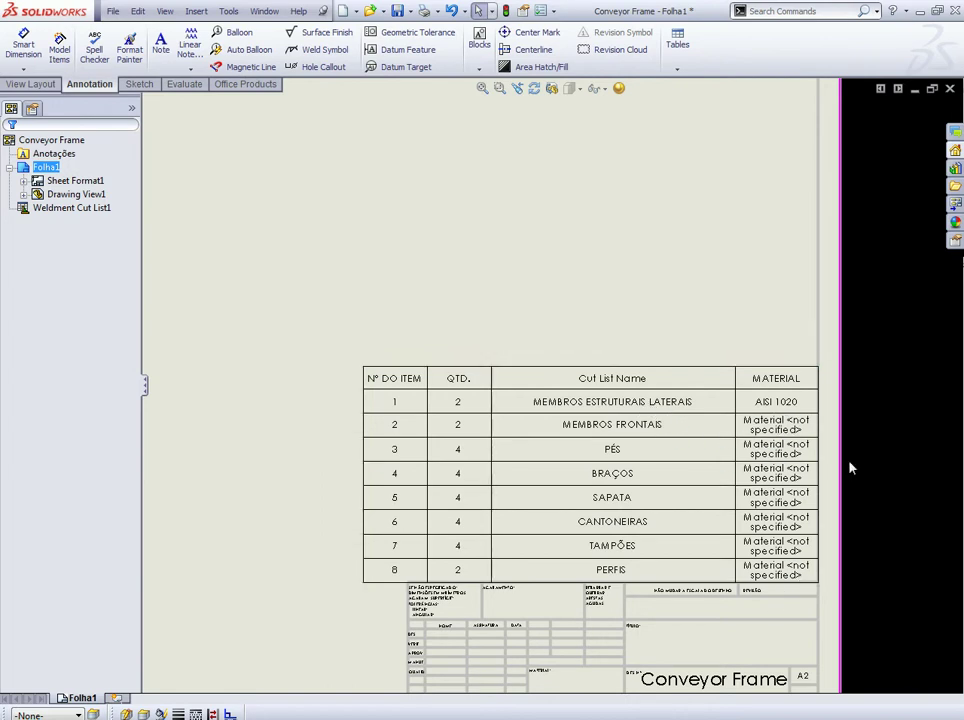
# Step: Retype the Cut List Name header as LISTA DE CORTE and zoom out to the full sheet
pyautogui.doubleClick(594, 376)
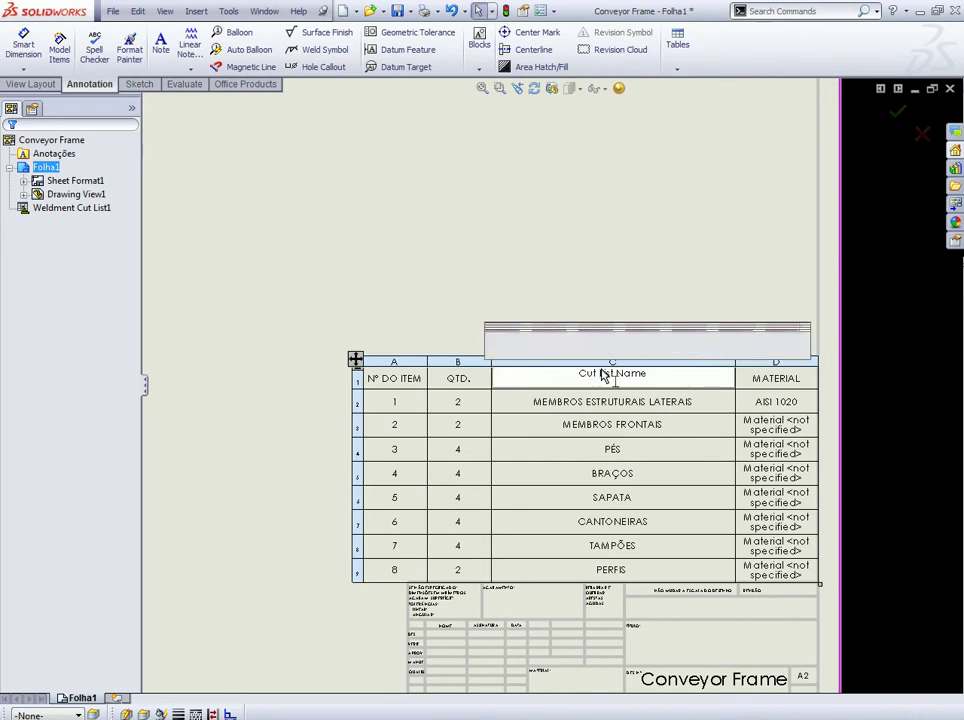
pyautogui.moveTo(583, 380); pyautogui.dragTo(670, 390)
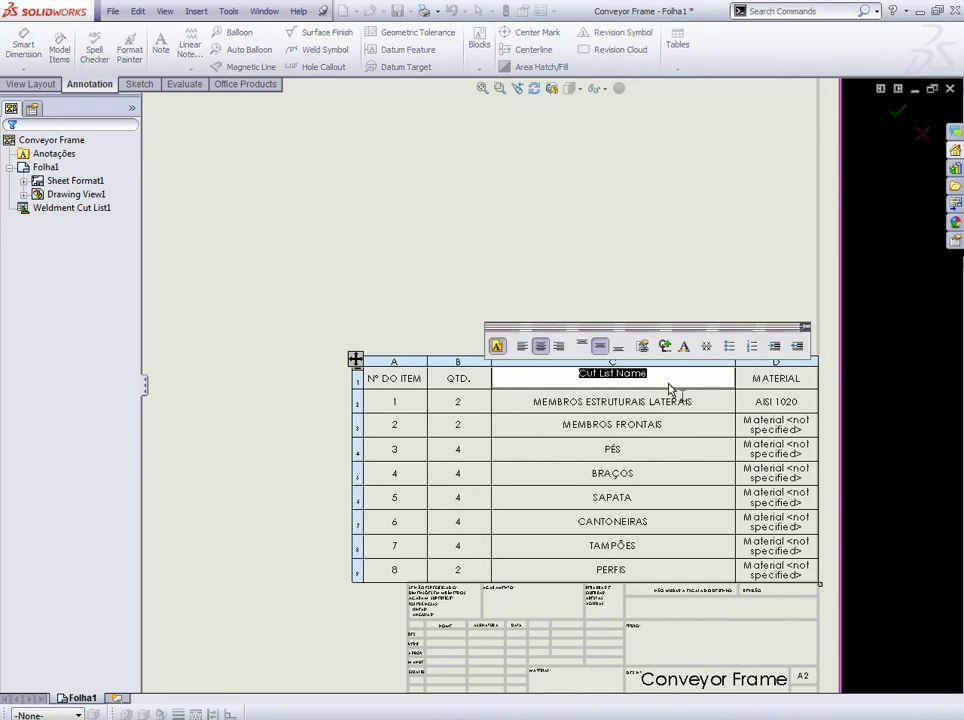
pyautogui.write('LISTA DE COTE')
pyautogui.press('BackSpace')
pyautogui.press('BackSpace')
pyautogui.write('RTE')
pyautogui.click(316, 260)
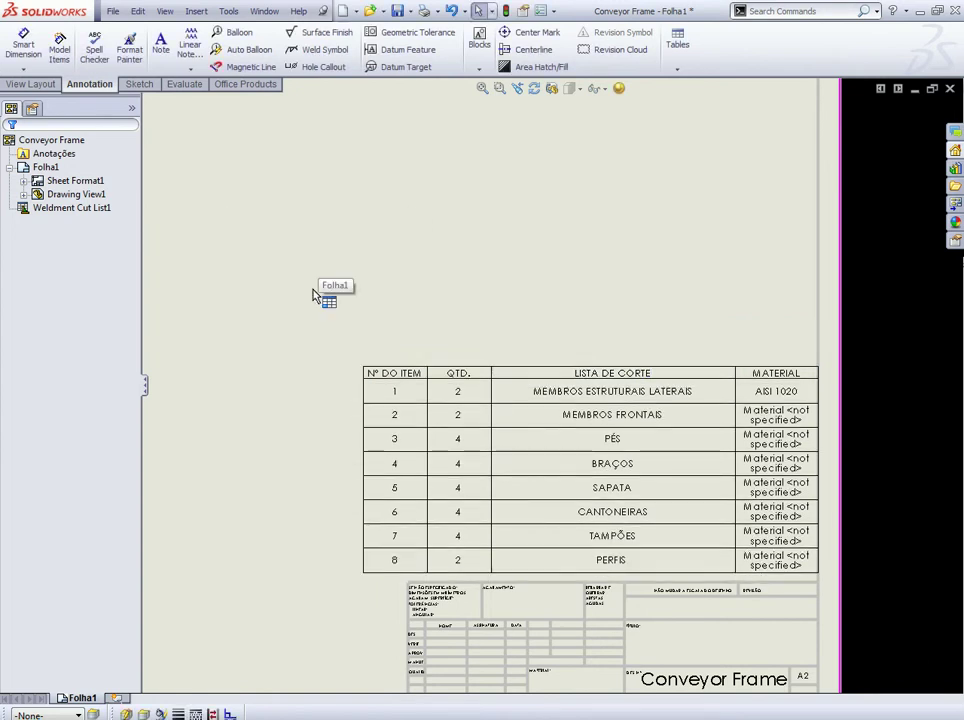
pyautogui.press('z')
pyautogui.press('z')
pyautogui.press('z')
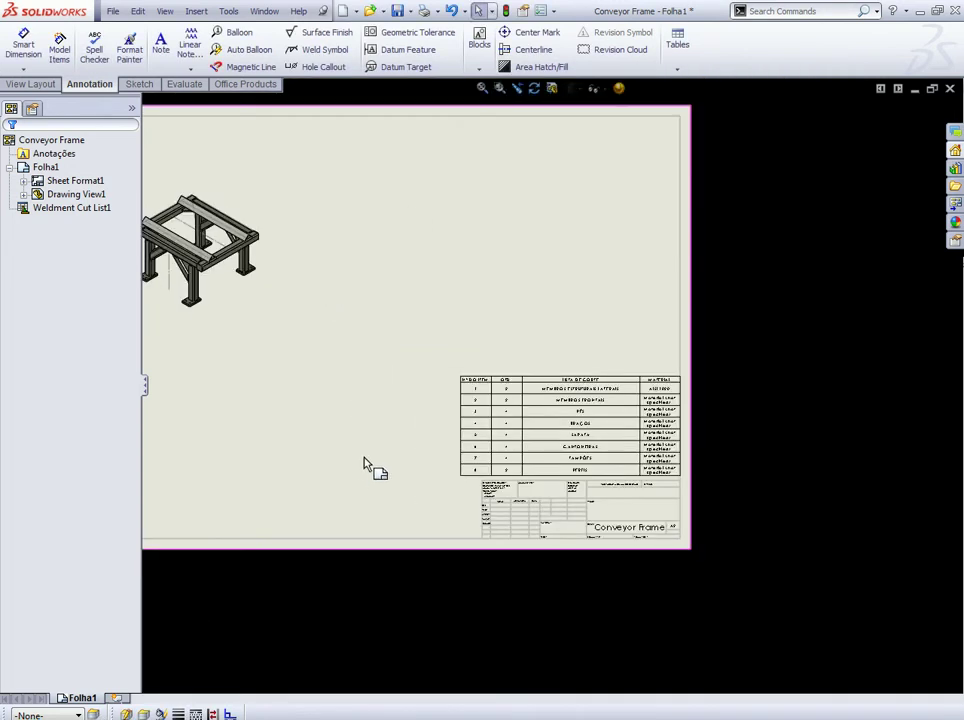
pyautogui.press('z')
pyautogui.press('z')
pyautogui.scroll(-1, 325, 255)
pyautogui.scroll(-1, 325, 255)
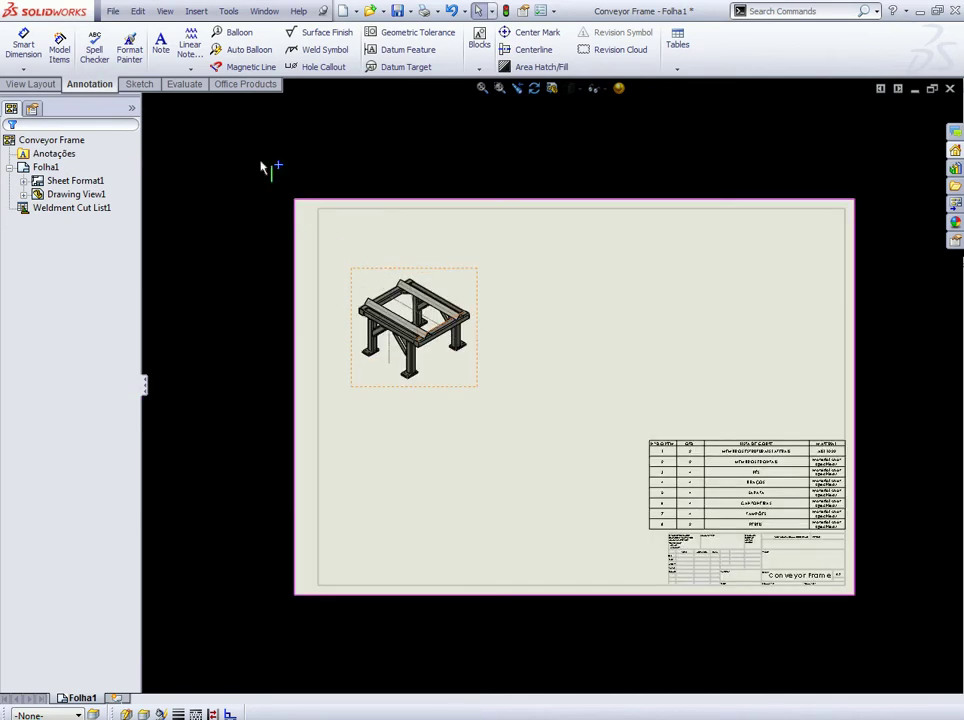
pyautogui.scroll(-1, 300, 200)
# Step: Auto-balloon the isometric frame view, placing balloons 1 to 8 around it
pyautogui.click(238, 32)
pyautogui.scroll(-1, 413, 278)
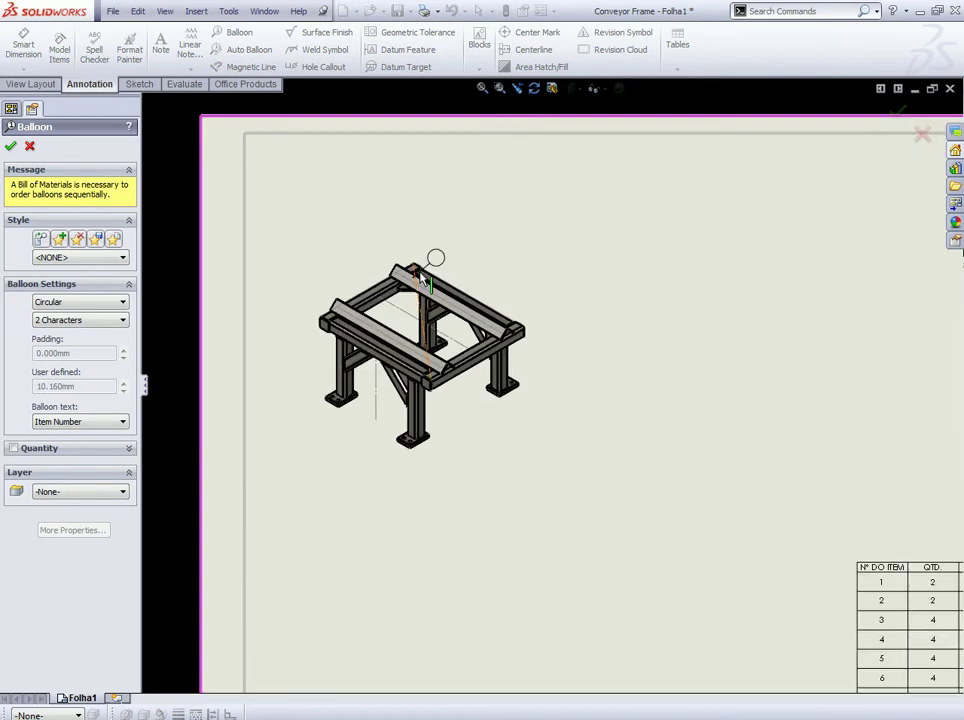
pyautogui.scroll(-1, 390, 255)
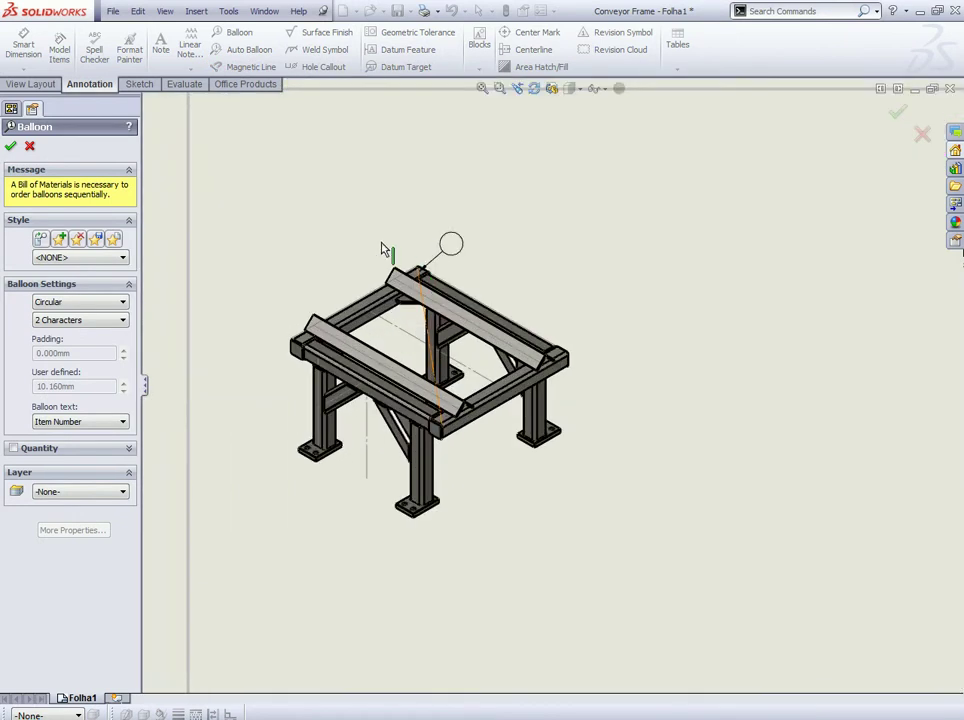
pyautogui.click(31, 148)
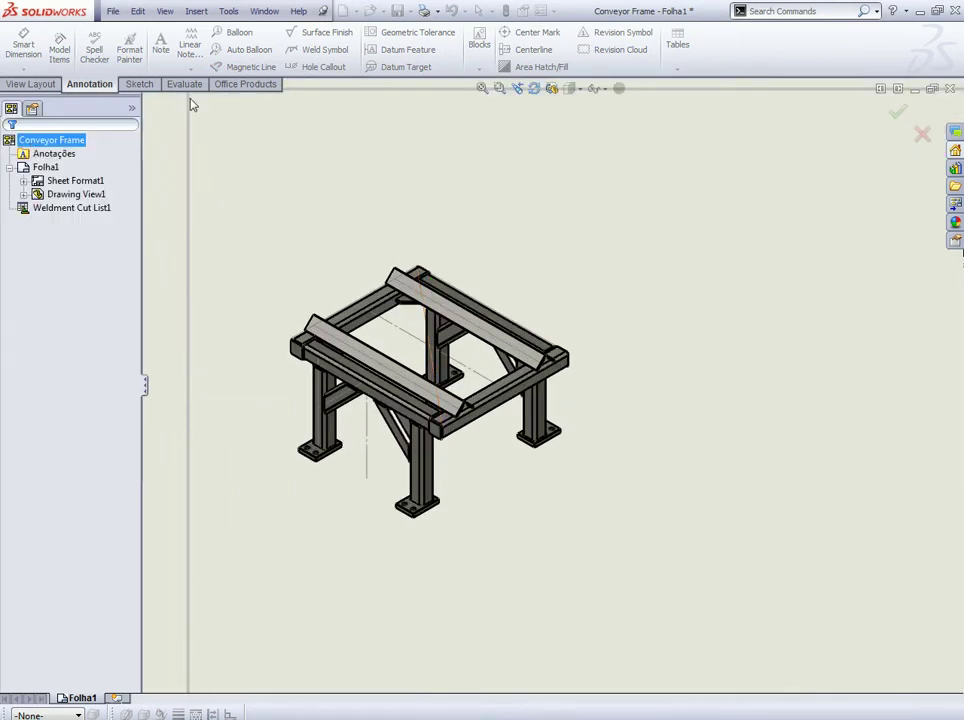
pyautogui.click(245, 50)
pyautogui.click(495, 518)
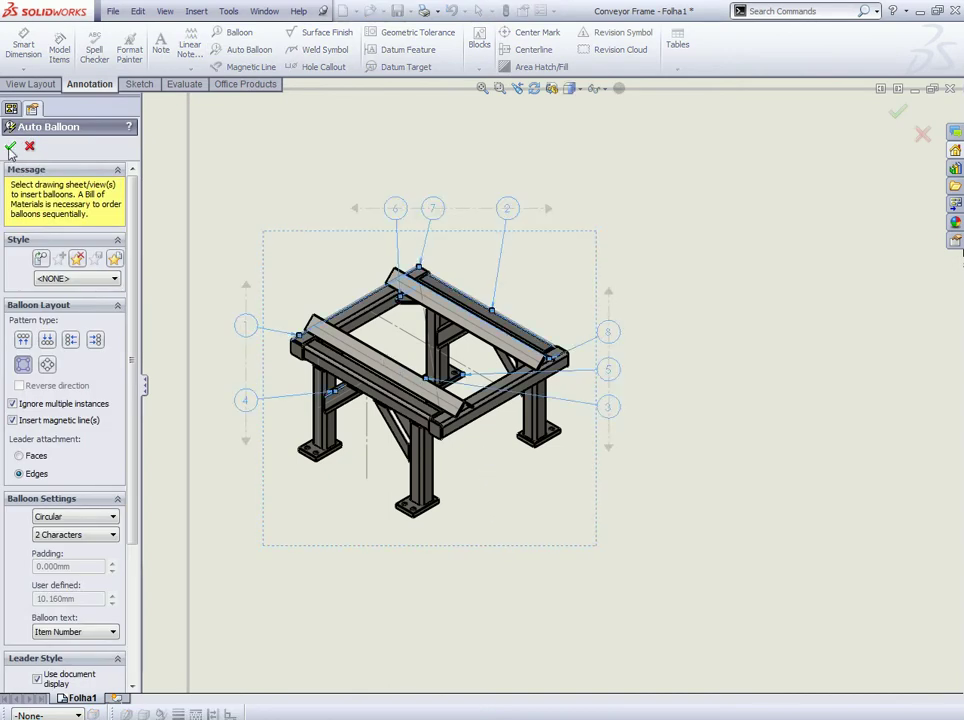
pyautogui.click(10, 148)
pyautogui.scroll(3, 607, 404)
pyautogui.scroll(2, 747, 512)
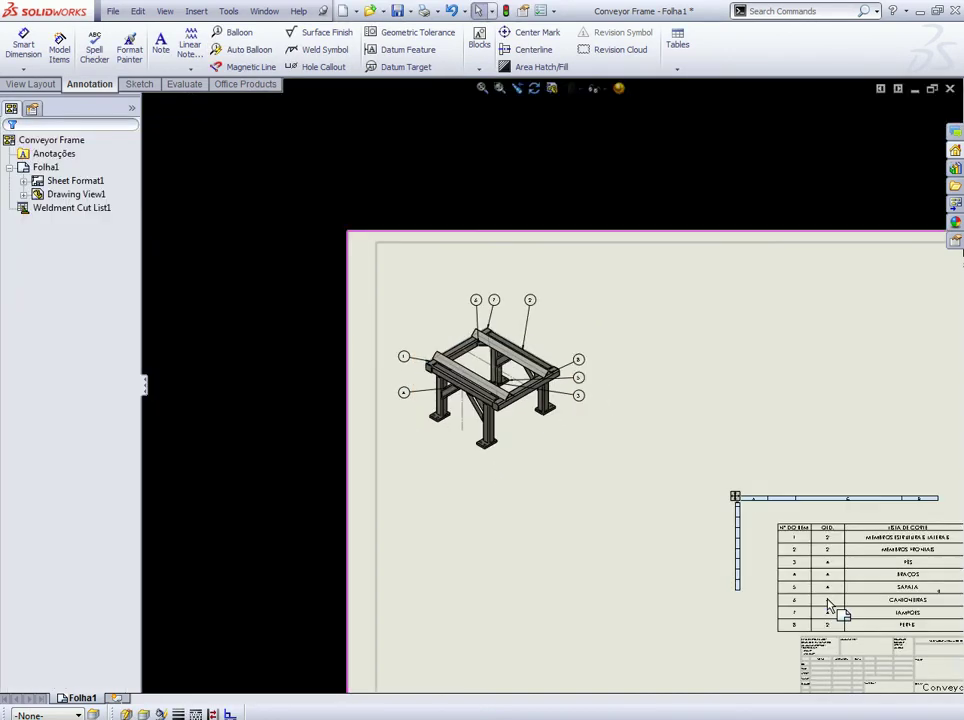
pyautogui.scroll(1, 826, 585)
pyautogui.scroll(2, 795, 560)
pyautogui.scroll(-3, 690, 480)
pyautogui.scroll(-2, 560, 320)
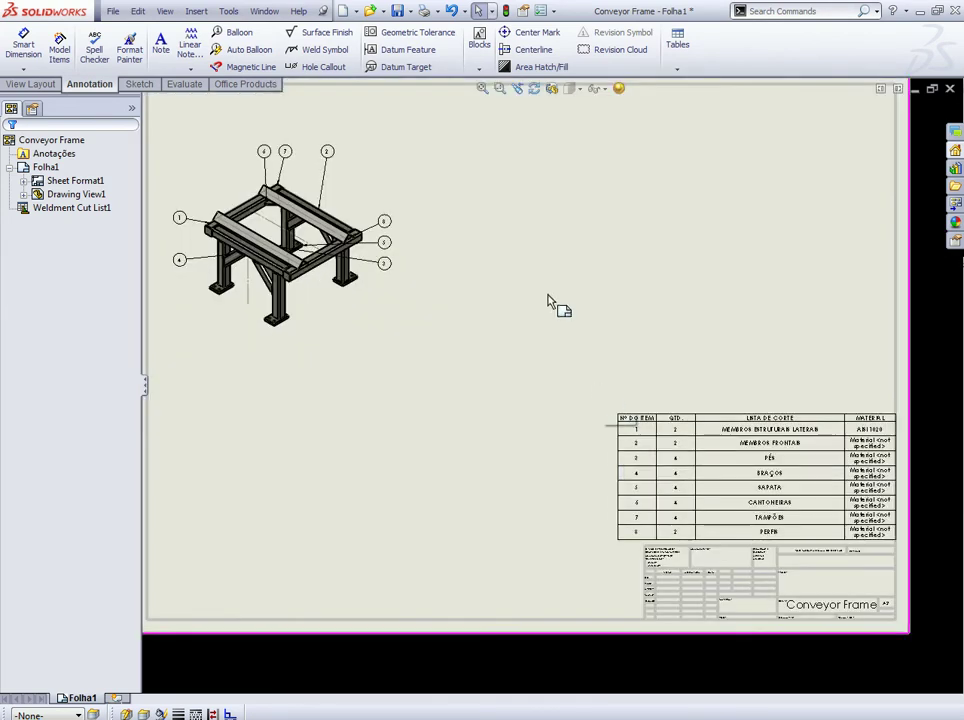
pyautogui.scroll(2, 546, 302)
pyautogui.scroll(1, 546, 302)
pyautogui.scroll(1, 550, 302)
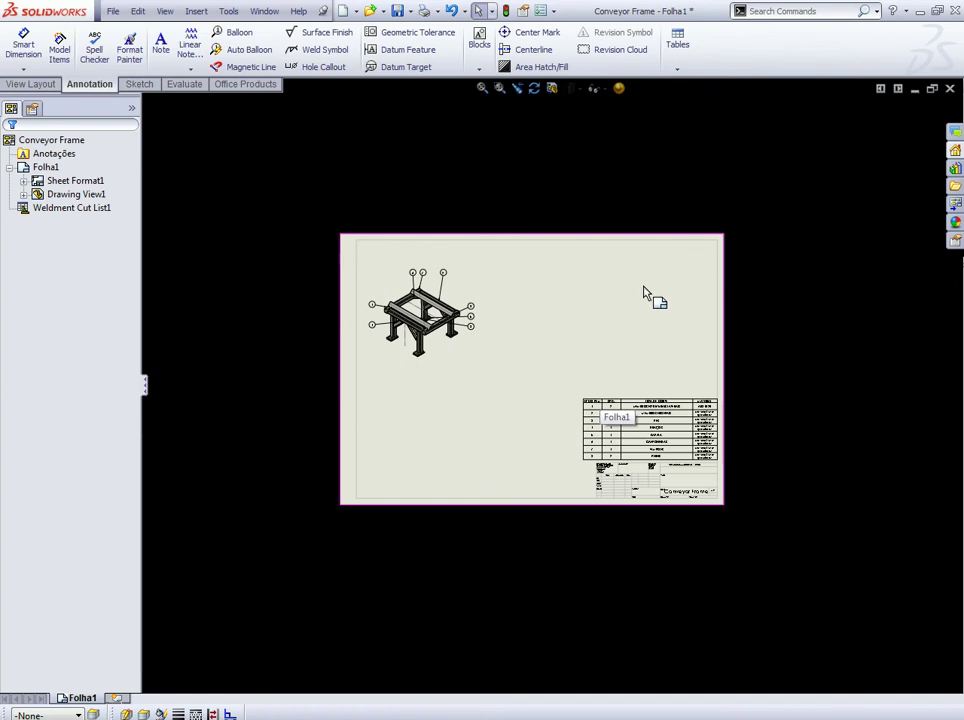
pyautogui.scroll(1, 645, 295)
pyautogui.scroll(1, 645, 293)
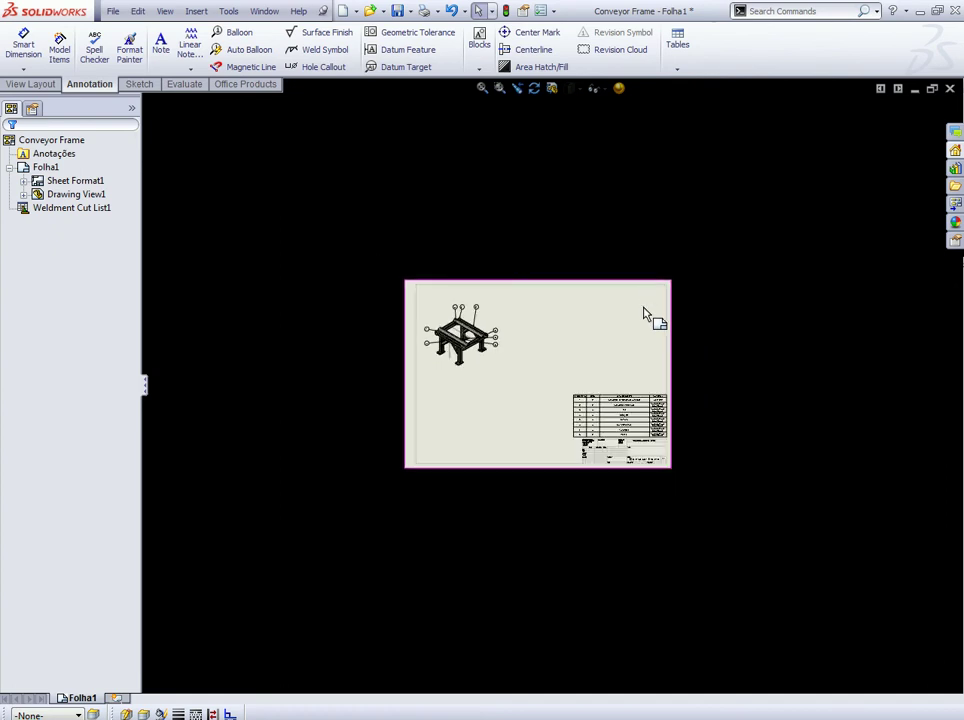